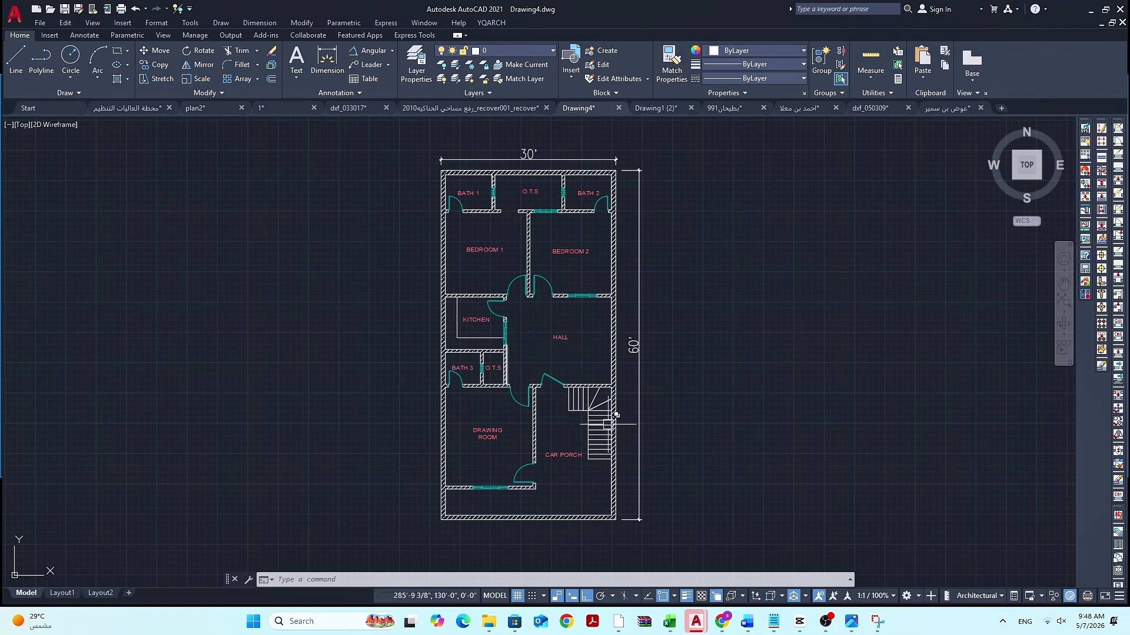
scroll(512, 329, "down", 1)
scroll(512, 329, "up", 1)
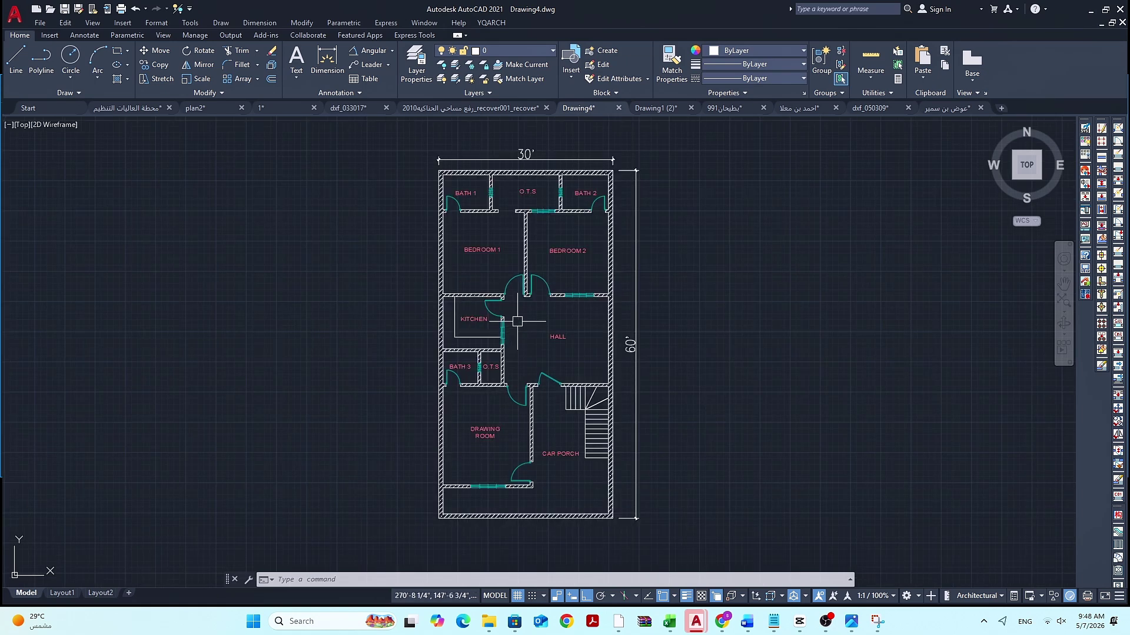
scroll(518, 321, "up", 2)
scroll(517, 321, "down", 2)
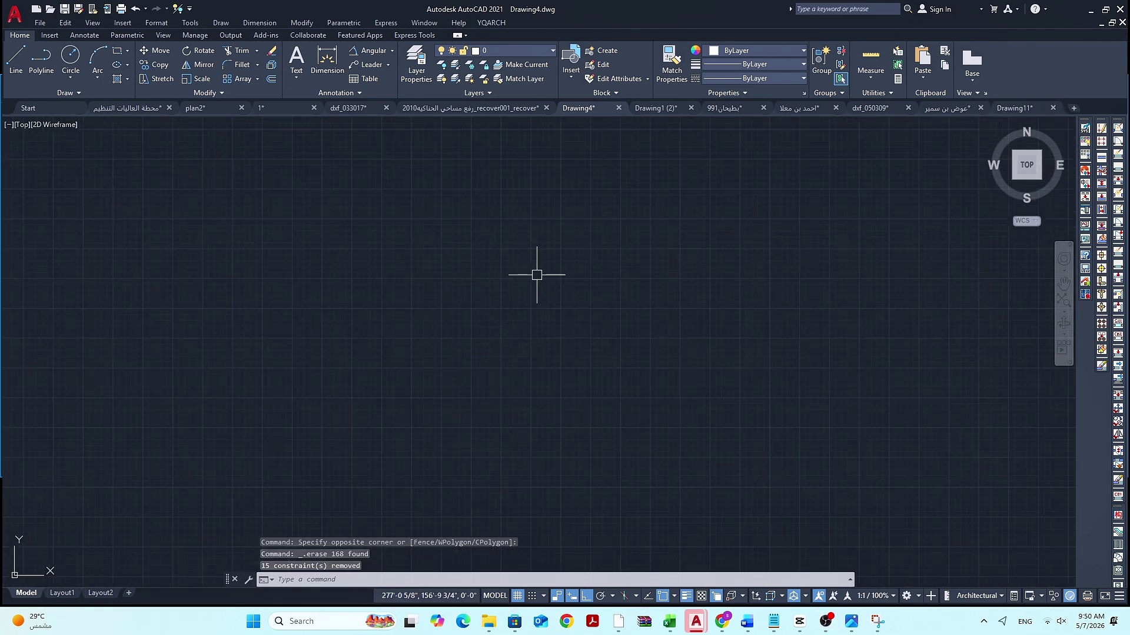
Configure the drawing units to Architectural length with 0'-0 1/8" precision and accept Feet as the insertion scale
type("UN")
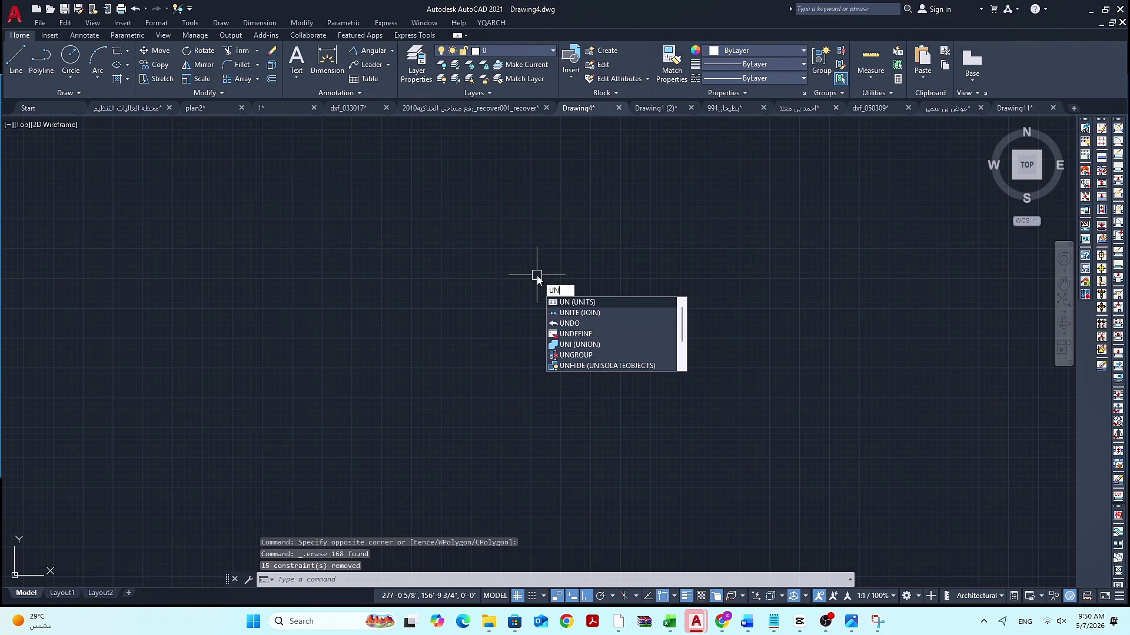
key("Return")
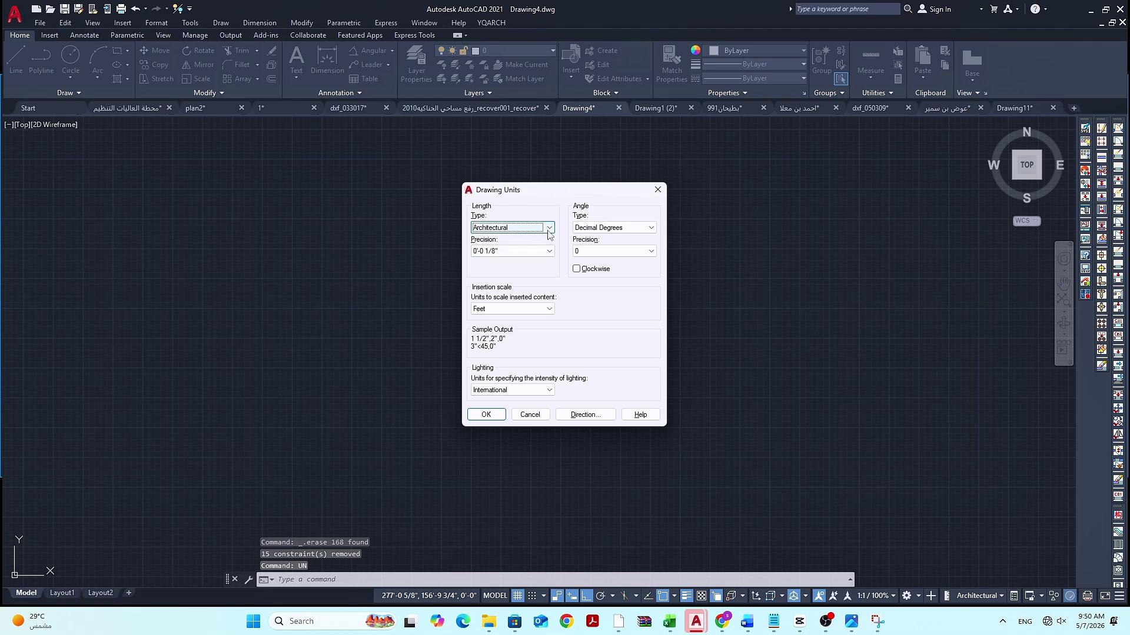
left_click(549, 229)
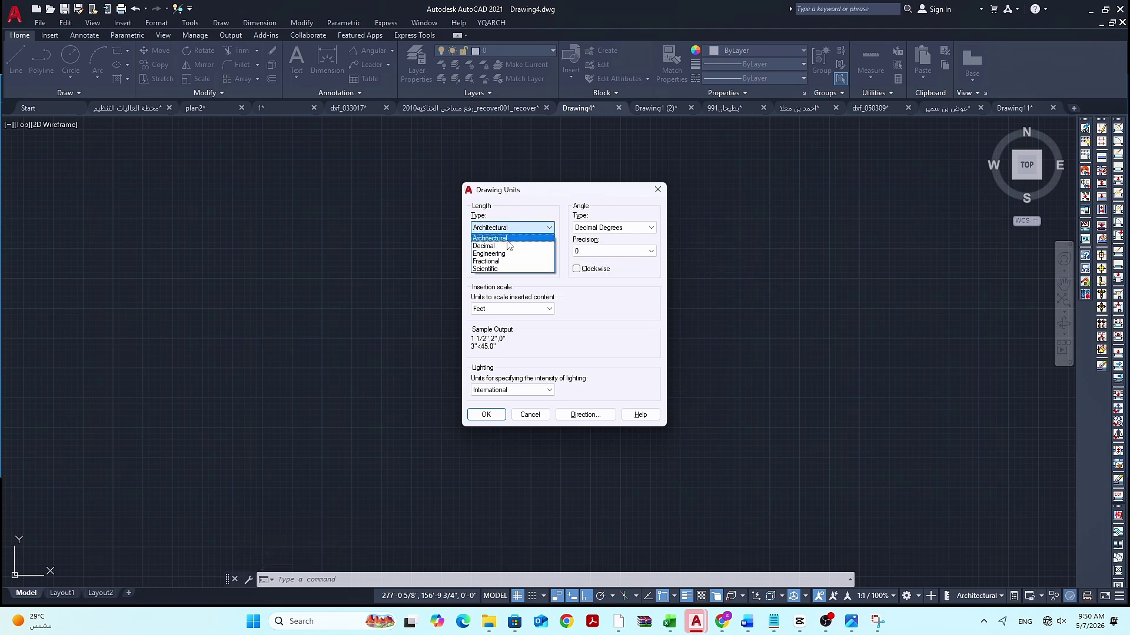
left_click(508, 238)
left_click(531, 253)
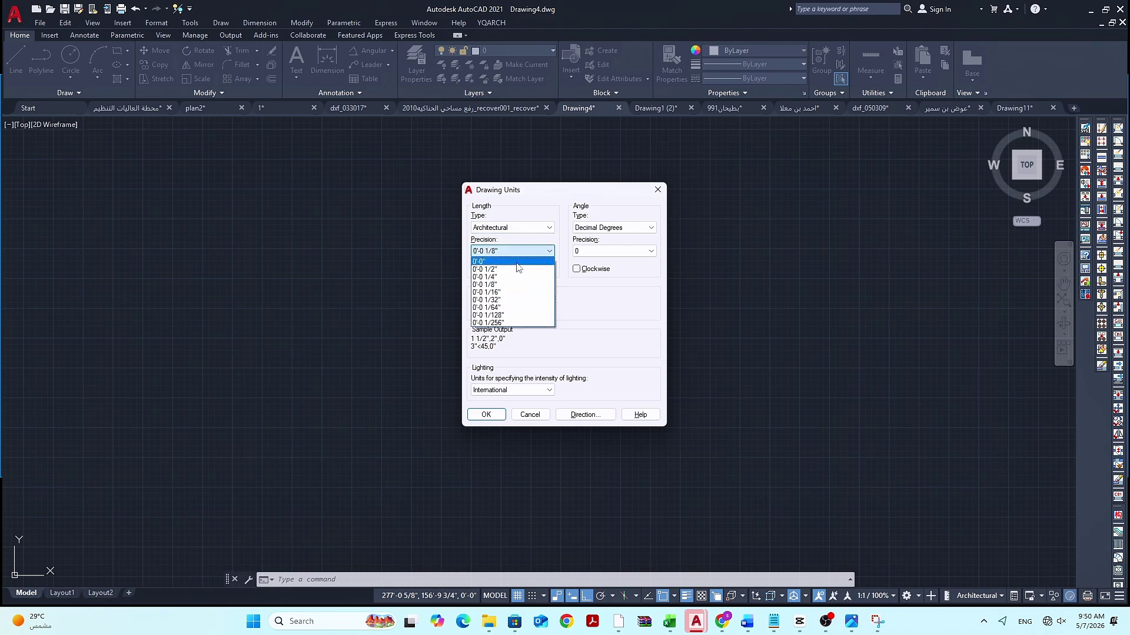
left_click(510, 286)
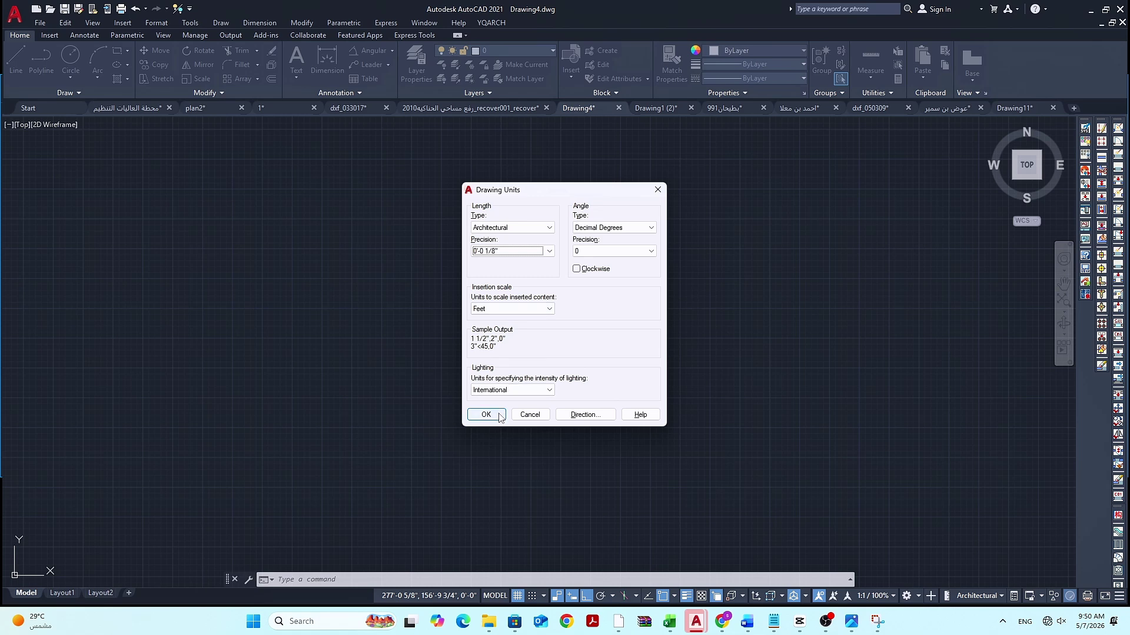
left_click(499, 416)
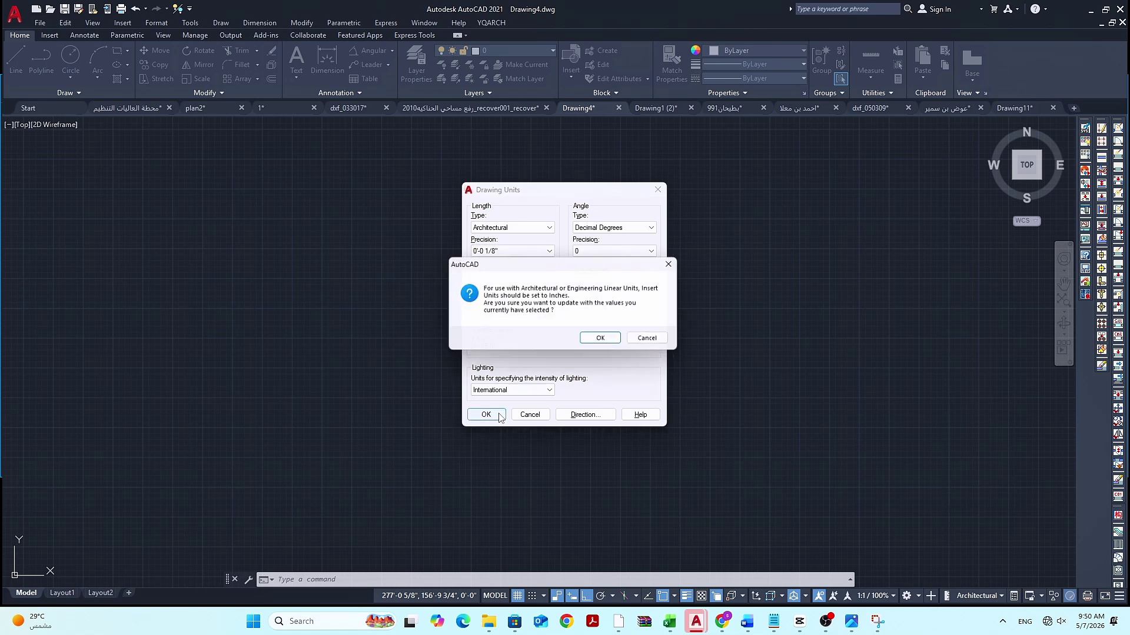
left_click(604, 340)
key("Escape")
key("Escape")
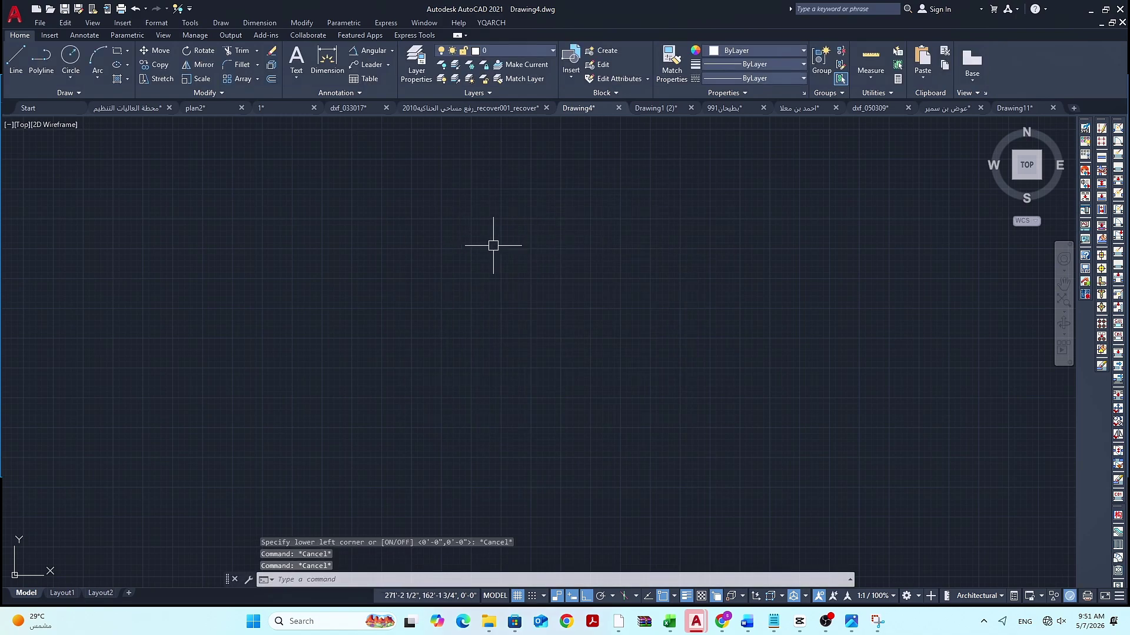
Draw a rectangle by dimensions, 30' long and 60' wide, as the outer boundary of the floor plan
type("R")
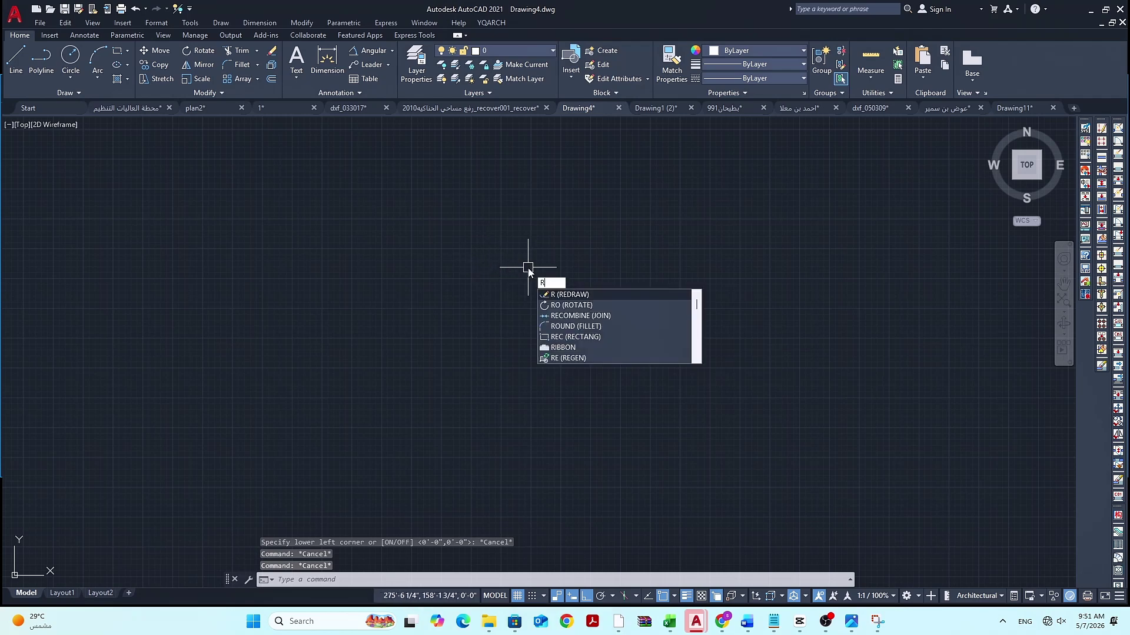
type("EC")
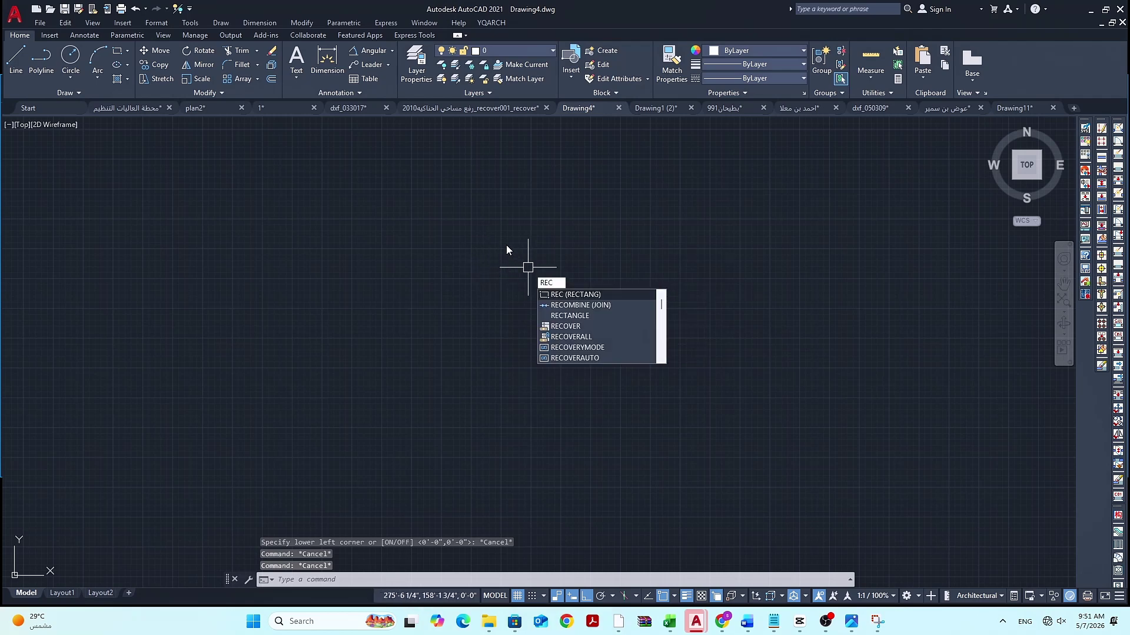
key("Return")
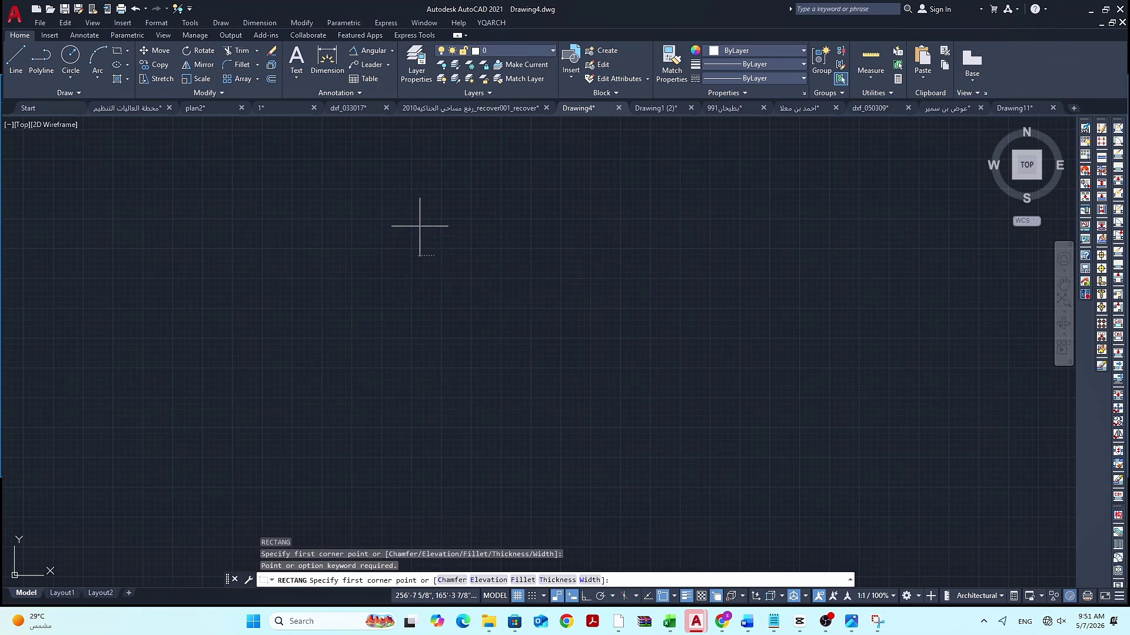
left_click(419, 226)
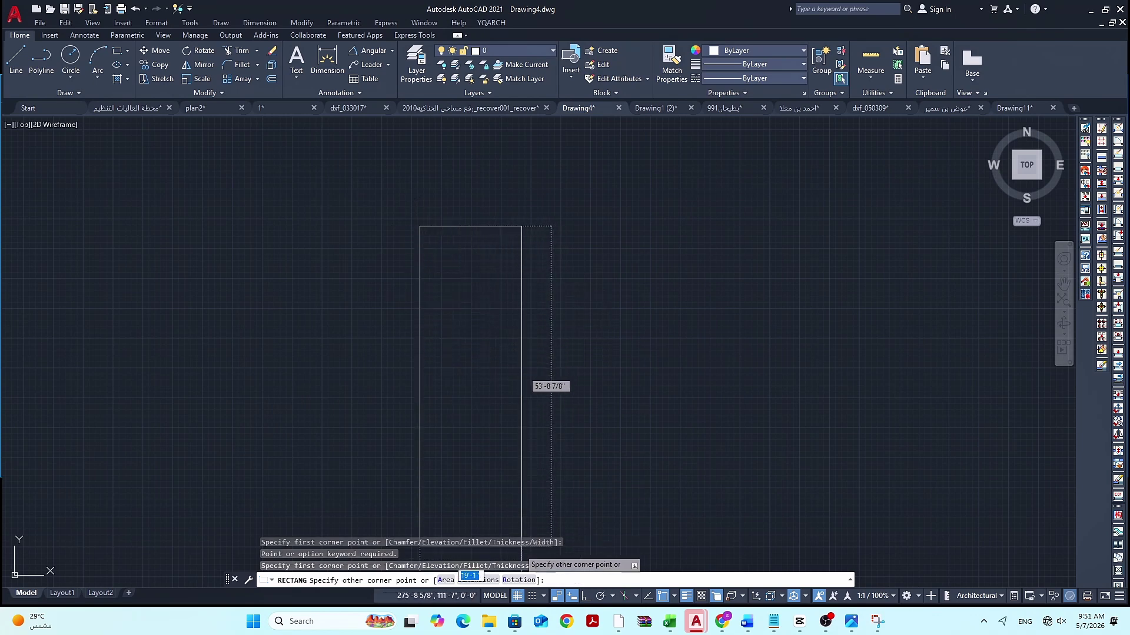
type("d")
key("Return")
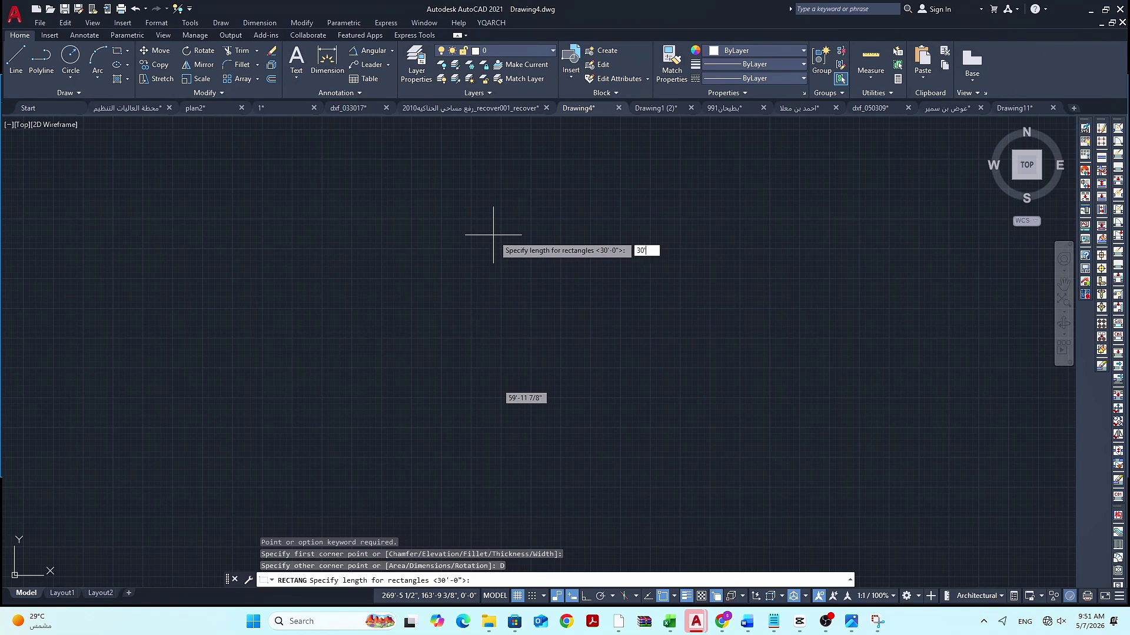
key("Return")
key("Return")
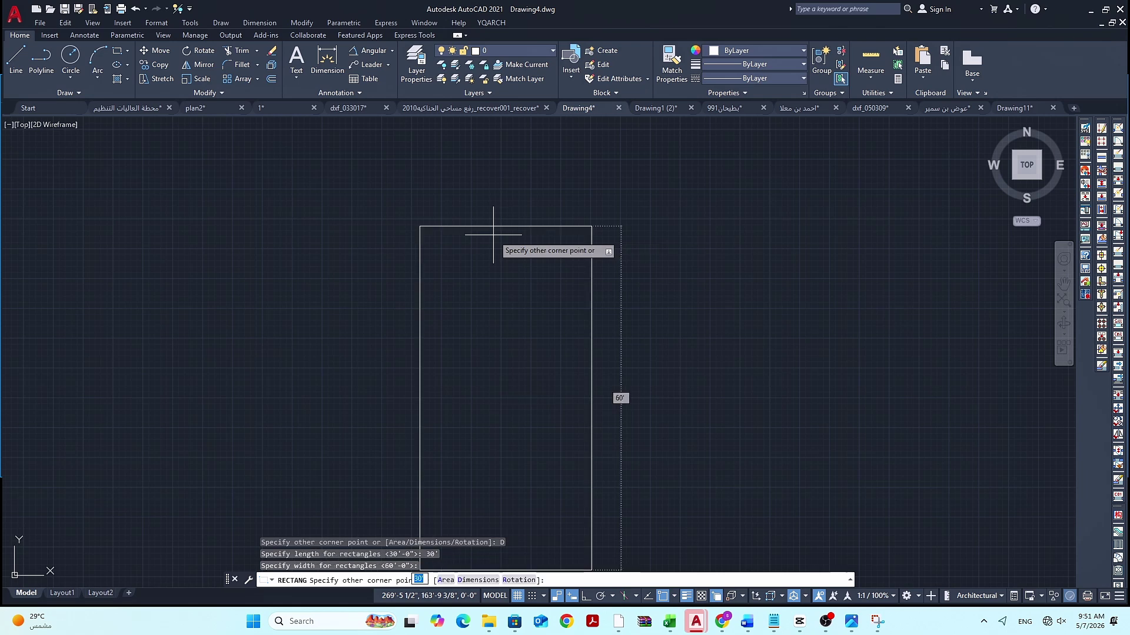
scroll(550, 247, "down", 2)
left_click(551, 257)
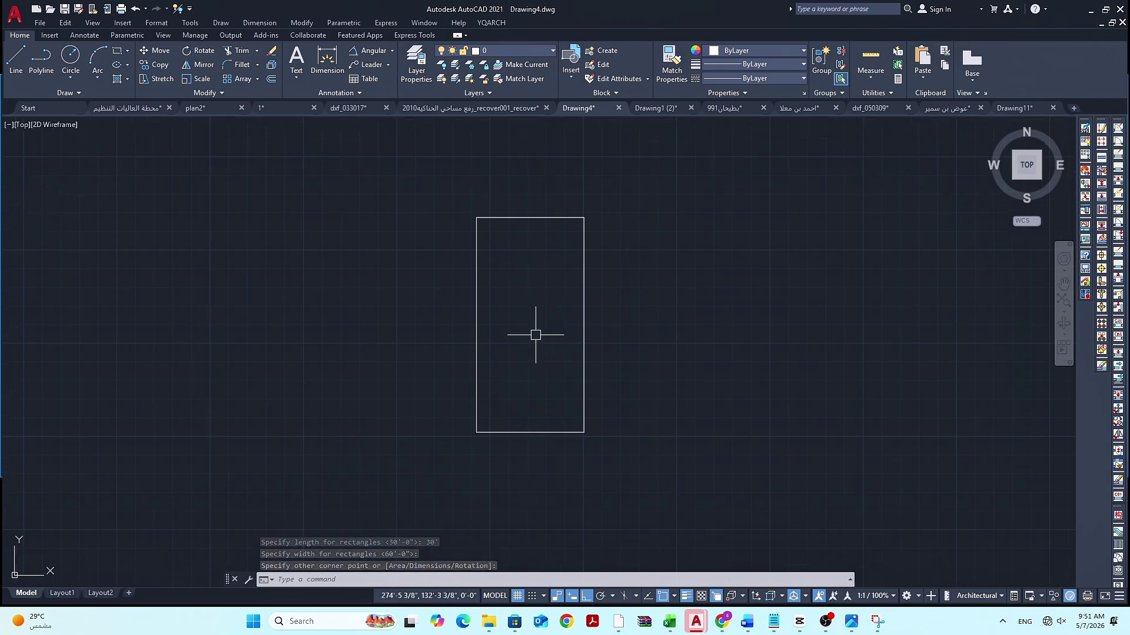
scroll(522, 333, "up", 2)
scroll(514, 320, "down", 2)
key("Escape")
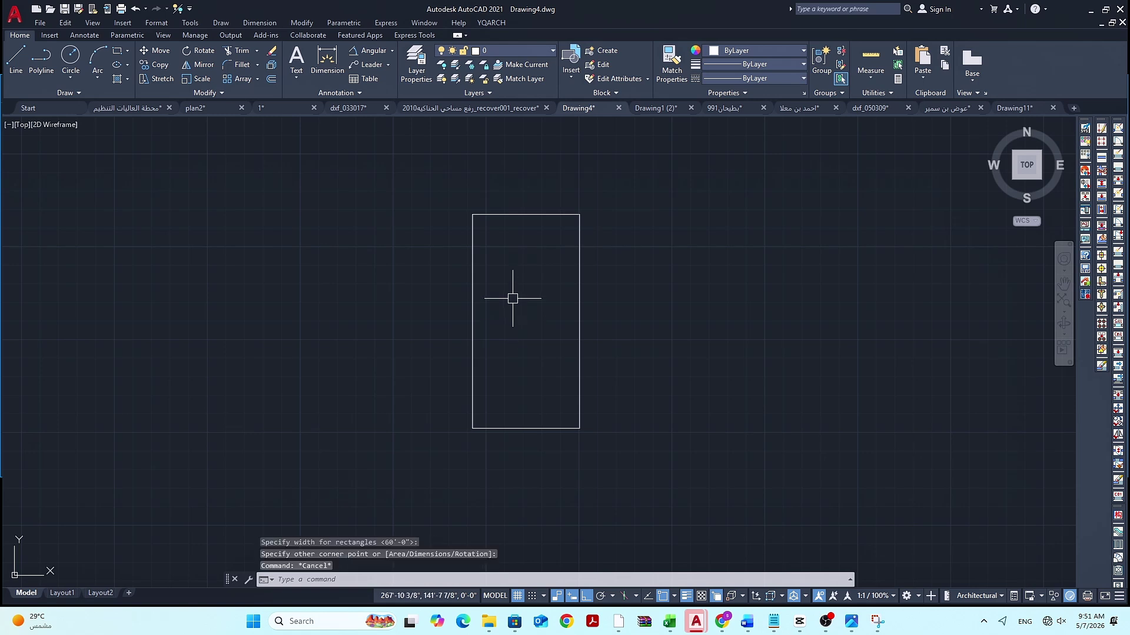
Add aligned dimensions to the upper edge and the right-hand edge of the boundary rectangle
type("dal")
key("Return")
key("Return")
left_click(522, 208)
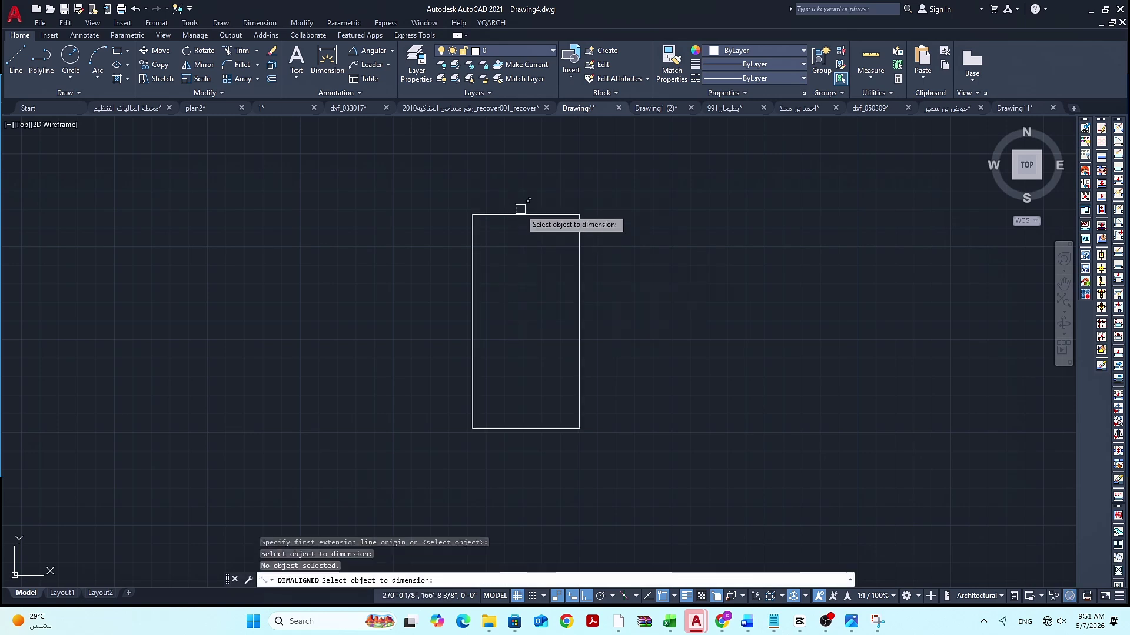
left_click(522, 214)
left_click(521, 199)
key("Return")
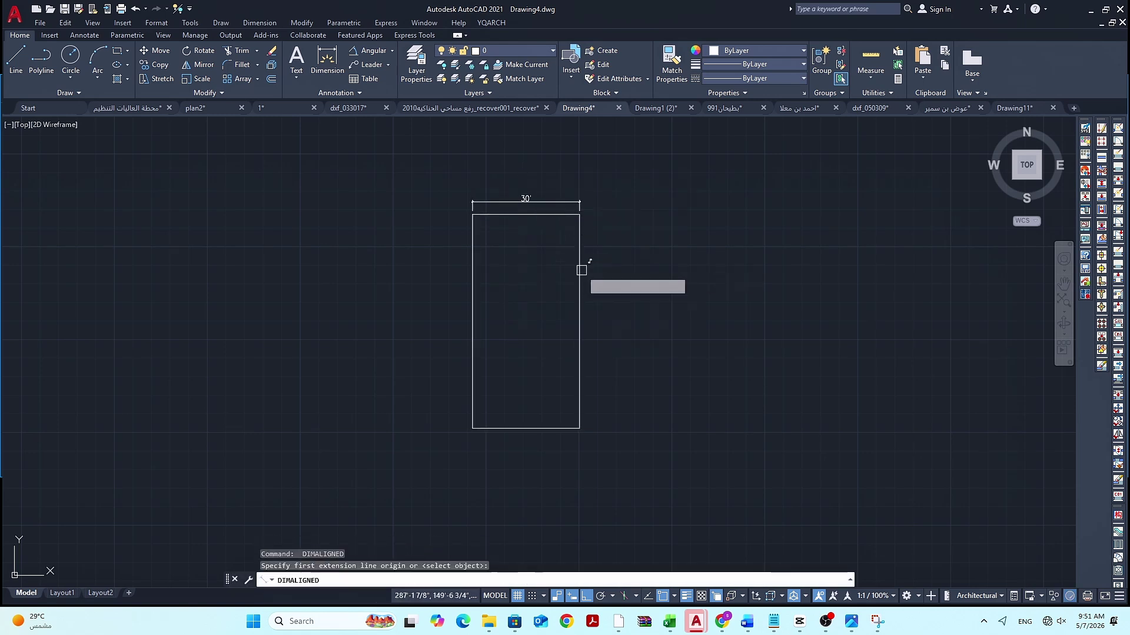
key("Return")
left_click(579, 269)
scroll(596, 279, "up", 2)
left_click(596, 278)
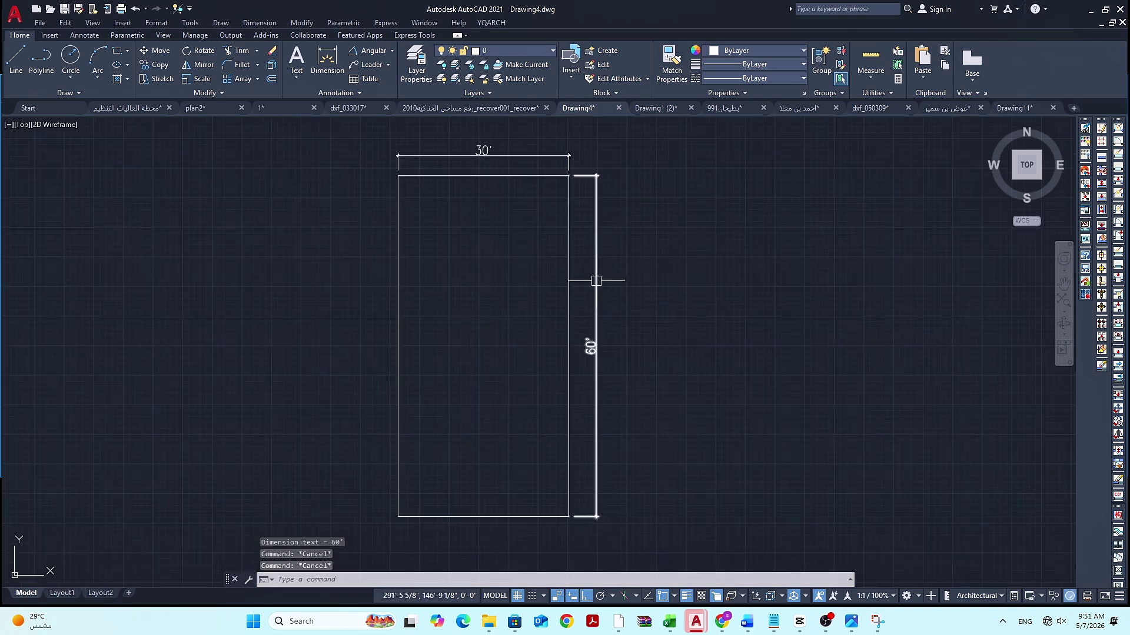
Erase both aligned dimensions from the boundary rectangle
left_click(596, 281)
type("e")
key("Return")
left_click(539, 160)
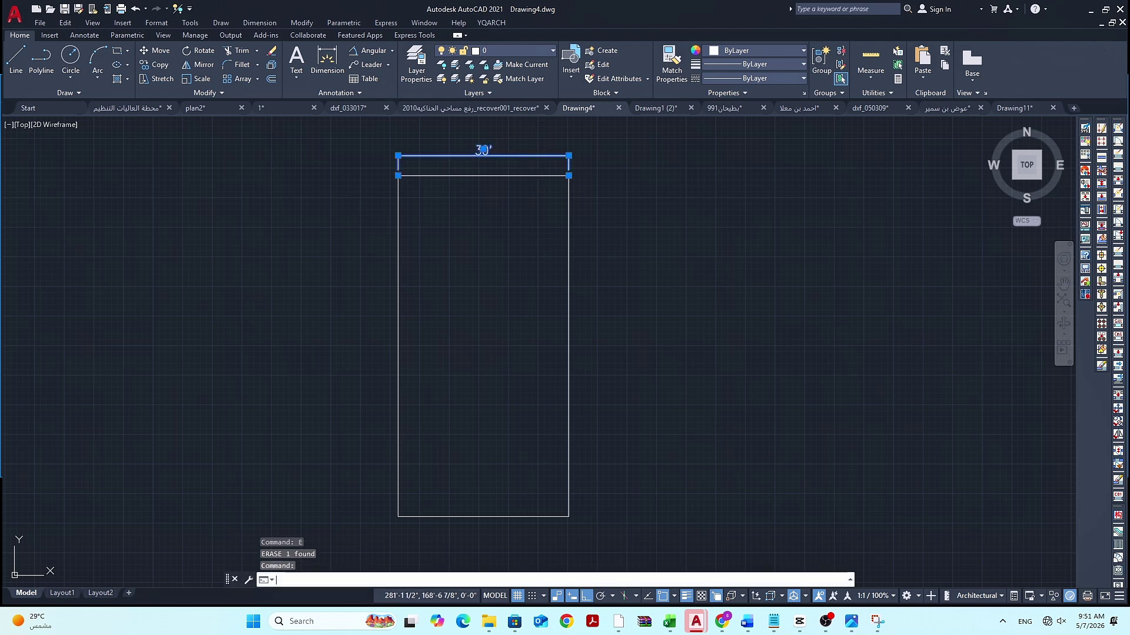
key("Return")
key("Escape")
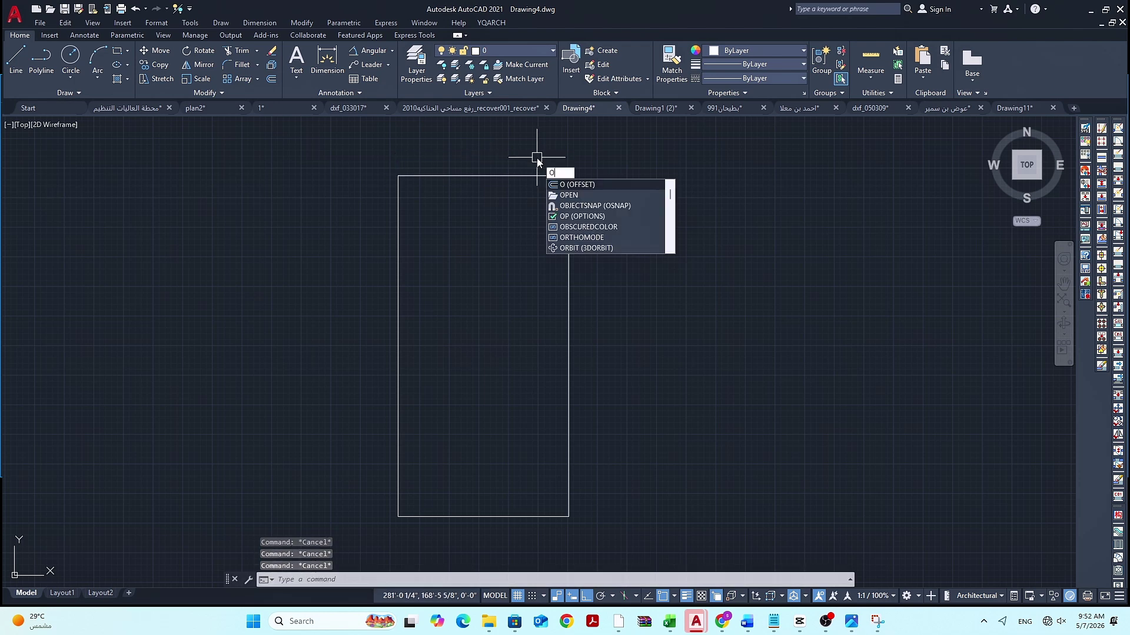
Offset the boundary rectangle 9" inward to form the outer wall thickness
type("o")
key("Return")
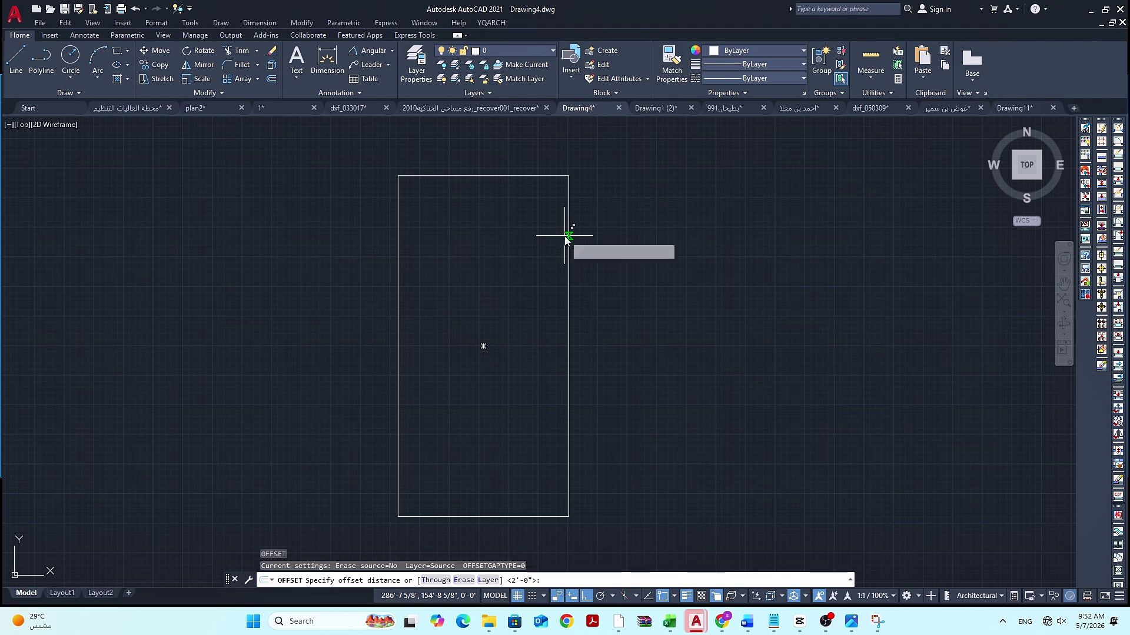
type("9")
key("Return")
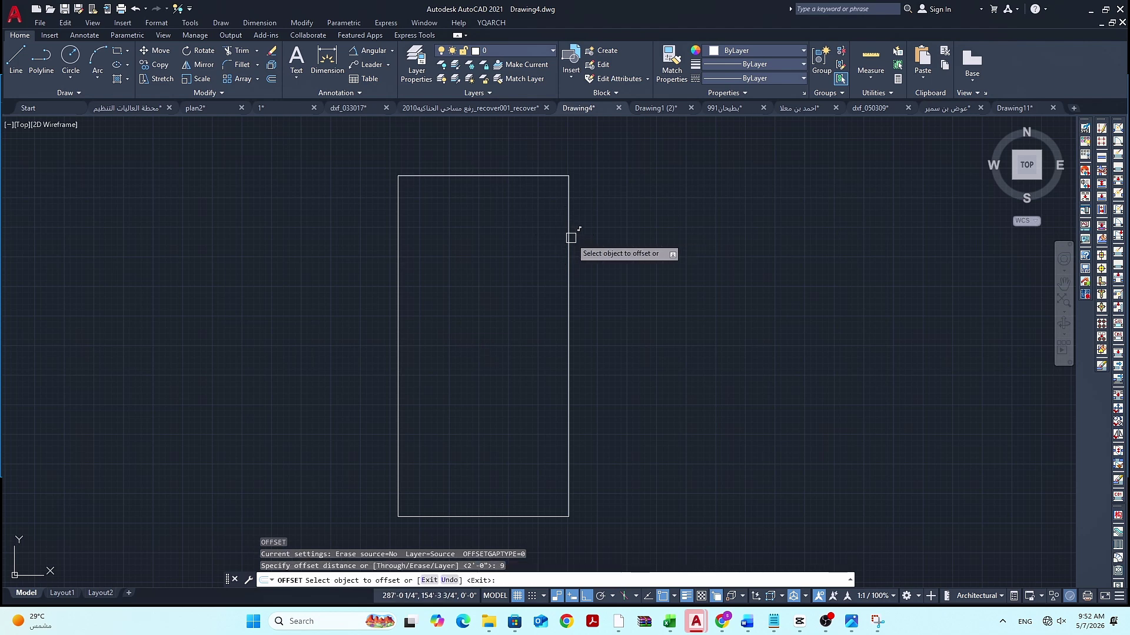
left_click(567, 237)
left_click(554, 244)
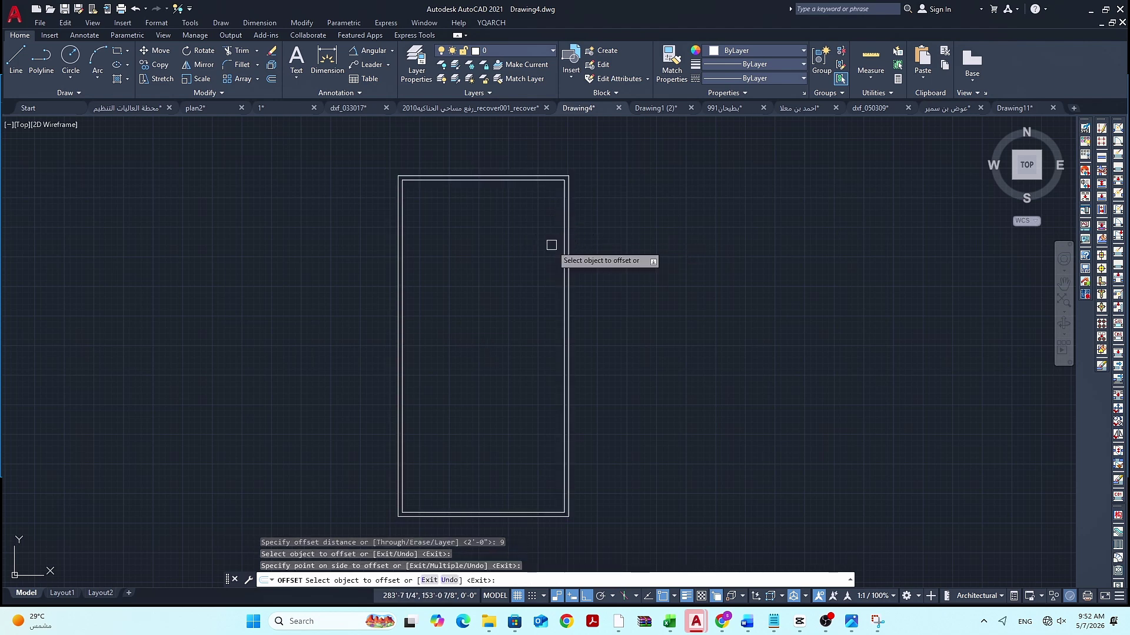
middle_click_drag(557, 268, 588, 264)
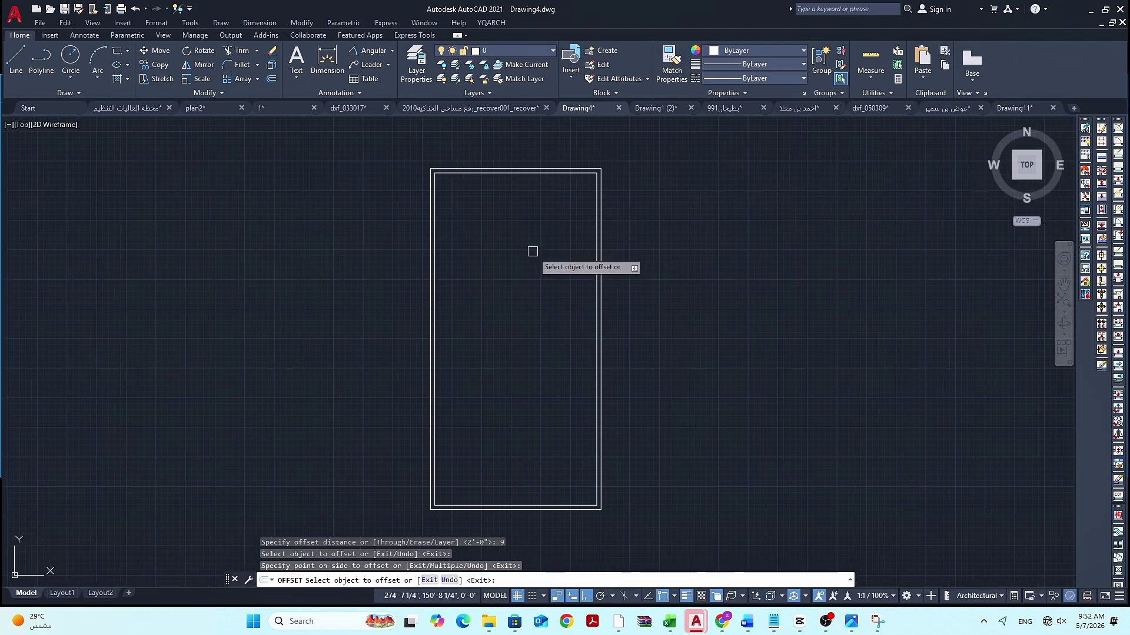
middle_click_drag(527, 212, 532, 230)
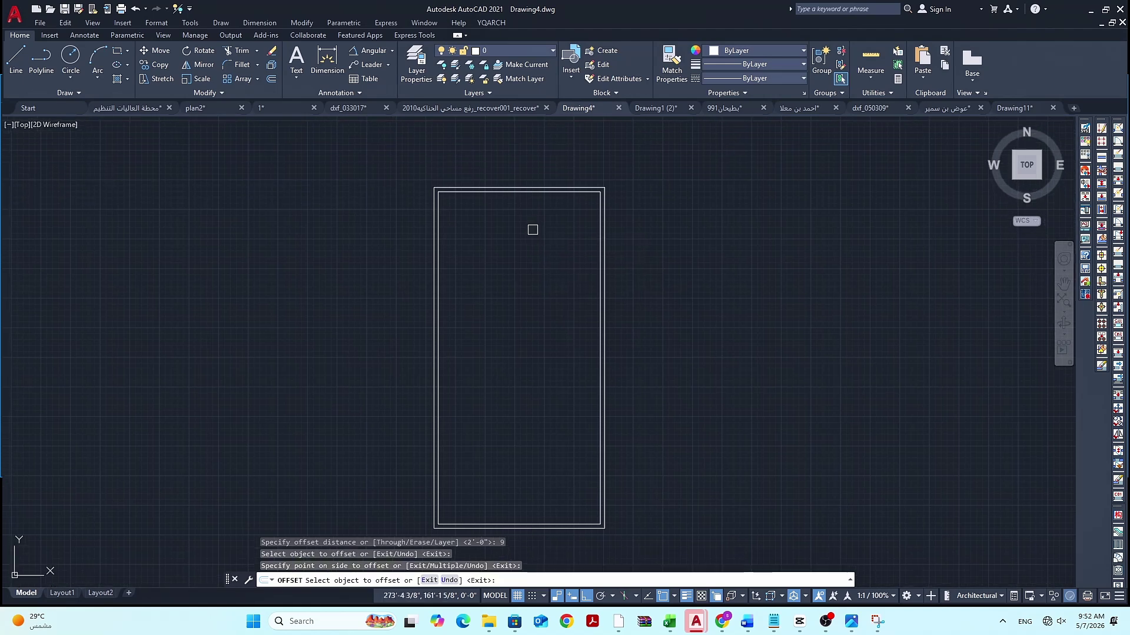
left_click(523, 193)
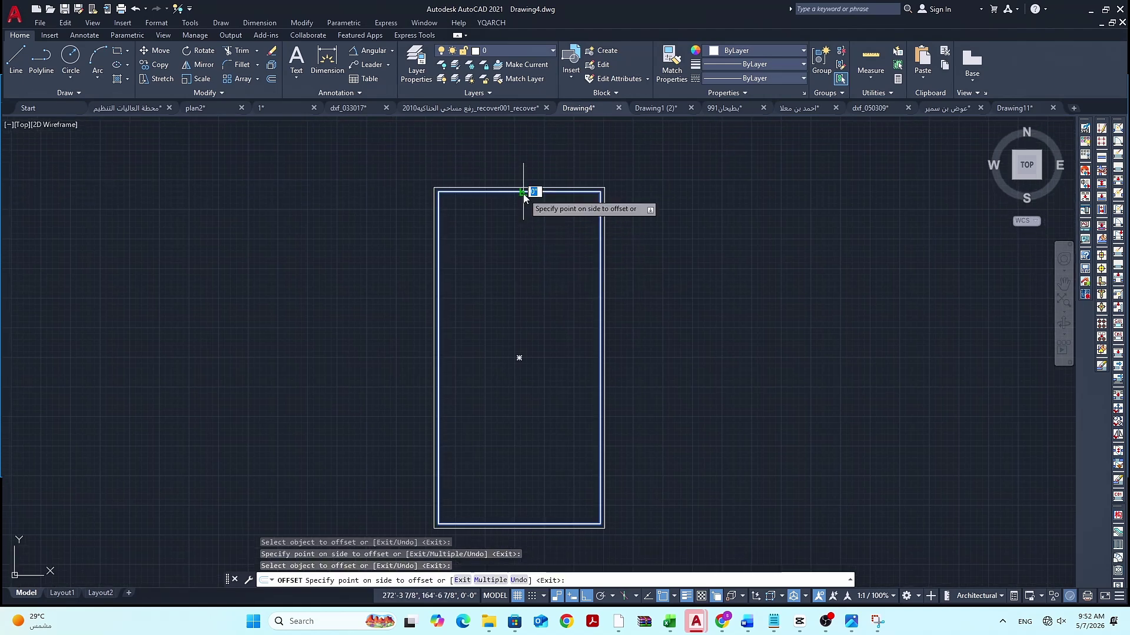
key("Escape")
Explode the inner rectangle into separate lines
key("space")
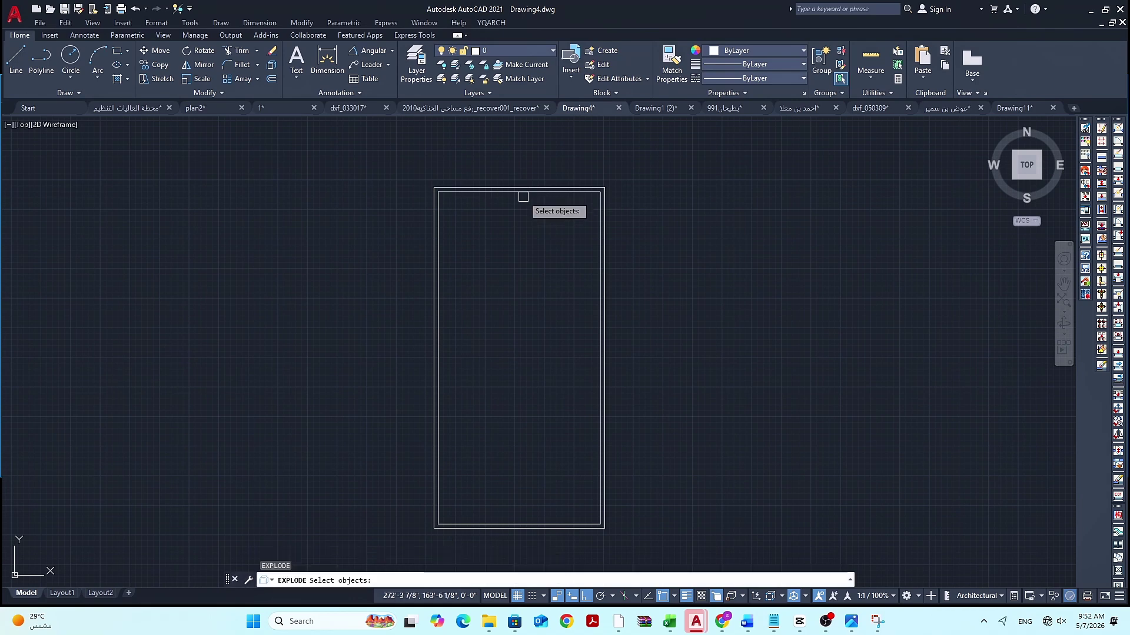
left_click(523, 193)
key("space")
key("Escape")
key("Escape")
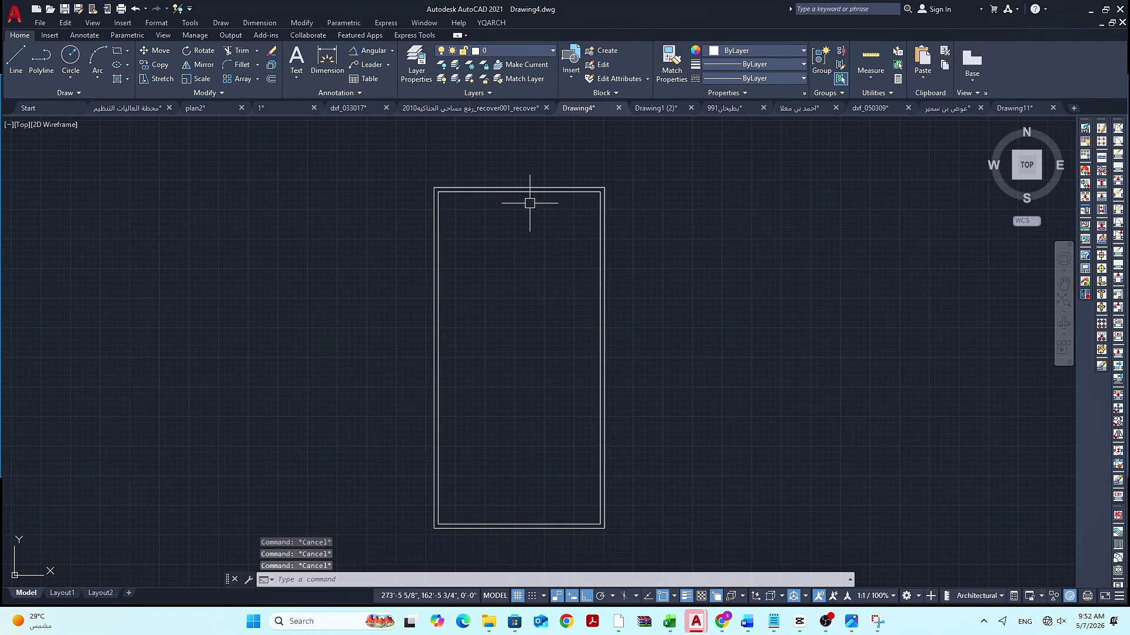
Offset the upper inner wall line 6' downward into the plan
type("o")
key("space")
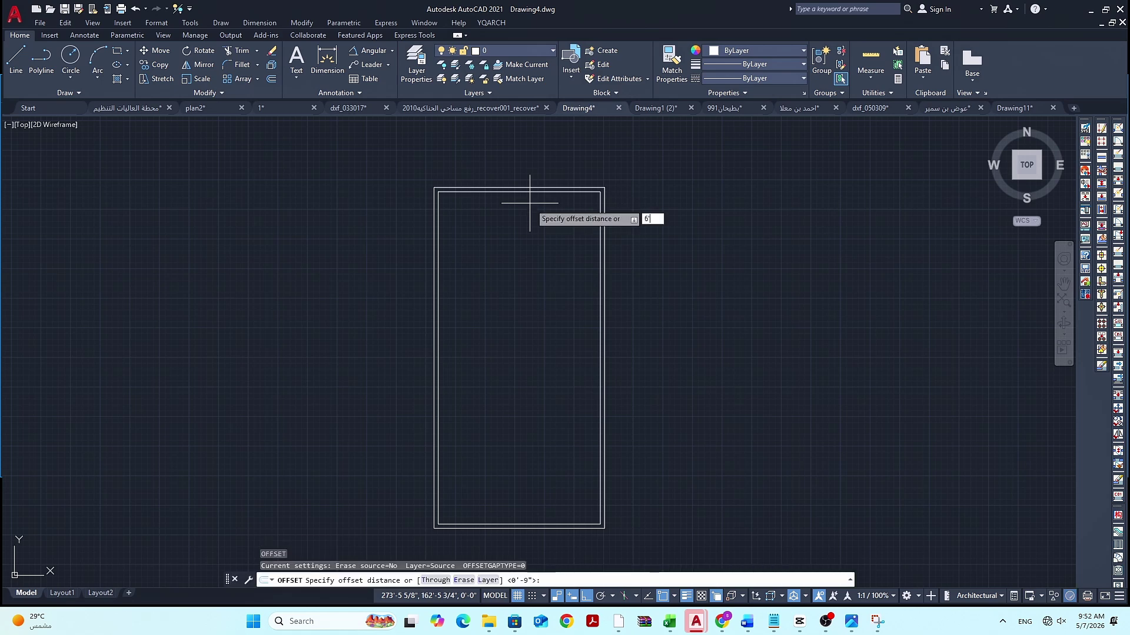
type("6'")
key("space")
left_click(530, 192)
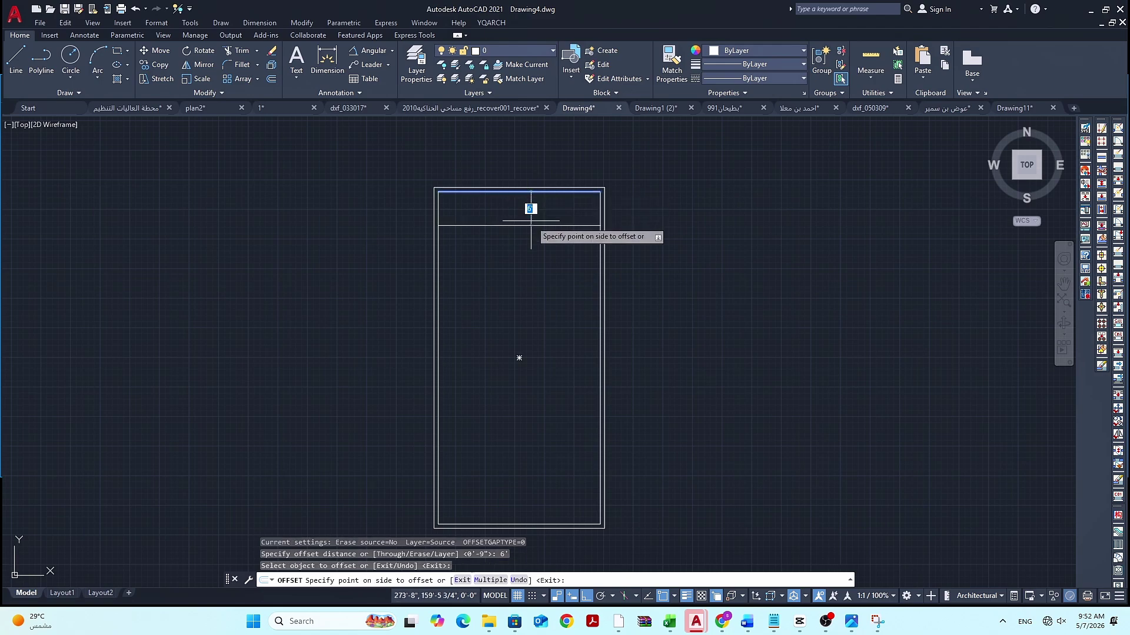
key("Escape")
key("Escape")
key("Escape")
Offset the upper partition line 6" downward to give the wall its thickness
type("o")
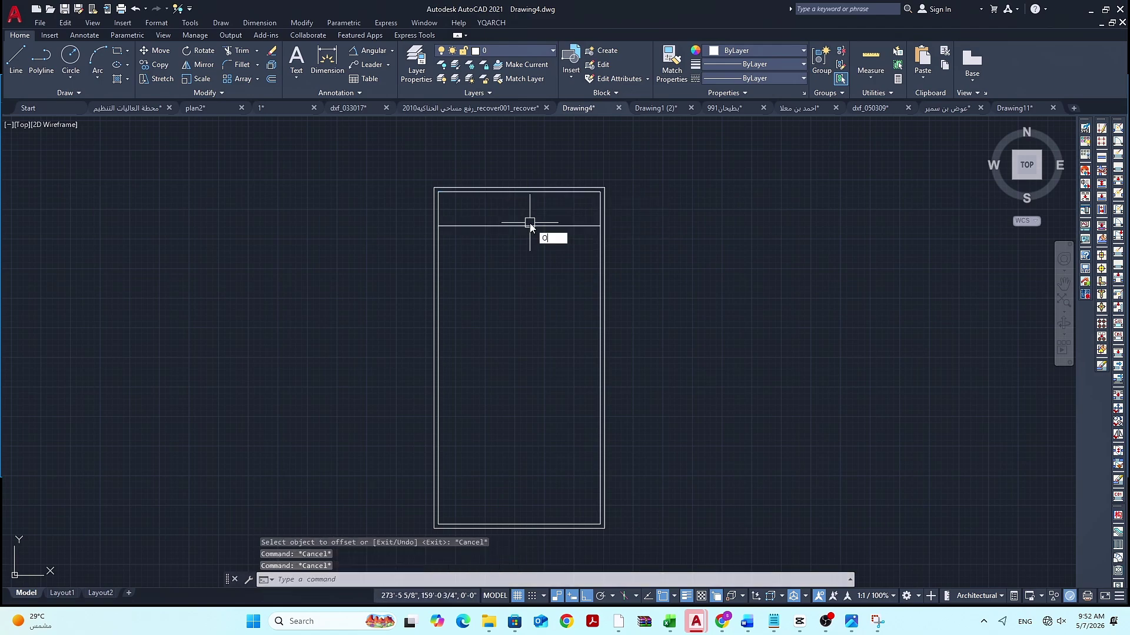
key("space")
type("6")
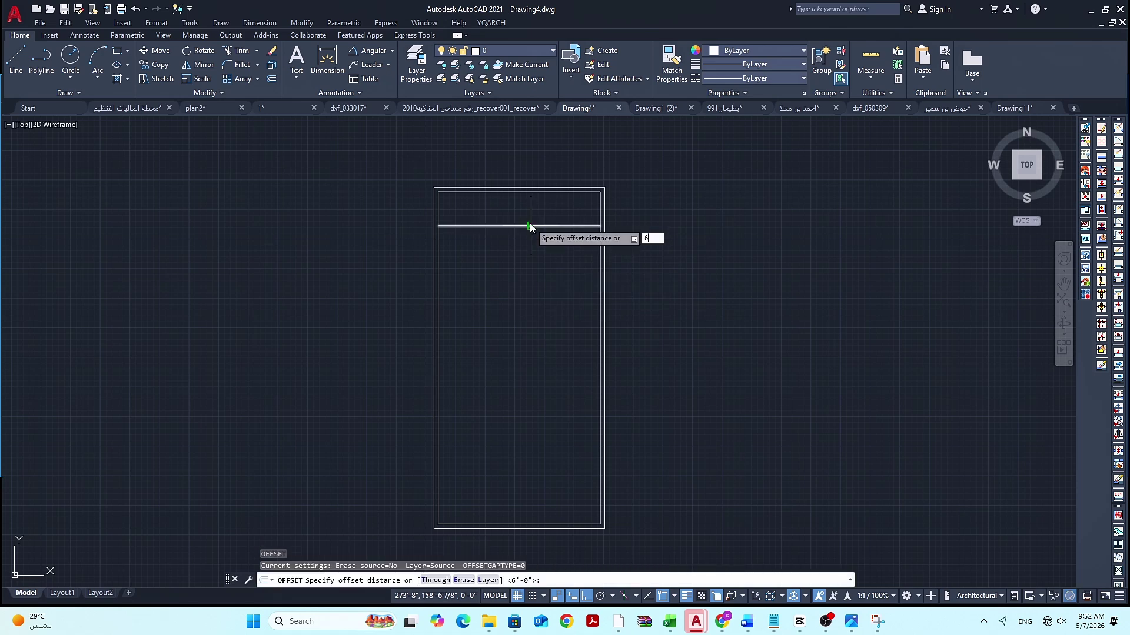
key("space")
left_click(534, 224)
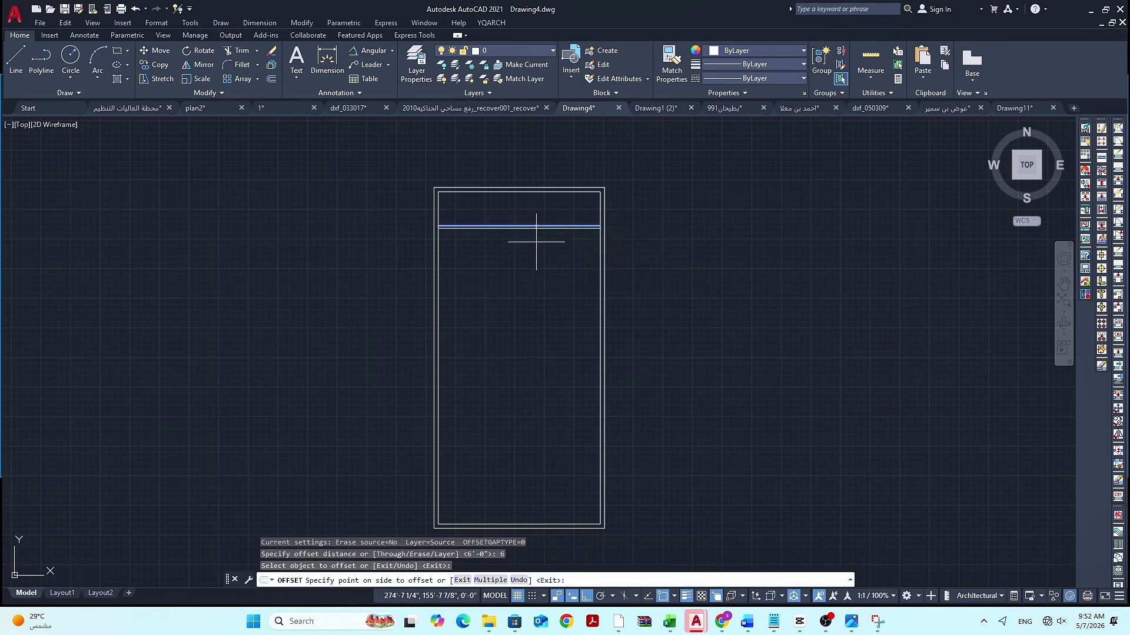
left_click(532, 239)
key("Escape")
key("Escape")
scroll(520, 234, "up", 2)
key("Escape")
key("Escape")
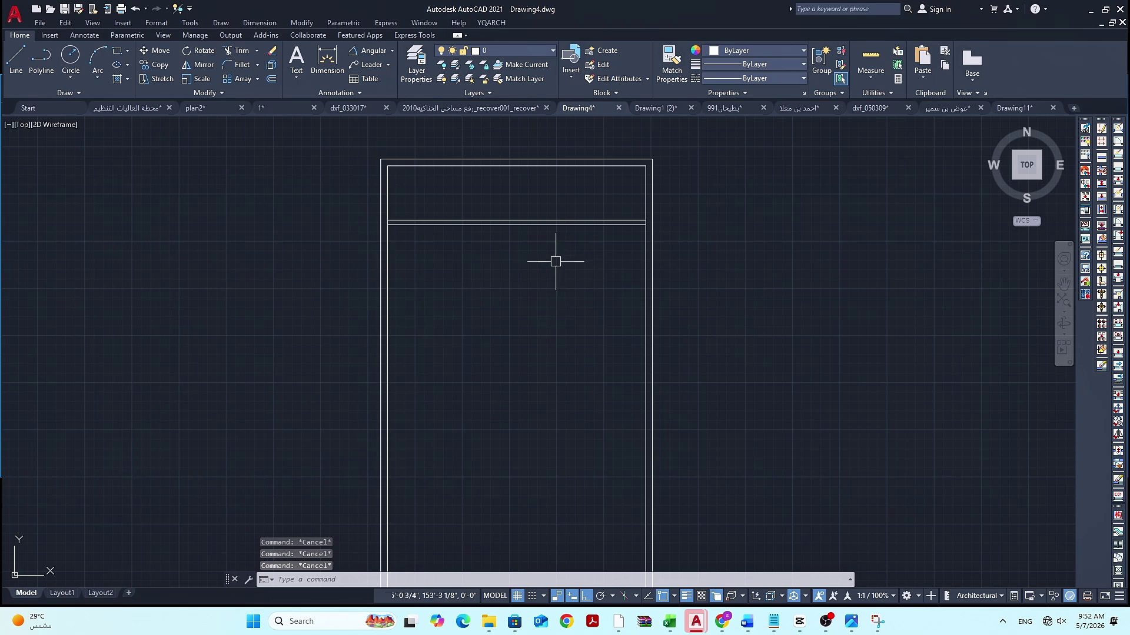
Offset the lower line of the upper partition wall 14' downward
scroll(534, 291, "down", 2)
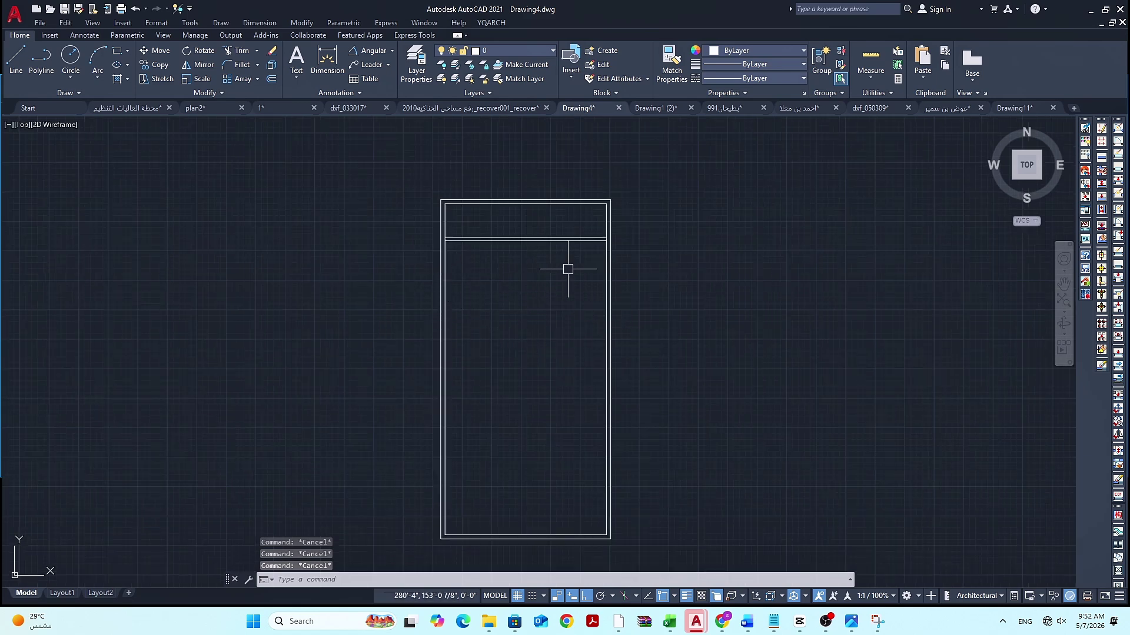
scroll(519, 265, "up", 2)
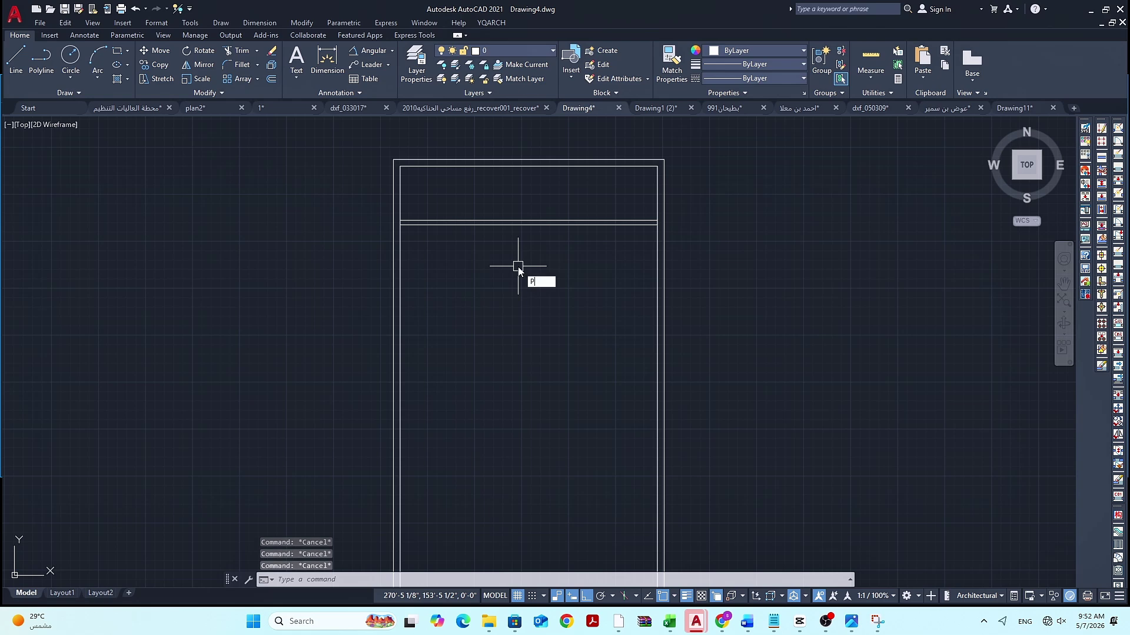
key("Escape")
key("Return")
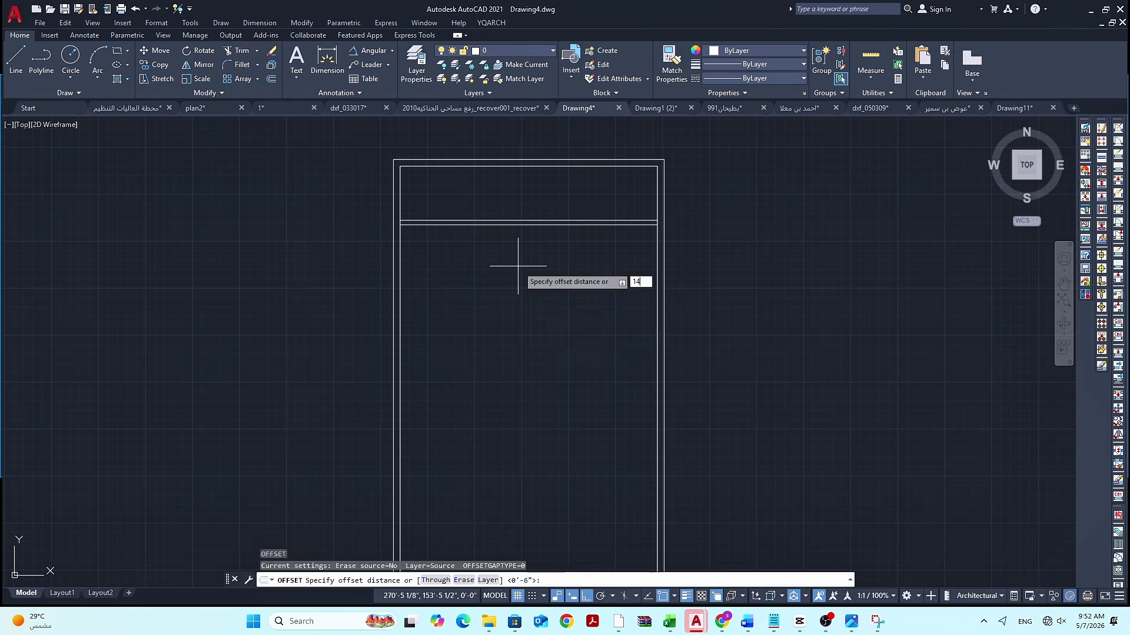
type("14'")
key("Return")
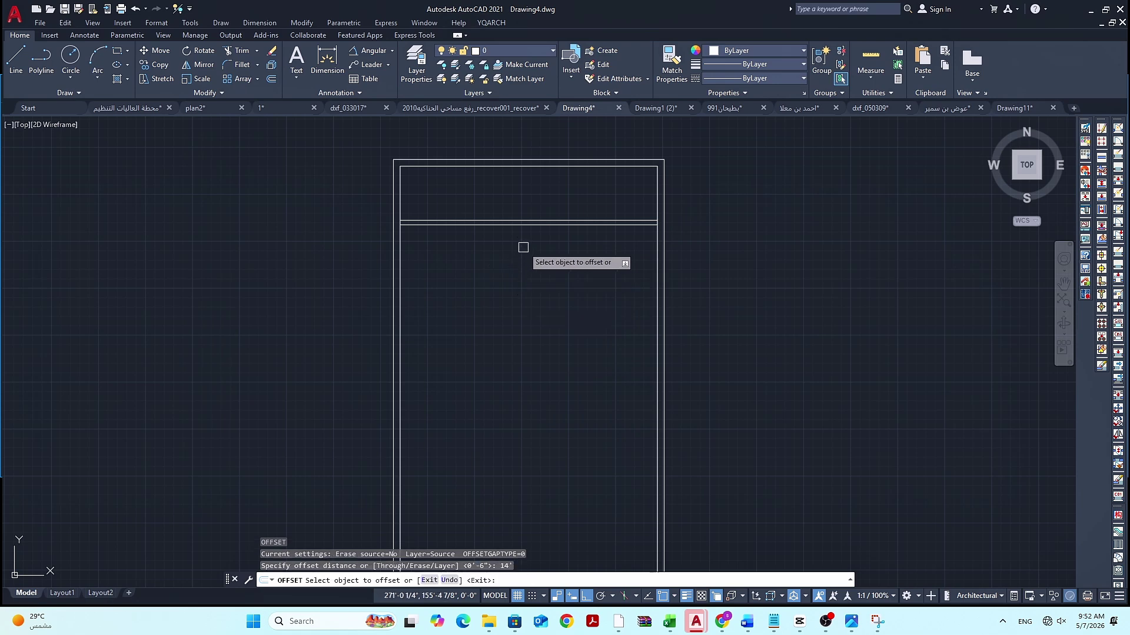
left_click(527, 222)
left_click(525, 263)
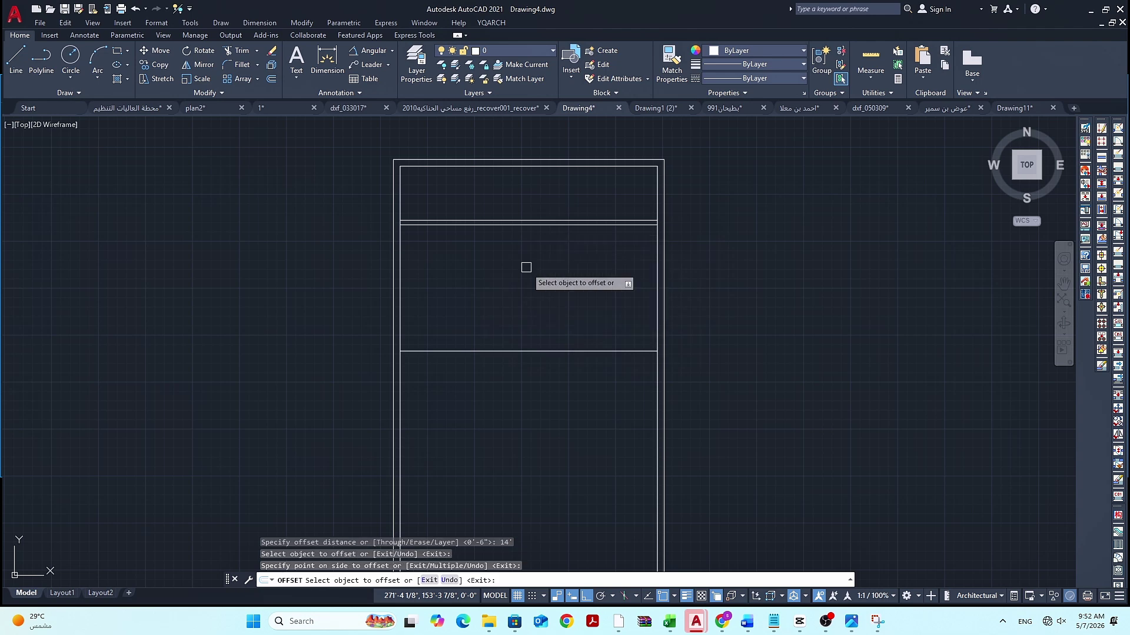
key("Escape")
key("Escape")
Offset the line 14' below the upper partition 6" downward to form the lower partition wall
type("o")
key("Return")
type("6")
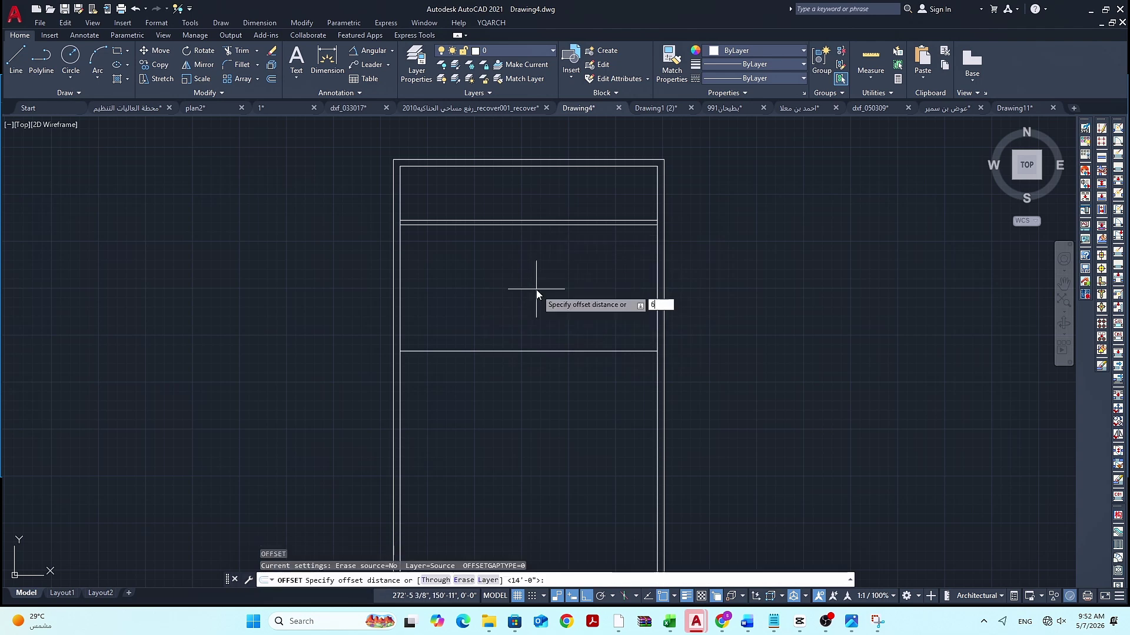
key("Return")
scroll(539, 279, "down", 2)
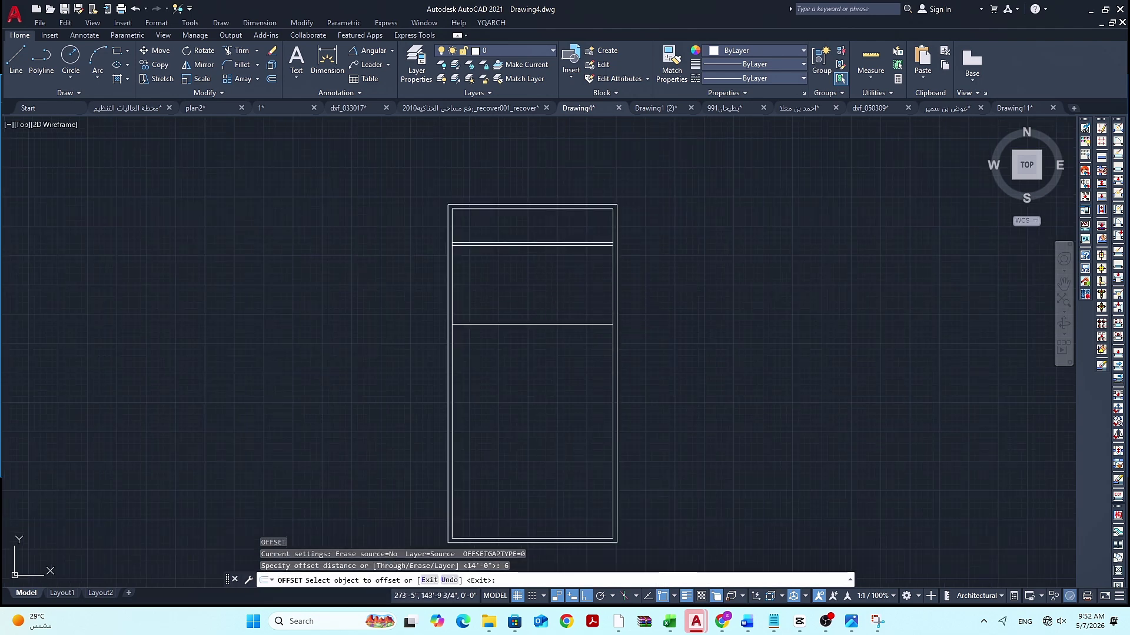
left_click(542, 325)
left_click(543, 335)
scroll(520, 313, "up", 2)
key("Escape")
key("Escape")
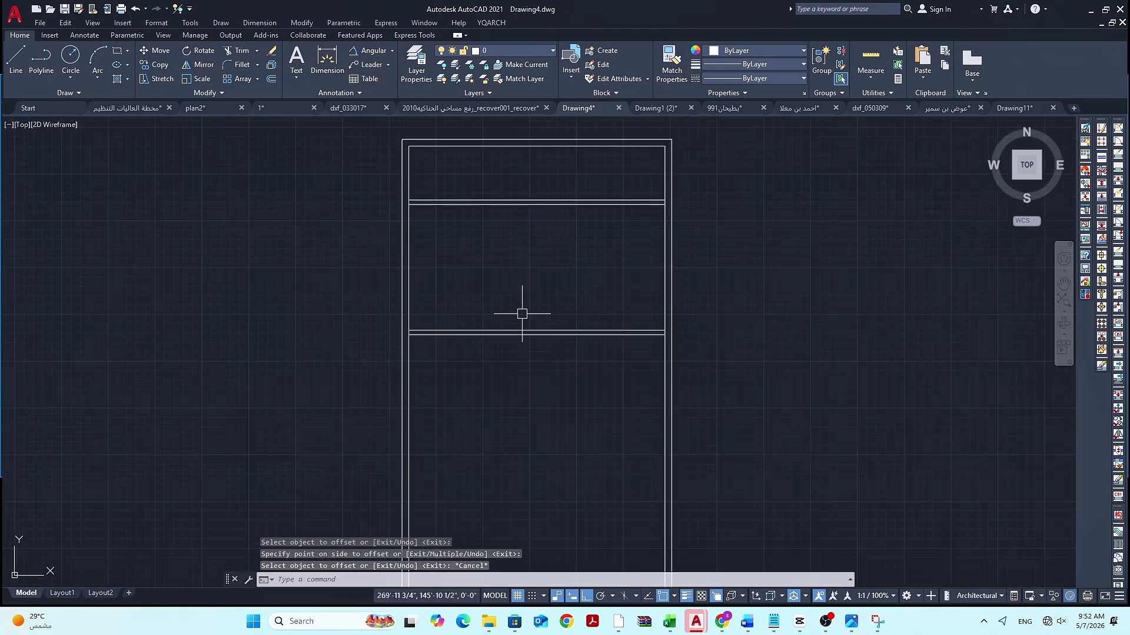
Draw a vertical polyline from the midpoint of the lower partition's upper line to the upper partition's lower line
type("PL")
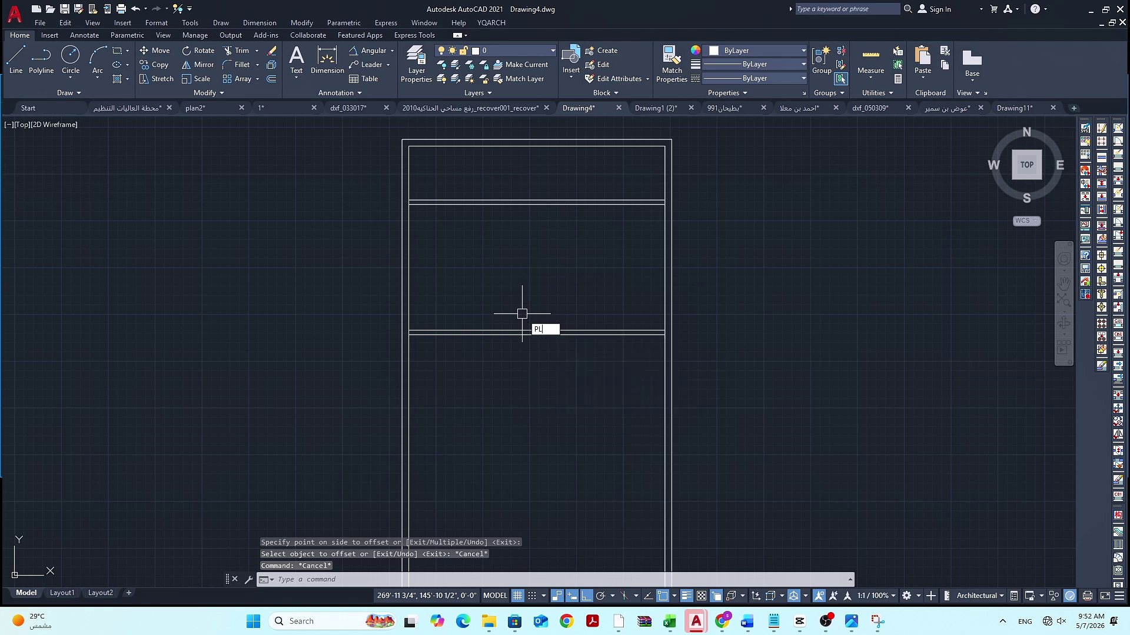
key("Return")
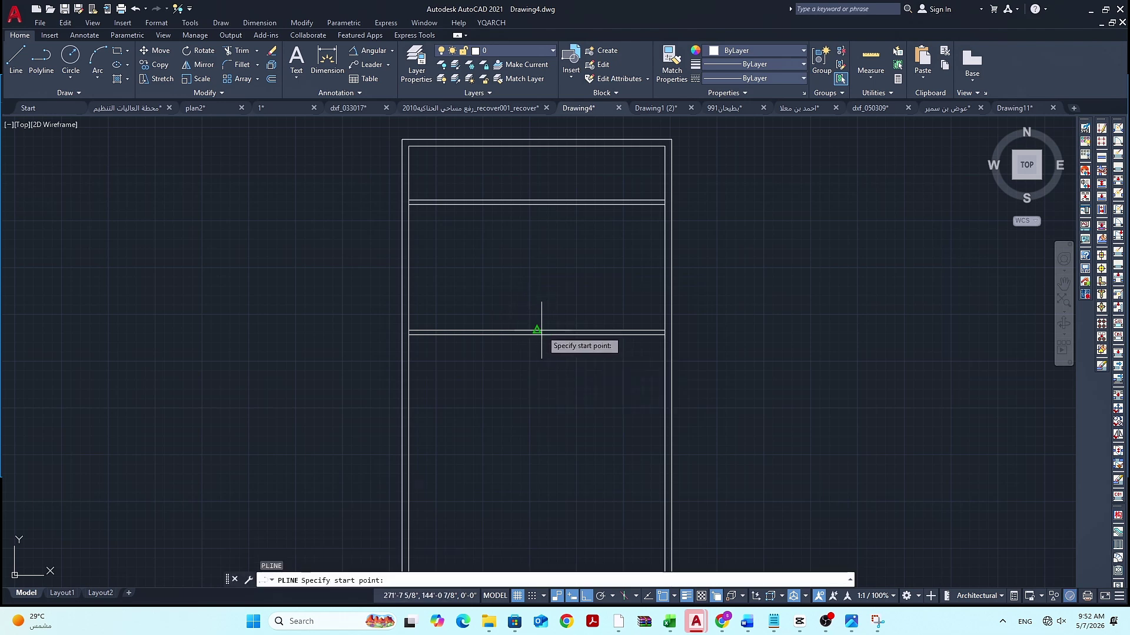
left_click(537, 330)
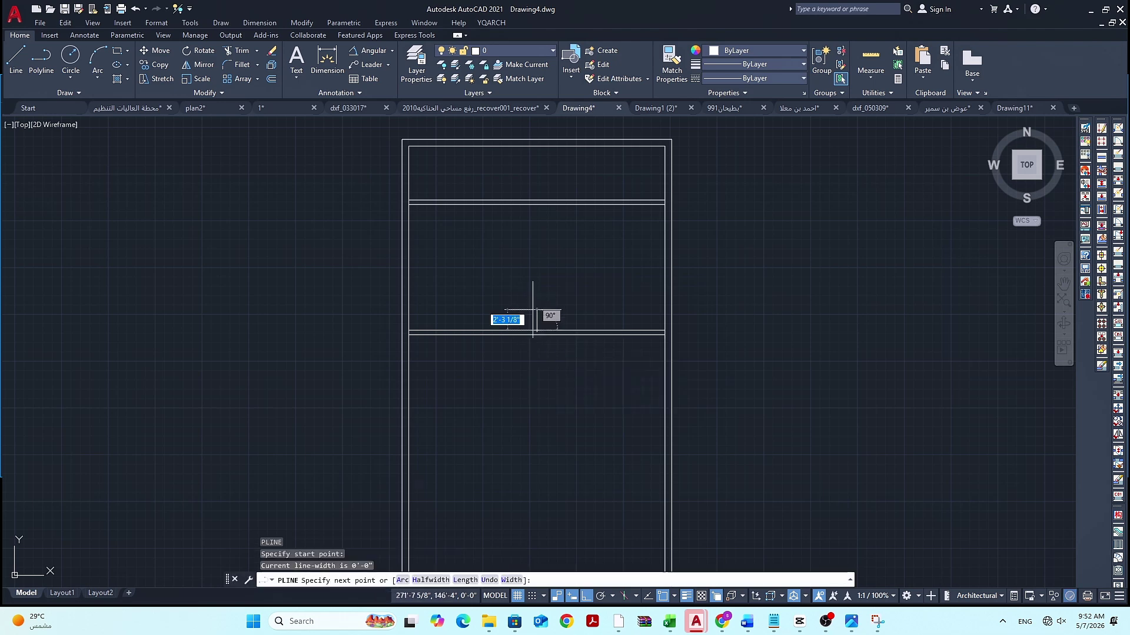
left_click(536, 203)
key("Return")
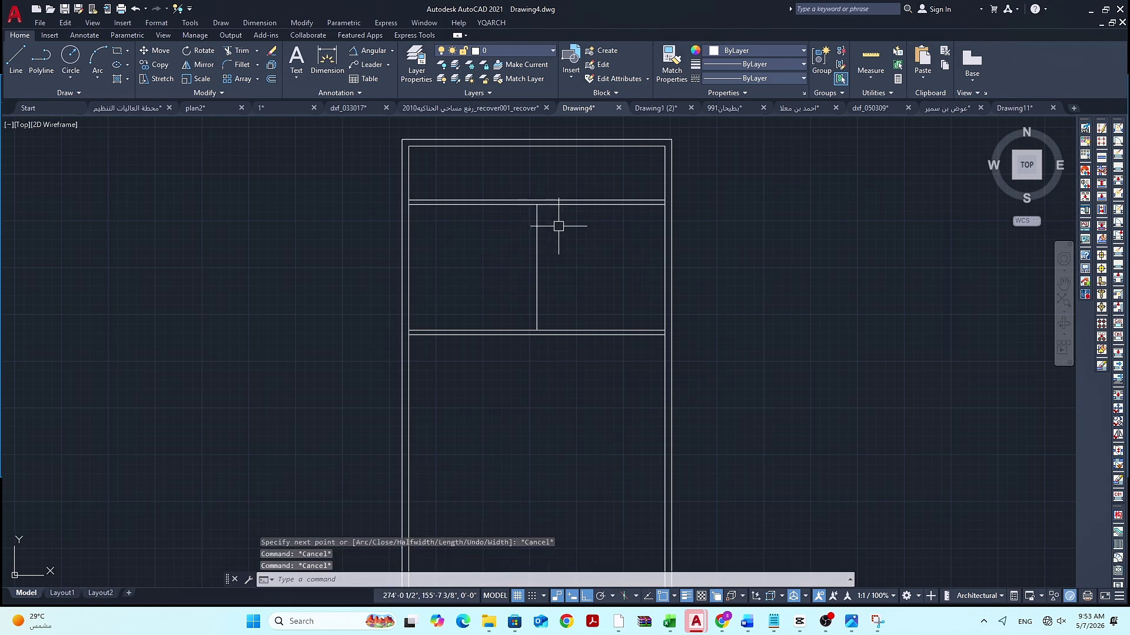
Offset the vertical centre line 3" to each side to form the dividing wall
type("o")
key("Return")
type("3")
key("Return")
left_click(537, 229)
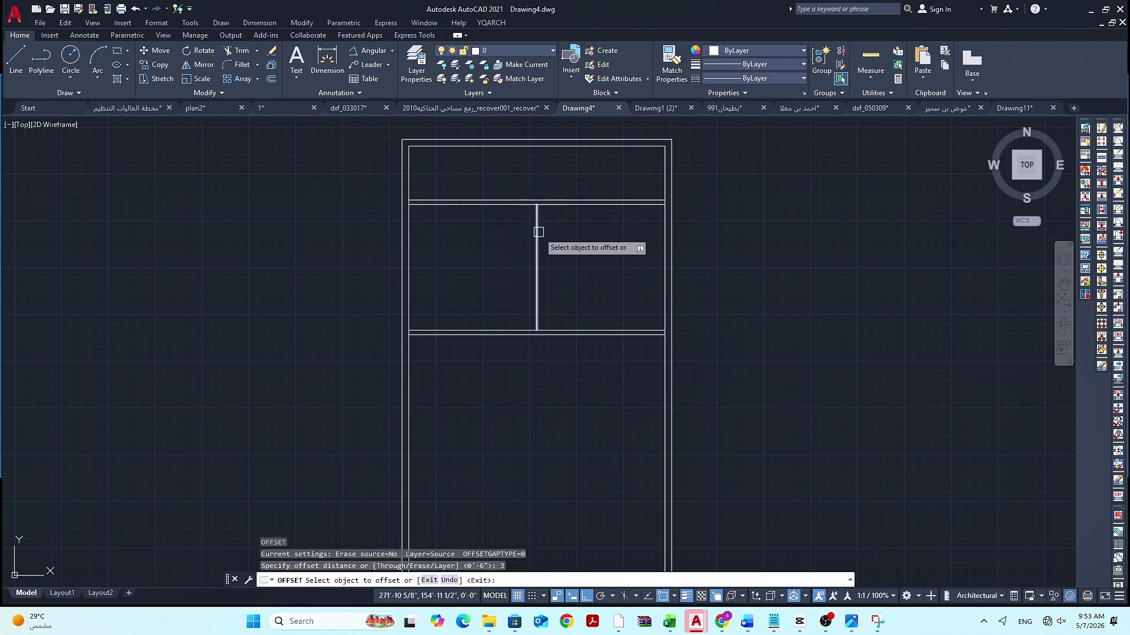
left_click(553, 237)
scroll(549, 235, "up", 4)
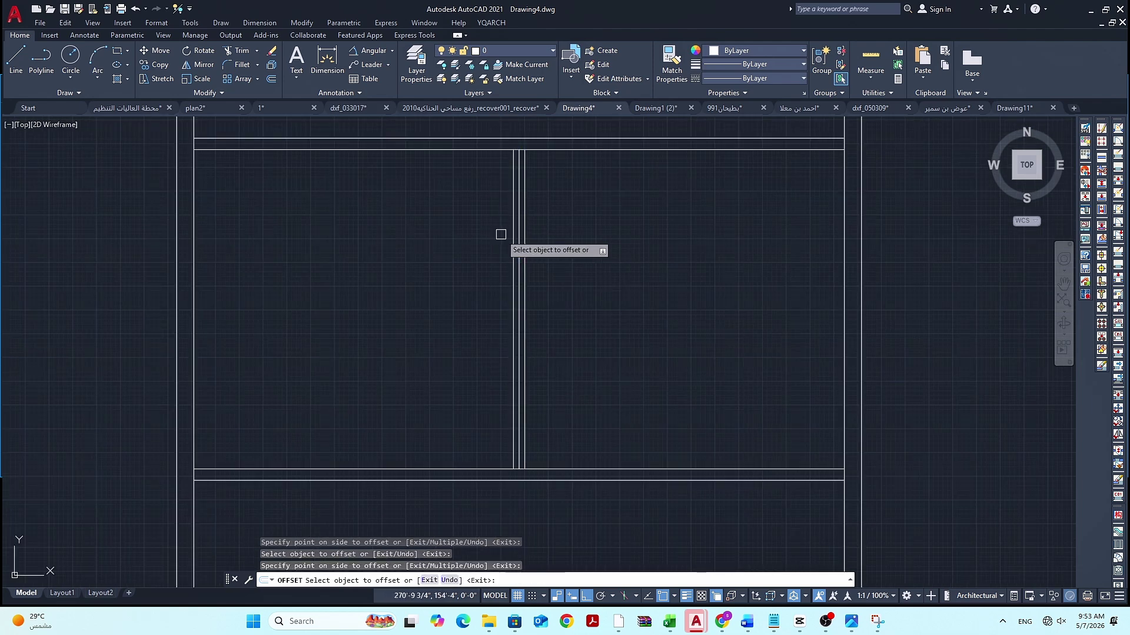
key("Escape")
Erase the original centre line inside the vertical dividing wall
scroll(520, 232, "up", 4)
left_click(515, 233)
key("Delete")
scroll(516, 233, "down", 6)
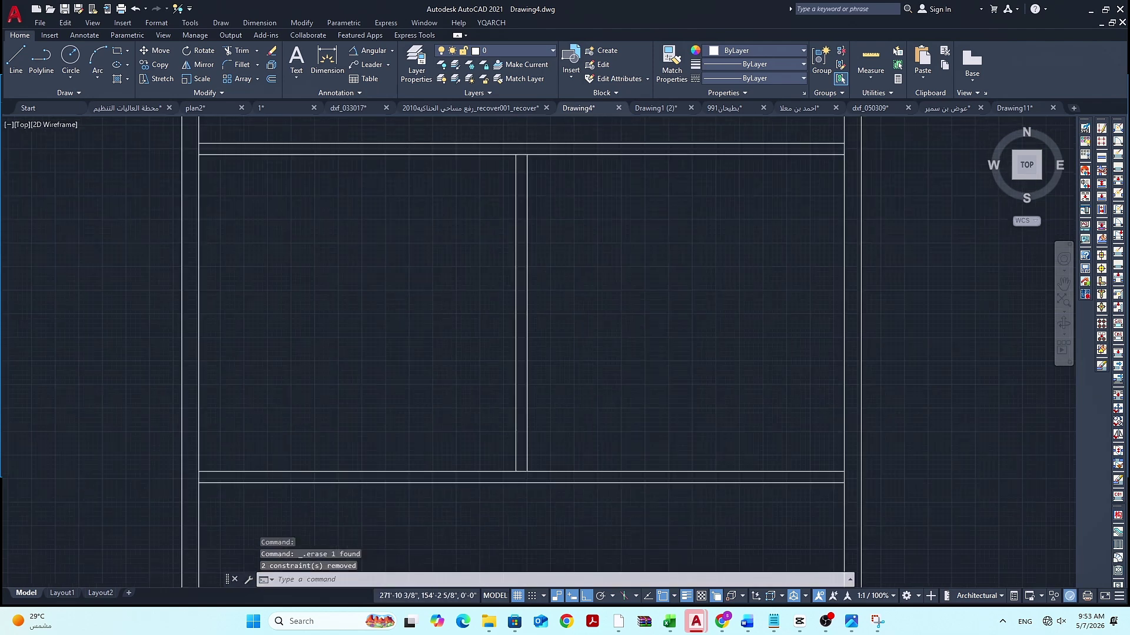
Trim the lower partition's openings where it meets the left inner wall line and the vertical dividing wall
scroll(532, 251, "up", 3)
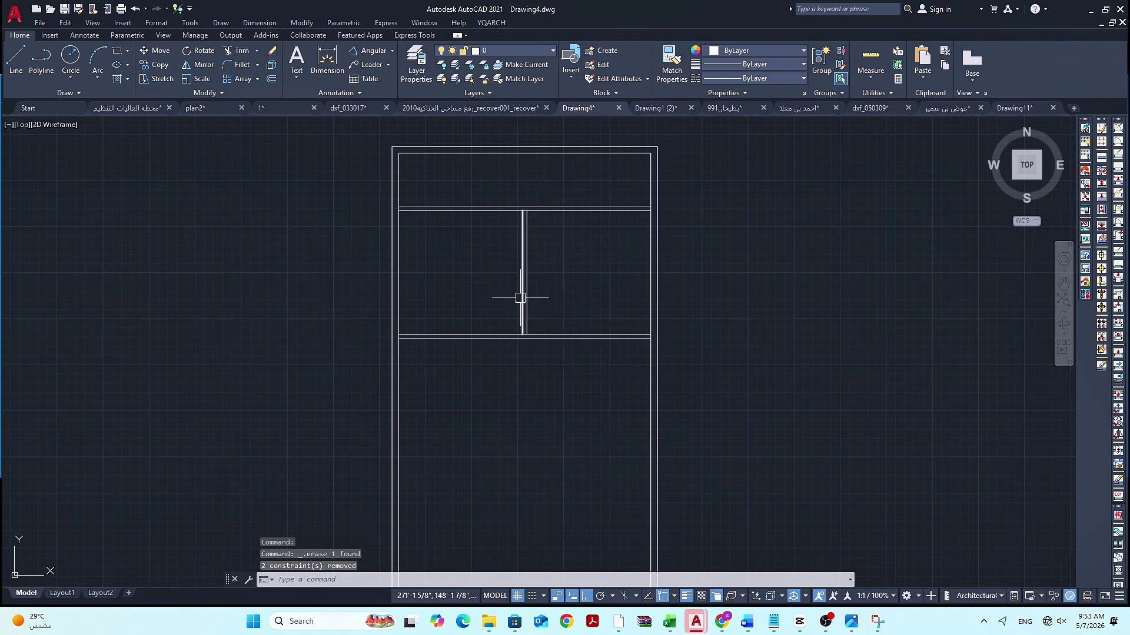
scroll(517, 299, "down", 2)
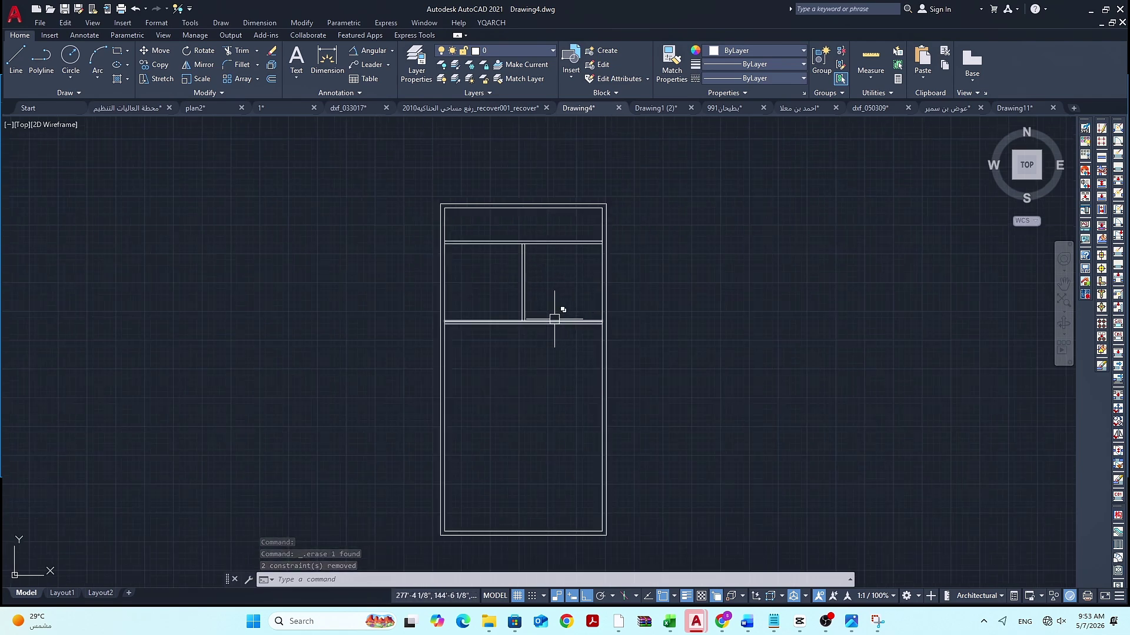
scroll(554, 336, "up", 2)
middle_click_drag(537, 361, 539, 322)
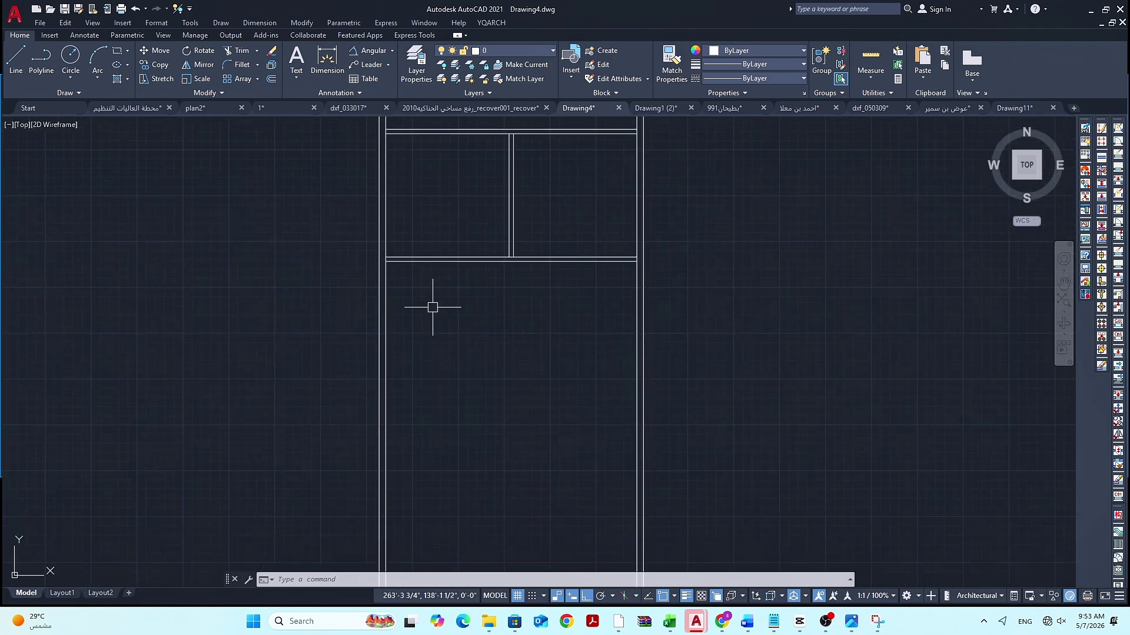
key("Escape")
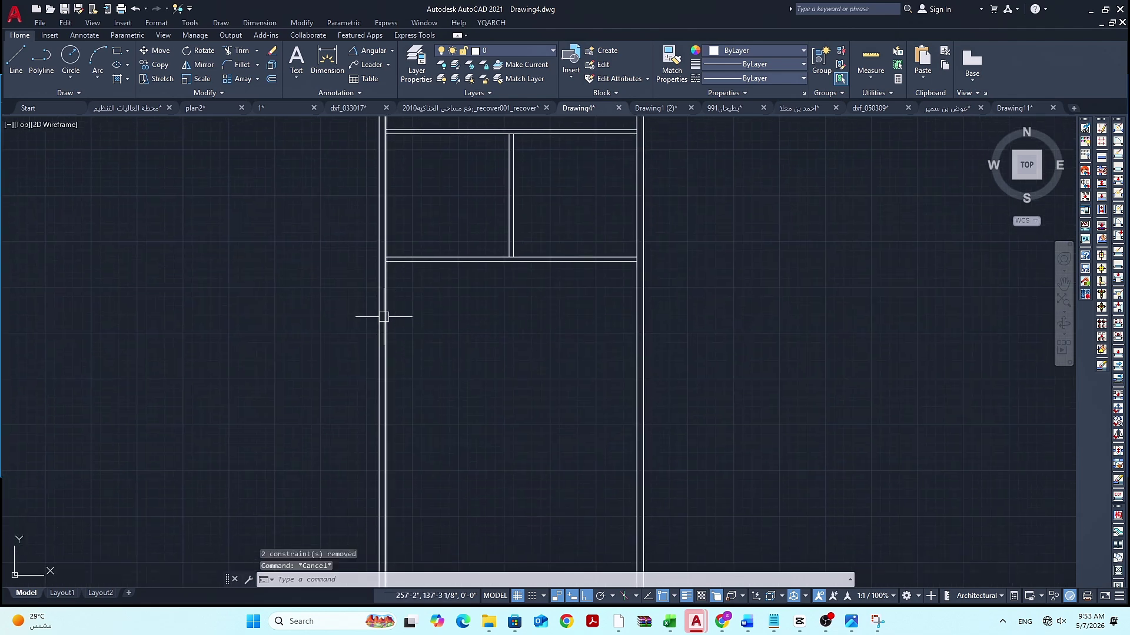
type("tr")
key("space")
scroll(381, 262, "up", 2)
scroll(389, 256, "up", 1)
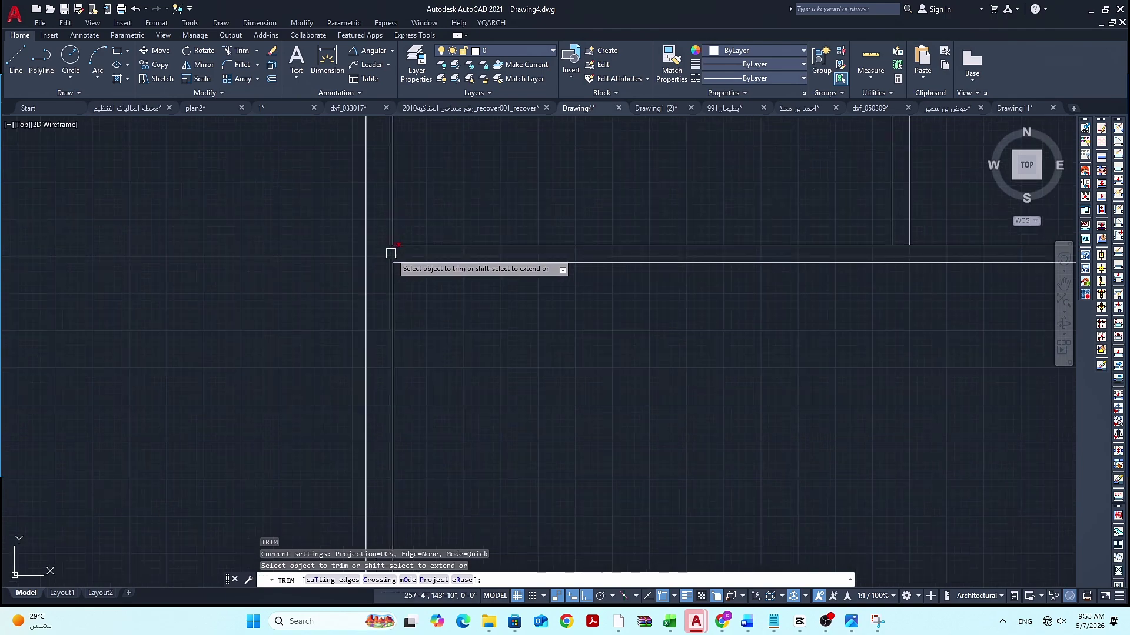
left_click(390, 254)
scroll(430, 268, "down", 1)
scroll(726, 248, "up", 2)
left_click(716, 260)
scroll(555, 360, "down", 3)
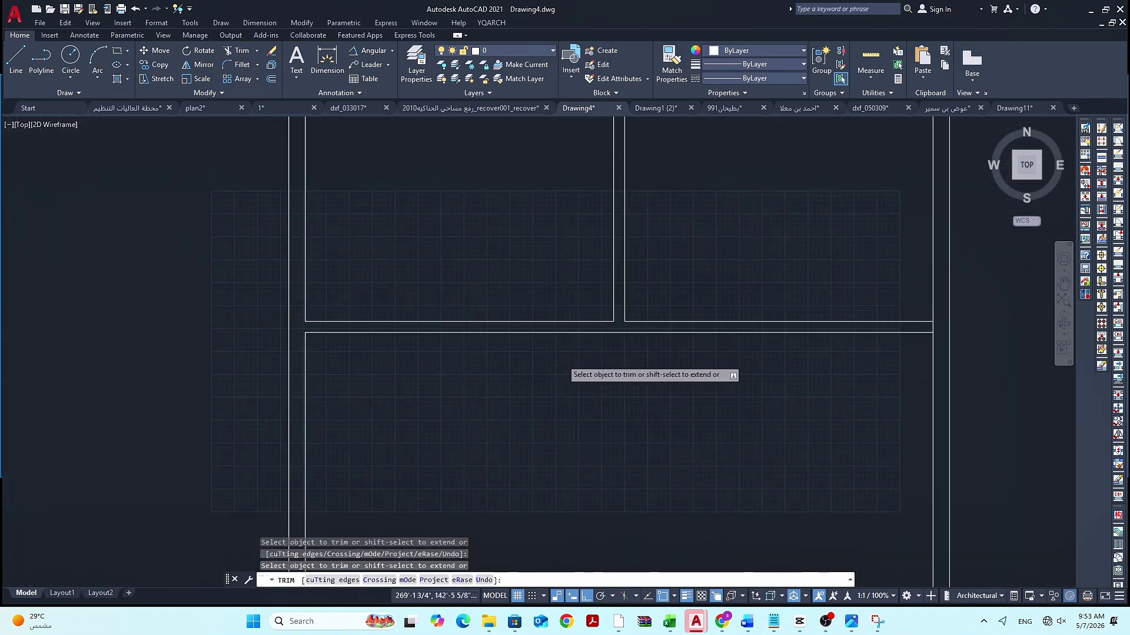
Trim the upper partition's junctions with the vertical dividing wall and with the left and right inner wall lines
scroll(601, 144, "up", 4)
left_click(593, 149)
scroll(551, 263, "down", 4)
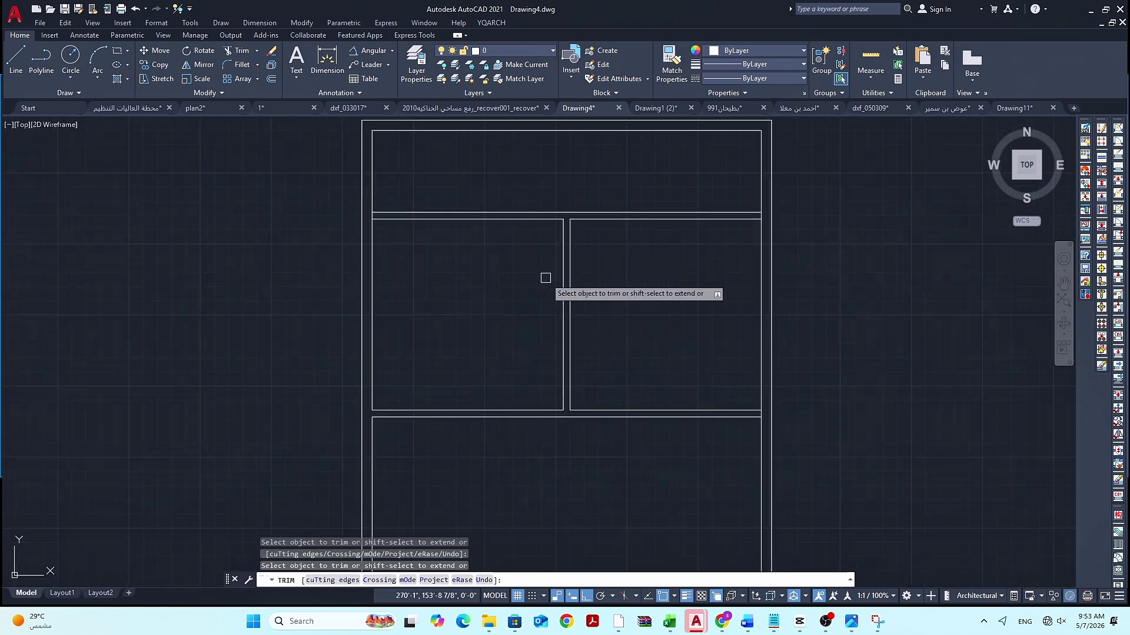
scroll(373, 214, "up", 4)
left_click(371, 218)
scroll(371, 257, "down", 6)
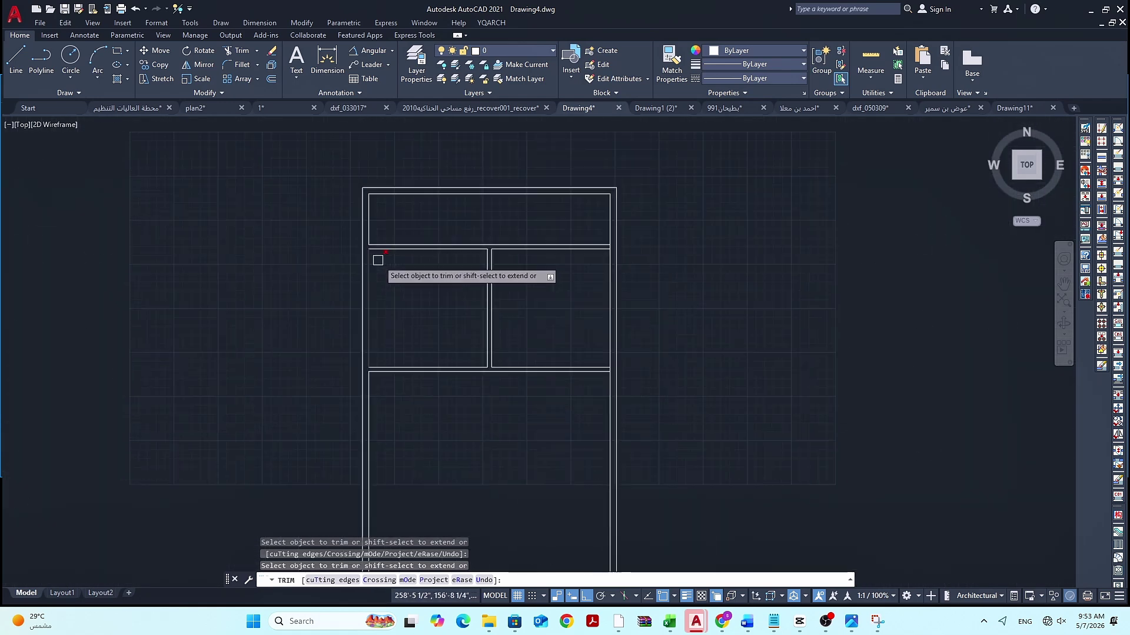
scroll(613, 236, "up", 4)
left_click(611, 246)
scroll(636, 253, "down", 2)
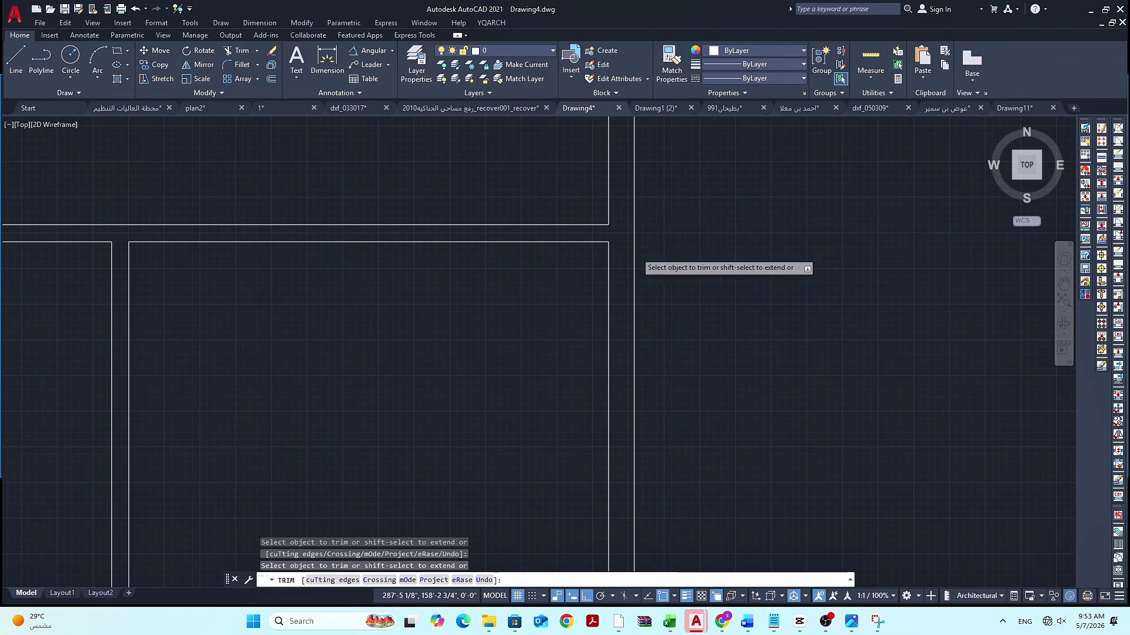
scroll(521, 277, "down", 2)
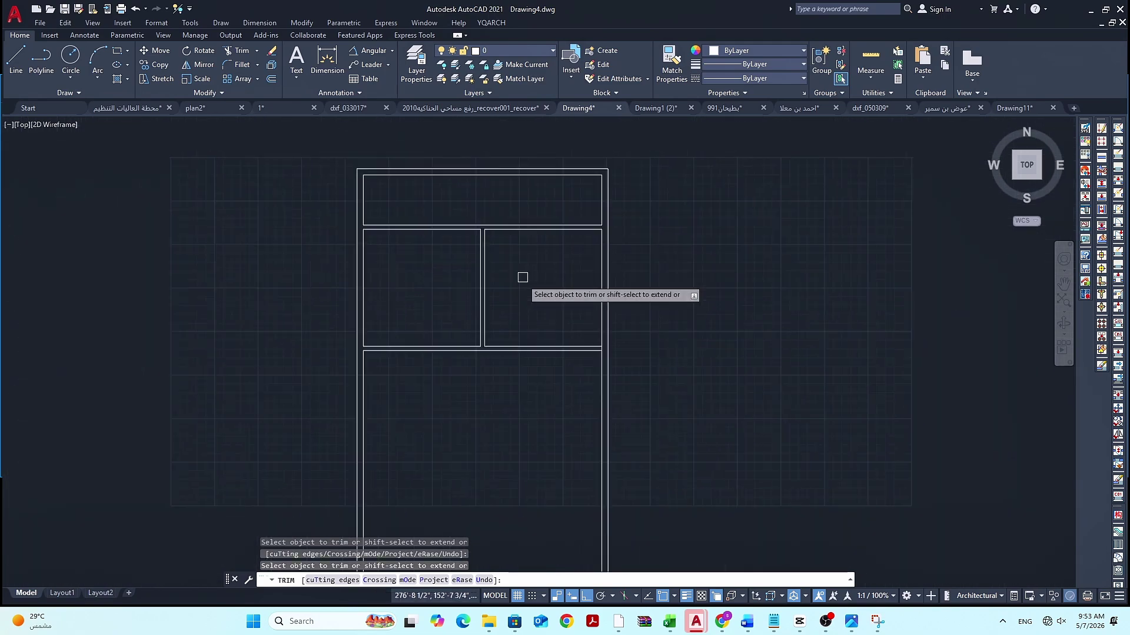
middle_click_drag(472, 374, 480, 335)
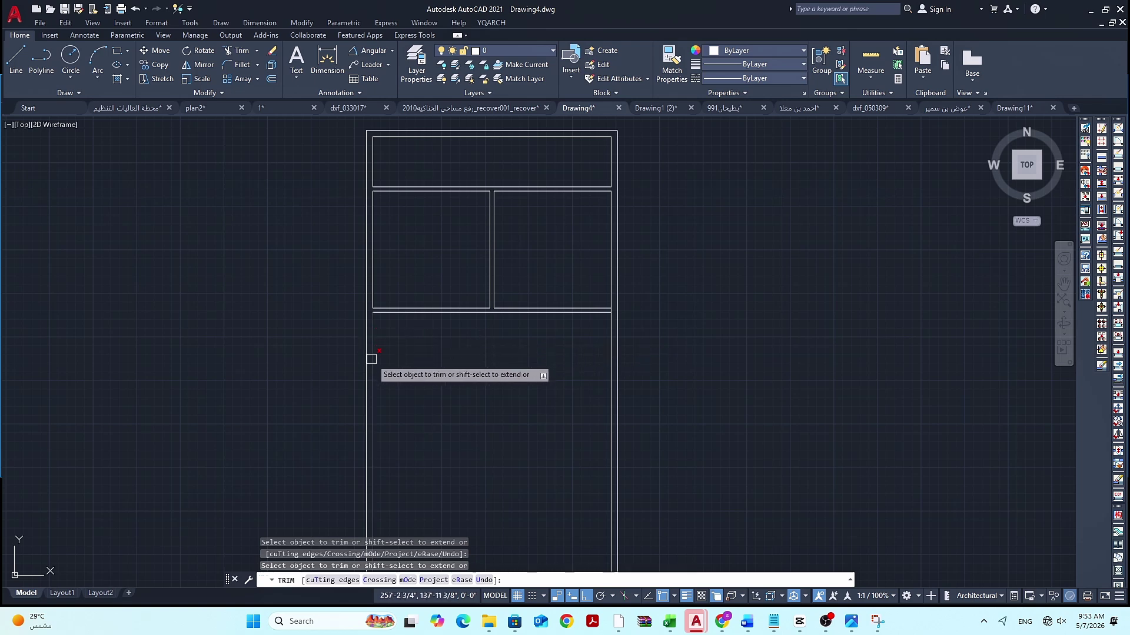
scroll(453, 327, "up", 2)
key("Escape")
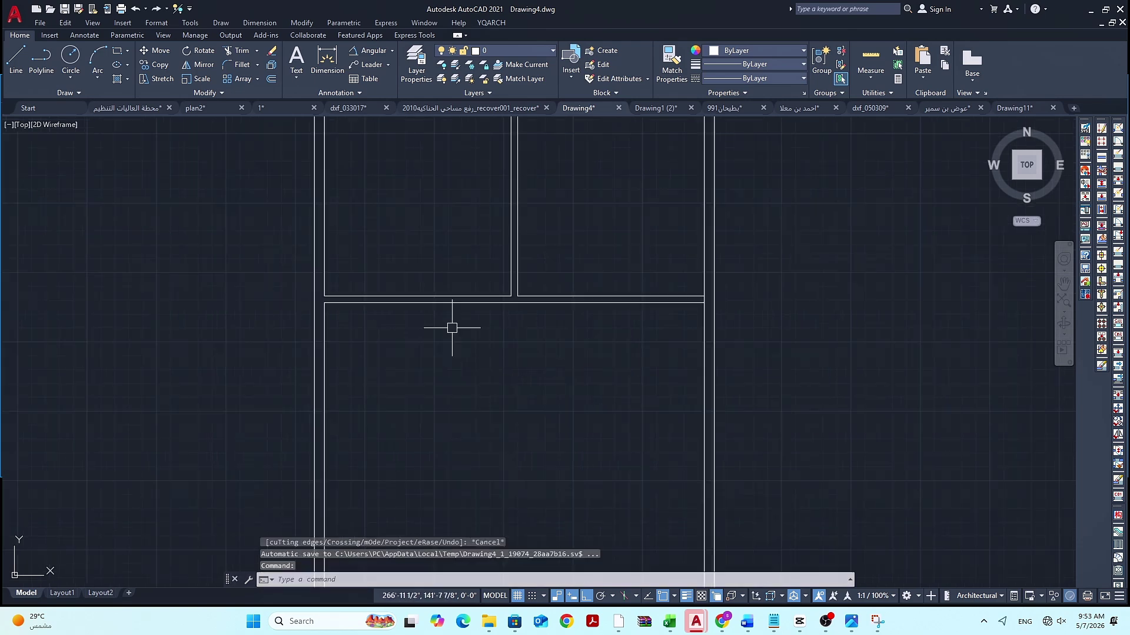
Offset the left inner wall line below the lower partition 9.5' to the right
scroll(452, 328, "up", 1)
key("Delete")
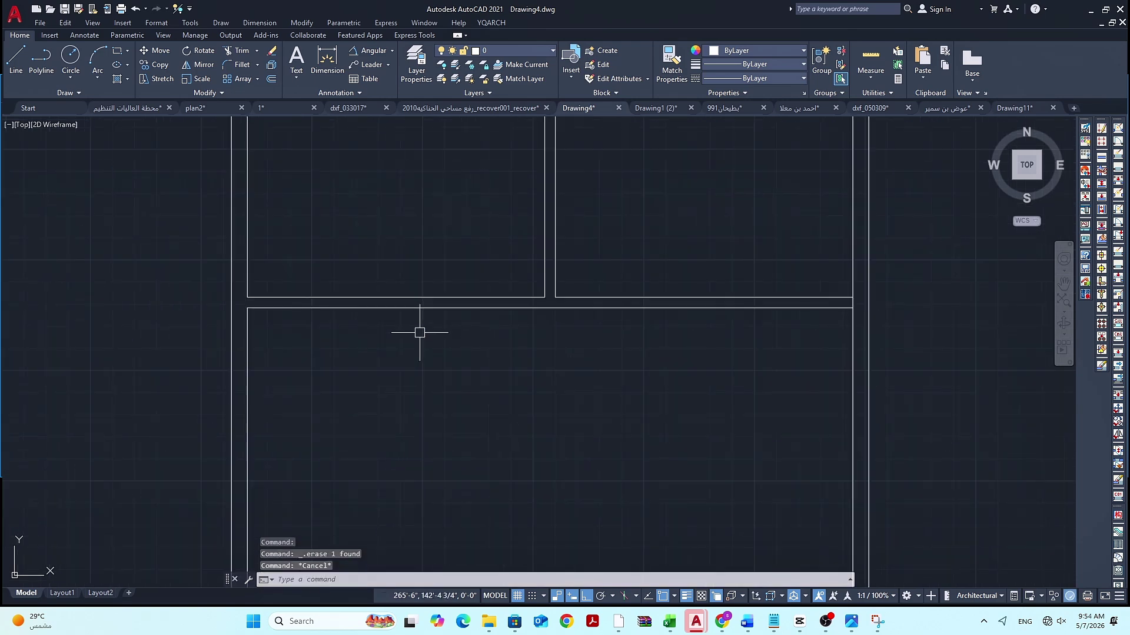
key("Return")
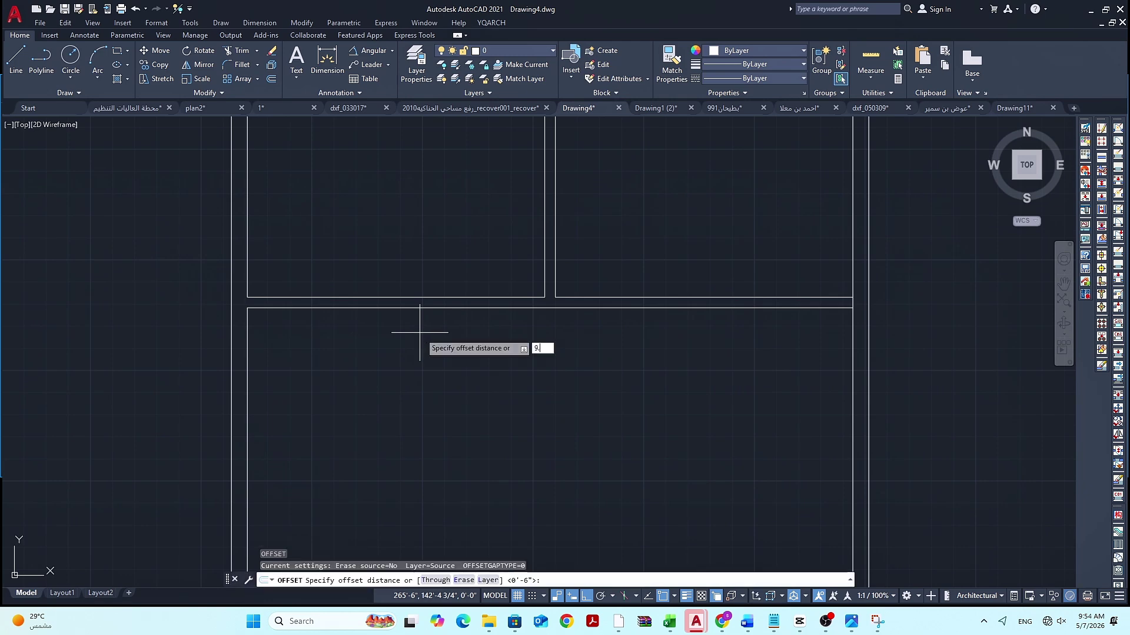
type("9.5")
key("Return")
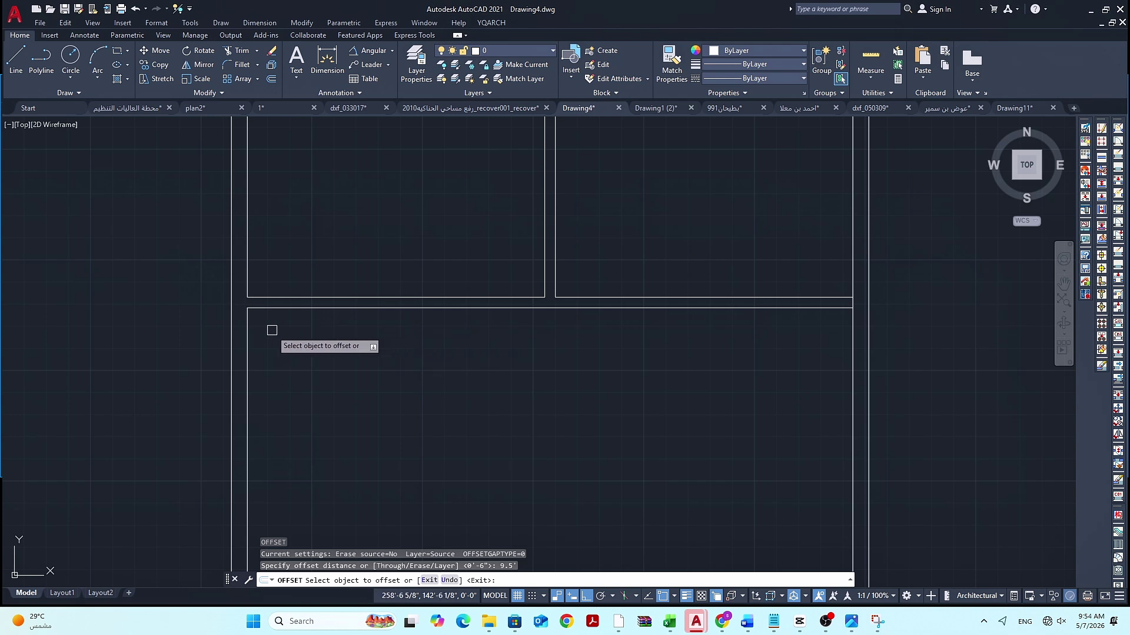
left_click(246, 329)
left_click(306, 332)
key("Escape")
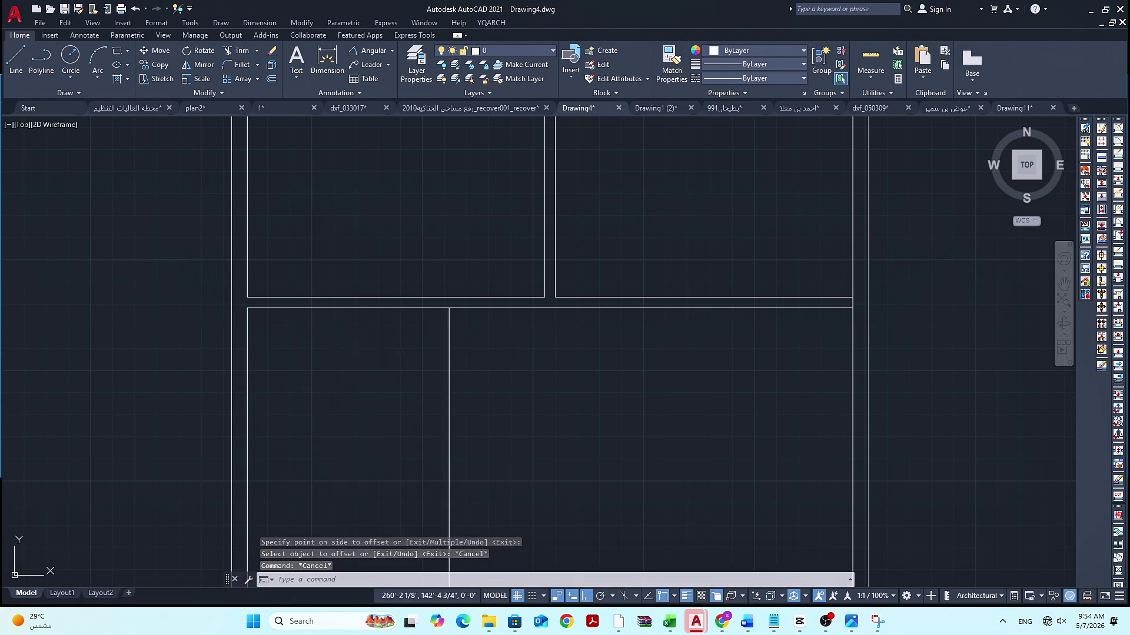
Offset the new vertical partition line below the upper rooms 6" to the right to give the wall its thickness
key("Return")
type("6")
key("Return")
left_click(448, 346)
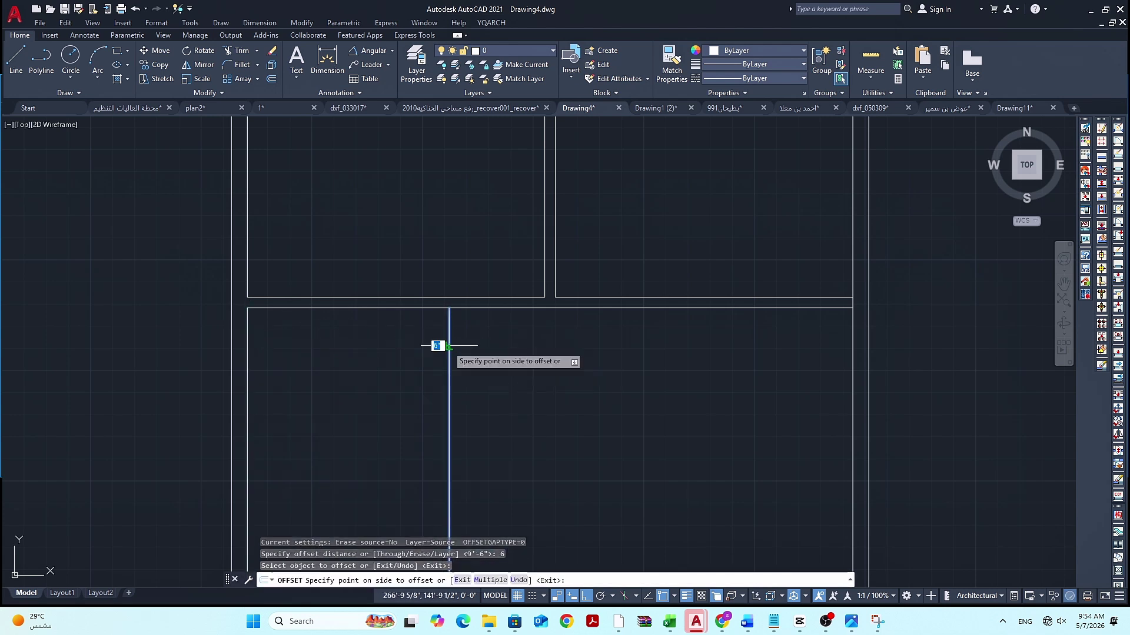
left_click(454, 341)
scroll(455, 309, "down", 2)
key("Escape")
key("Escape")
key("Escape")
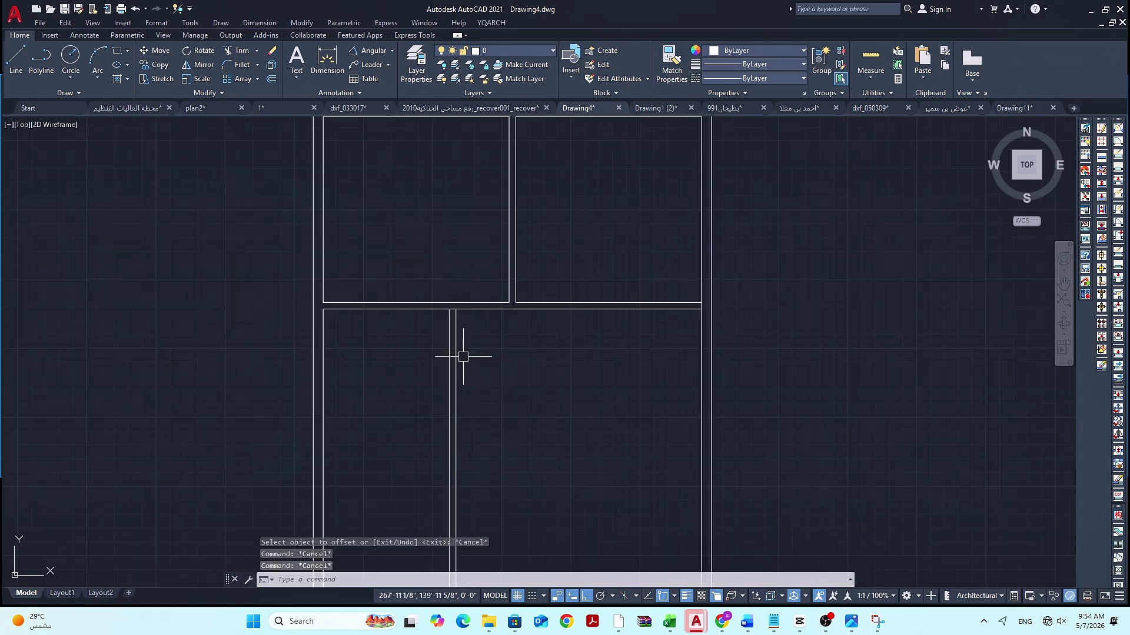
Offset the lower line of the horizontal partition above the new vertical wall 10' downward
key("Return")
type("10'")
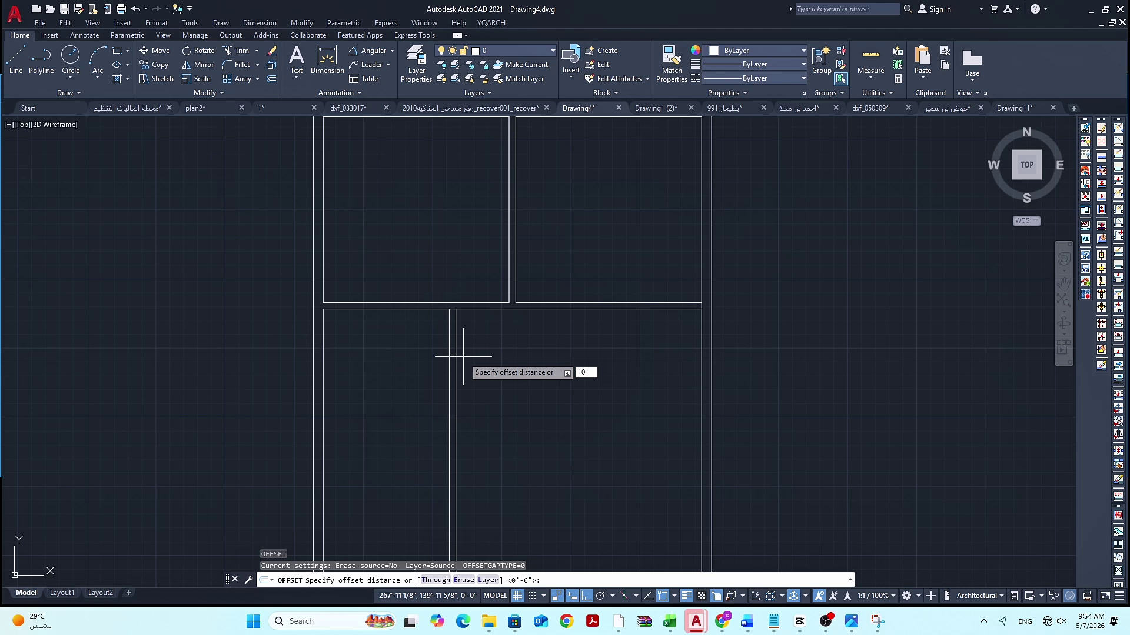
key("Return")
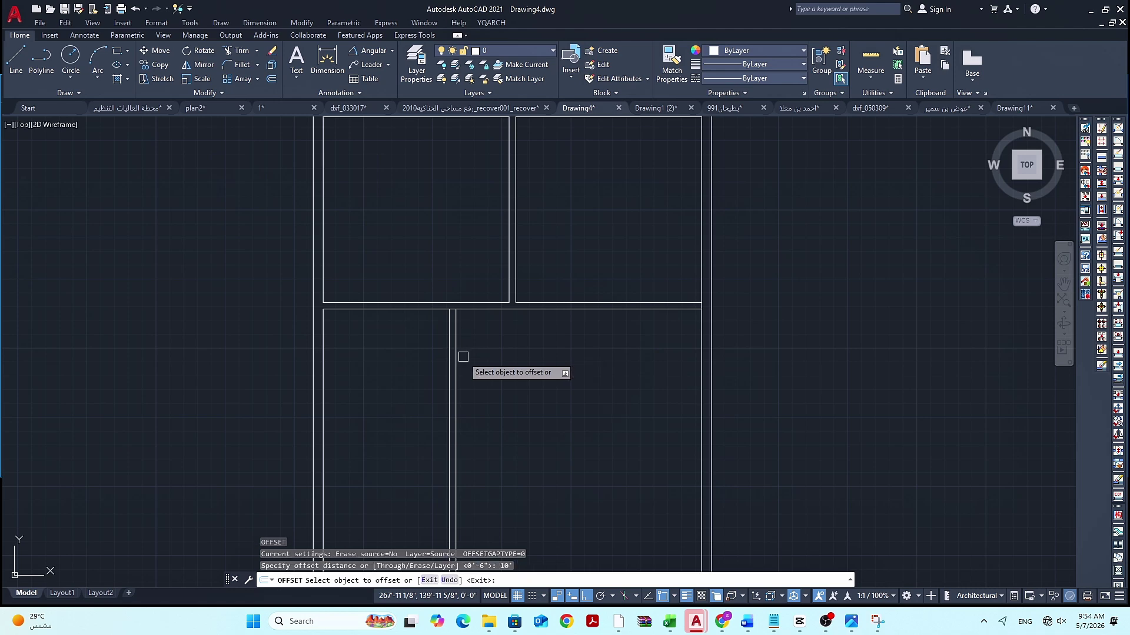
left_click(434, 308)
left_click(434, 373)
key("Escape")
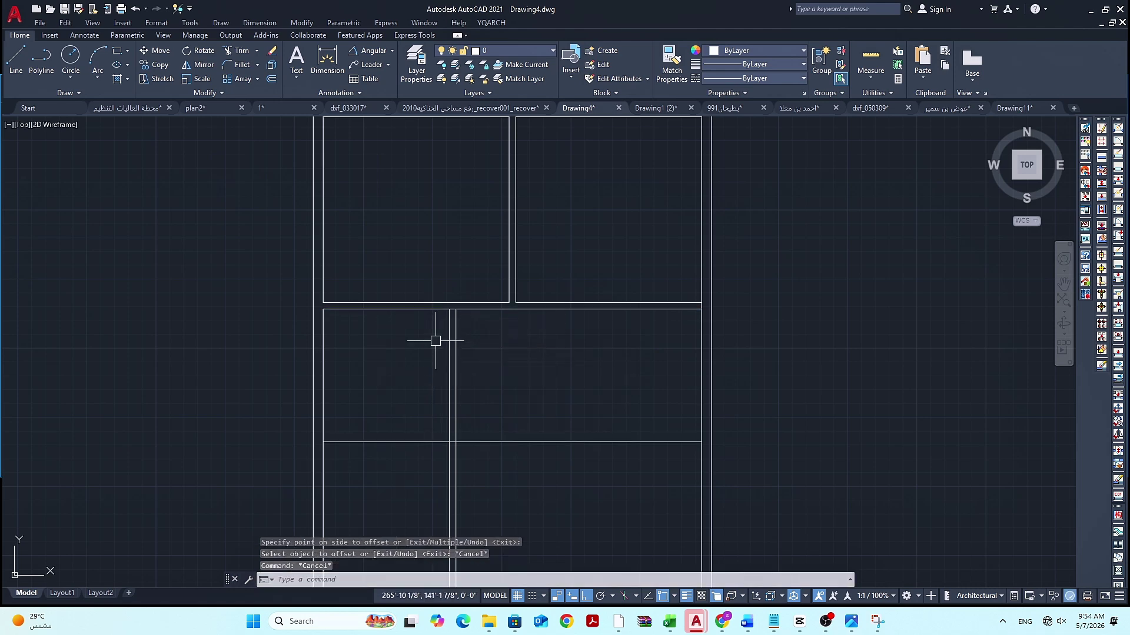
Offset the new horizontal line 6" downward to form a second partition wall line
key("Return")
type("6")
key("Return")
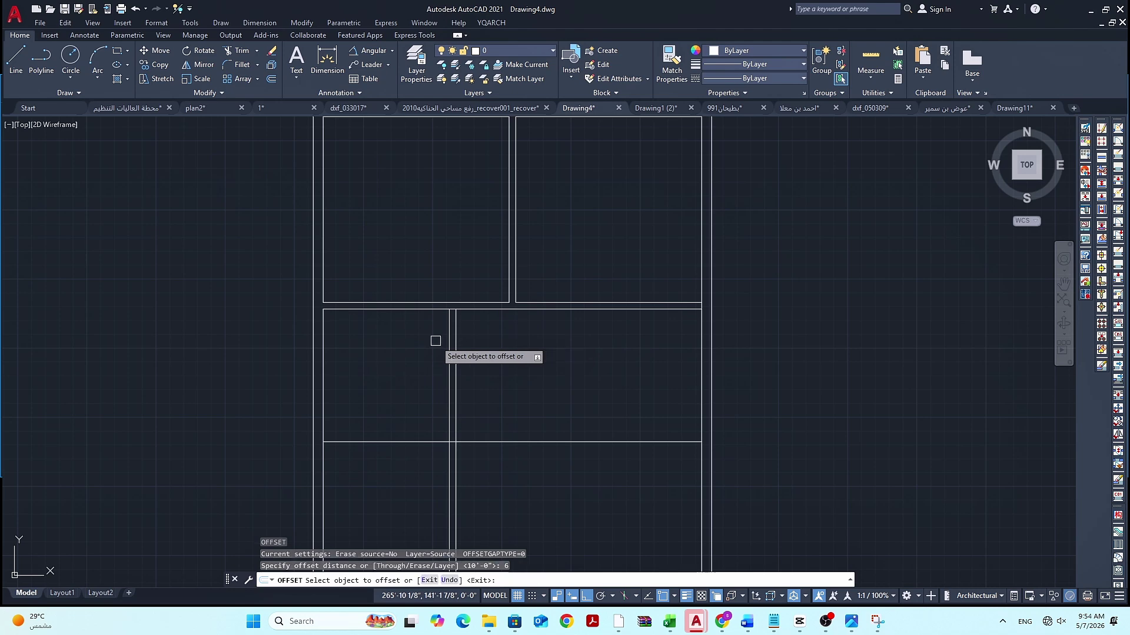
left_click(438, 442)
left_click(435, 455)
key("Escape")
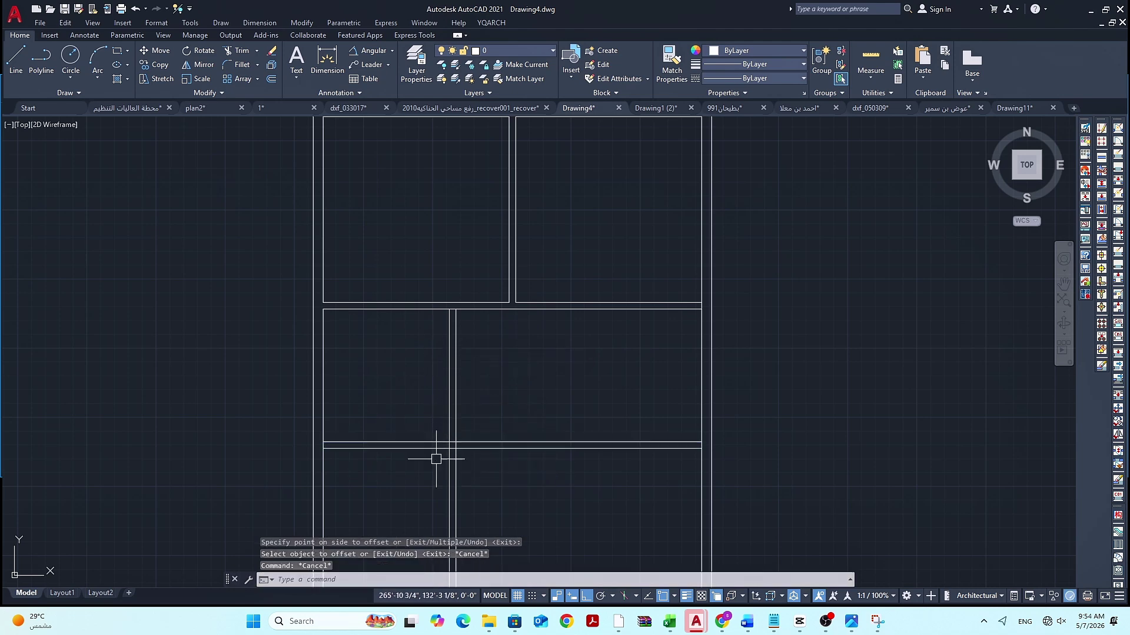
Trim the new horizontal partition back to the vertical wall's left face and open that face at the junction
type("tr")
key("Return")
scroll(449, 446, "up", 3)
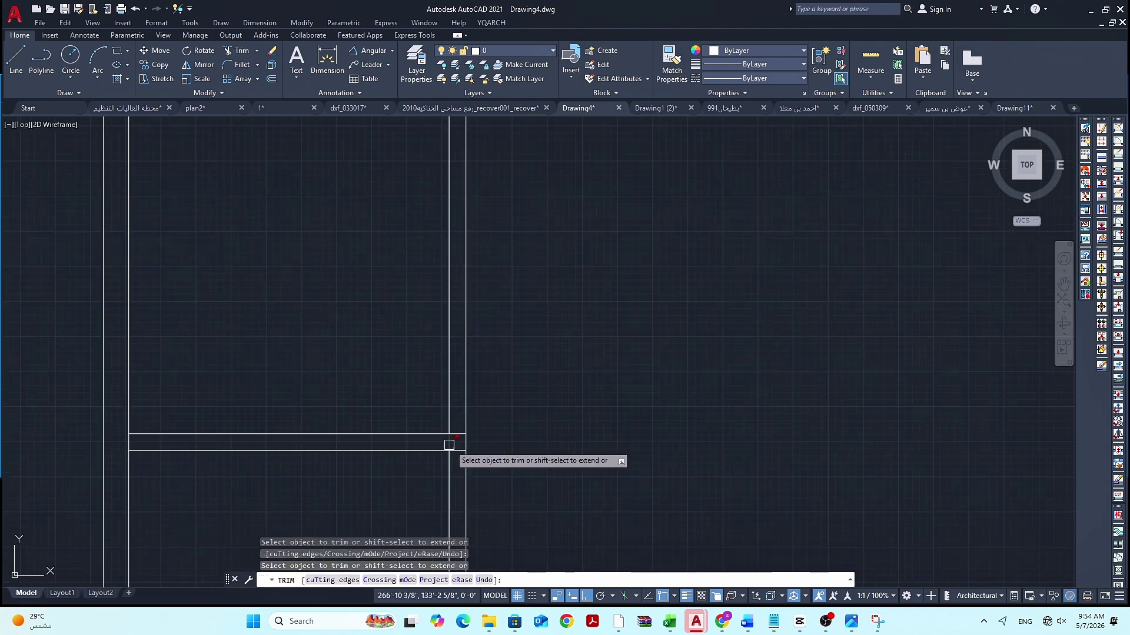
left_click(458, 433)
left_click(457, 451)
left_click(449, 442)
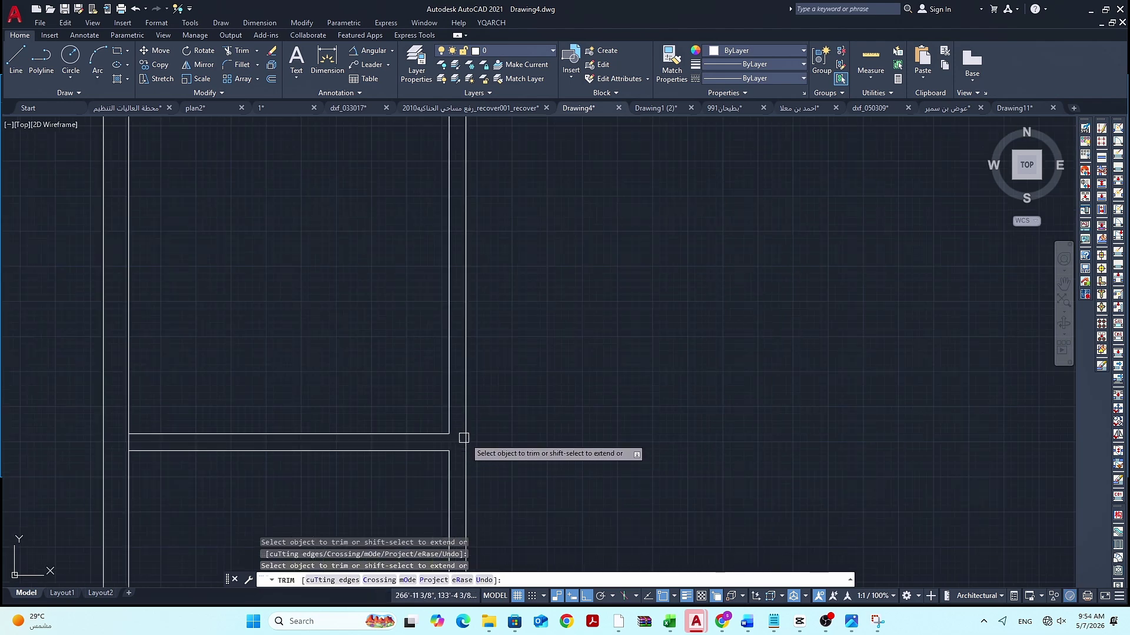
scroll(464, 438, "down", 5)
mouse_move(478, 433)
middle_mouse_down()
mouse_move(486, 331)
mouse_move(469, 355)
mouse_move(444, 355)
middle_mouse_up()
scroll(424, 298, "up", 2)
middle_click_drag(424, 297, 423, 336)
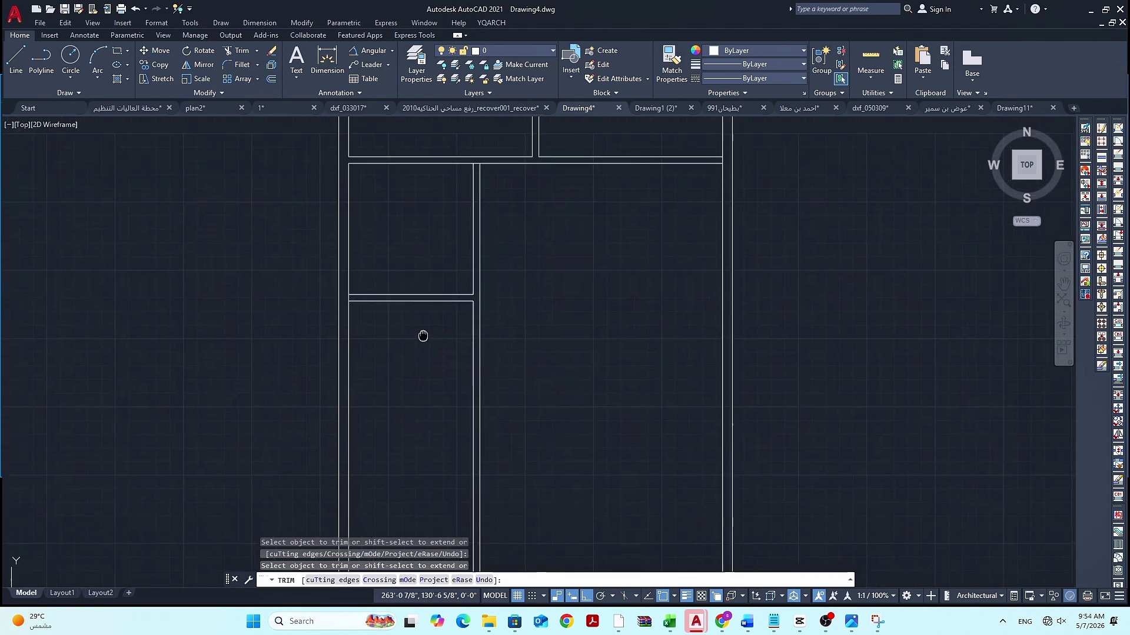
key("Escape")
Offset the lower line of the short left partition 5' downward
type("o")
key("space")
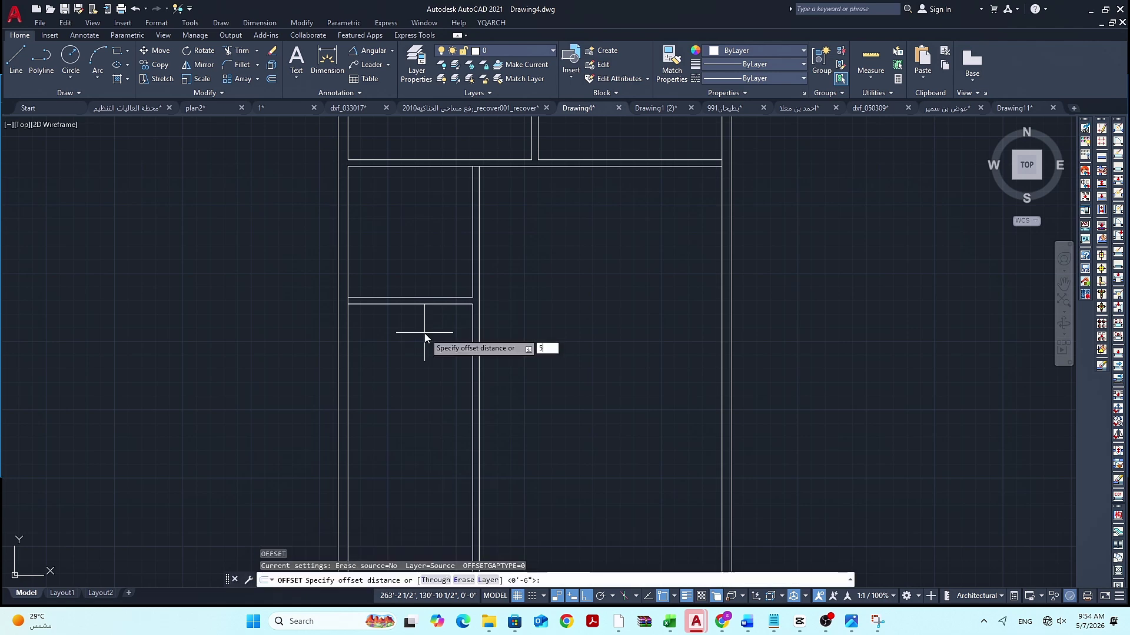
key("Return")
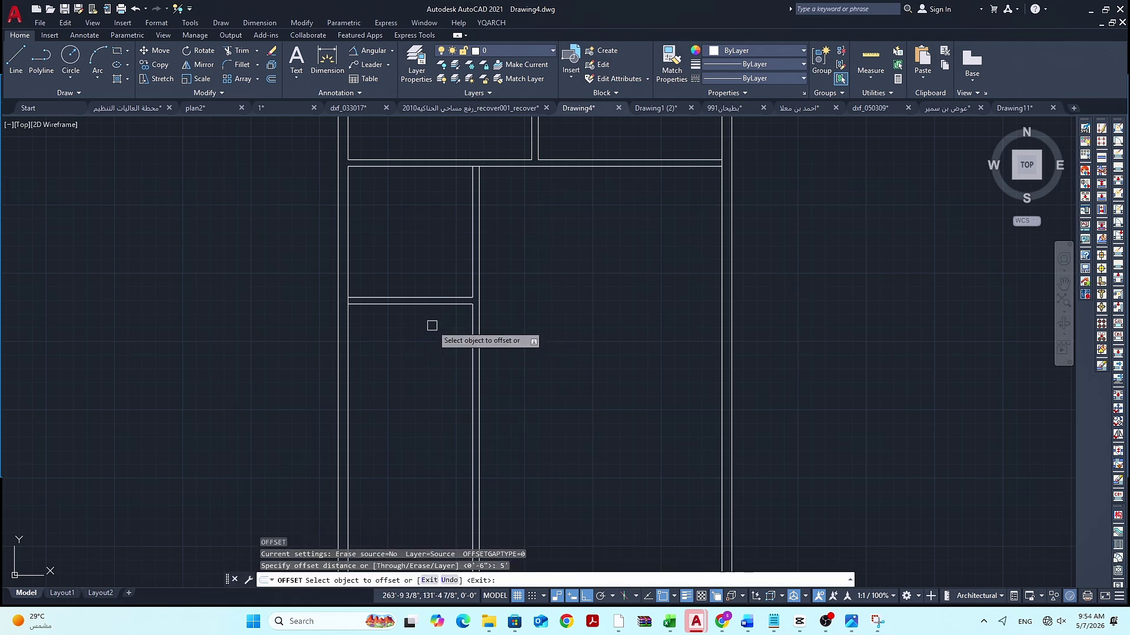
left_click(435, 305)
key("Escape")
key("Escape")
key("Escape")
key("Escape")
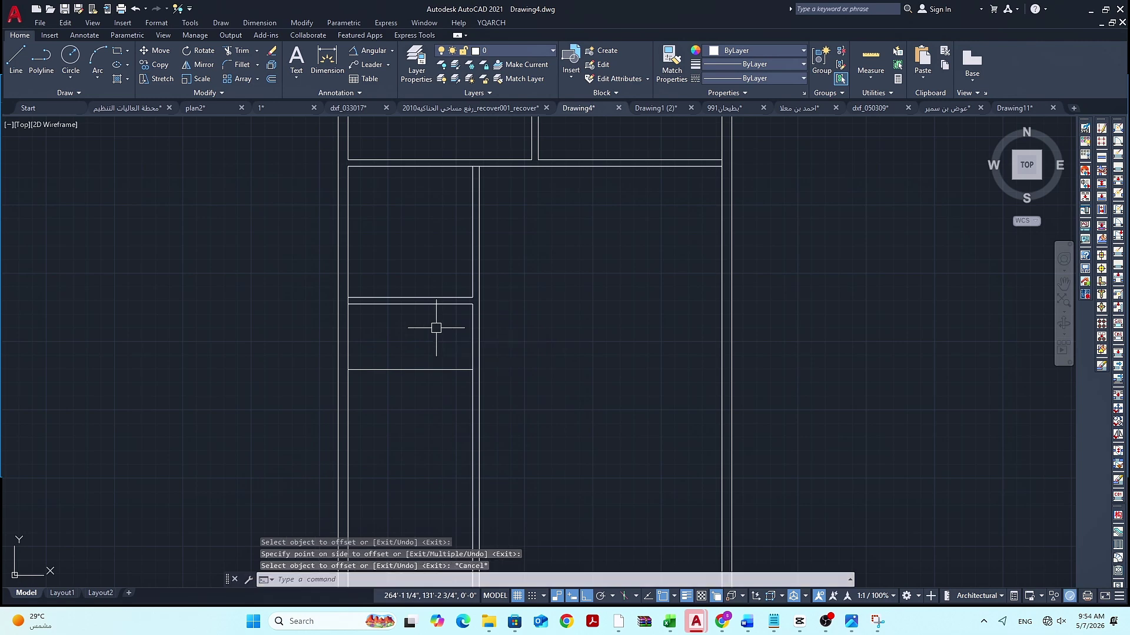
Offset the new short horizontal line 6" downward to complete the small room's lower wall
type("O")
key("Return")
type("6")
key("Return")
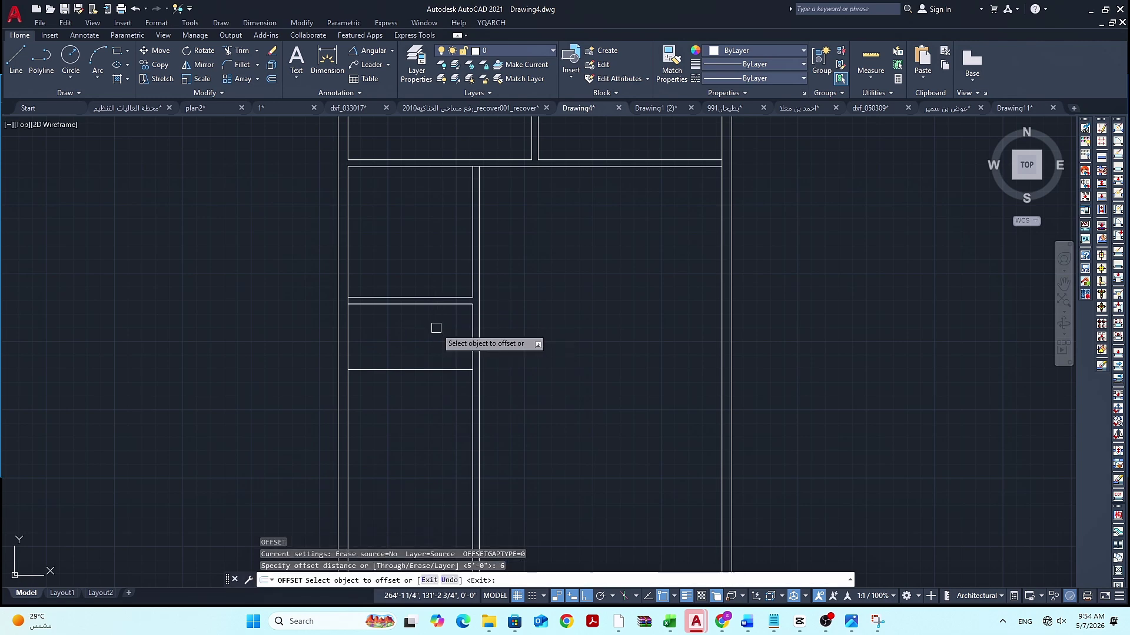
left_click(438, 368)
left_click(439, 378)
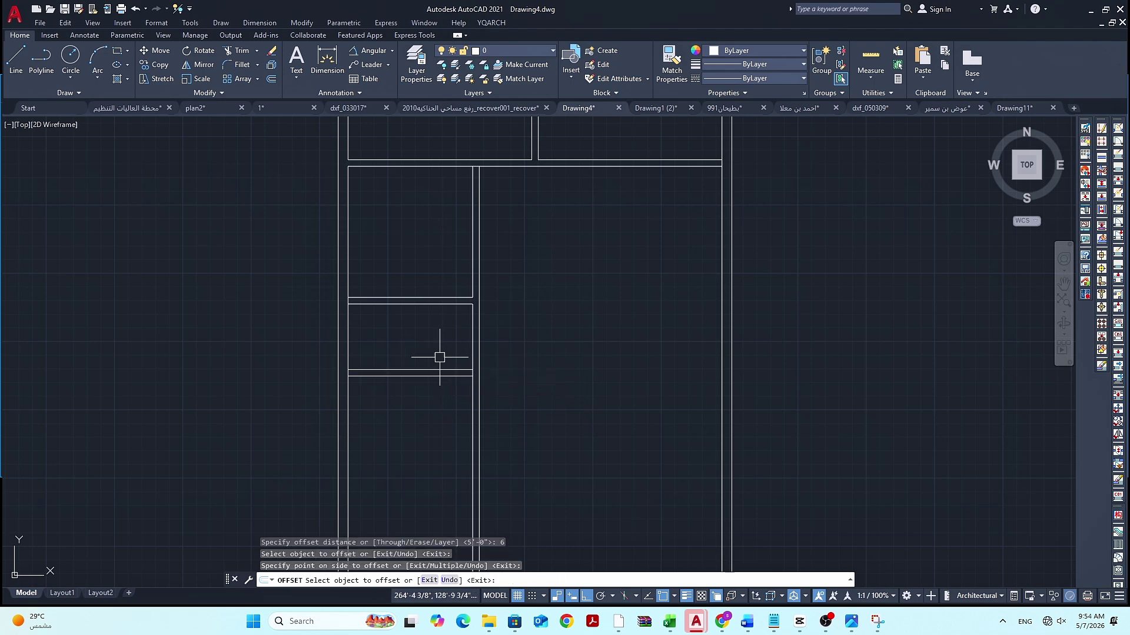
key("Escape")
key("Escape")
key("Escape")
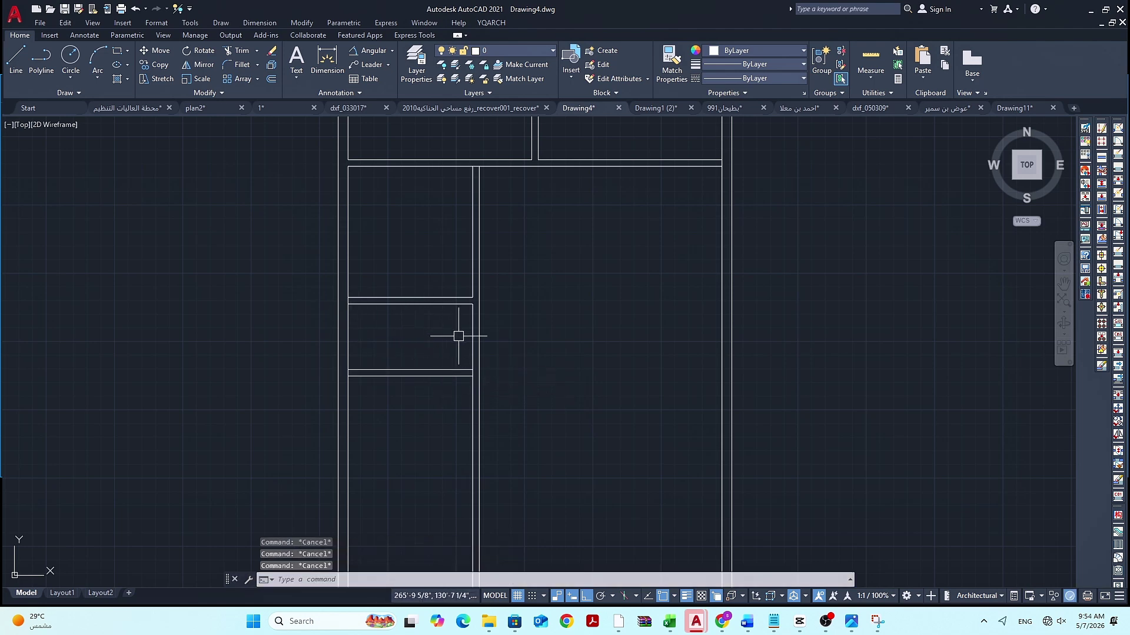
Extend both lines of the small room's lower wall to the right inner wall line
scroll(440, 343, "down", 2)
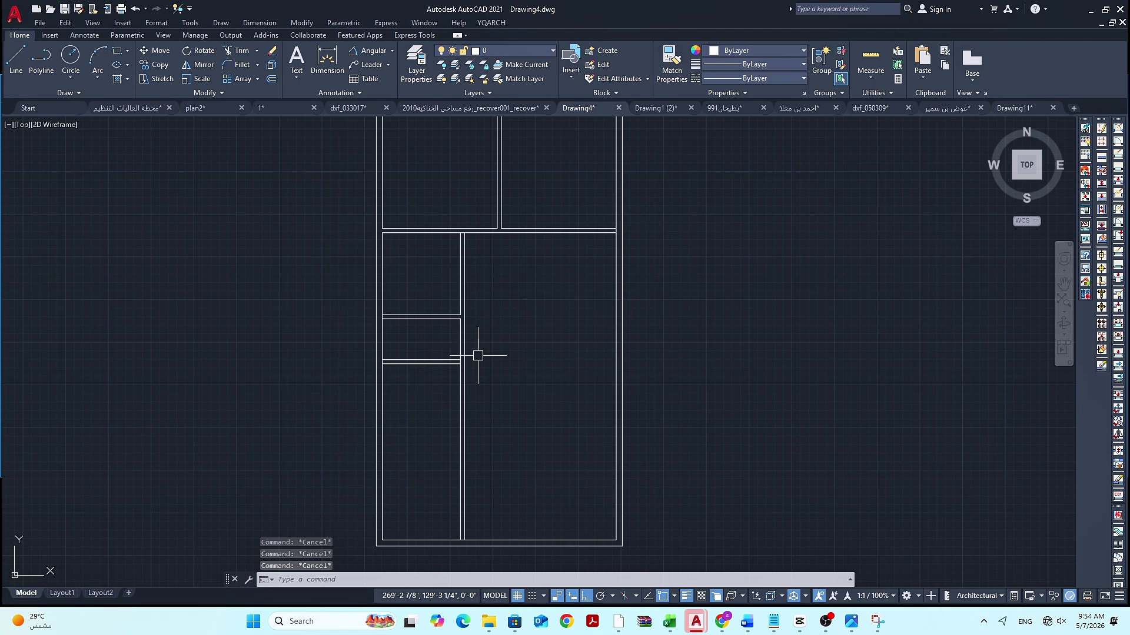
scroll(439, 383, "up", 2)
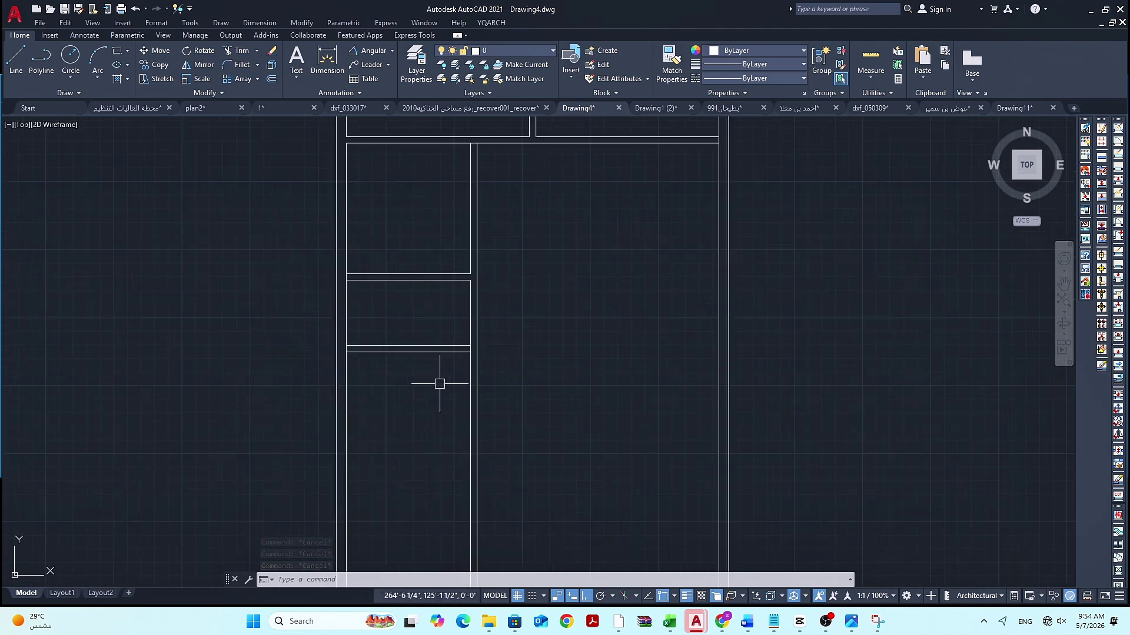
scroll(535, 298, "down", 2)
key("Return")
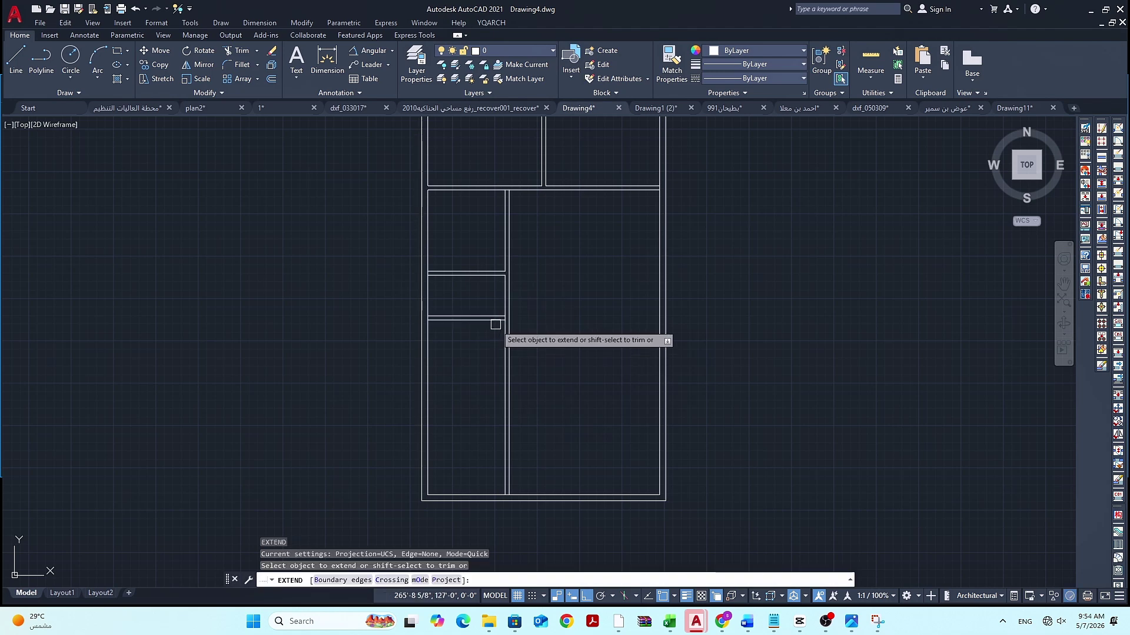
left_click(496, 324)
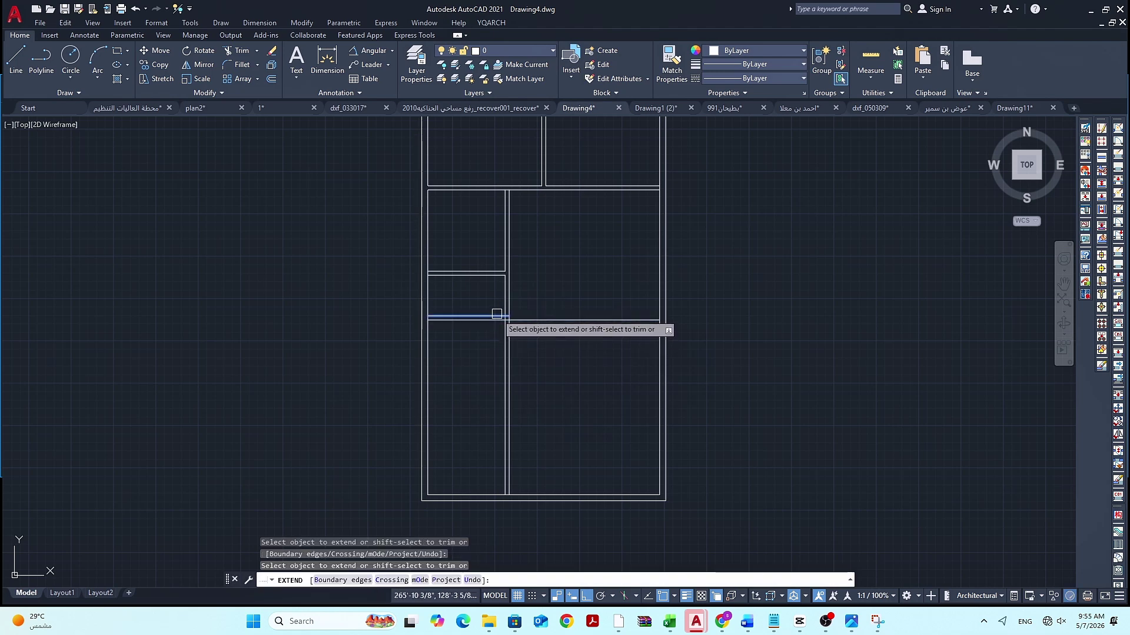
left_click(498, 312)
key("Escape")
key("Escape")
key("Escape")
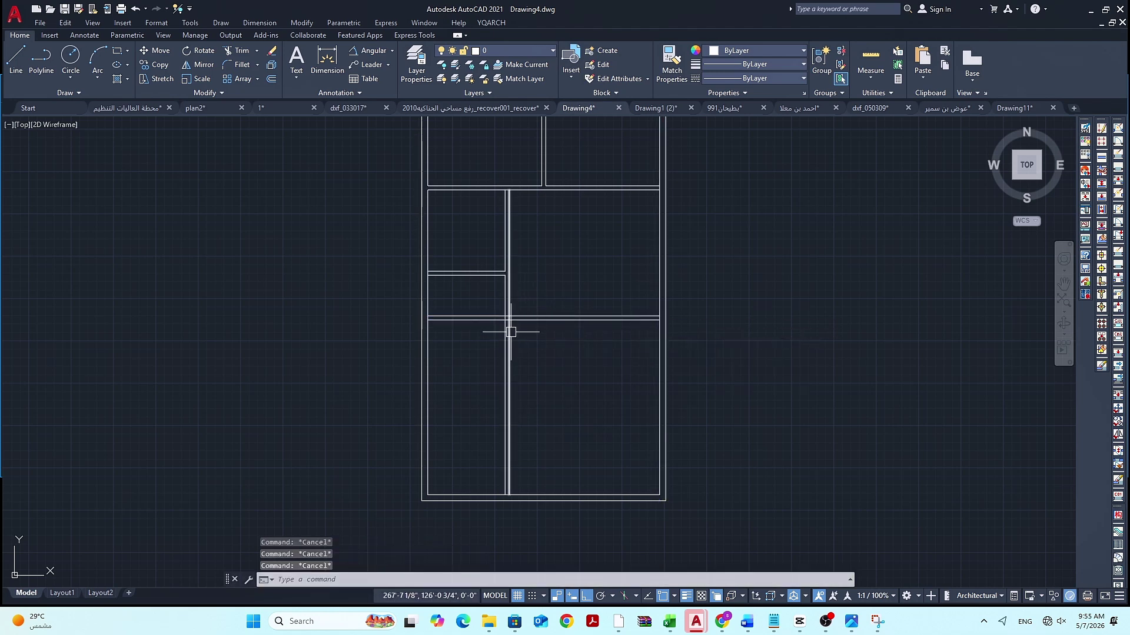
Trim away both vertical wall lines below the extended horizontal partition
key("Return")
key("Down")
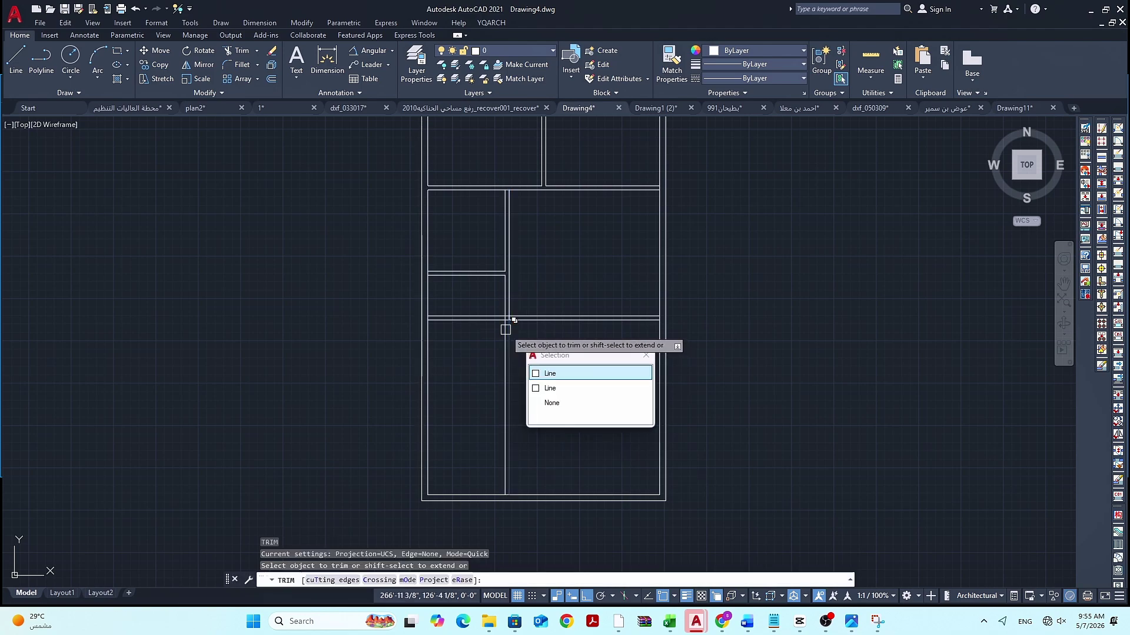
left_click(508, 325)
left_click(505, 321)
key("Return")
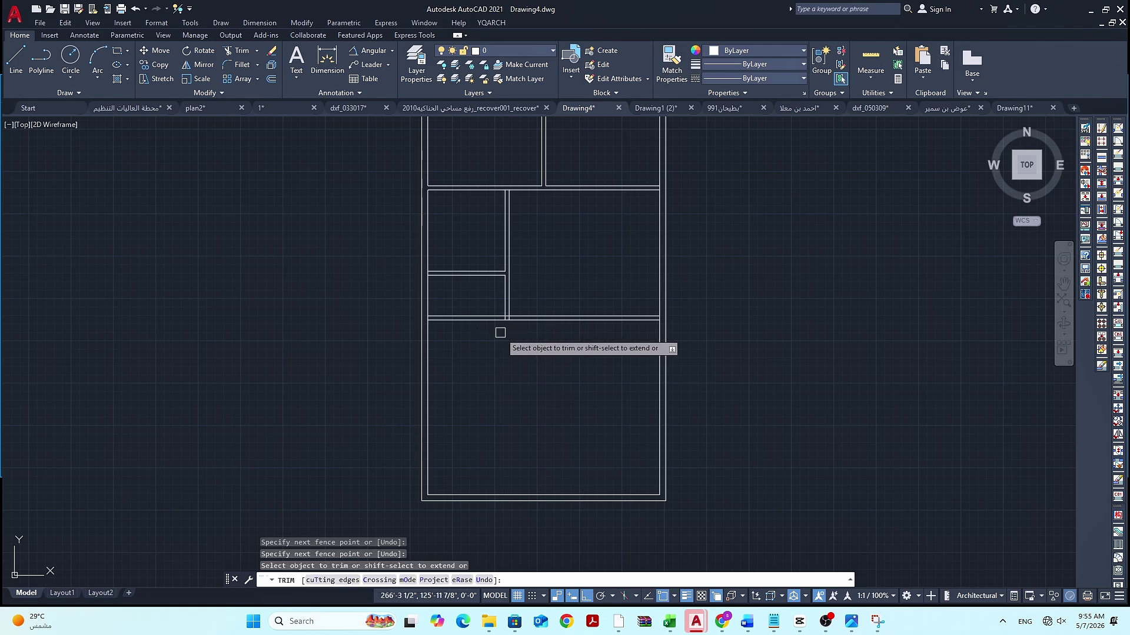
Trim the partition junctions at the foot of the vertical wall and along the left inner wall line
scroll(506, 318, "up", 10)
left_click(464, 340)
left_click(475, 351)
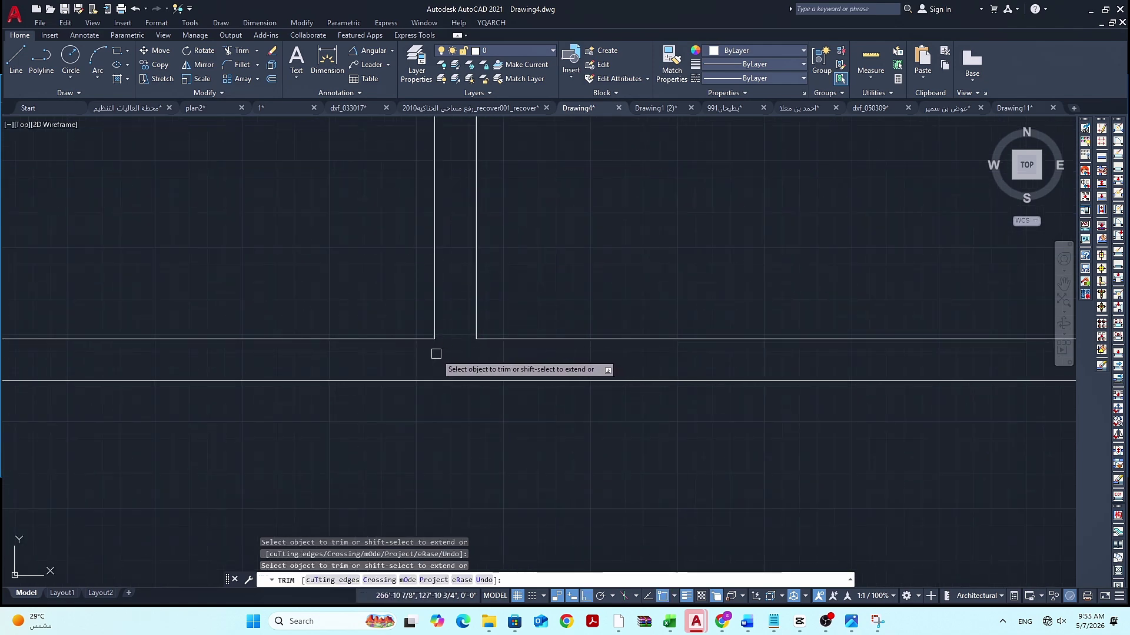
scroll(436, 354, "down", 5)
scroll(278, 388, "up", 4)
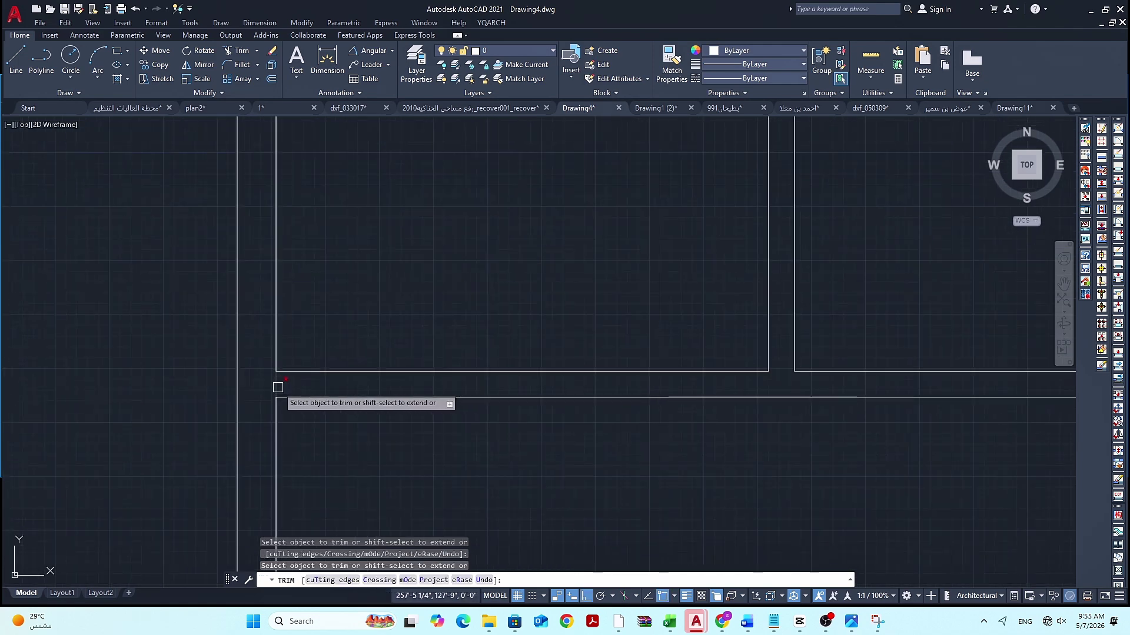
scroll(418, 432, "down", 2)
scroll(323, 223, "up", 3)
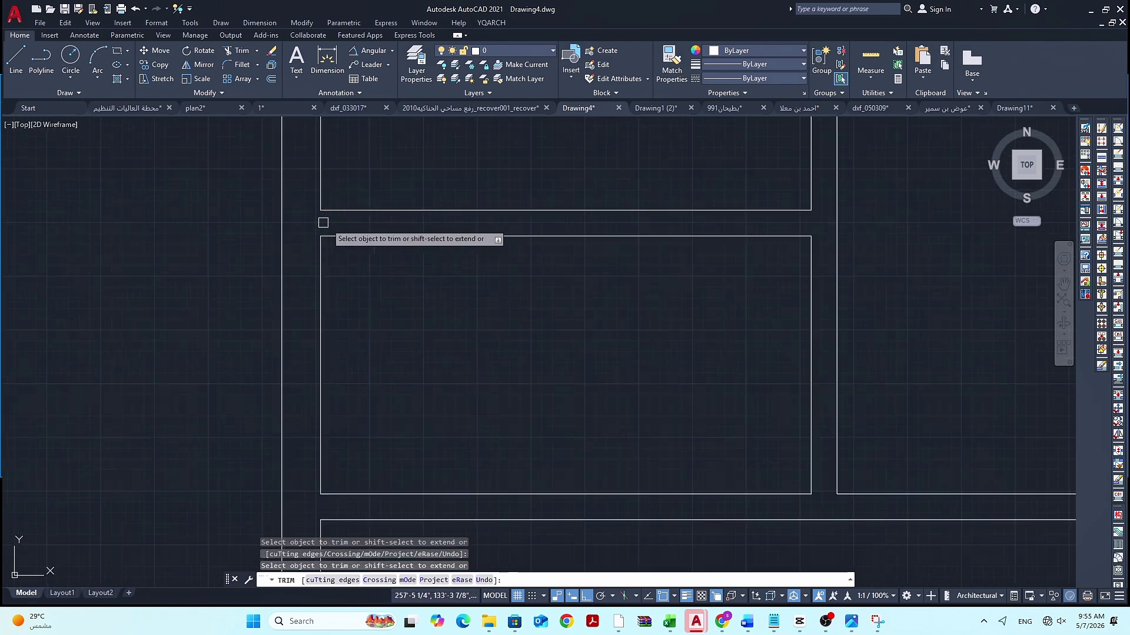
scroll(491, 312, "down", 2)
key("Escape")
key("Escape")
key("Escape")
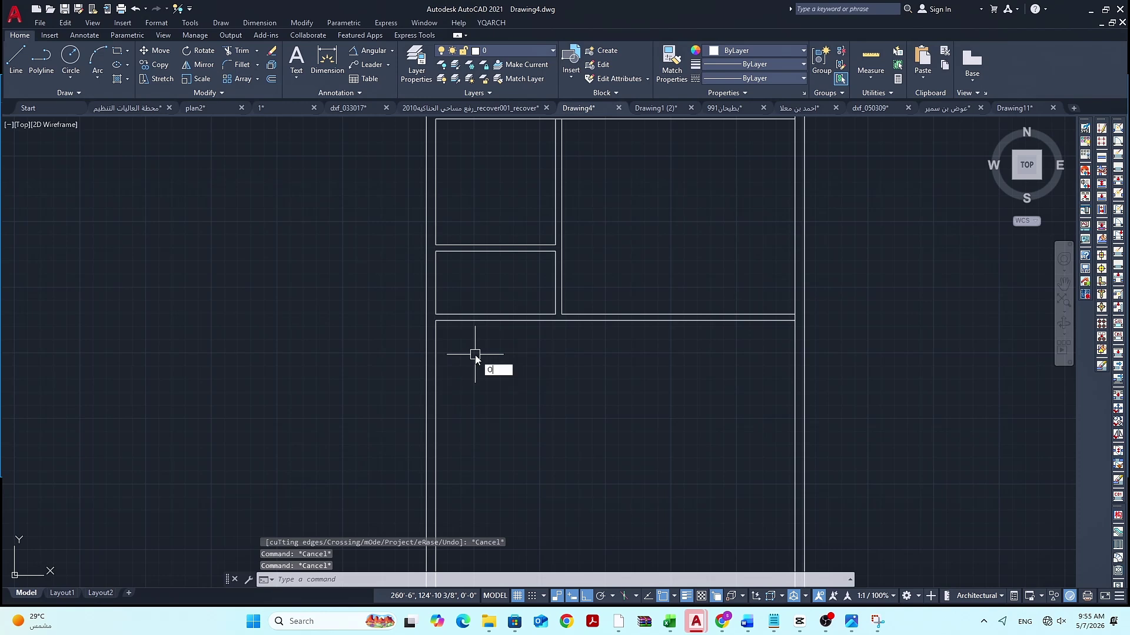
Offset the left inner wall line of the large lower room 15' to the right
key("Return")
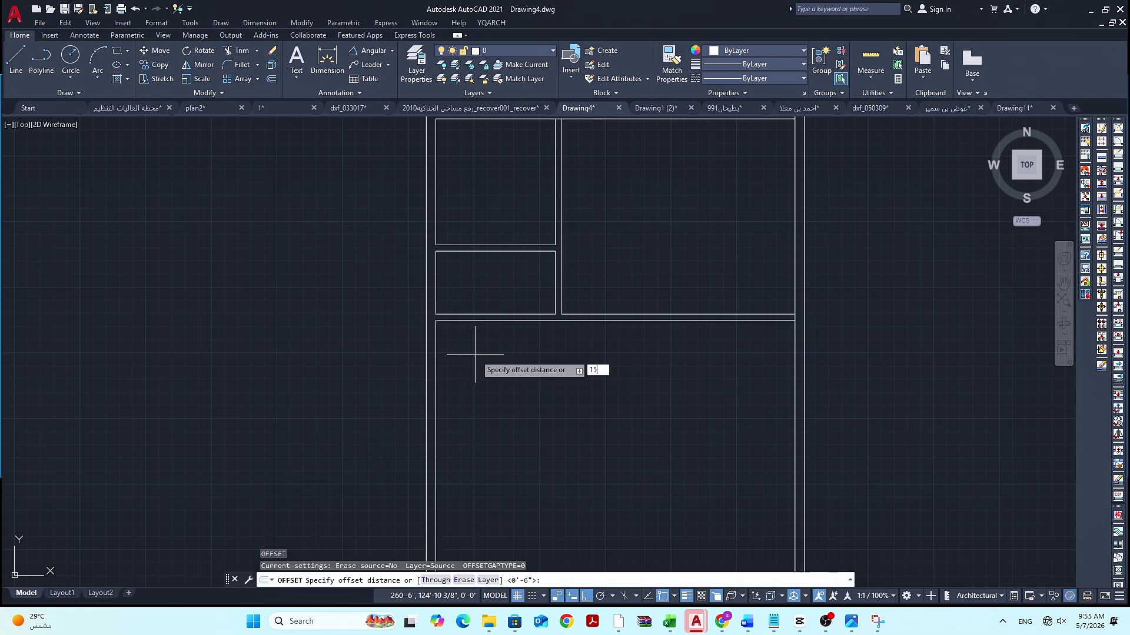
key("Return")
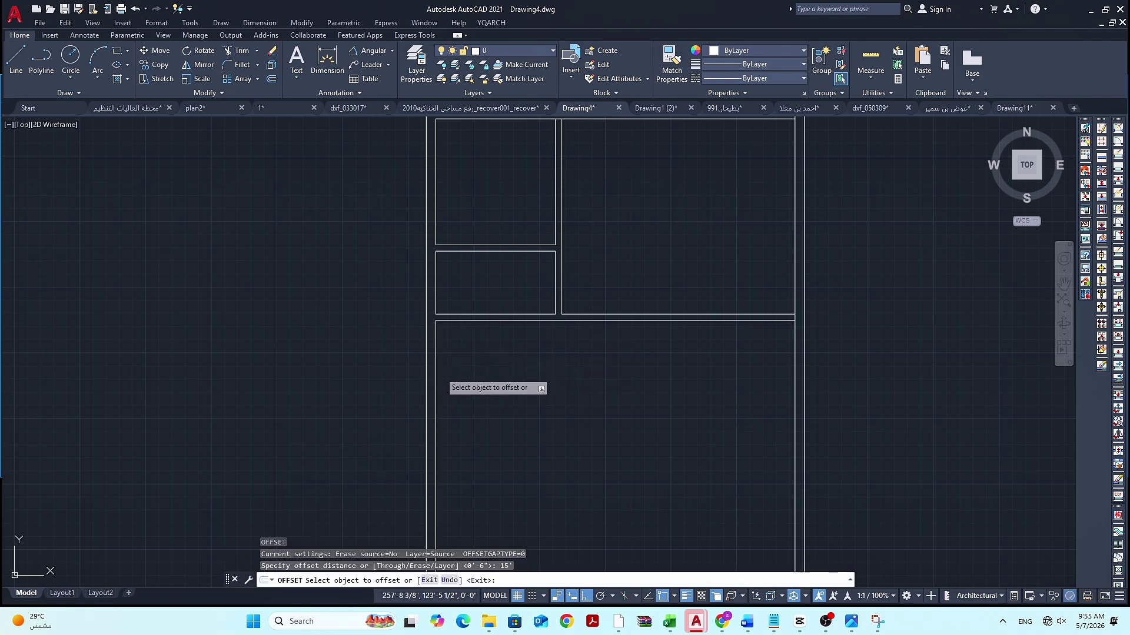
left_click(436, 376)
left_click(512, 374)
scroll(570, 495, "down", 4)
scroll(570, 483, "up", 2)
key("Escape")
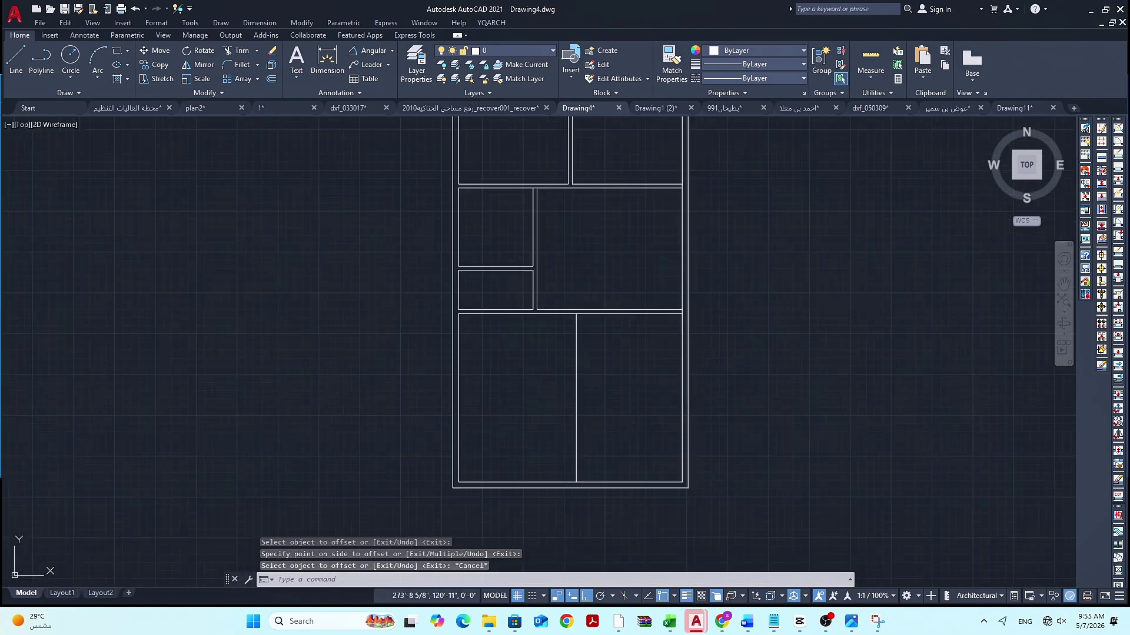
Offset the vertical line dividing the large lower room 6" to the right
type("o")
key("Return")
type("6")
key("Return")
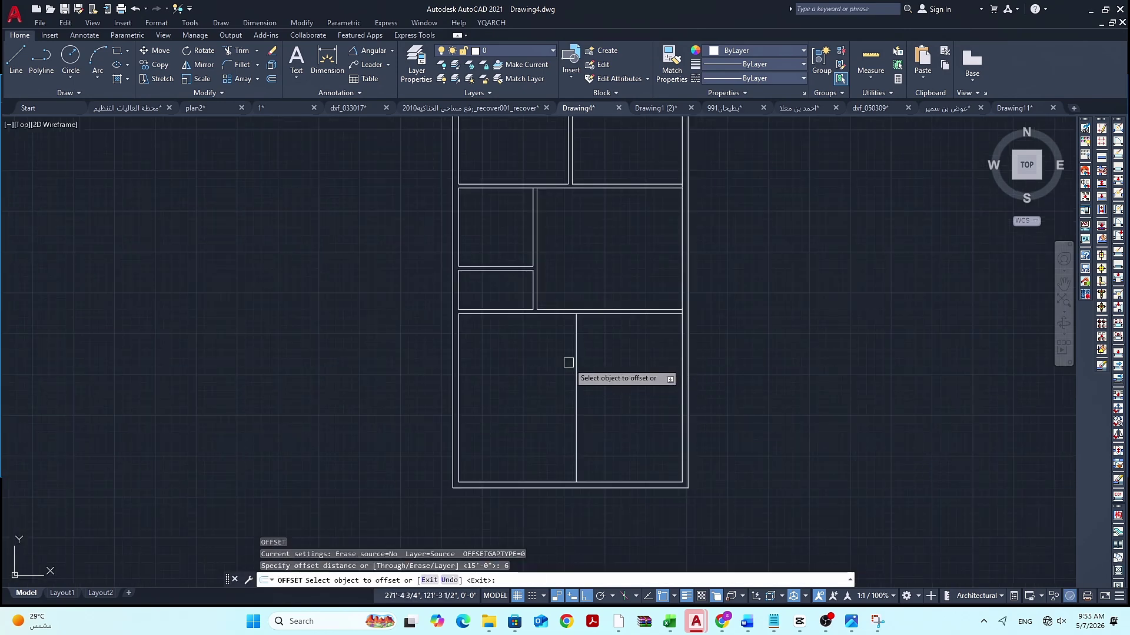
key("Escape")
Offset the lower line of the full-width partition above the lower rooms 17' downward
key("Return")
scroll(562, 332, "up", 2)
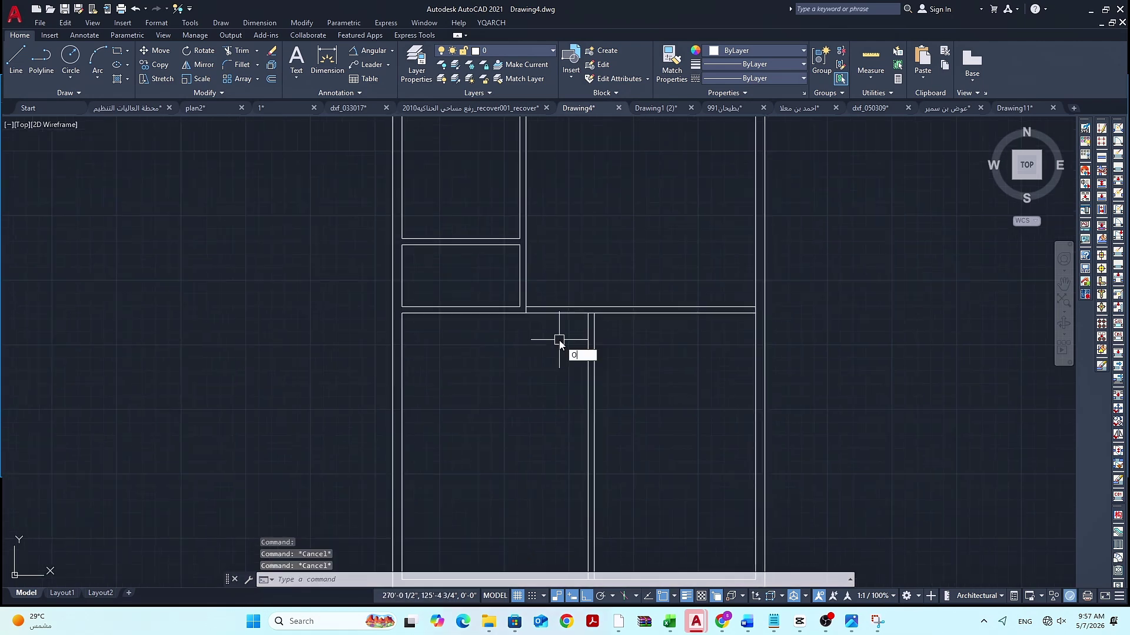
type("17'")
key("Return")
left_click(563, 313)
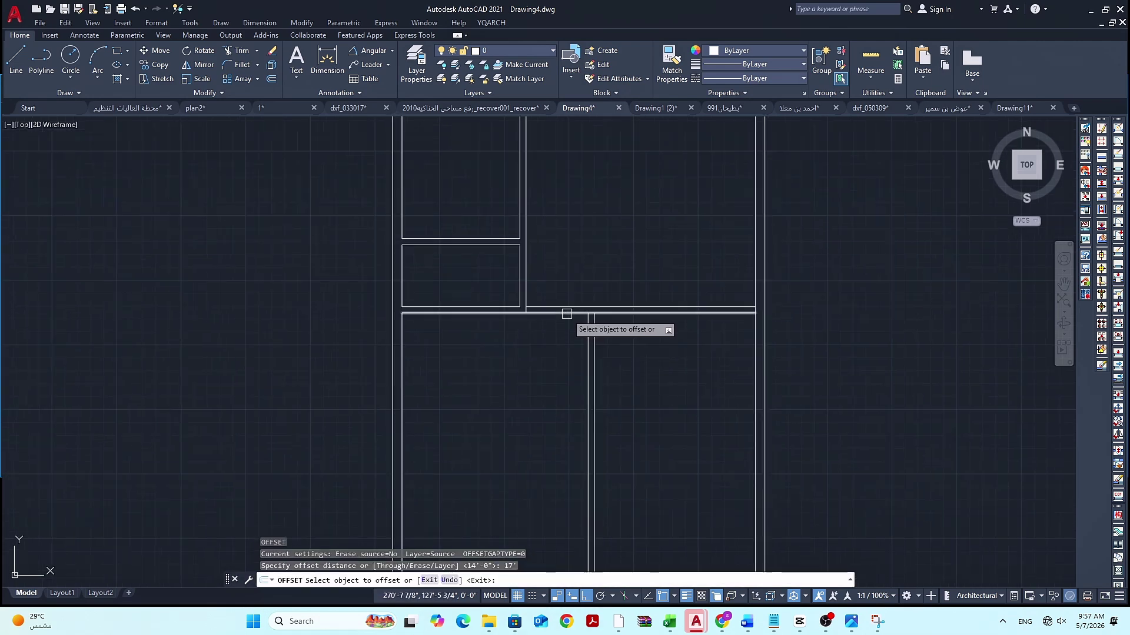
left_click(565, 337)
key("Return")
Offset the new horizontal line near the bottom outer wall 6" downward
key("Return")
type("6")
key("Return")
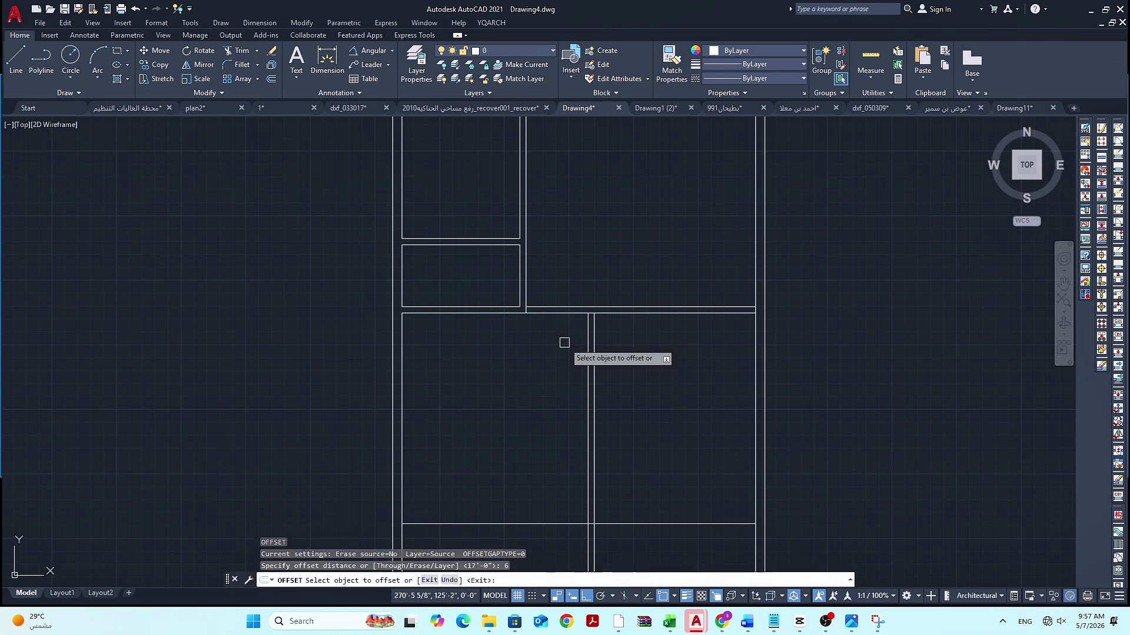
scroll(553, 347, "down", 4)
scroll(547, 364, "up", 3)
left_click(546, 341)
left_click(542, 360)
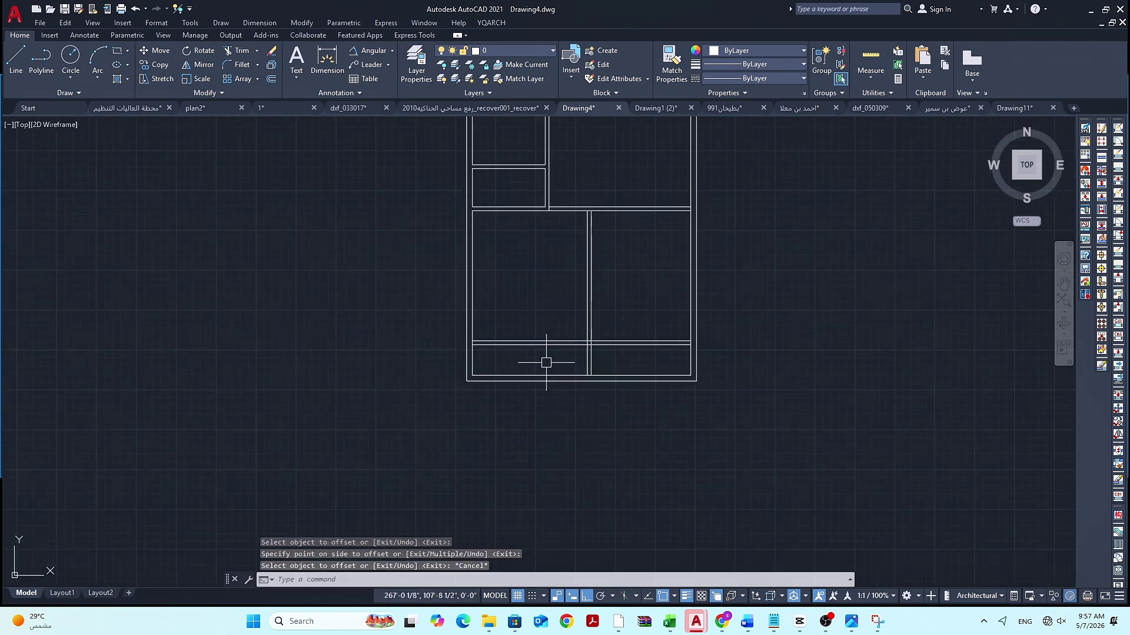
Trim the lower rooms' partitions into a clean corner, removing the excess below and to the right, and open their upper wall junction
key("Escape")
key("Escape")
type("tr")
key("Return")
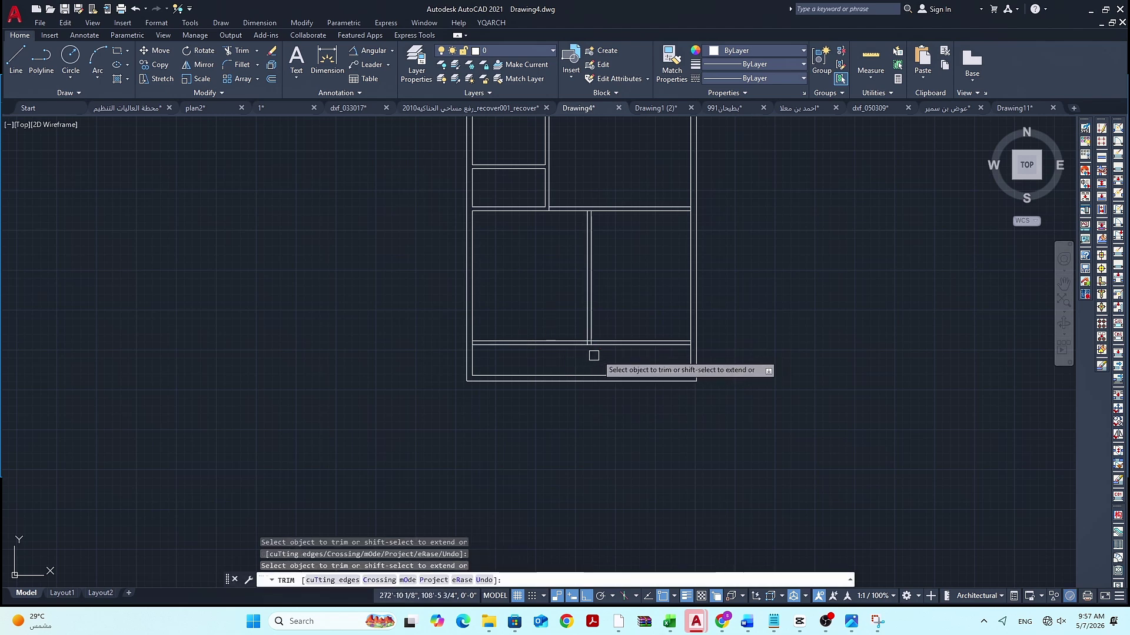
scroll(593, 338, "up", 2)
scroll(592, 341, "up", 4)
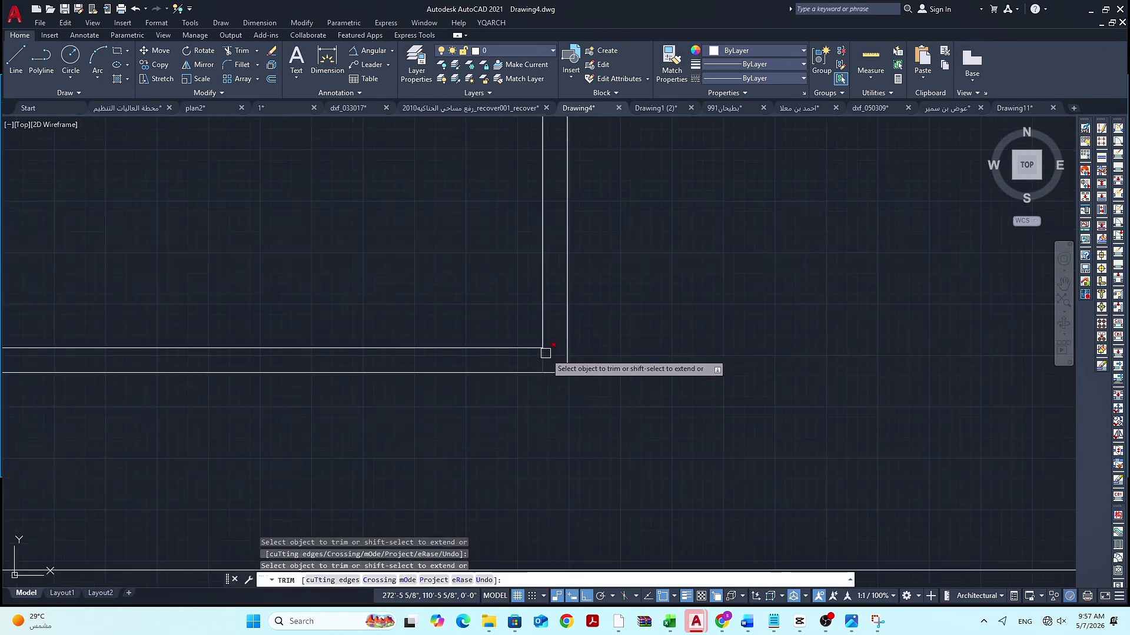
scroll(537, 434, "down", 5)
scroll(543, 203, "up", 3)
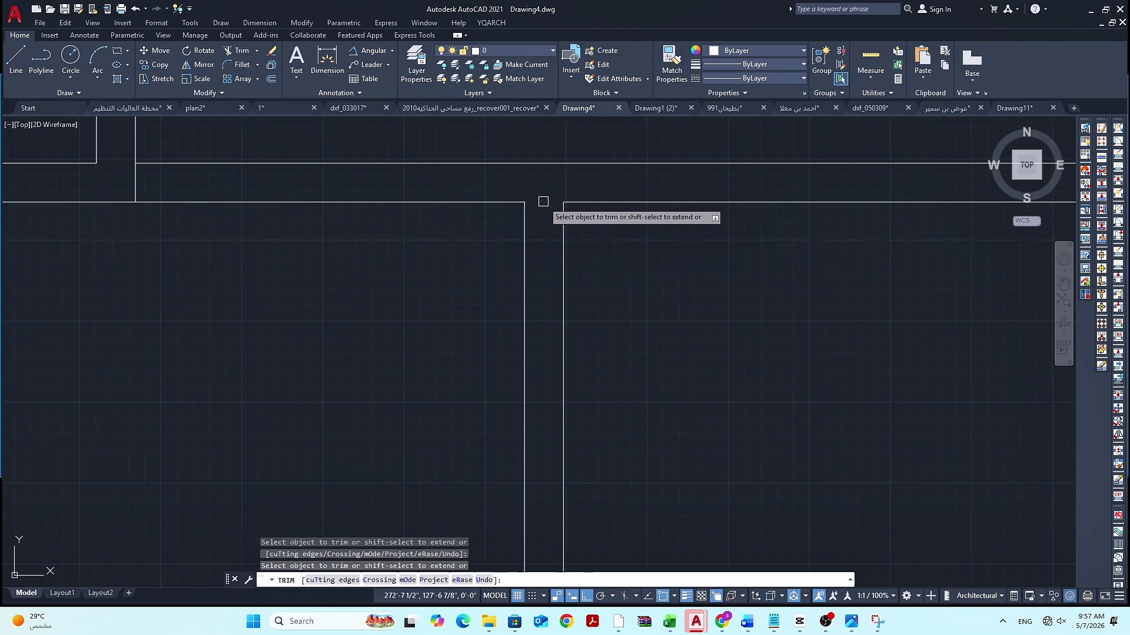
scroll(373, 250, "down", 2)
scroll(456, 265, "up", 2)
key("Escape")
scroll(607, 270, "down", 3)
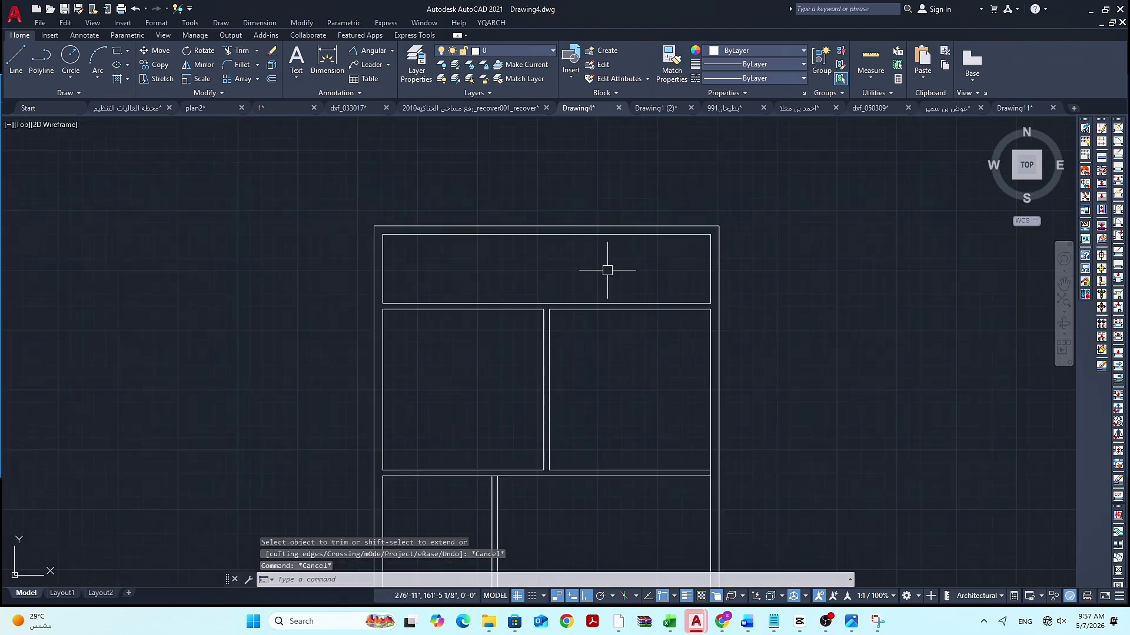
Offset the left inner wall line of the full-width top room 8' to the right
type("O")
key("Return")
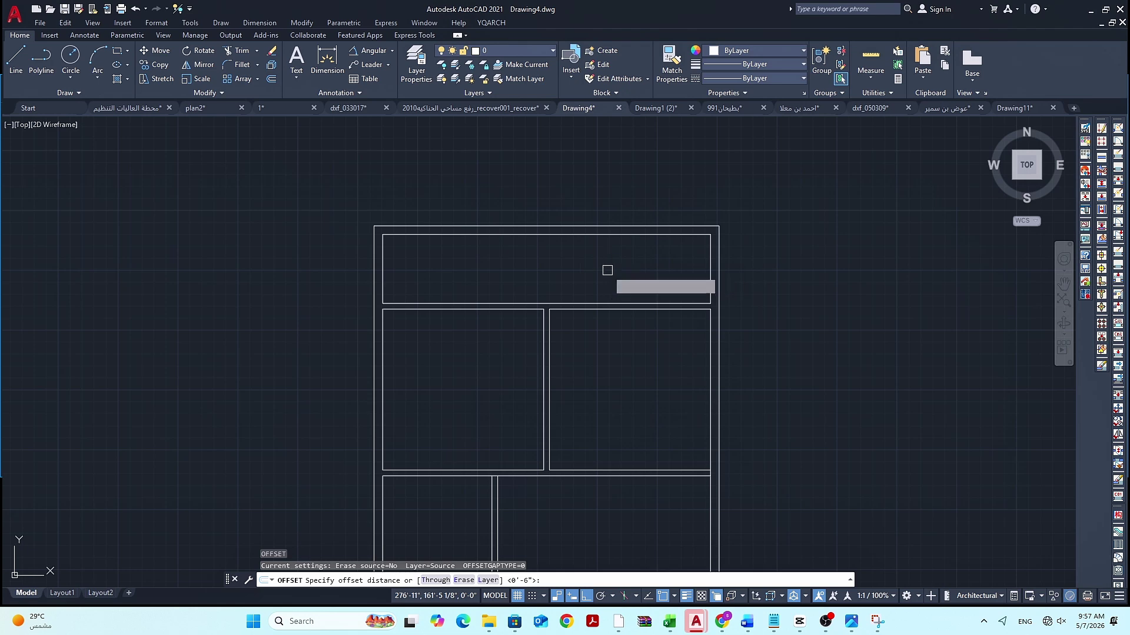
type("8'")
key("Return")
left_click(387, 266)
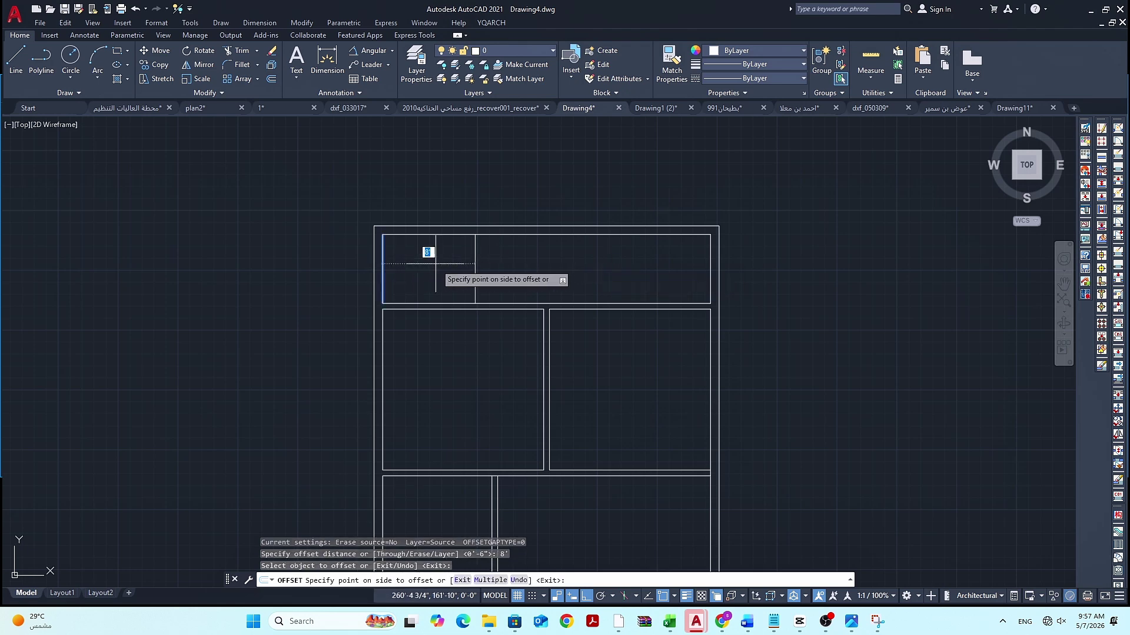
left_click(440, 262)
key("Escape")
key("Escape")
Offset the new vertical line in the top room 6" to the right
type("o")
key("Return")
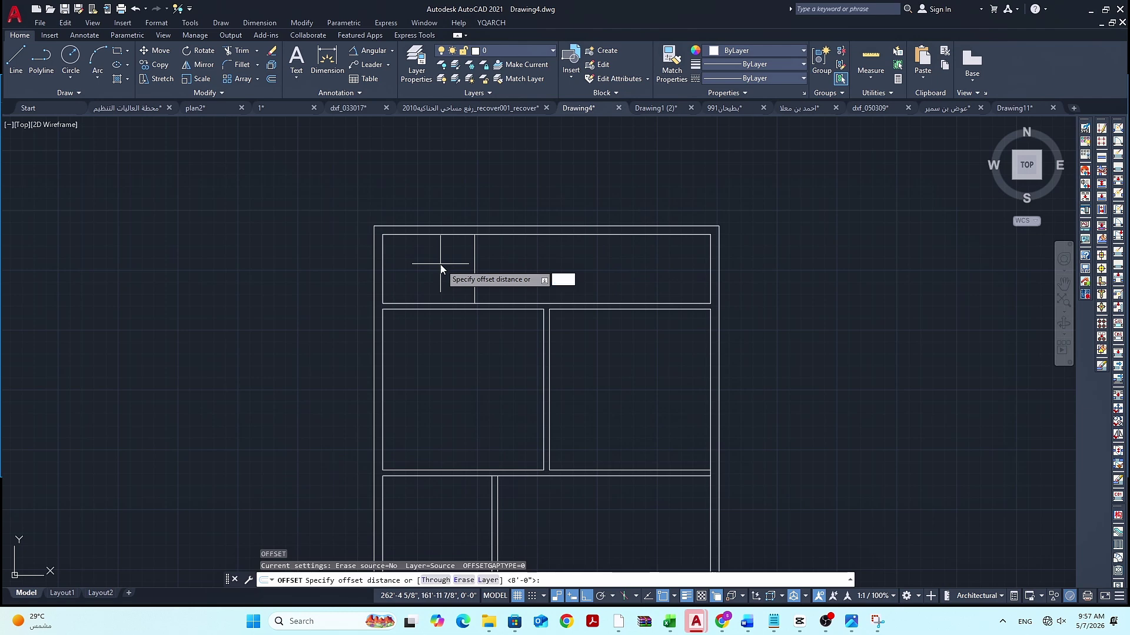
type("6")
key("Return")
left_click(474, 272)
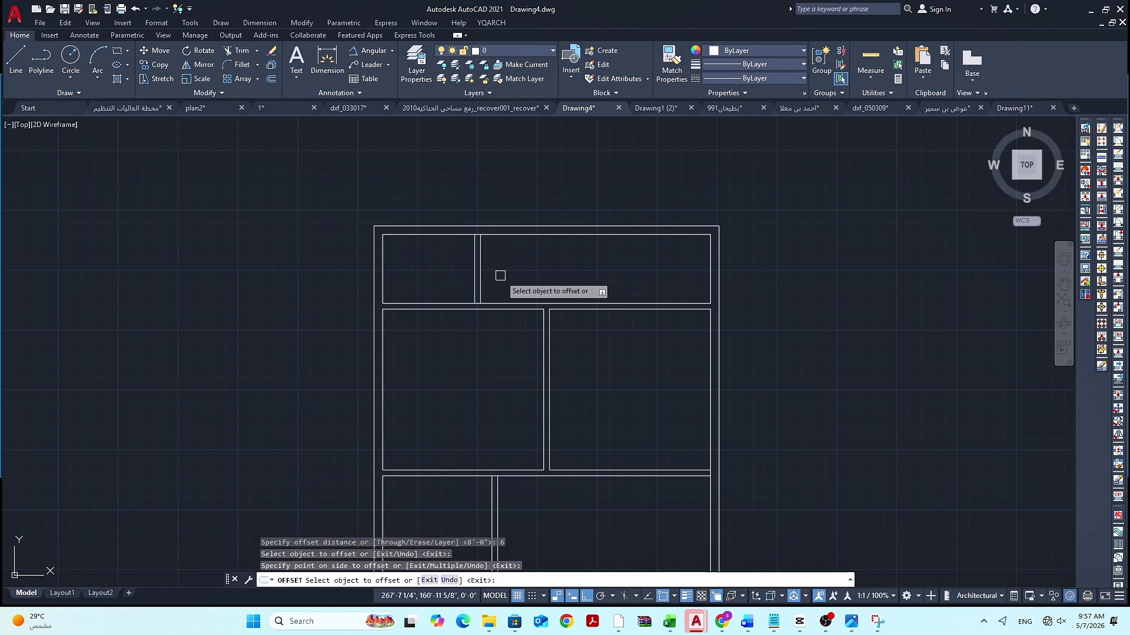
left_click(501, 277)
key("Escape")
key("Escape")
key("Escape")
Offset the right inner wall line of the top room 8' to the left
type("o")
key("Return")
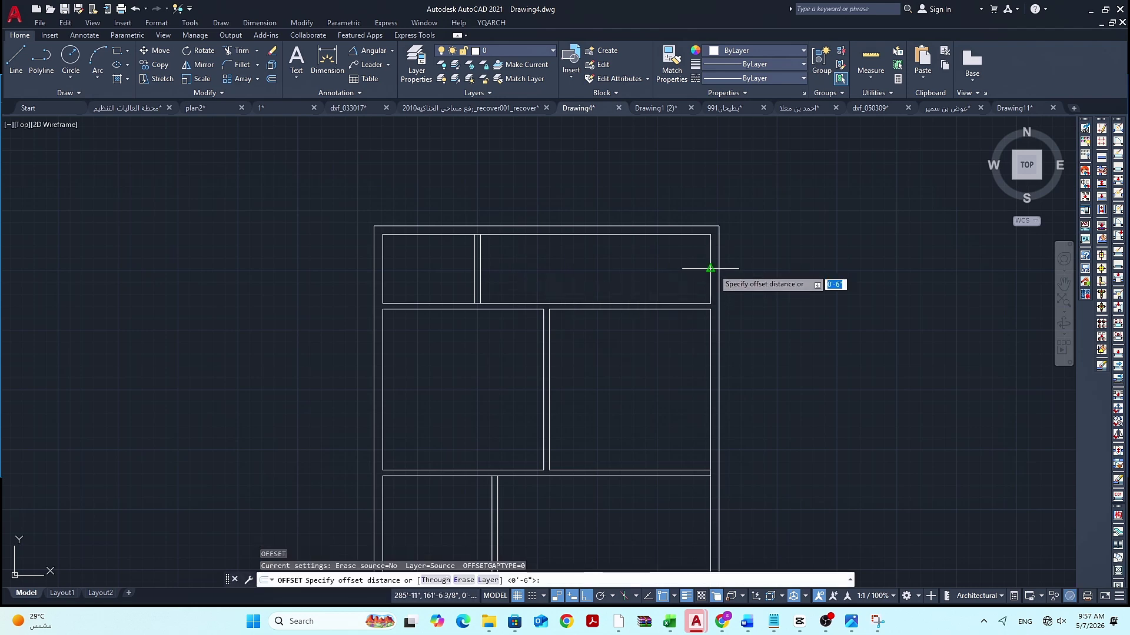
type("8'")
key("Return")
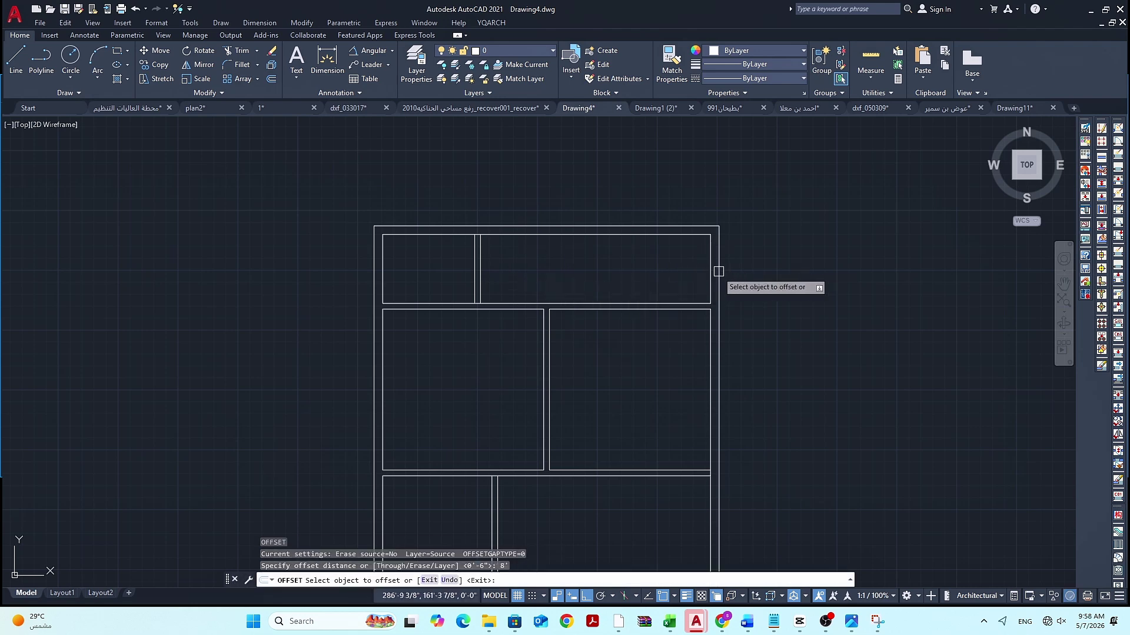
left_click(710, 269)
left_click(675, 267)
key("Escape")
key("Escape")
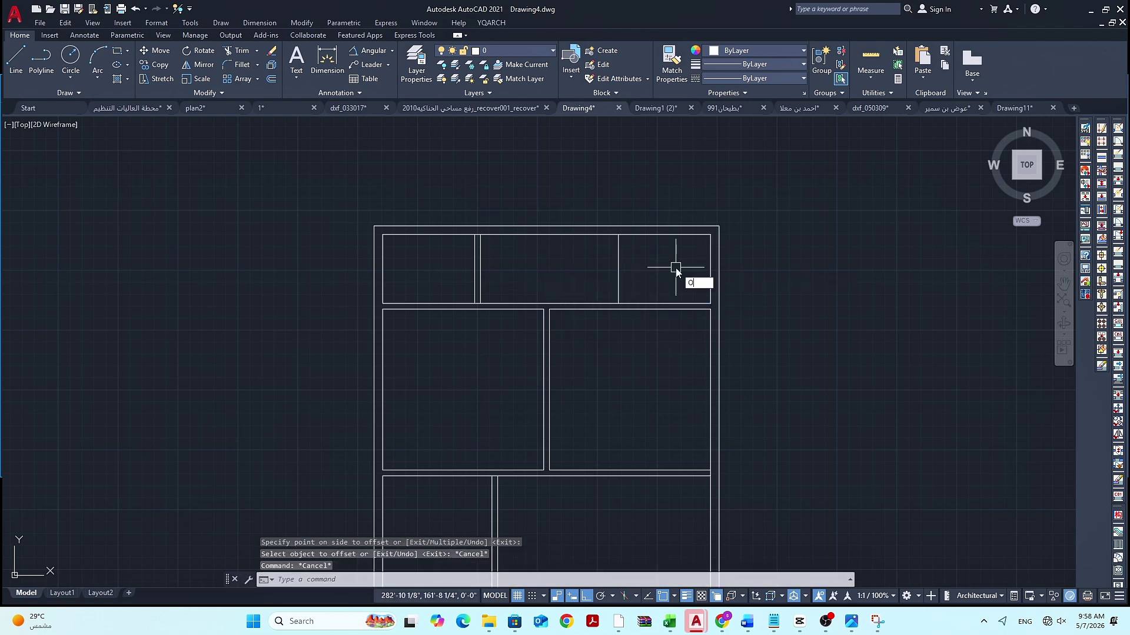
Offset the top room's right-hand dividing line 6" to the left
key("Return")
type("6")
key("Return")
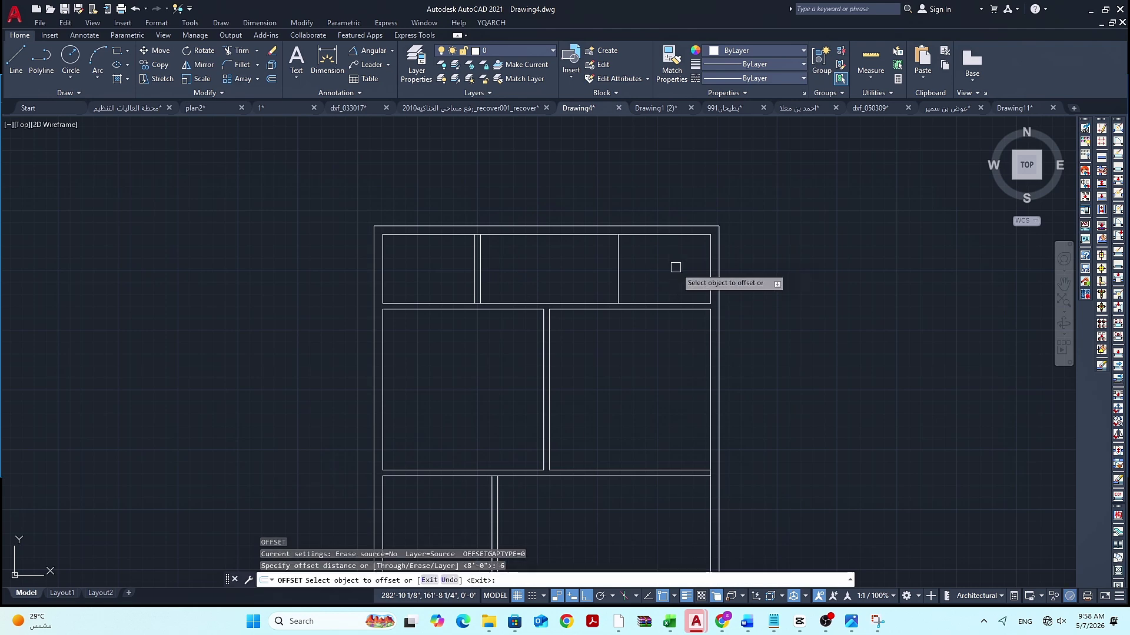
left_click(616, 271)
left_click(603, 270)
key("Escape")
Trim the wall lines crossing both ends of the two new partitions in the top row of rooms to open the junctions
type("tr")
key("Return")
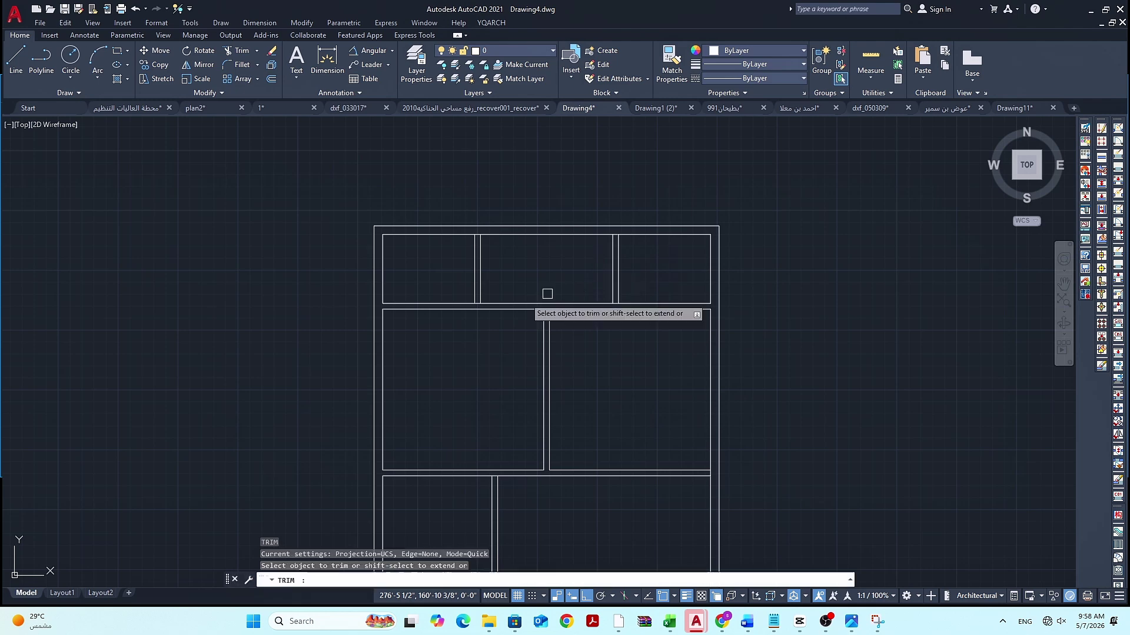
scroll(547, 294, "up", 3)
scroll(453, 303, "down", 3)
scroll(464, 199, "up", 4)
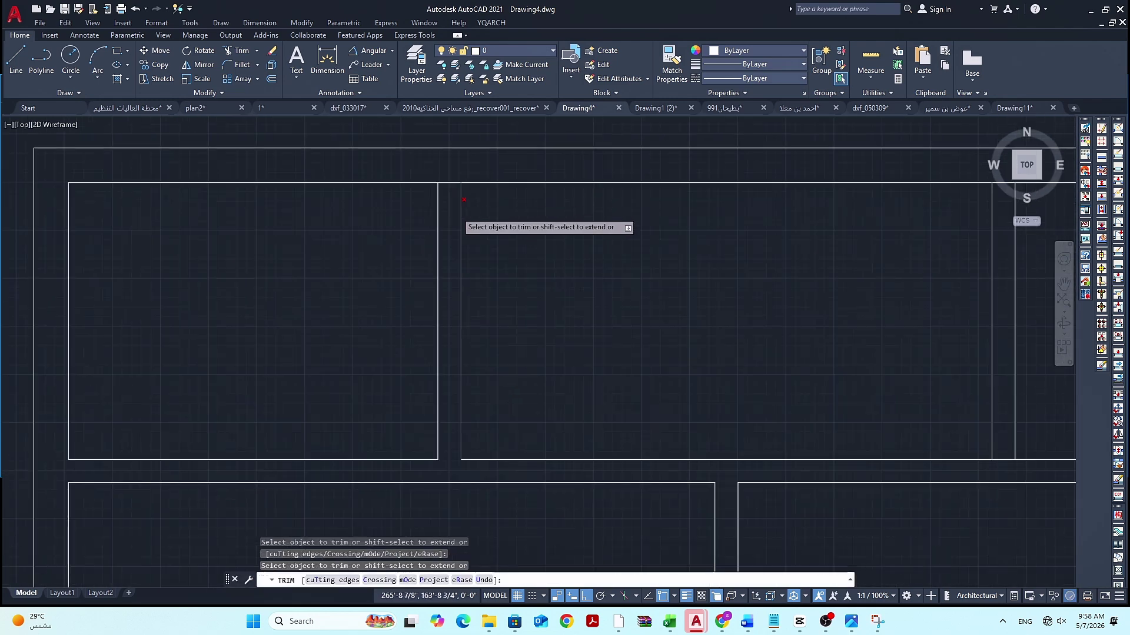
scroll(500, 236, "down", 2)
scroll(807, 383, "up", 2)
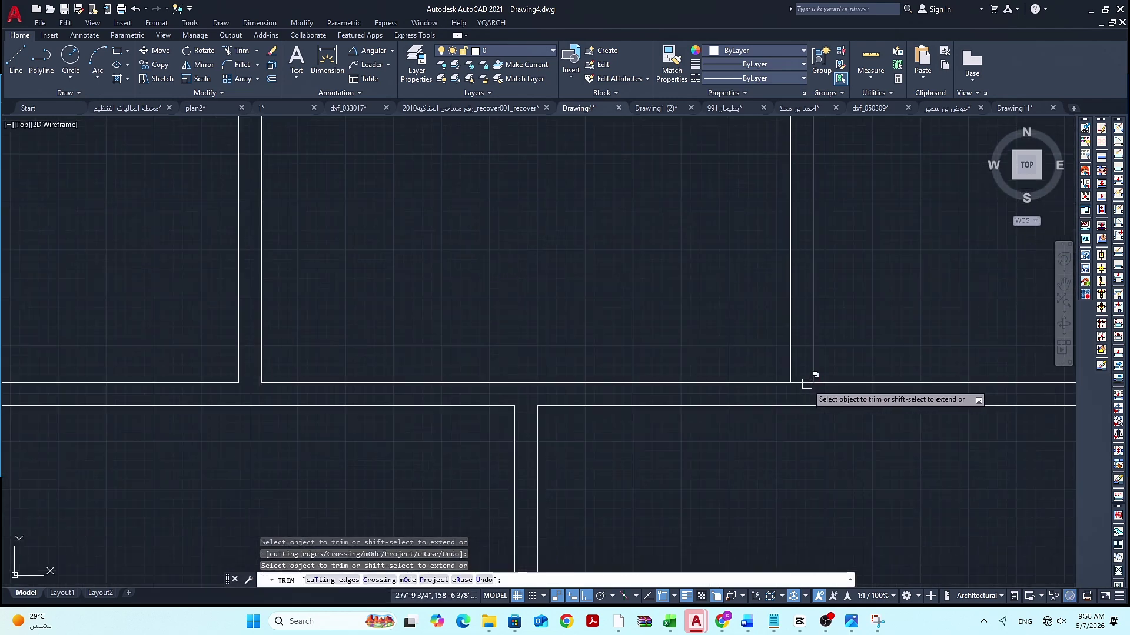
scroll(803, 406, "down", 3)
scroll(797, 347, "up", 5)
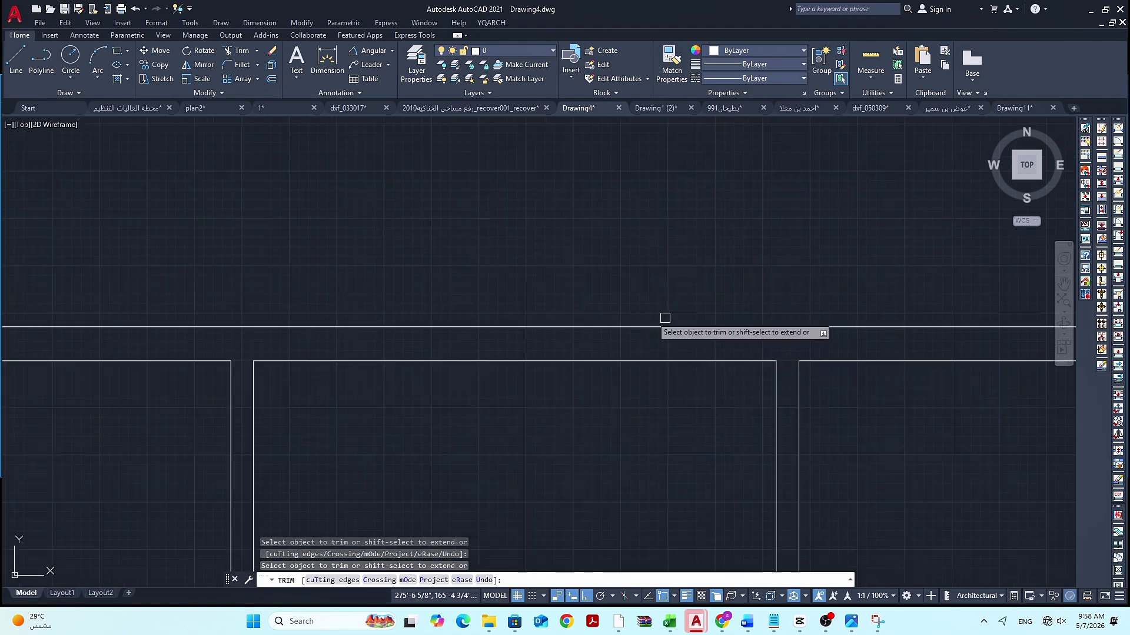
scroll(664, 318, "down", 6)
scroll(634, 326, "up", 2)
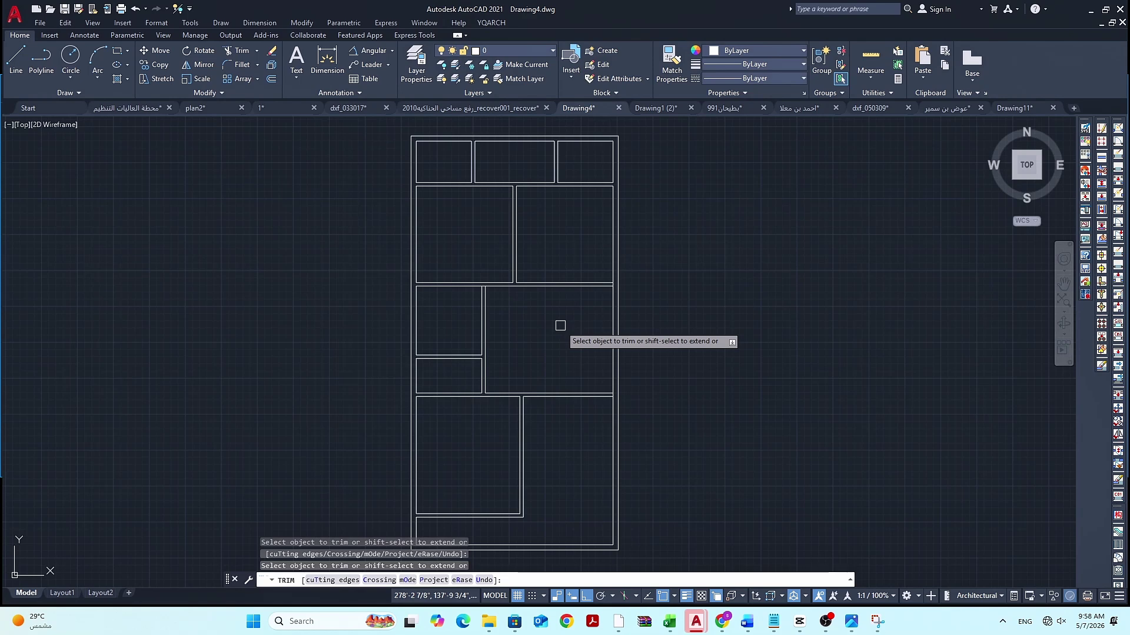
scroll(461, 242, "up", 2)
key("Escape")
Offset the outer side lines of the top-left and top-right rooms 4" into each room
type("o")
key("Return")
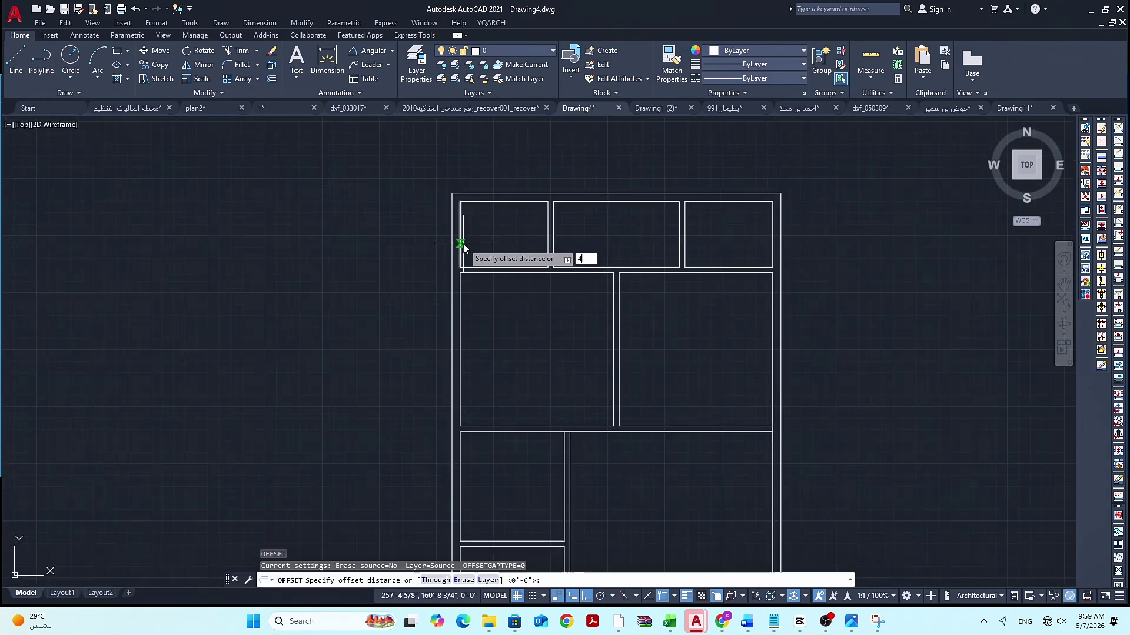
type("4")
key("Return")
left_click(464, 241)
left_click(471, 240)
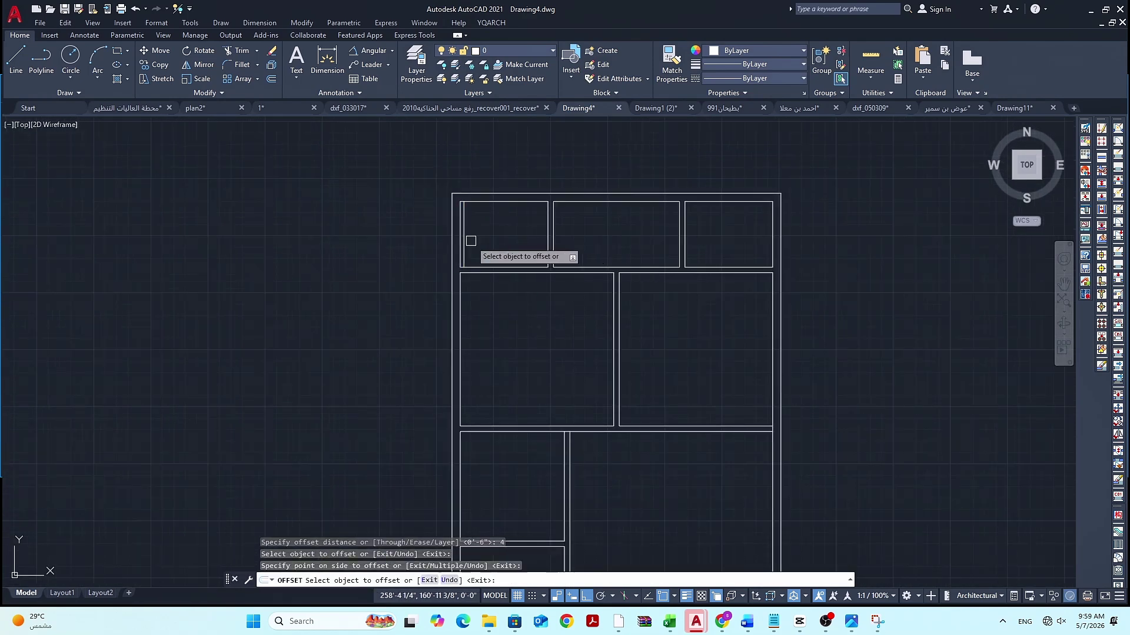
left_click(767, 248)
left_click(762, 250)
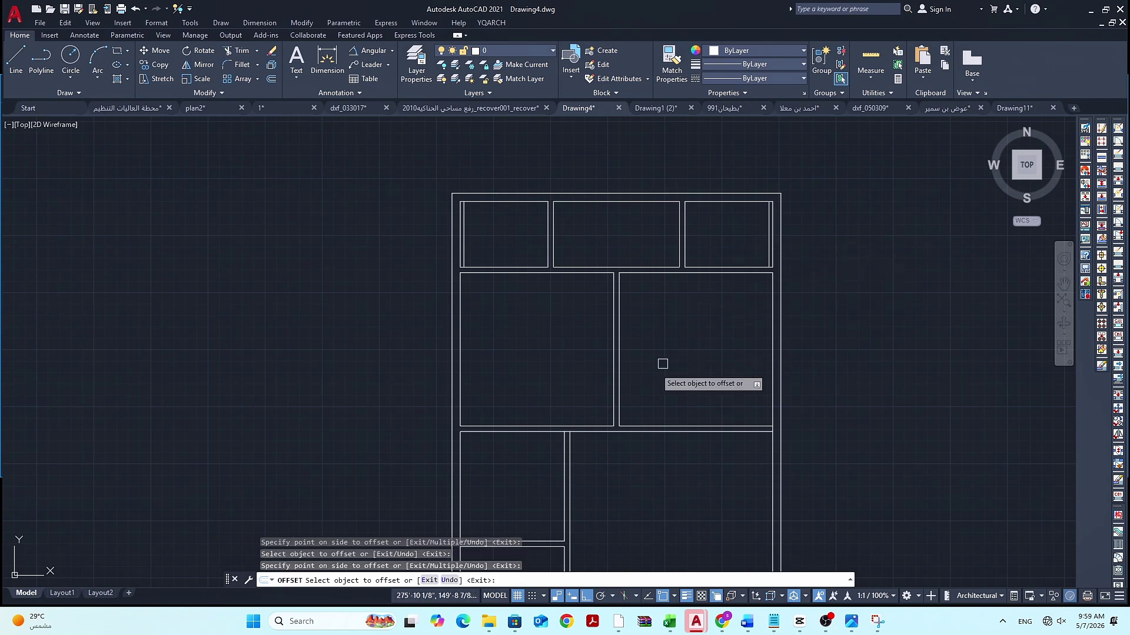
Offset both lines of the partition between the two bedrooms below the top row 4" outward, and the lower line of the wall beneath them 4" downward
left_click(619, 393)
left_click(637, 396)
left_click(613, 403)
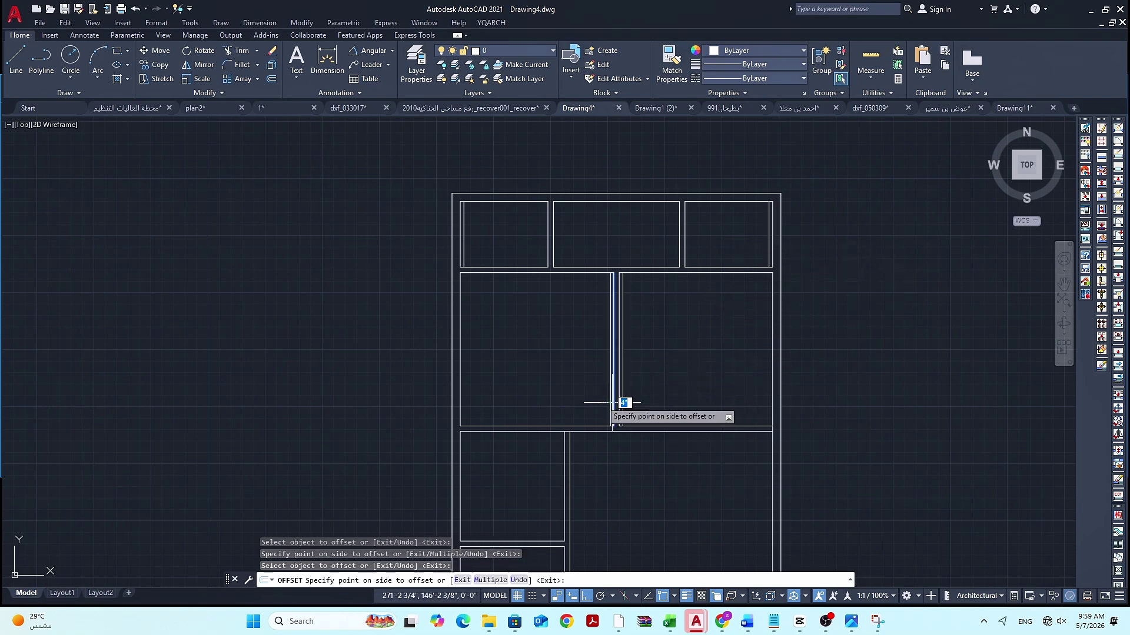
left_click(603, 412)
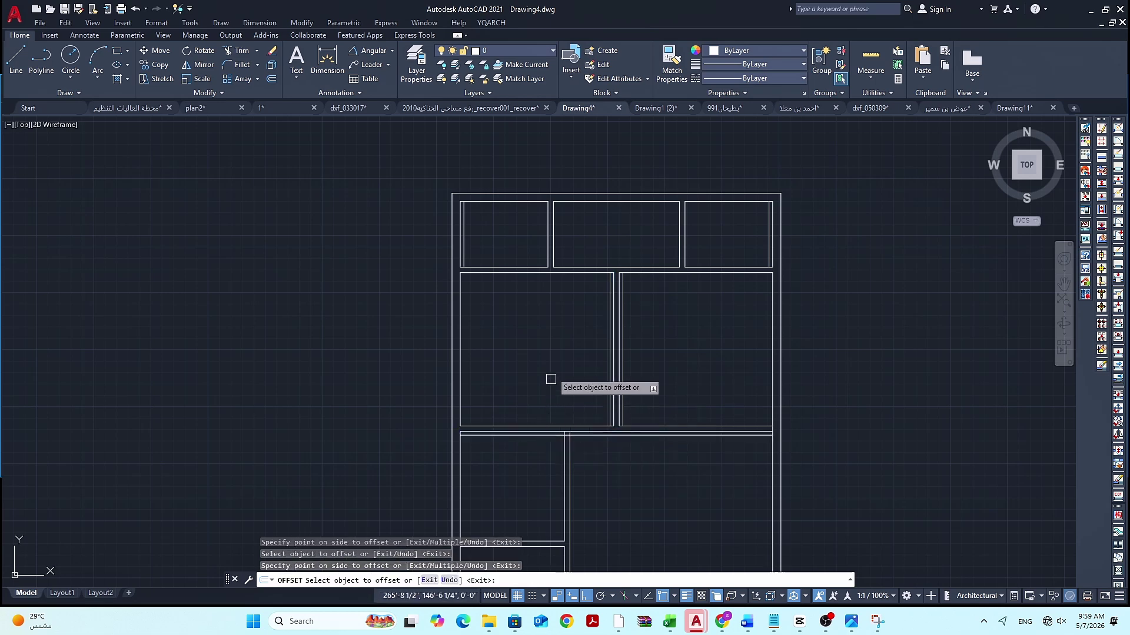
Offset the right and bottom wall lines of the large lower-left room 4" into the room
scroll(553, 391, "down", 4)
scroll(582, 464, "up", 4)
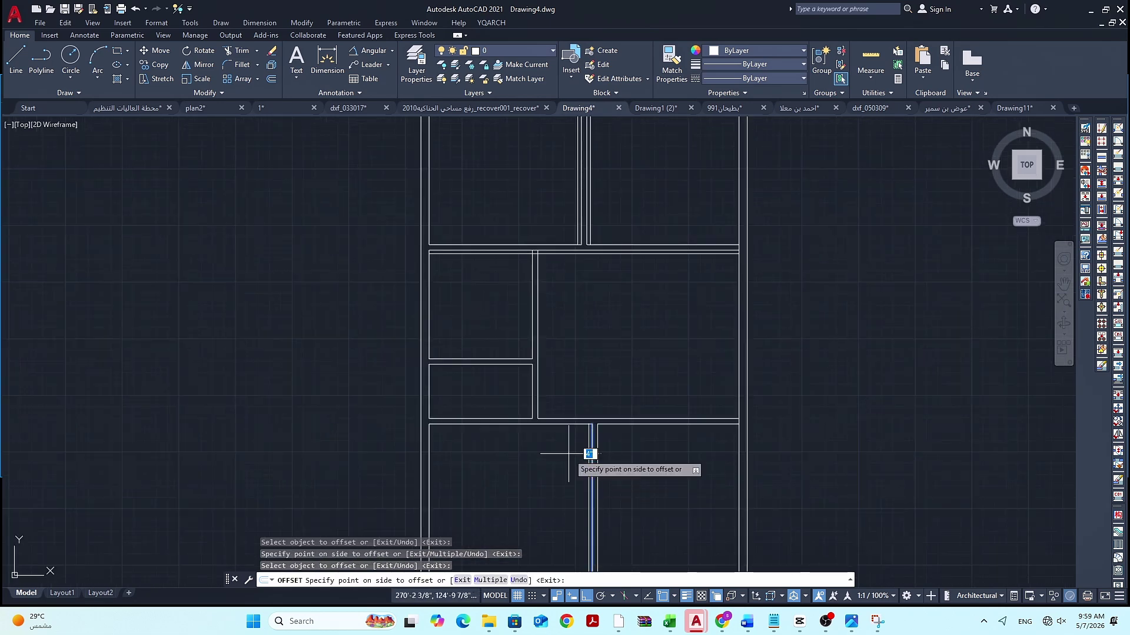
scroll(582, 412, "down", 3)
scroll(575, 467, "up", 4)
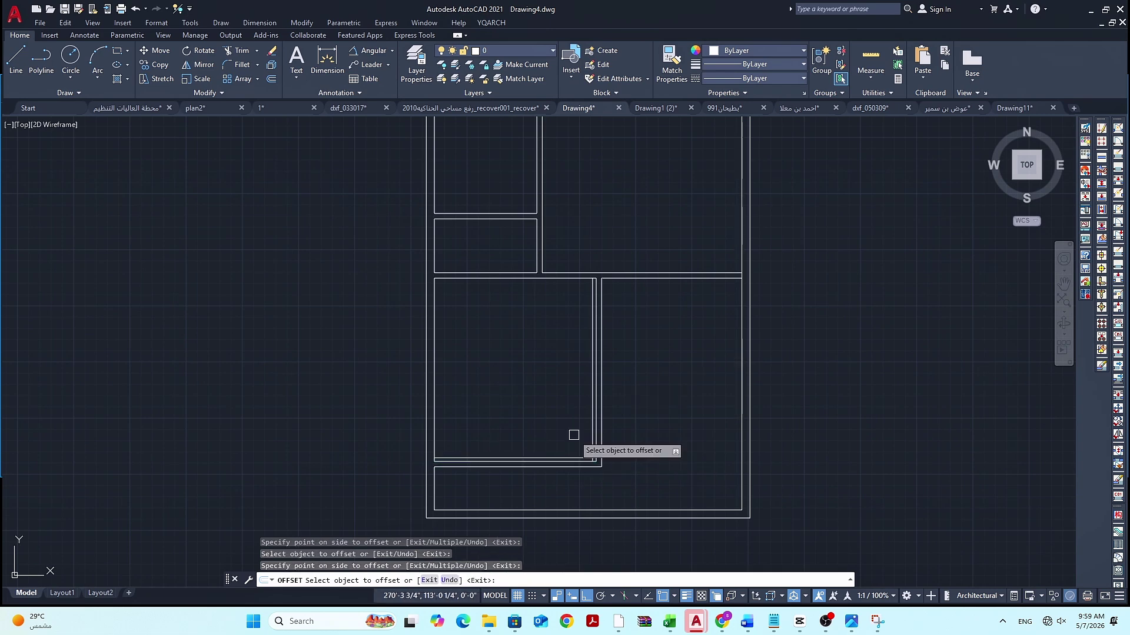
key("Escape")
key("Escape")
key("Escape")
Offset the lower-left room's two 4" offset lines a further 42" into the room, one upward and one to the left
key("Return")
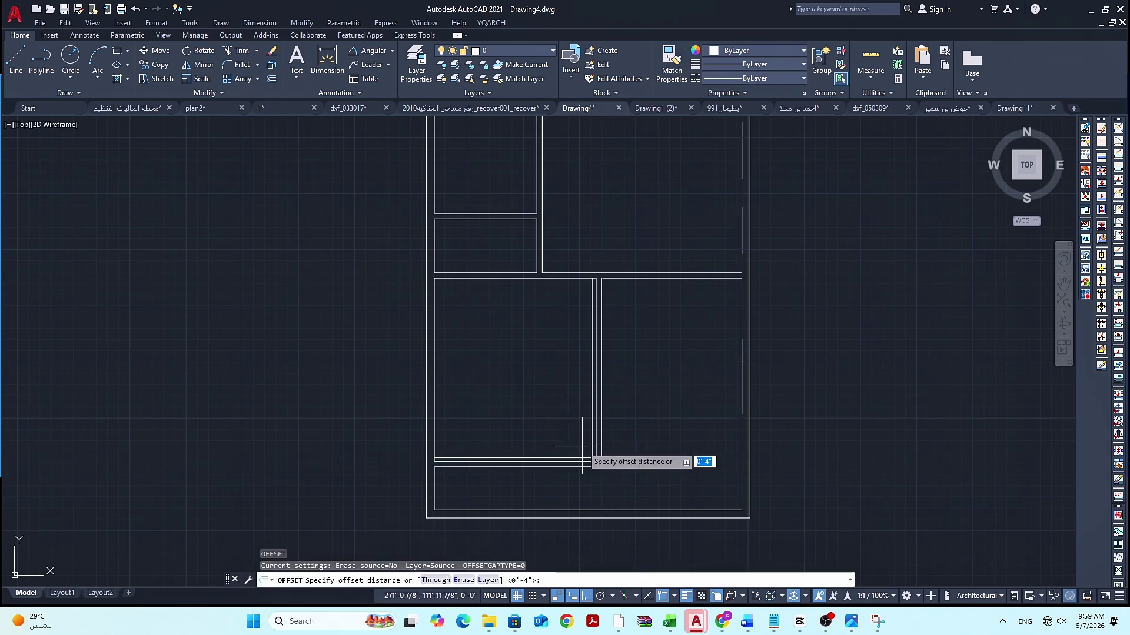
key("Return")
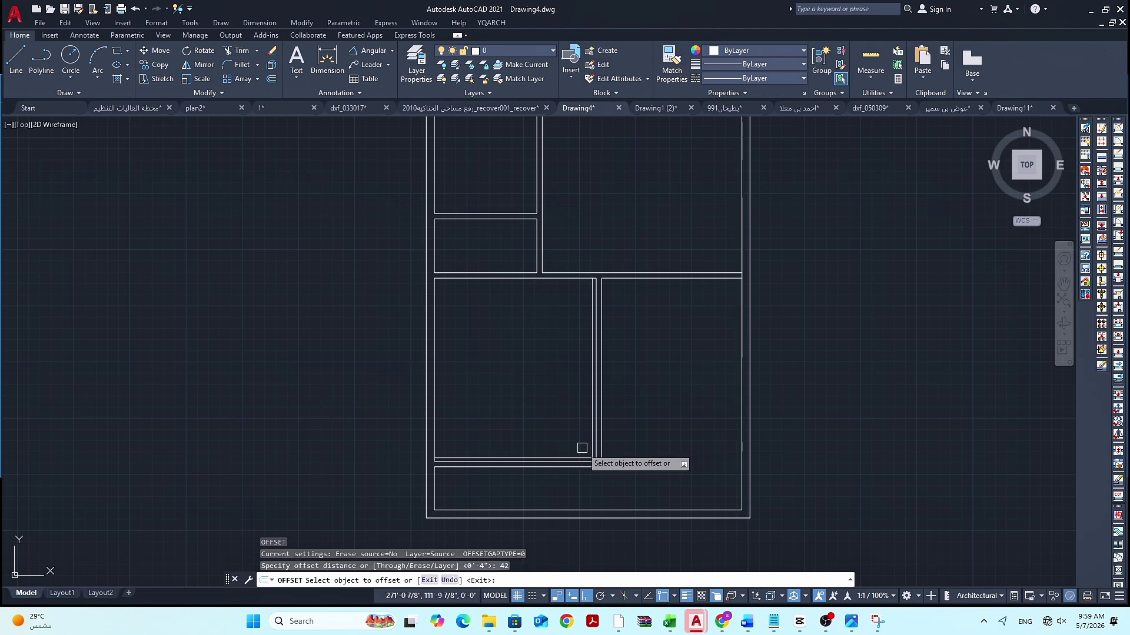
left_click(581, 454)
left_click(580, 436)
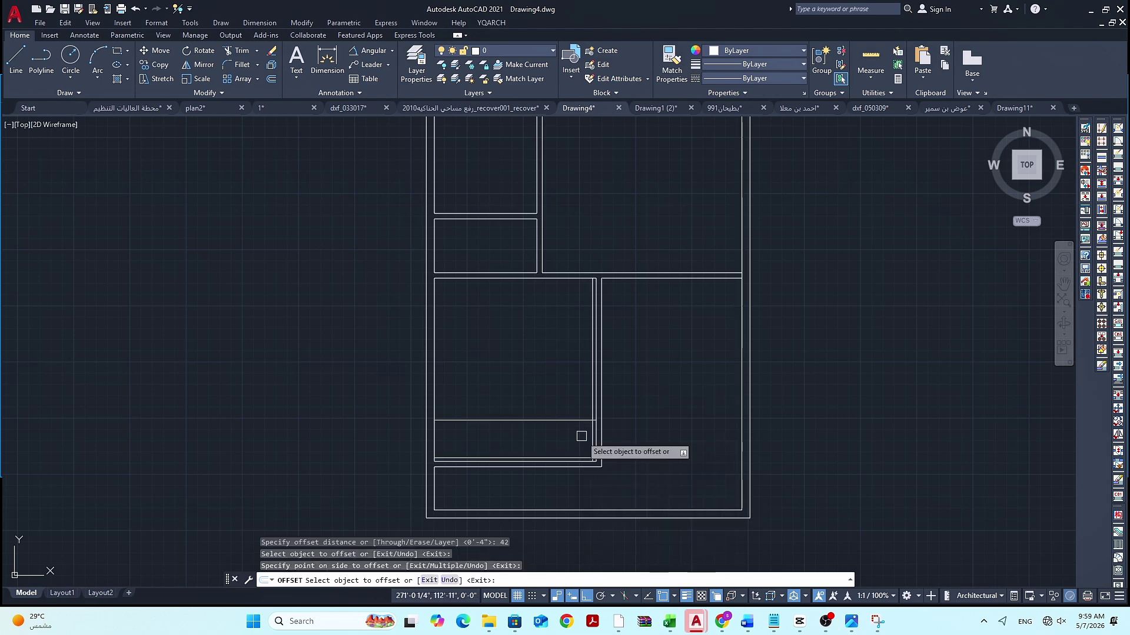
scroll(587, 480, "down", 4)
scroll(585, 419, "up", 6)
left_click(605, 433)
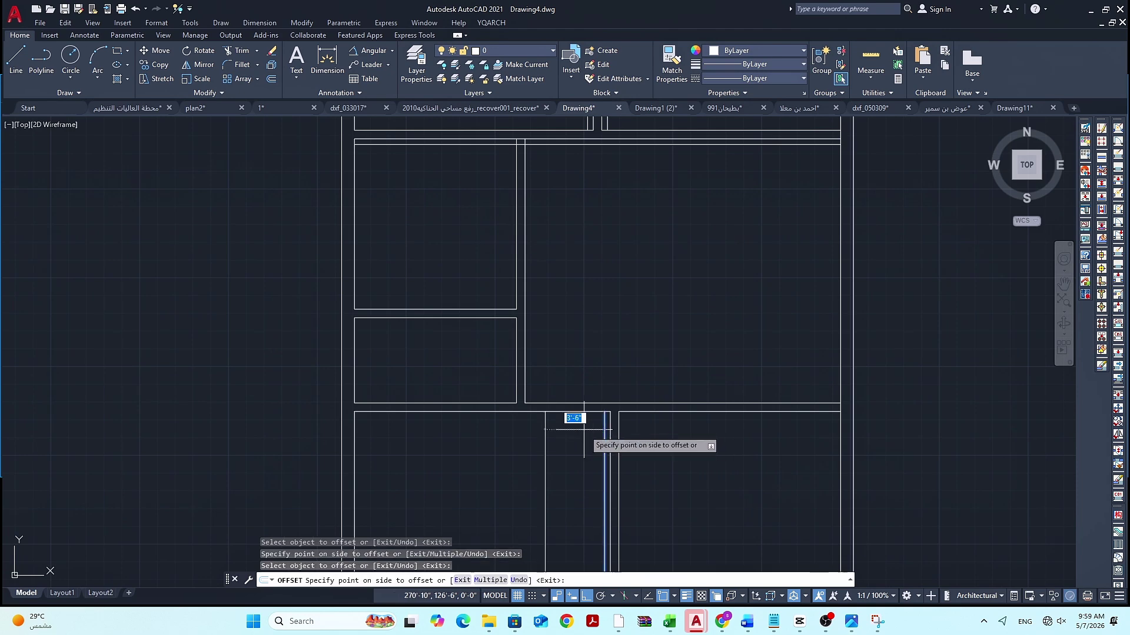
left_click(582, 428)
Offset the 4" offset lines beside the partition of the two rooms below the top row 42" outward into each room
scroll(575, 470, "down", 3)
scroll(574, 335, "up", 5)
left_click(569, 348)
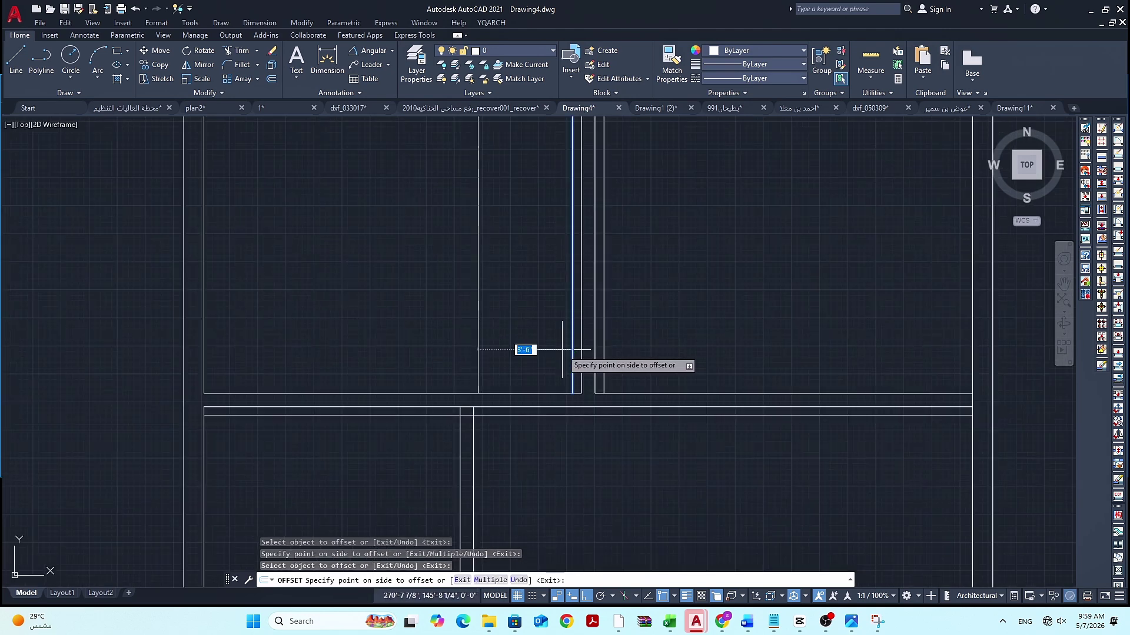
left_click(522, 347)
left_click(600, 366)
left_click(609, 372)
scroll(634, 375, "down", 6)
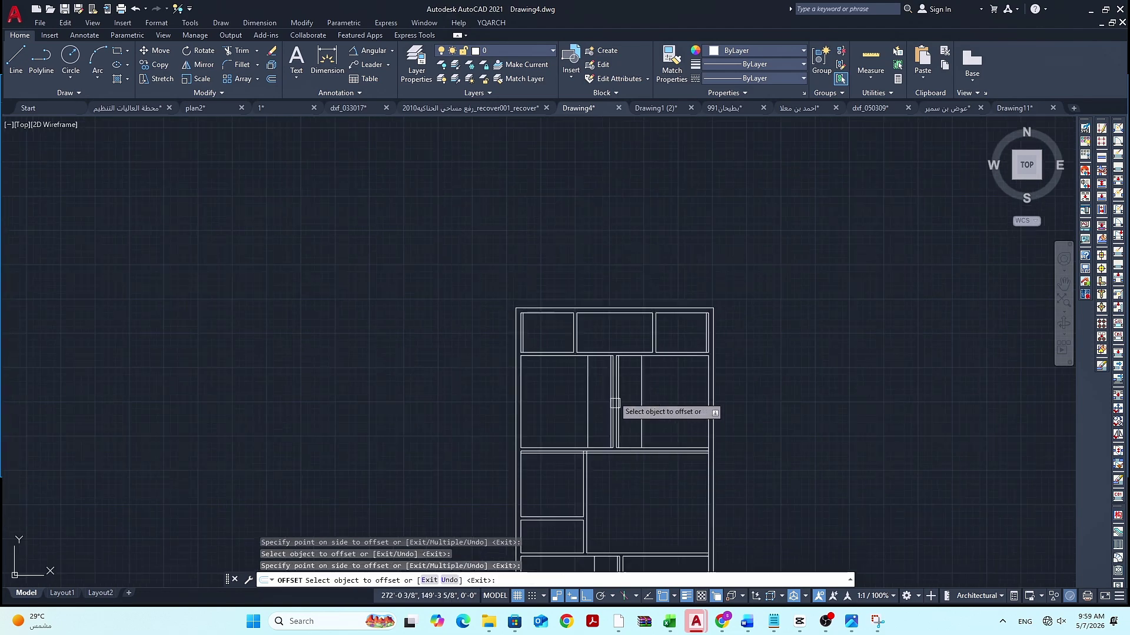
key("Escape")
key("Escape")
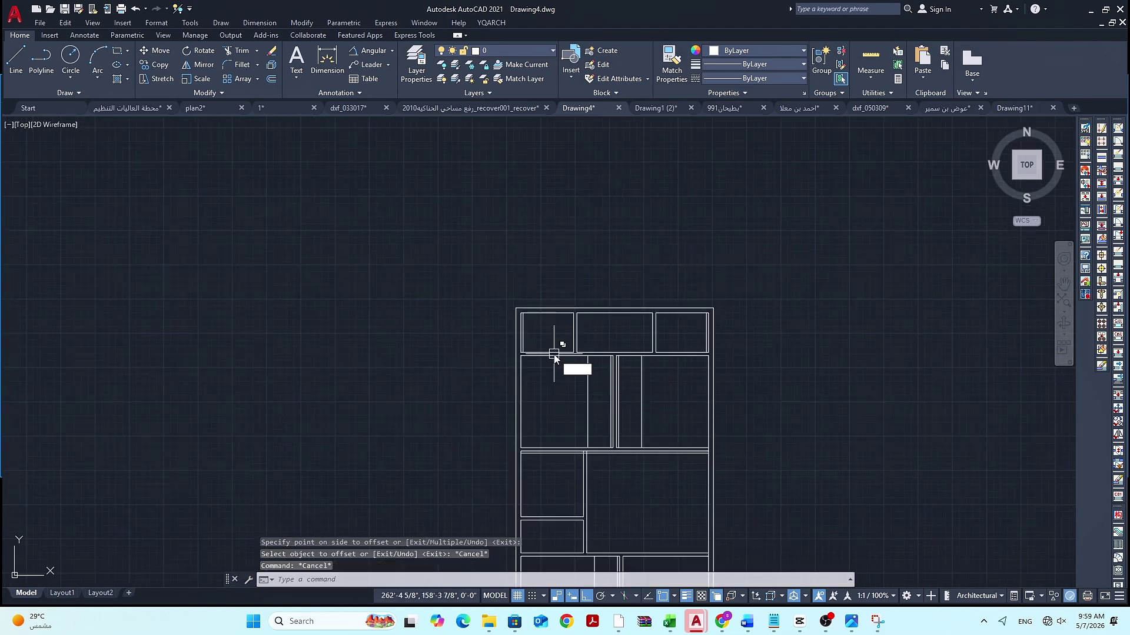
Offset the 4" offset lines in the top-left and top-right rooms 30" further into each room
key("Return")
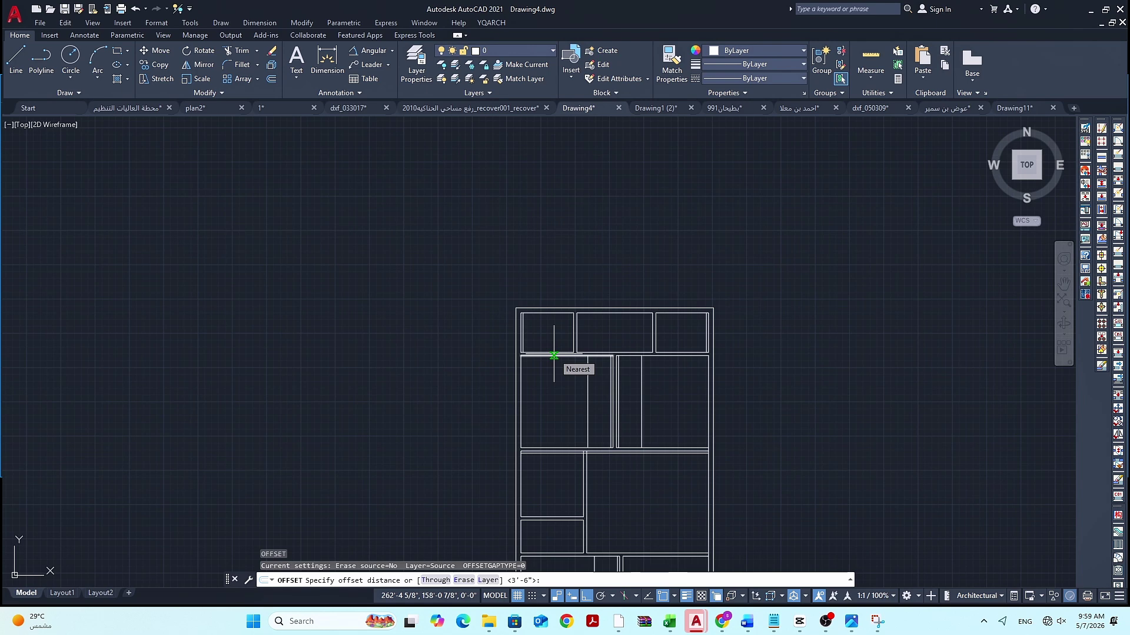
type("30")
key("Return")
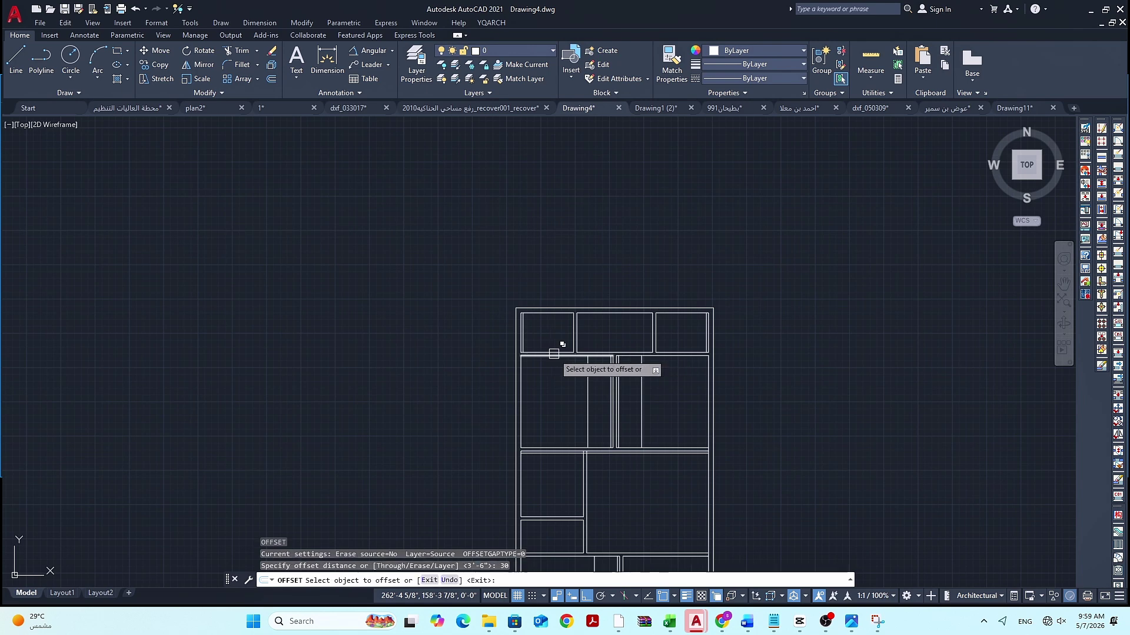
scroll(553, 353, "up", 3)
left_click(472, 332)
left_click(489, 334)
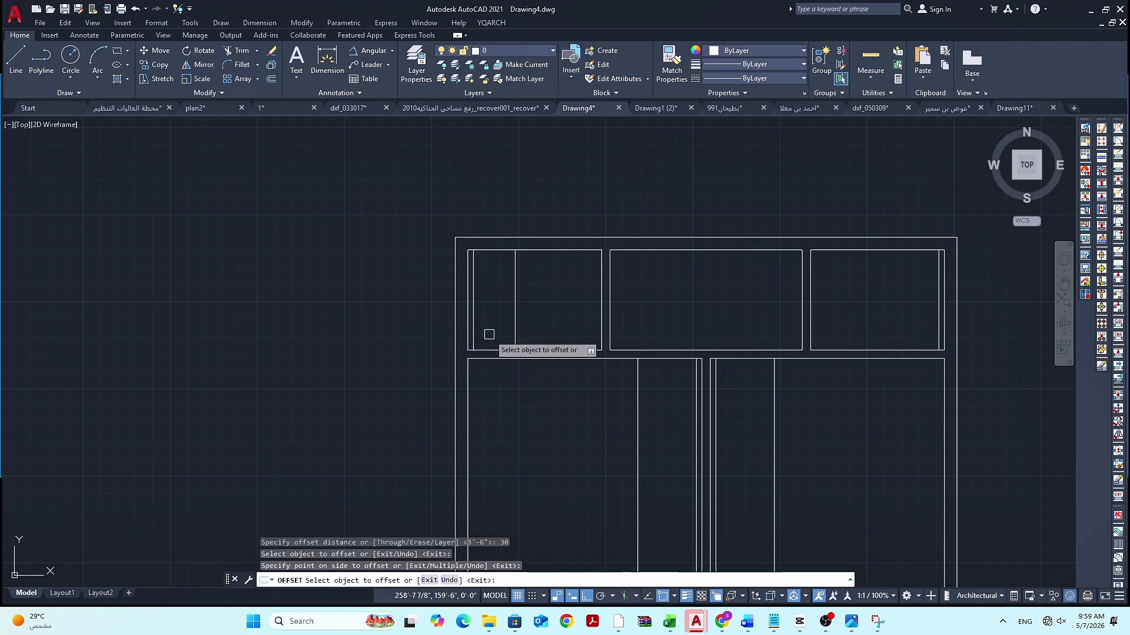
left_click(918, 319)
scroll(853, 289, "down", 5)
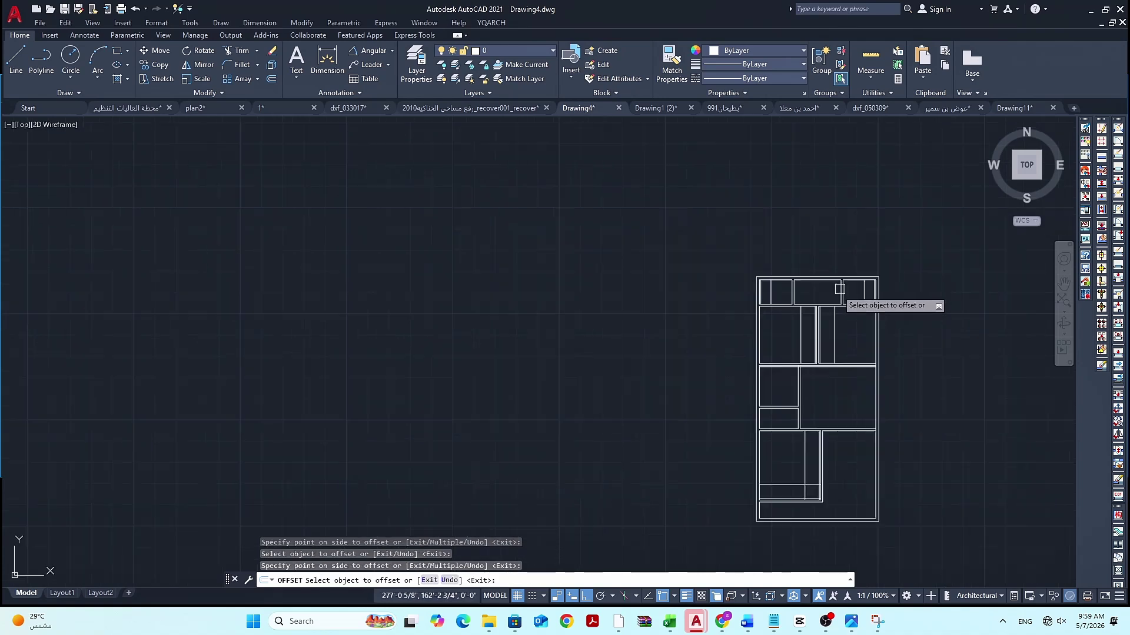
Offset the 4" line beneath the wall below the two upper rooms 36" downward, across the middle-left room
scroll(763, 421, "up", 5)
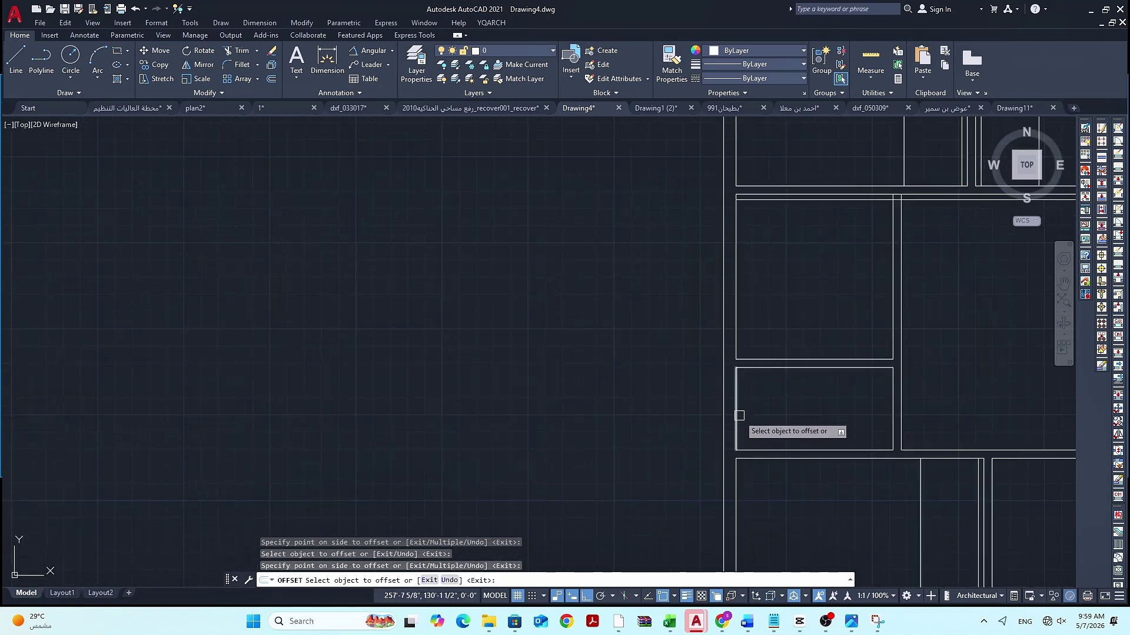
key("Escape")
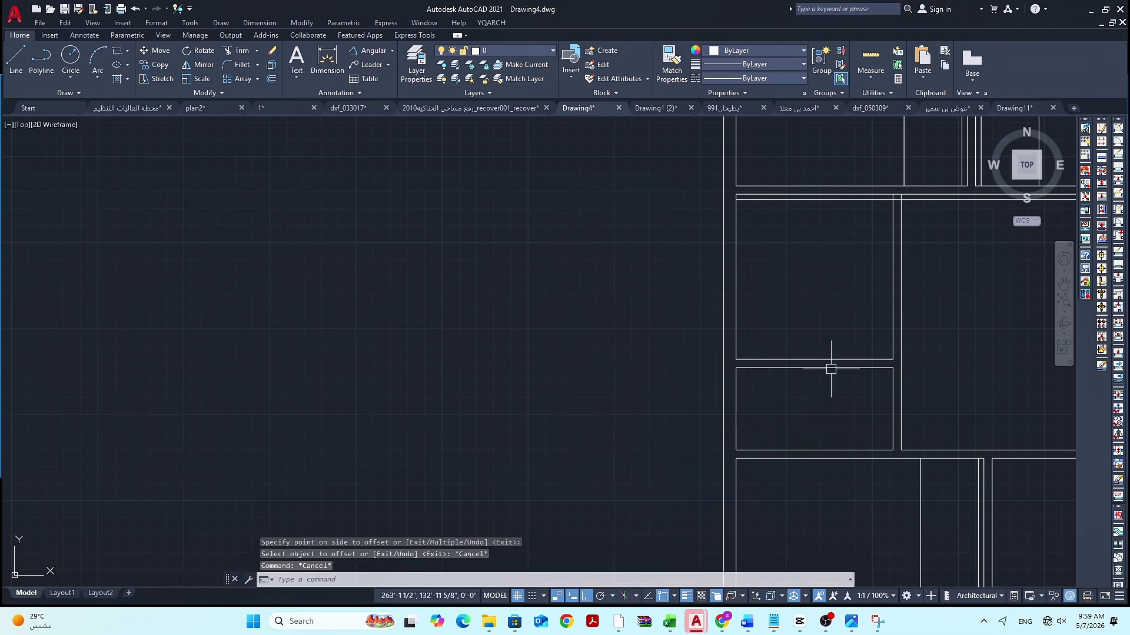
key("Return")
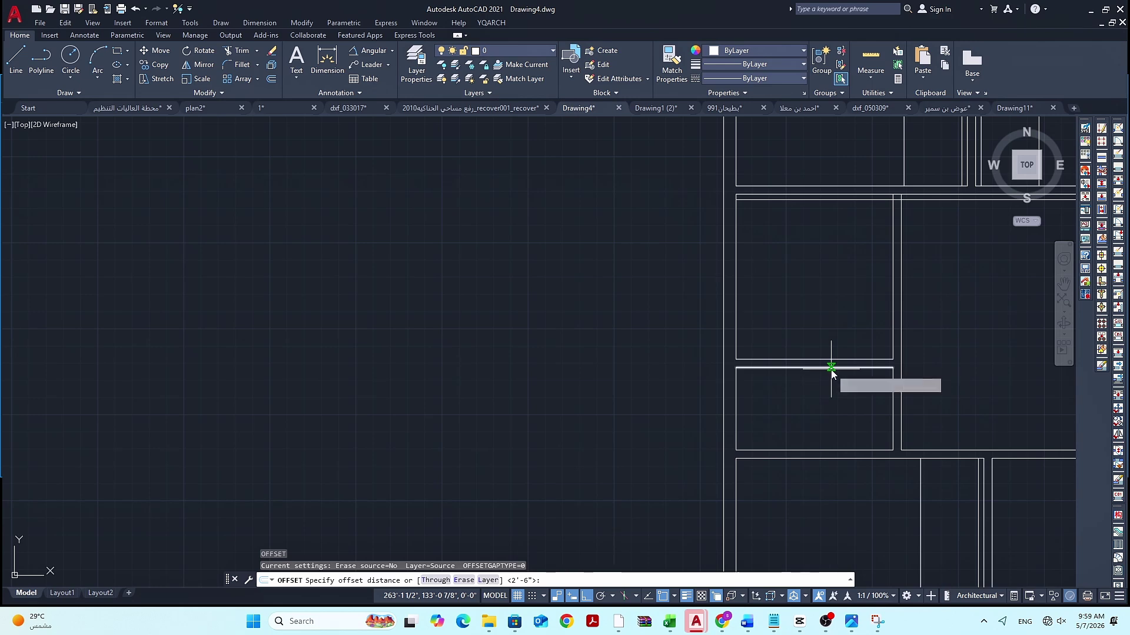
key("Return")
scroll(657, 298, "down", 5)
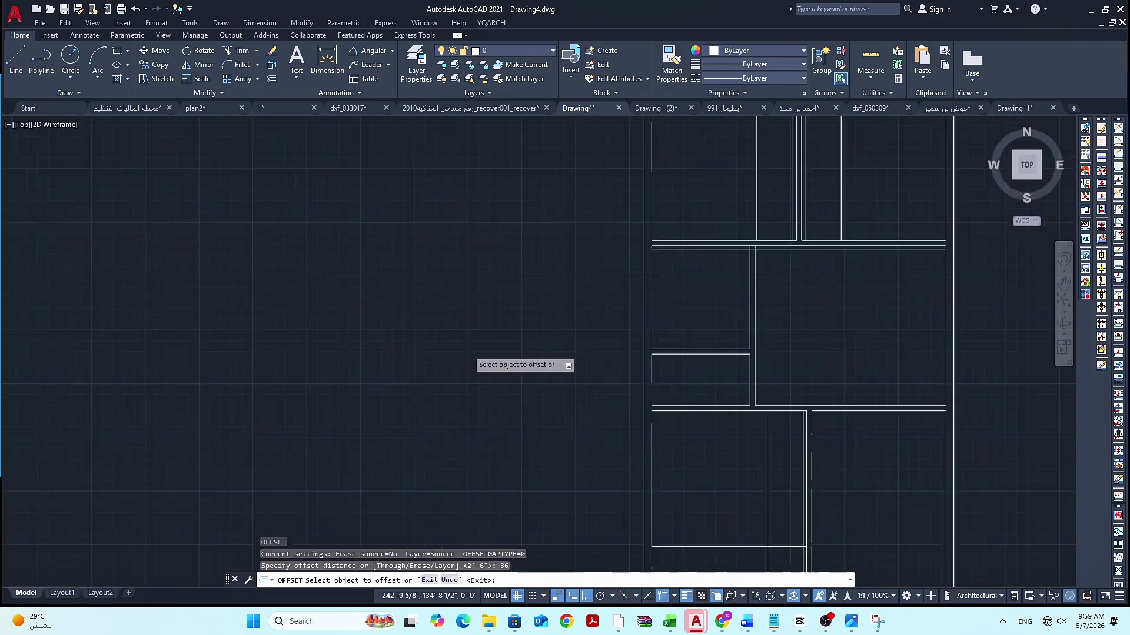
scroll(560, 268, "up", 6)
left_click(554, 312)
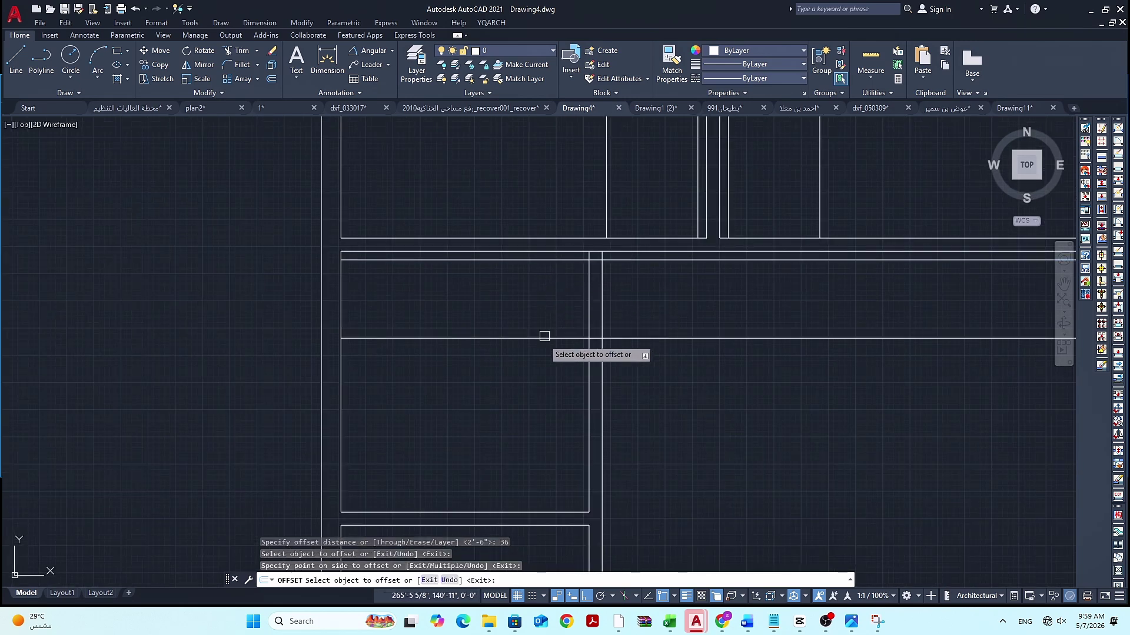
scroll(538, 354, "down", 4)
scroll(533, 440, "up", 2)
key("Escape")
key("Escape")
Offset the left wall line of the small middle-left room 4" into the room
type("o")
key("Return")
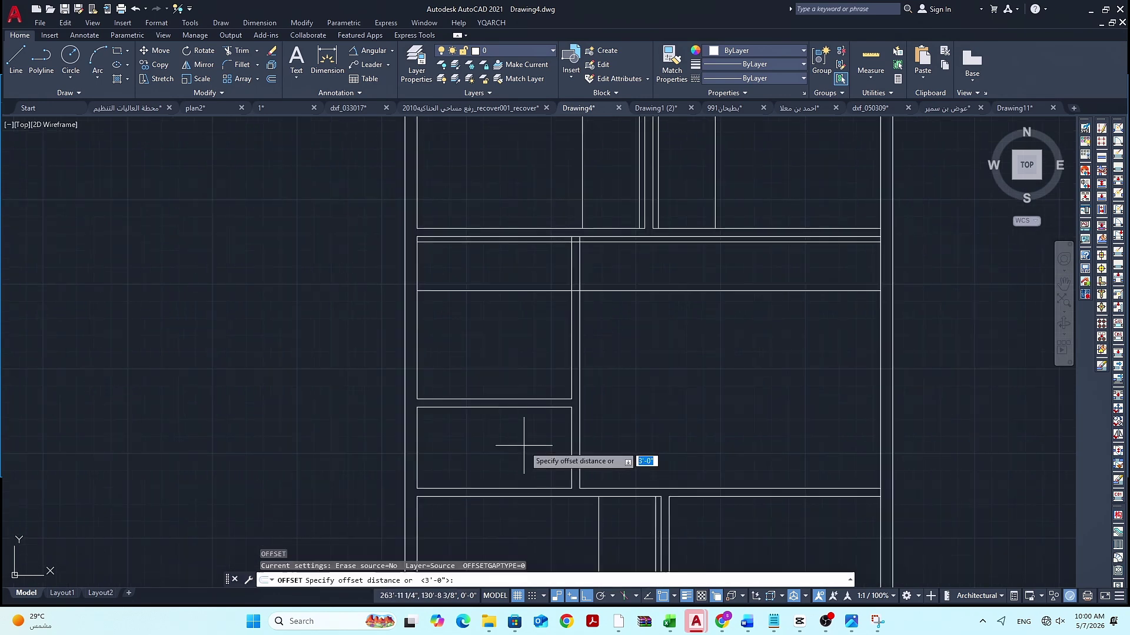
key("Escape")
type("o")
key("Return")
type("4")
key("Return")
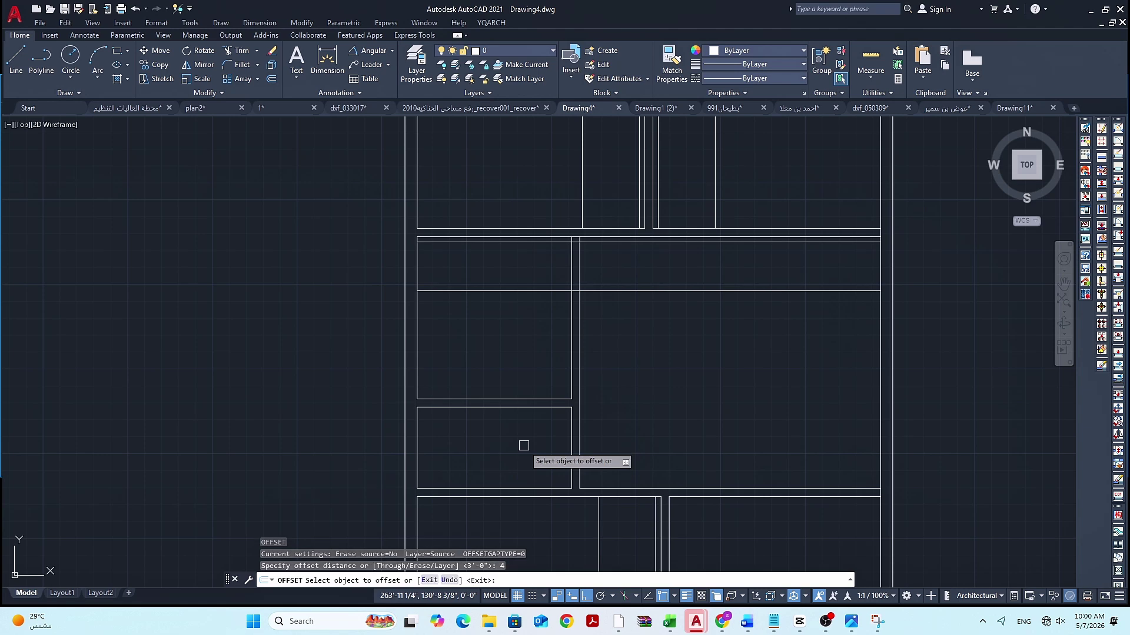
left_click(419, 446)
left_click(434, 449)
key("Escape")
key("Escape")
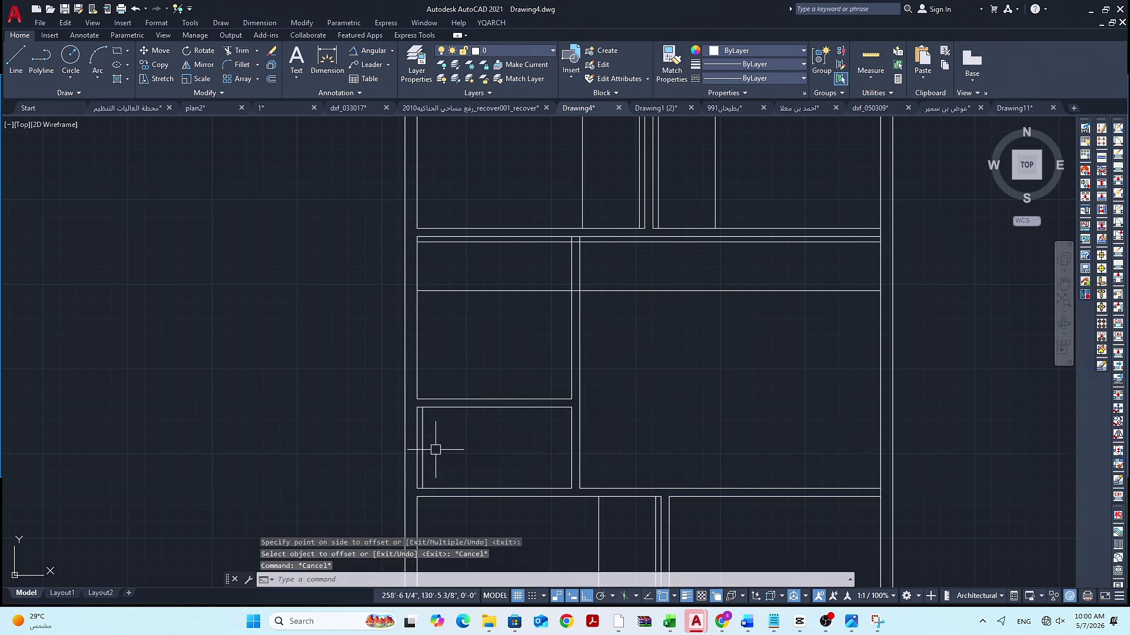
Offset the small middle-left room's 4" line a further 30" to the right
type("o")
key("Return")
type("30")
key("Return")
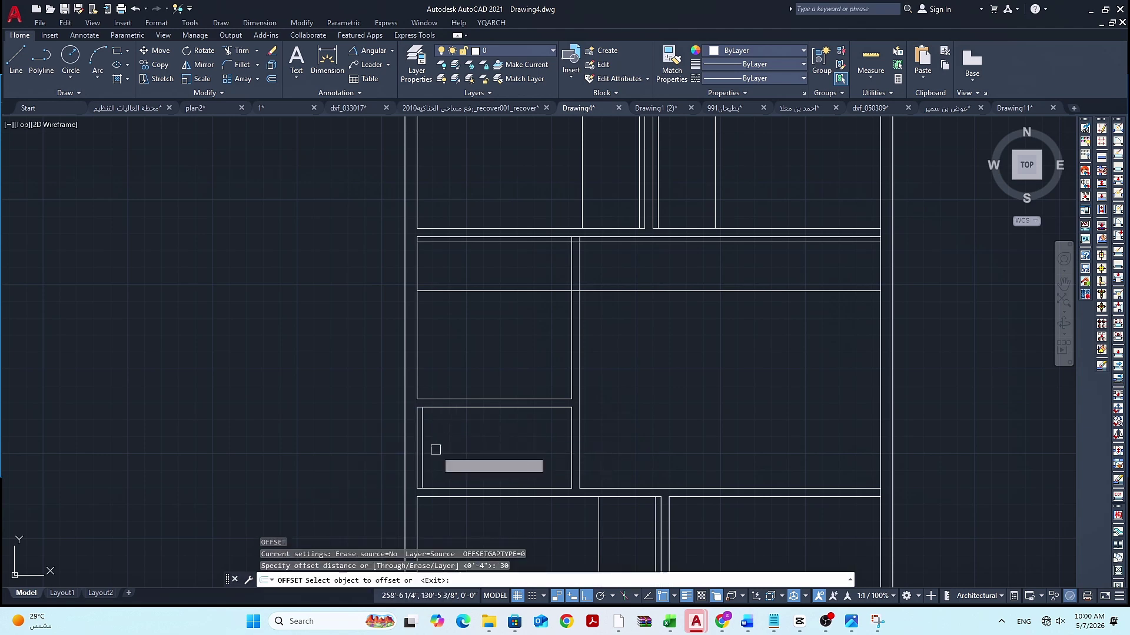
left_click(424, 447)
left_click(433, 433)
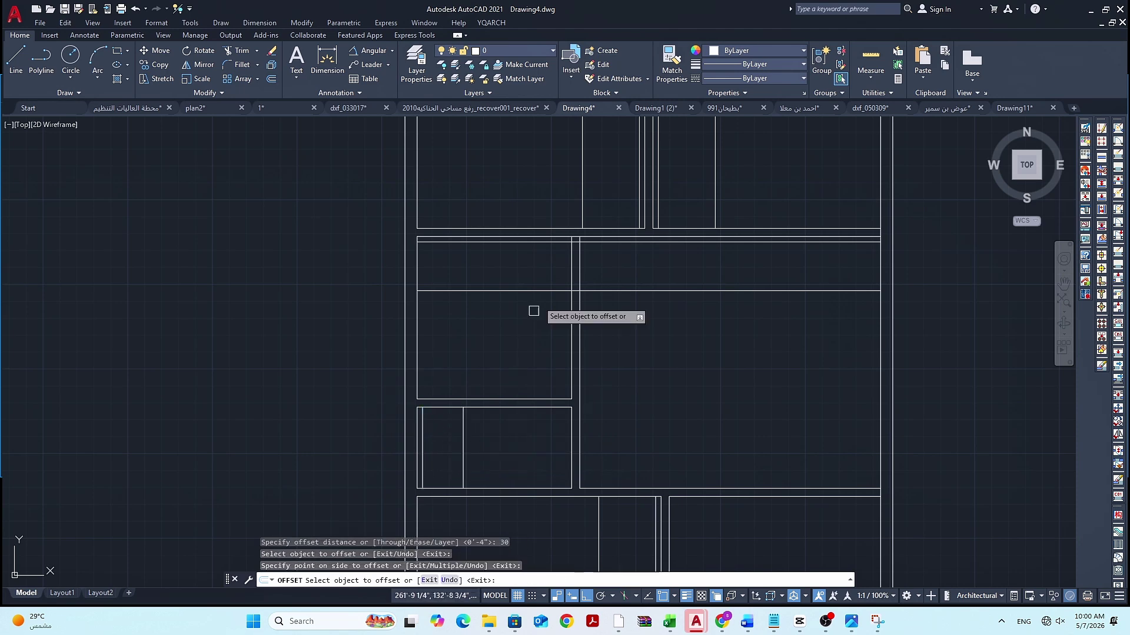
scroll(524, 368, "down", 4)
scroll(578, 353, "up", 2)
key("Escape")
key("Escape")
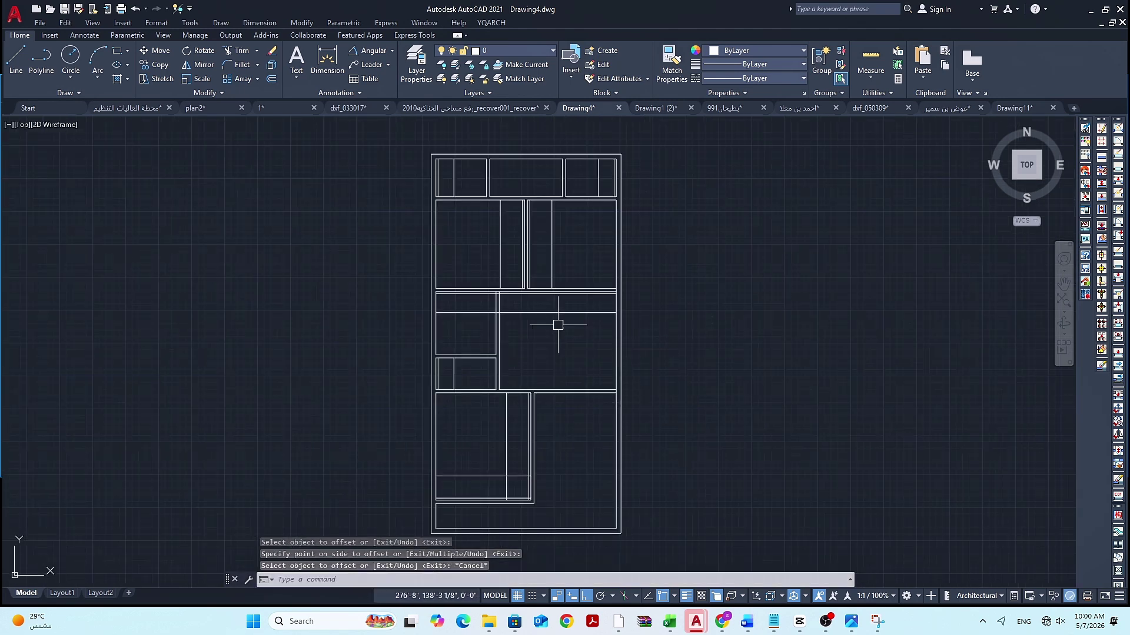
Extend the vertical door lines in the top-left and top-right rooms down through the wall below them
key("Return")
scroll(465, 199, "up", 4)
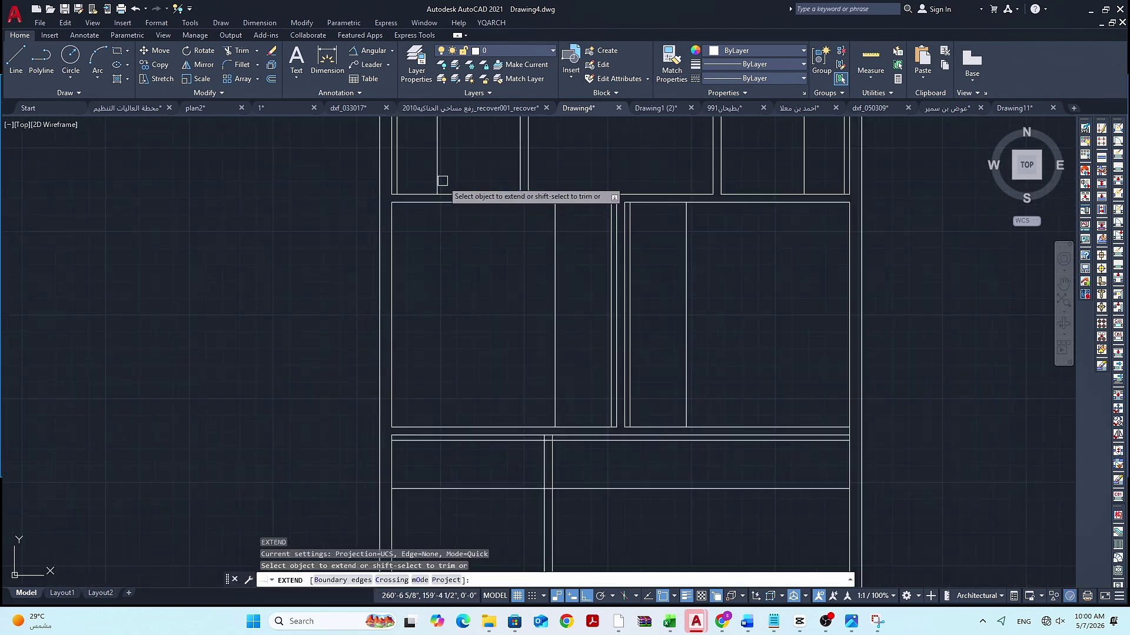
left_click_drag(442, 182, 427, 182)
key("Return")
scroll(403, 176, "down", 3)
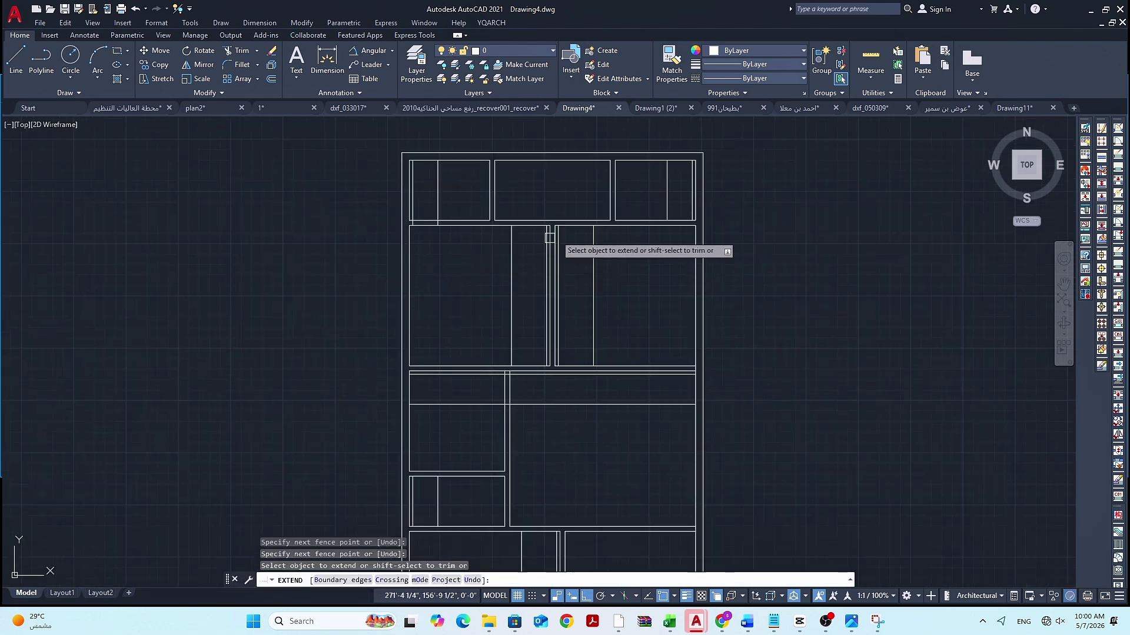
left_click(689, 210)
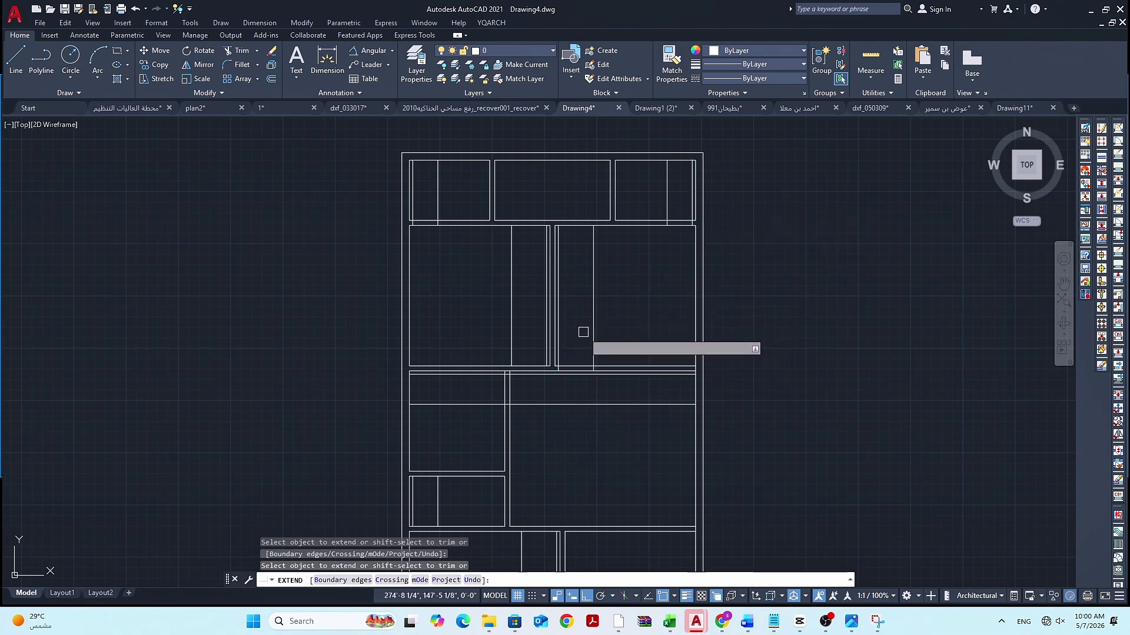
Extend the door lines of the two rooms below the top row and the small middle-left room through their bottom walls
scroll(545, 359, "up", 2)
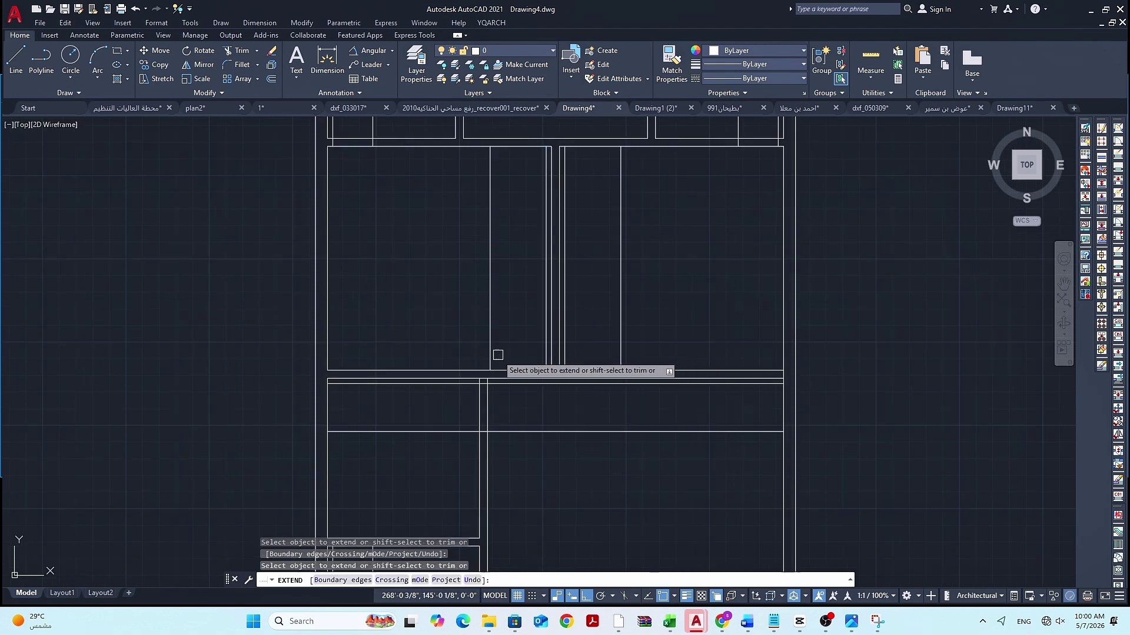
scroll(521, 382, "down", 5)
scroll(500, 400, "up", 5)
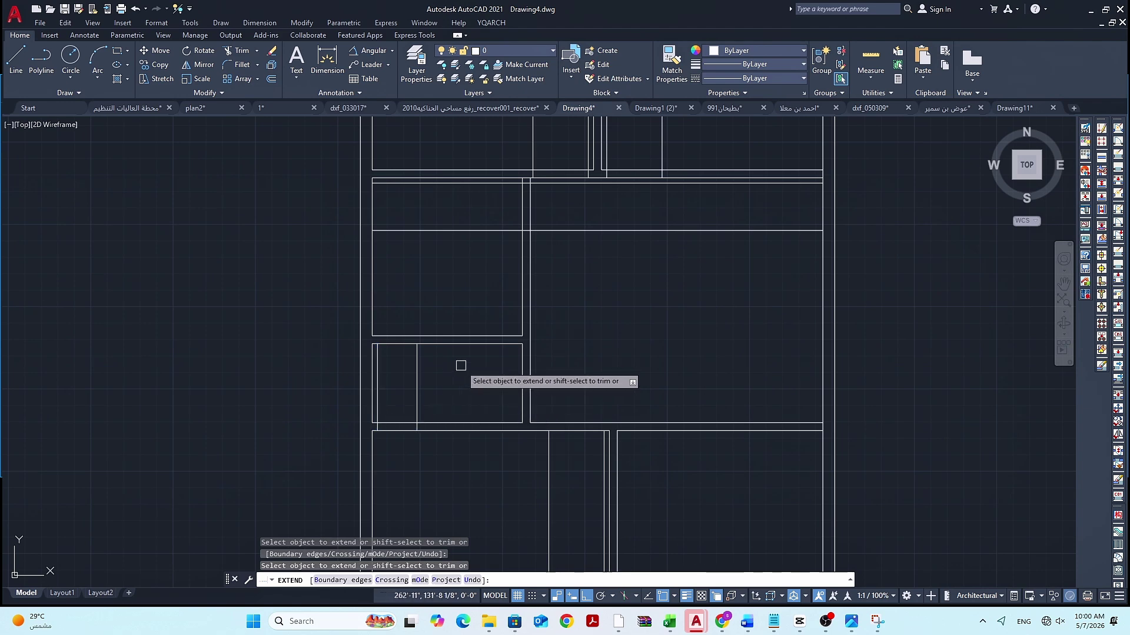
Extend the lower-left room's vertical door lines up through its top wall and its horizontal door lines across its right partition
scroll(461, 366, "down", 2)
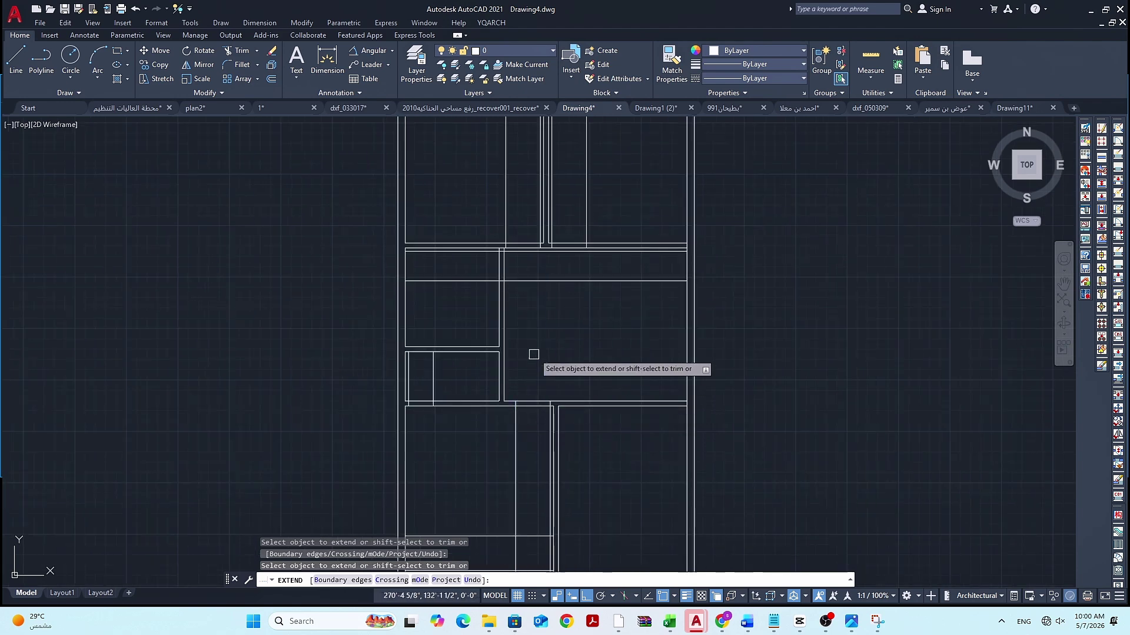
scroll(541, 430, "down", 2)
scroll(534, 437, "up", 2)
left_click(529, 437)
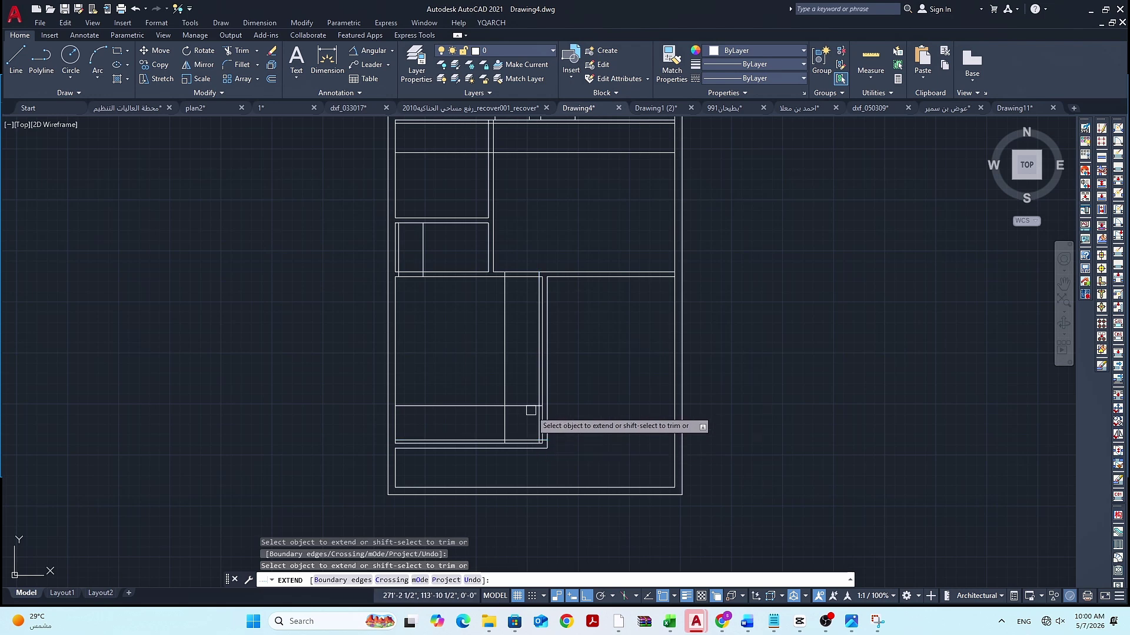
scroll(531, 407, "down", 2)
key("Escape")
key("Escape")
key("Escape")
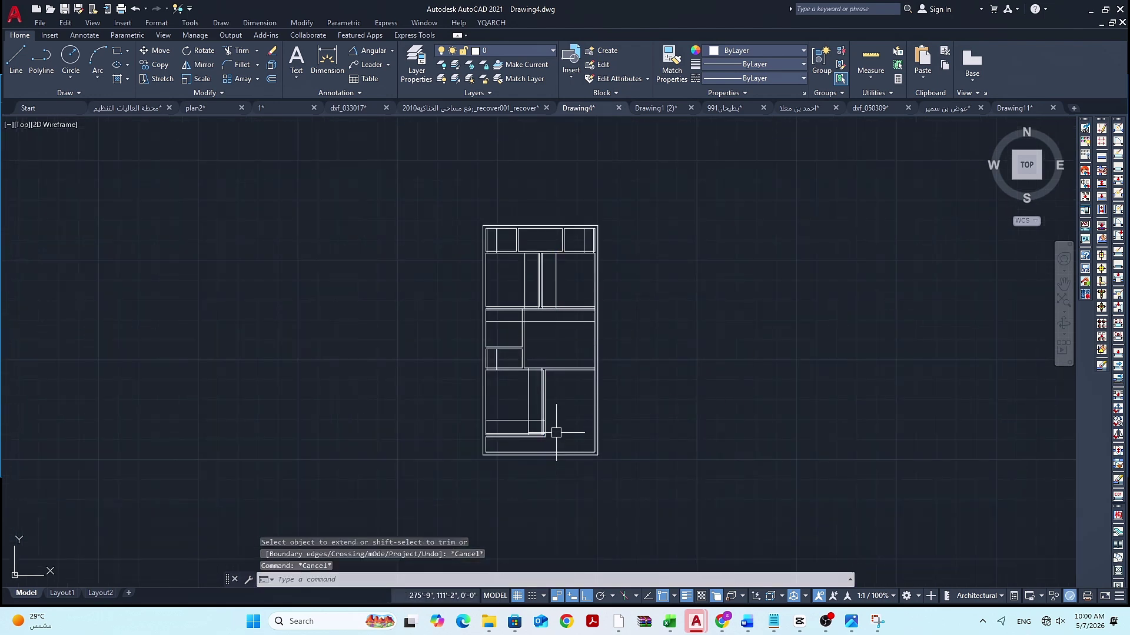
Trim the lower-left room's right partition between the two horizontal door lines to open a doorway
type("t or")
key("space")
scroll(544, 425, "up", 2)
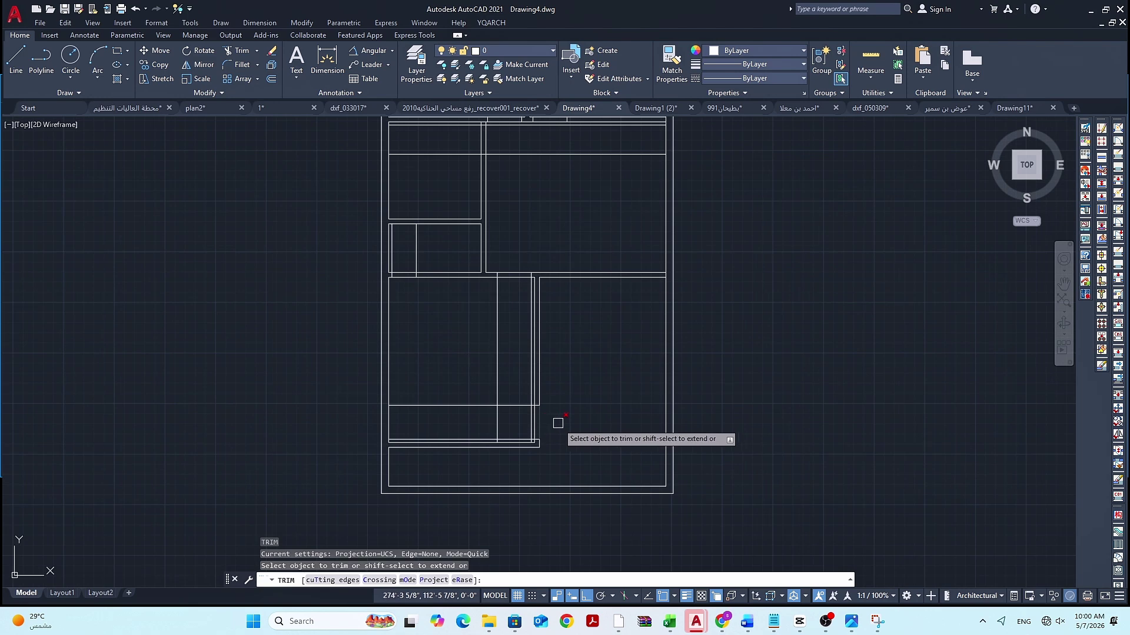
left_click_drag(558, 422, 516, 423)
scroll(535, 399, "up", 4)
scroll(528, 422, "up", 4)
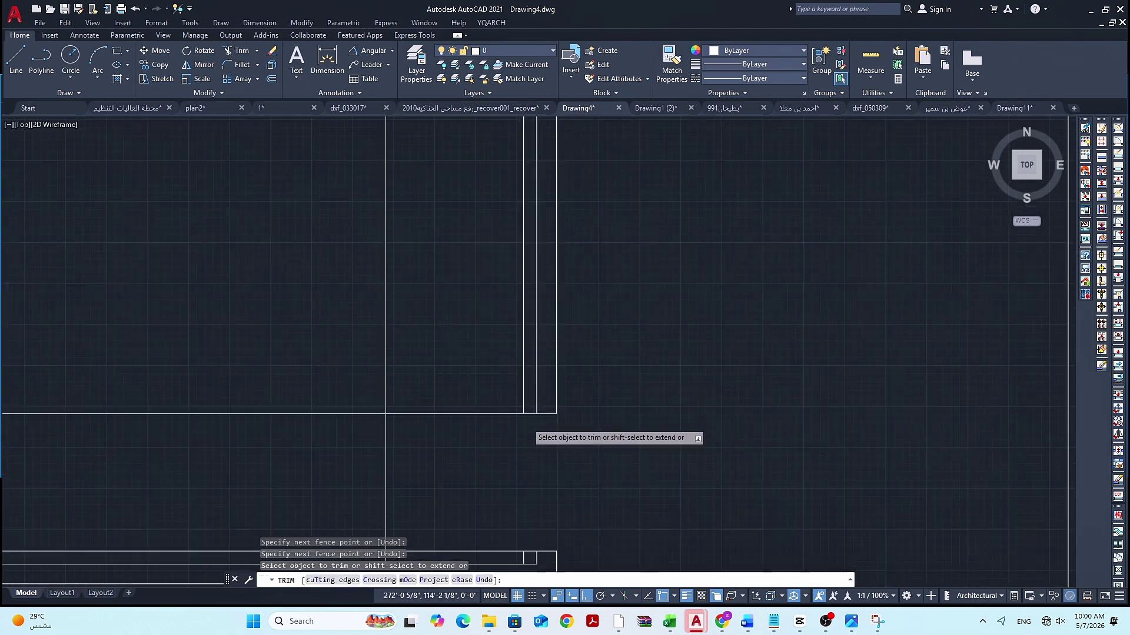
left_click(530, 408)
scroll(520, 392, "down", 4)
key("ctrl+z")
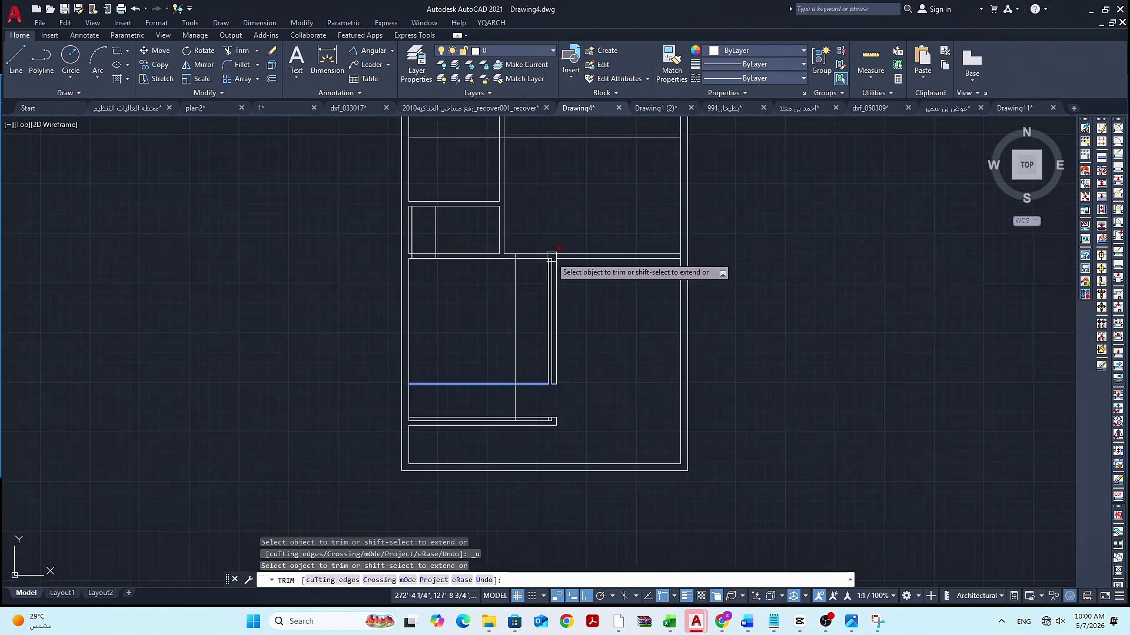
Trim a door opening in the lower-left room's top wall and cut away the vertical door lines inside the room
left_click(528, 259)
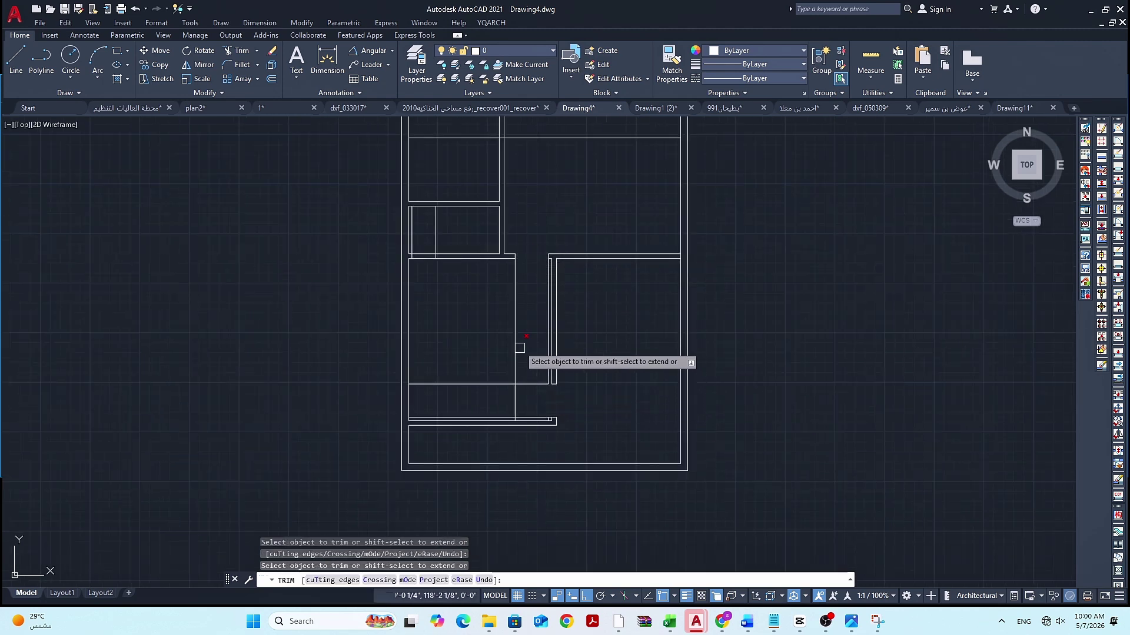
left_click(511, 284)
left_click(548, 270)
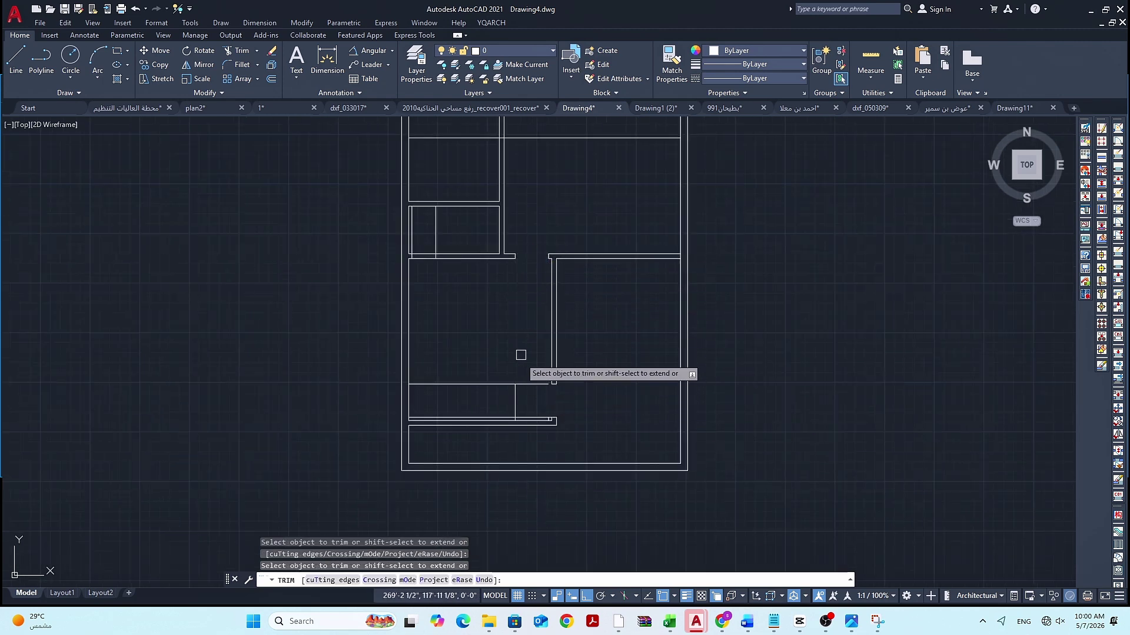
Trim away the leftover horizontal and vertical door lines near the bottom of the lower-left room
scroll(550, 424, "up", 7)
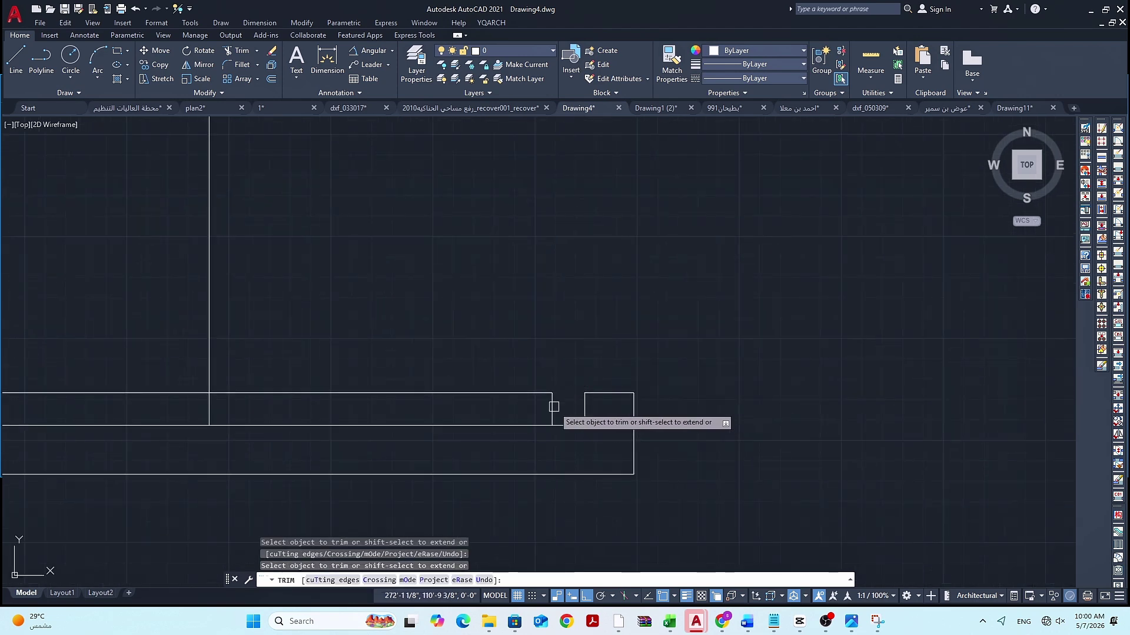
scroll(553, 403, "down", 5)
left_click(525, 283)
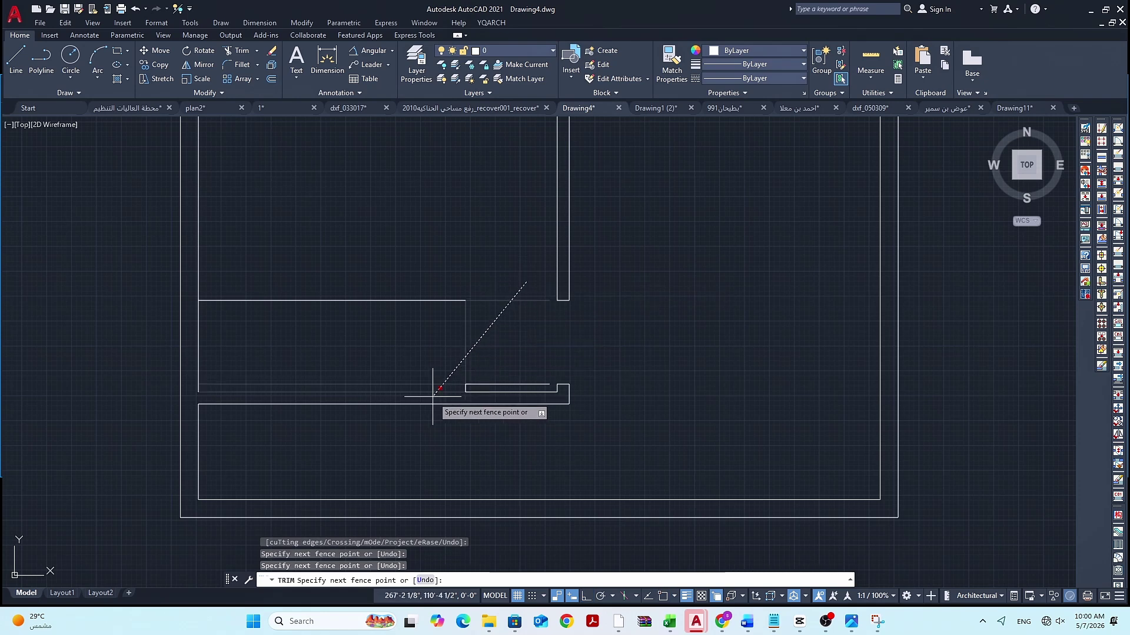
left_click(465, 382)
scroll(473, 383, "up", 2)
left_click(457, 386)
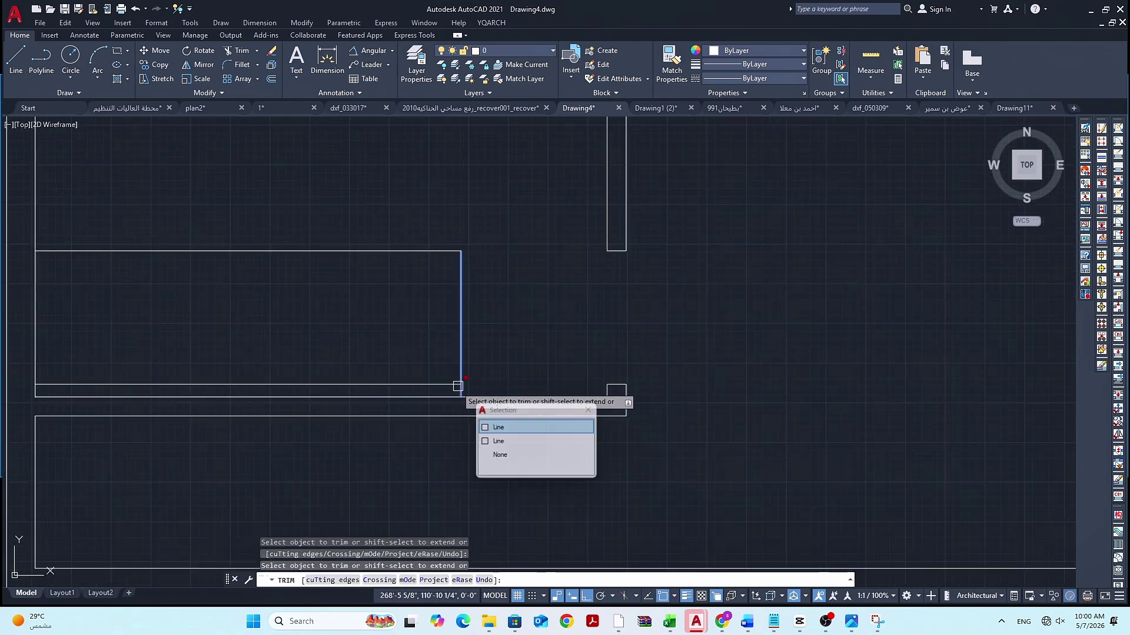
left_click(454, 384)
left_click(457, 377)
left_click(446, 251)
scroll(448, 322, "down", 5)
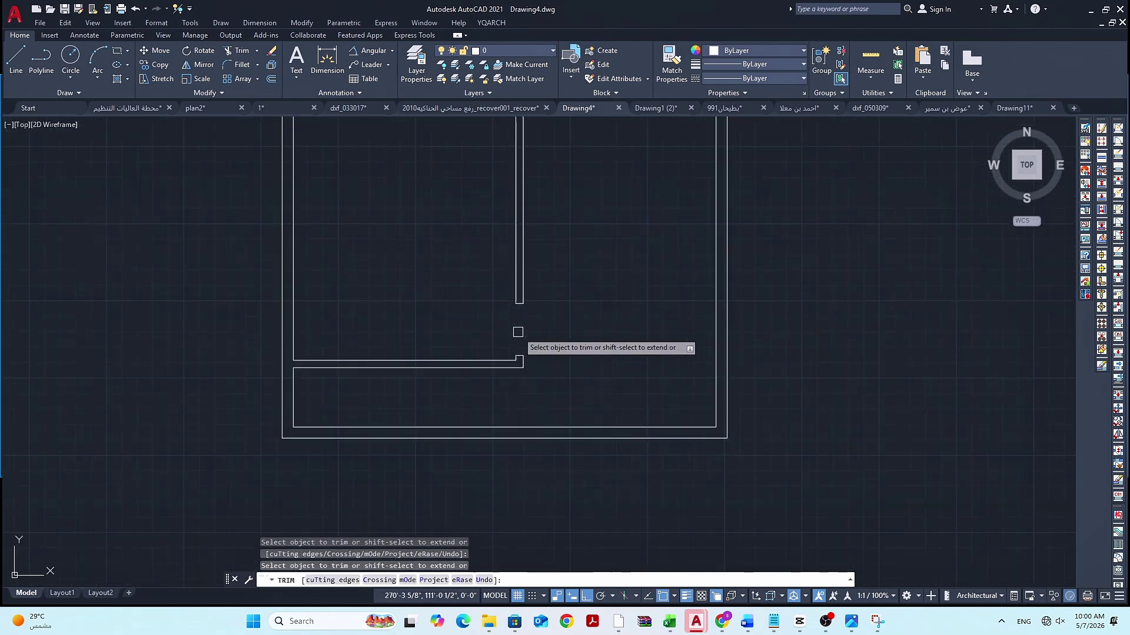
Trim the small middle-left room's bottom wall between its door lines and remove the leftover lines inside the room
scroll(542, 391, "up", 2)
scroll(464, 327, "up", 4)
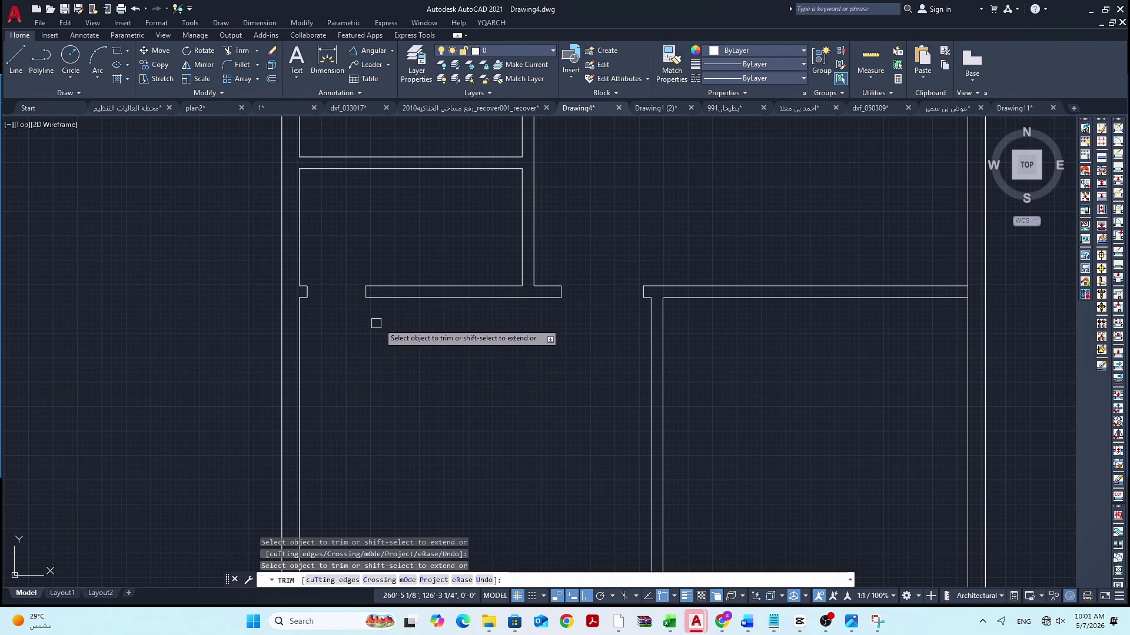
scroll(459, 277, "down", 4)
Trim a door opening in the upper part of the middle-left room's right partition and remove the leftover horizontal lines
scroll(441, 305, "up", 2)
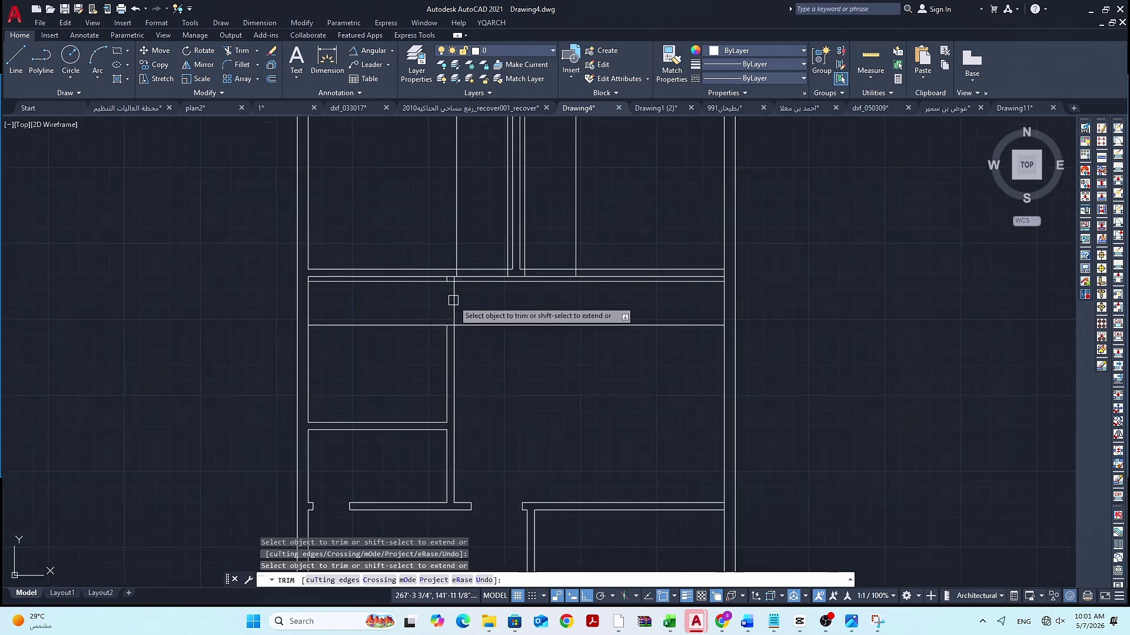
left_click(453, 300)
left_click(465, 324)
left_click(439, 324)
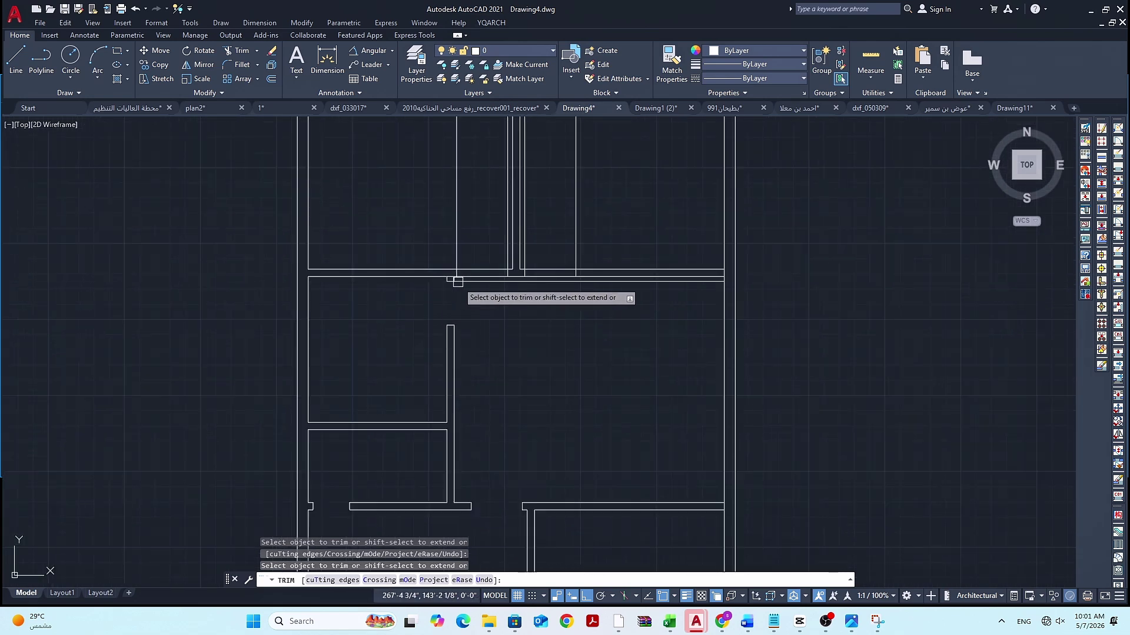
left_click(459, 281)
scroll(448, 278, "up", 5)
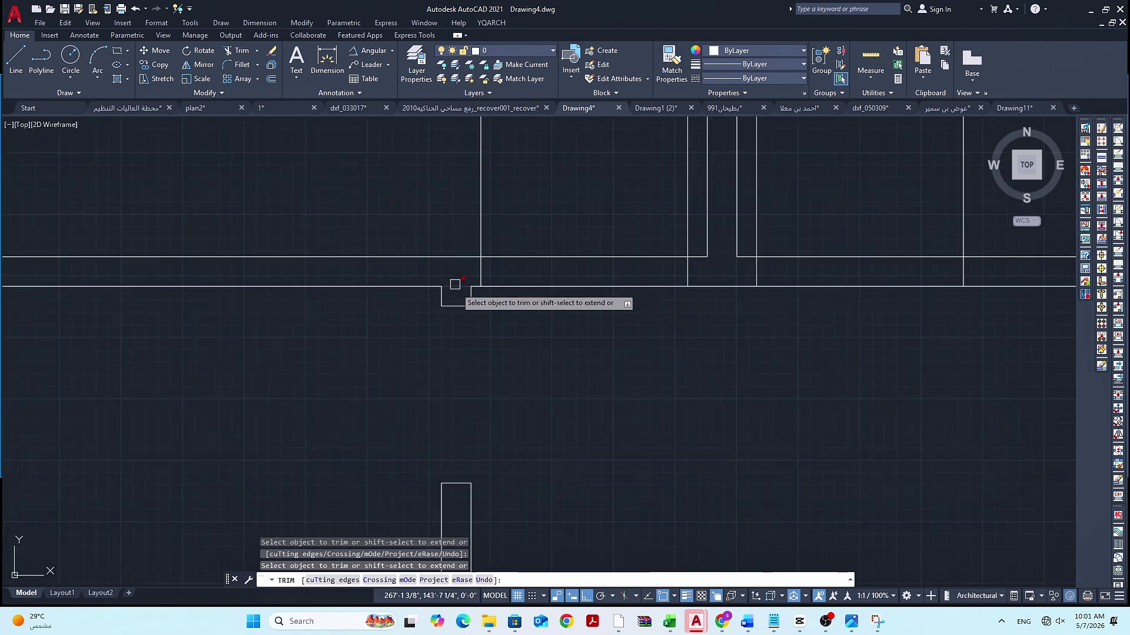
Trim a door opening in the bottom wall of each room below the top row and remove their leftover vertical door lines
left_click(562, 288)
left_click(560, 257)
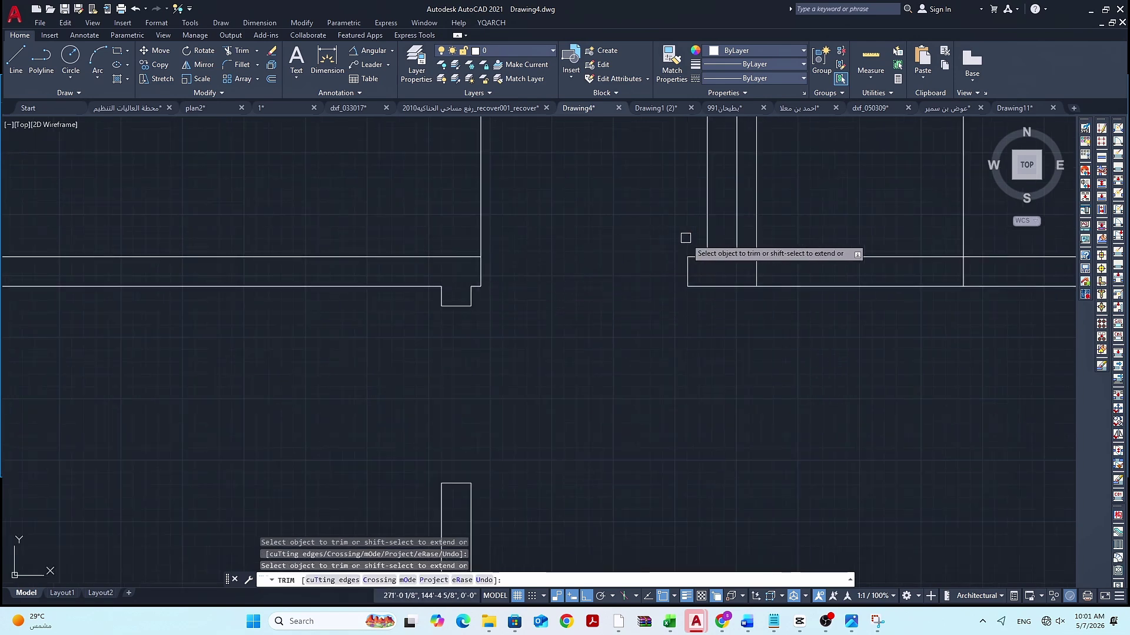
scroll(435, 342, "down", 4)
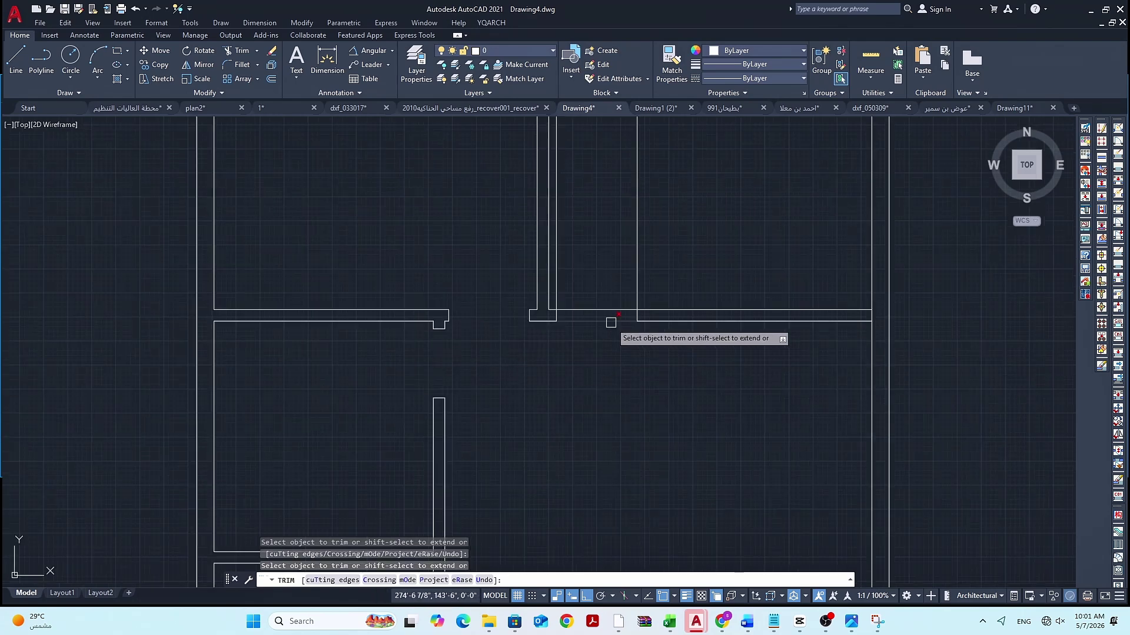
scroll(567, 412, "down", 8)
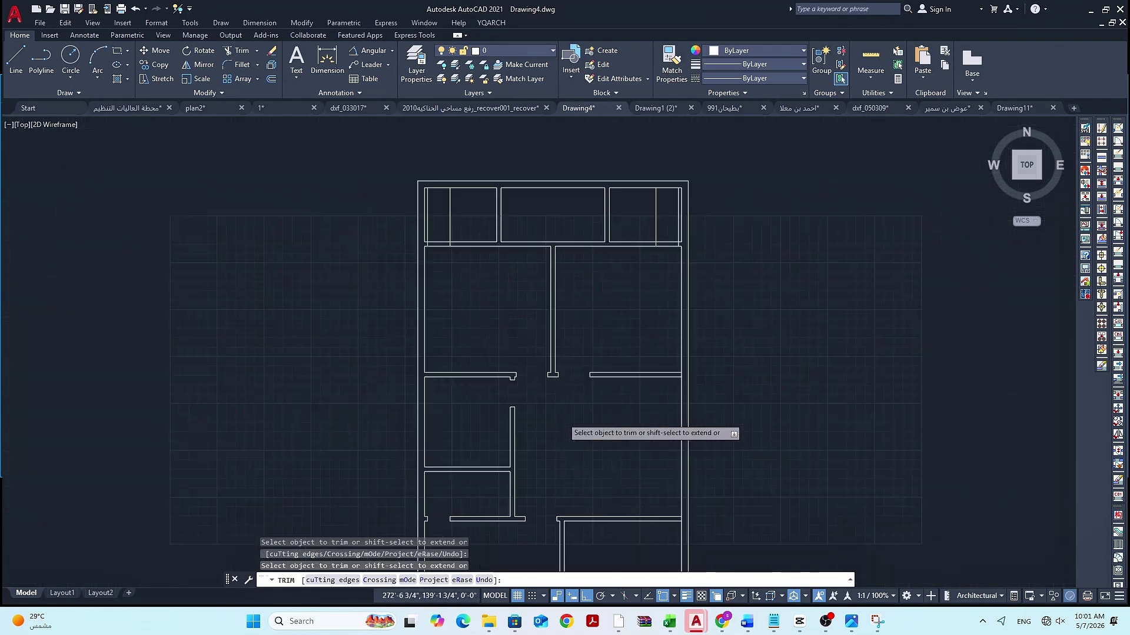
Trim away the leftover vertical door lines inside the two corner rooms of the top row
scroll(600, 365, "up", 4)
scroll(601, 350, "up", 4)
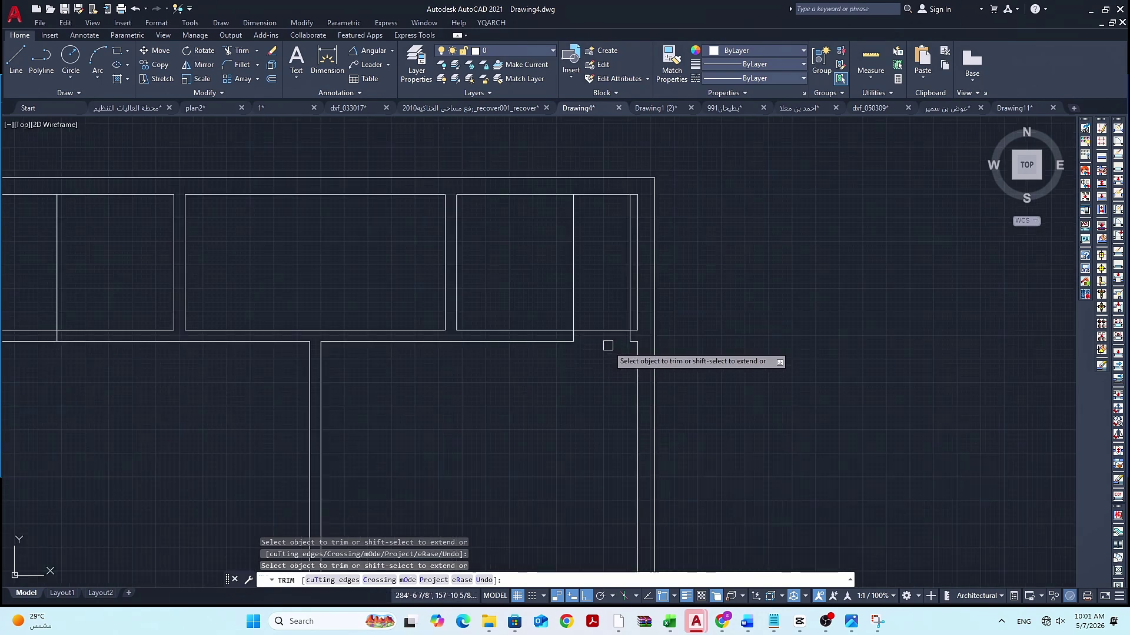
left_click(574, 321)
scroll(594, 356, "down", 5)
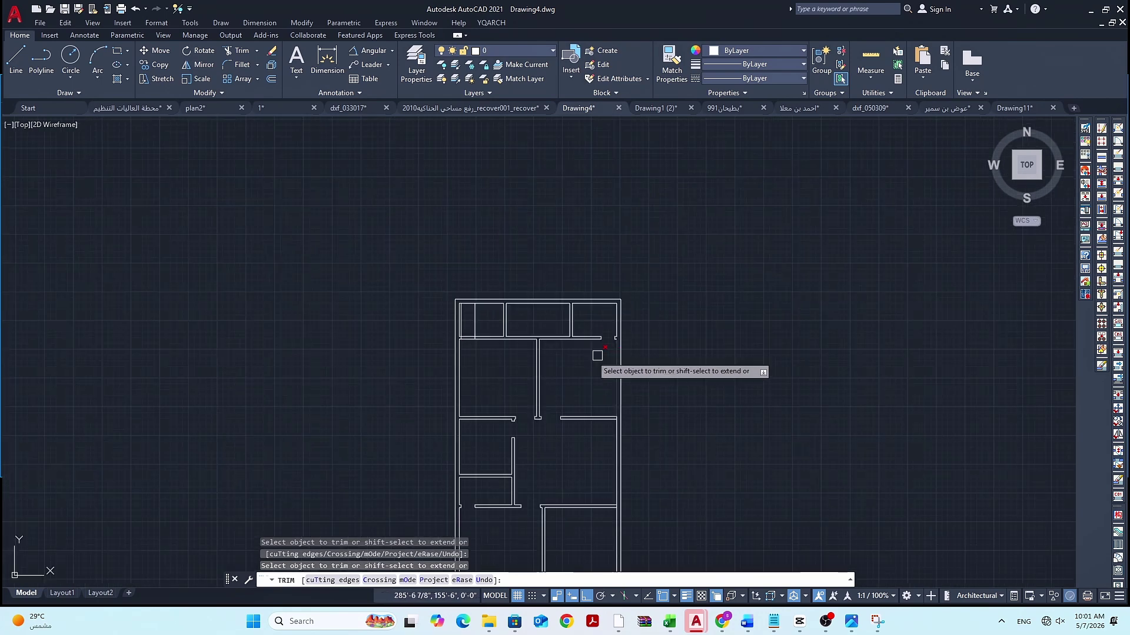
scroll(482, 335, "up", 3)
left_click(450, 312)
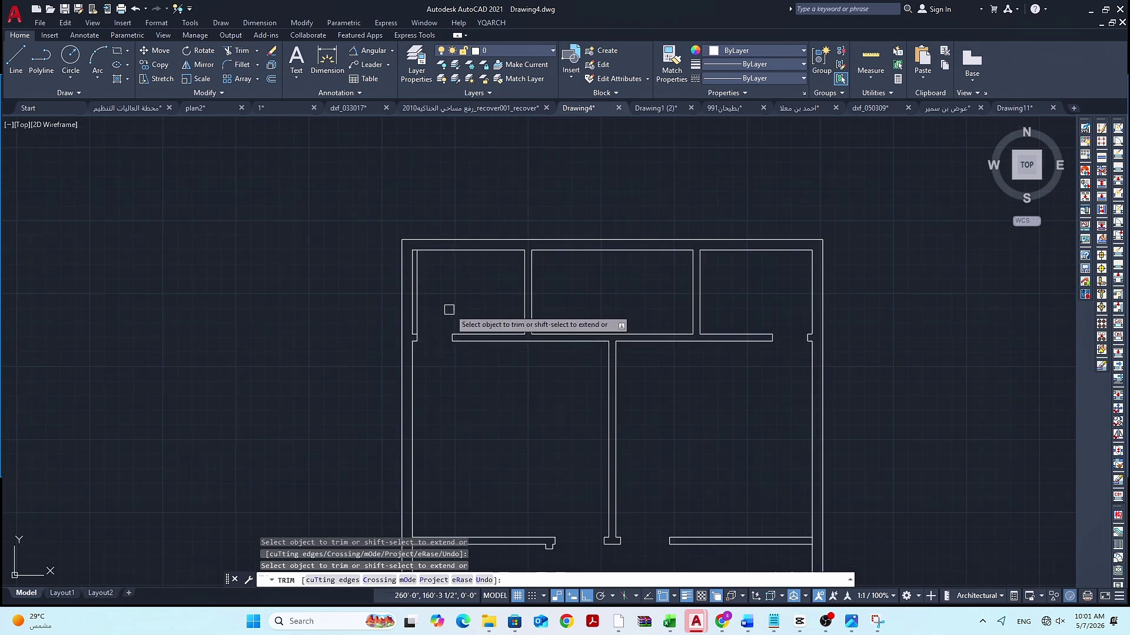
left_click(419, 305)
scroll(506, 317, "down", 5)
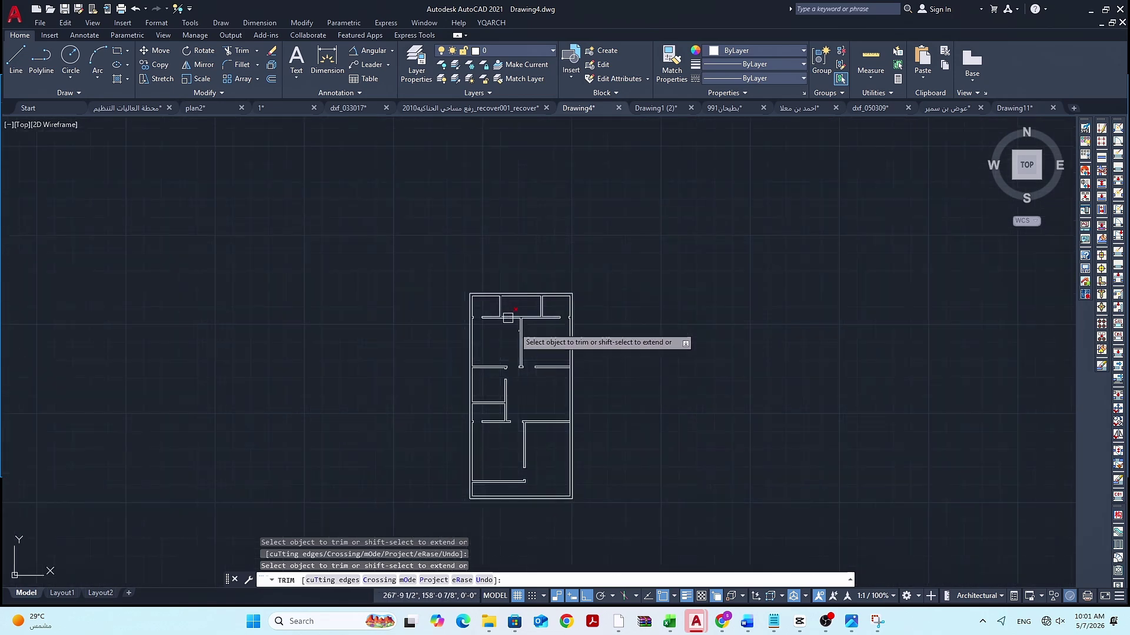
scroll(530, 441, "up", 1)
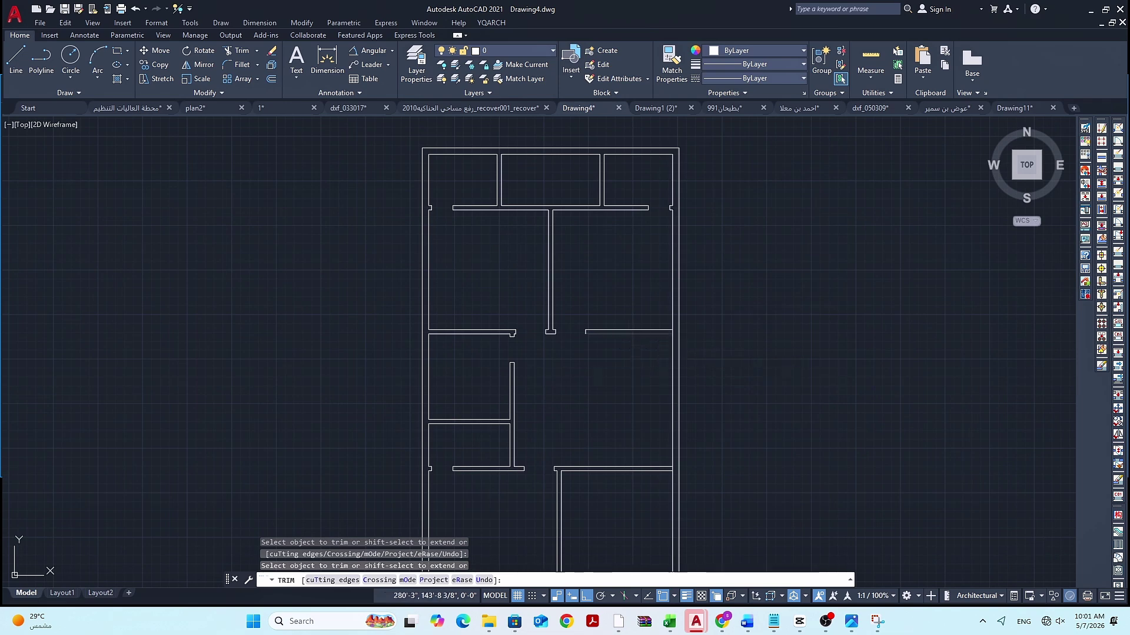
key("Escape")
key("Escape")
key("Escape")
scroll(642, 341, "up", 2)
key("space")
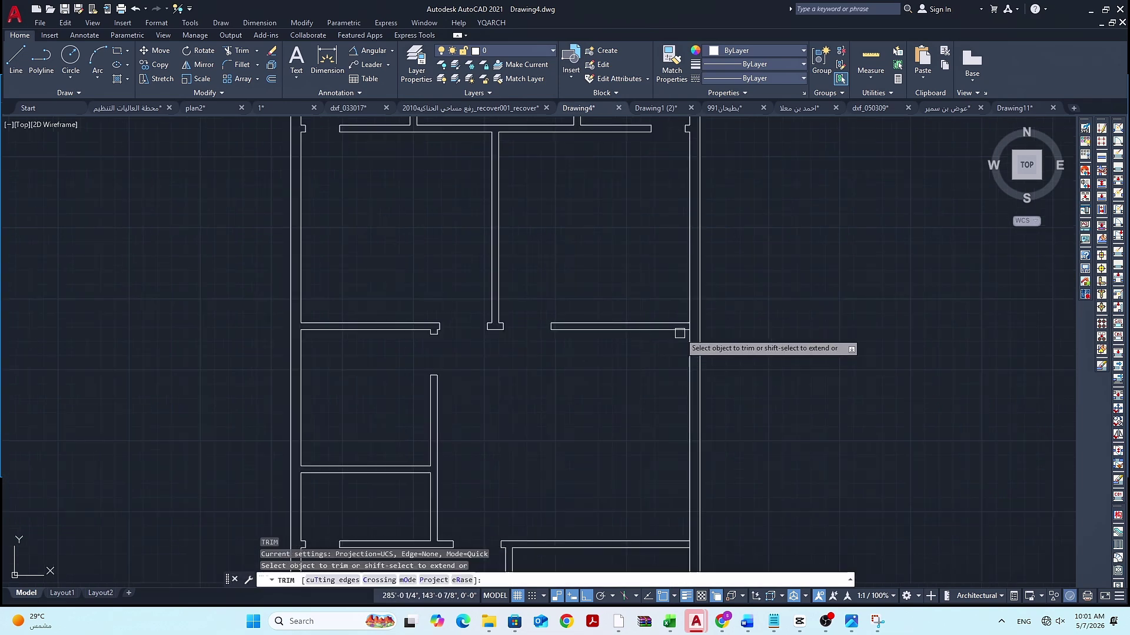
scroll(683, 330, "up", 3)
key("Escape")
key("Escape")
key("Escape")
Draw a polyline across the bottom wall of the right-hand room below the top row, at the wall segment's midpoint
type("P")
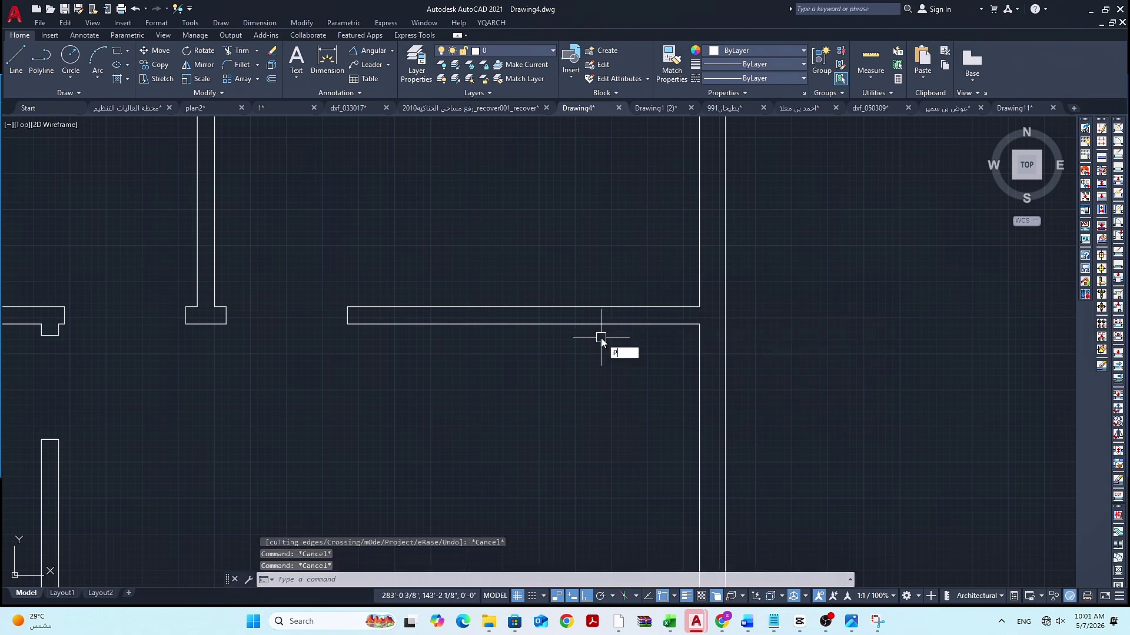
type("L")
key("Return")
left_click(523, 323)
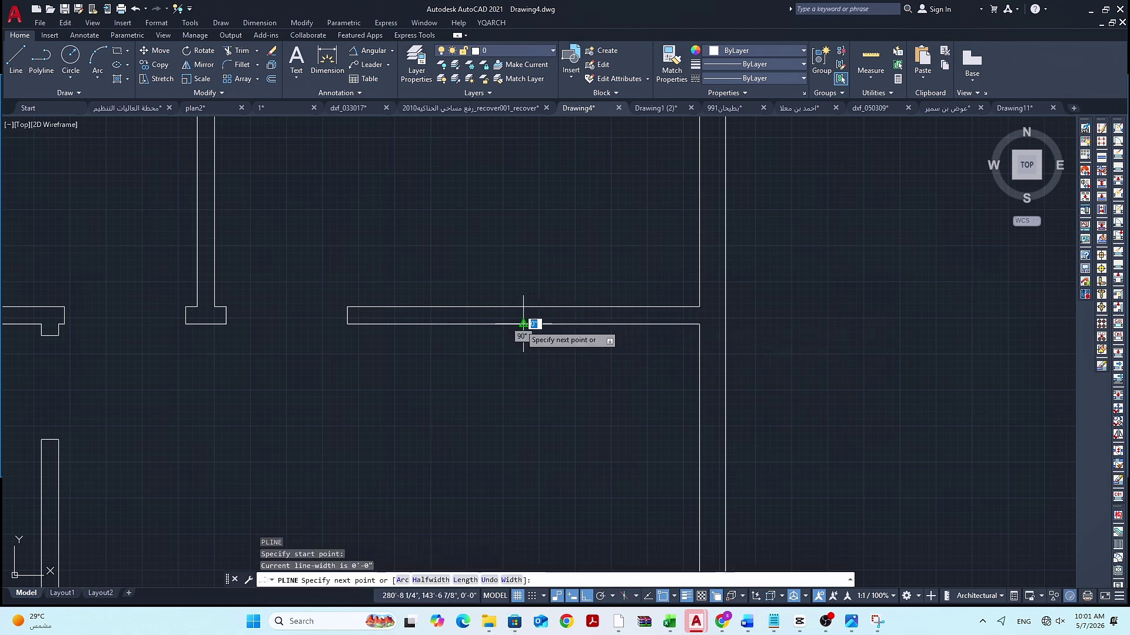
left_click(523, 306)
key("Escape")
key("Escape")
key("Escape")
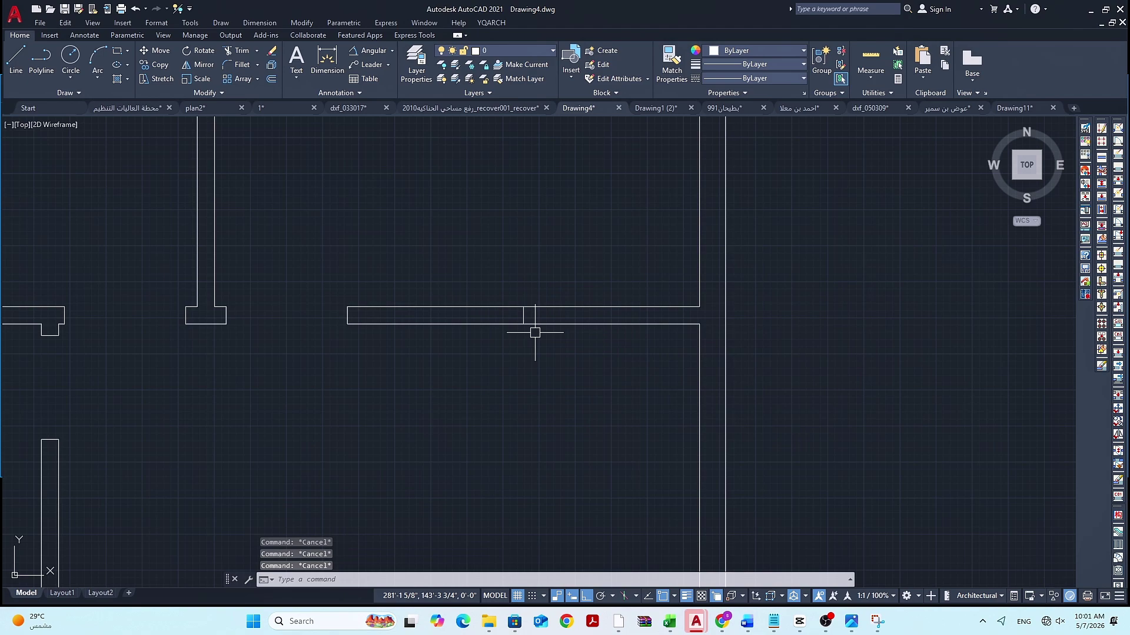
Offset the short cross line in the right-hand room's bottom wall by 30 inches to both sides
type("O")
key("Return")
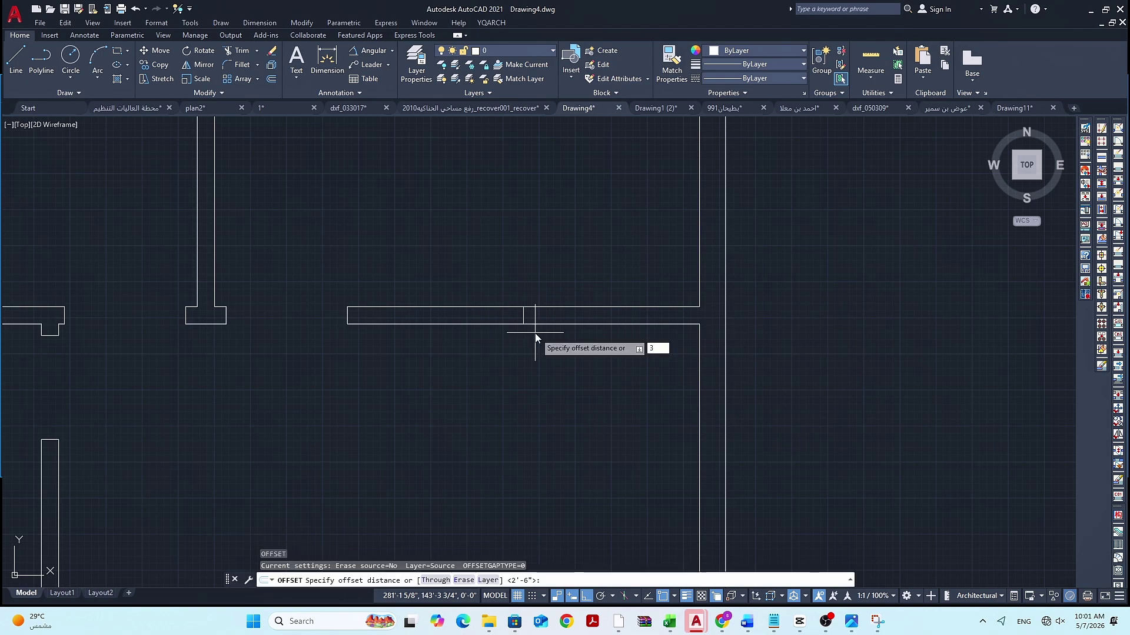
key("Return")
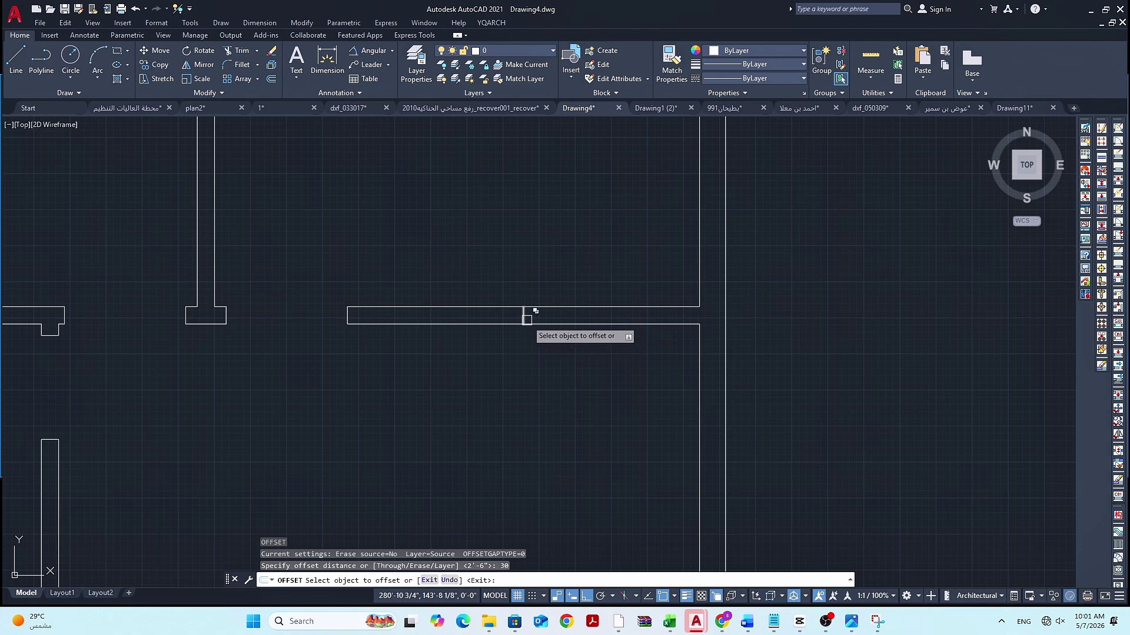
left_click(523, 318)
left_click(592, 315)
left_click(523, 317)
left_click(509, 321)
key("Escape")
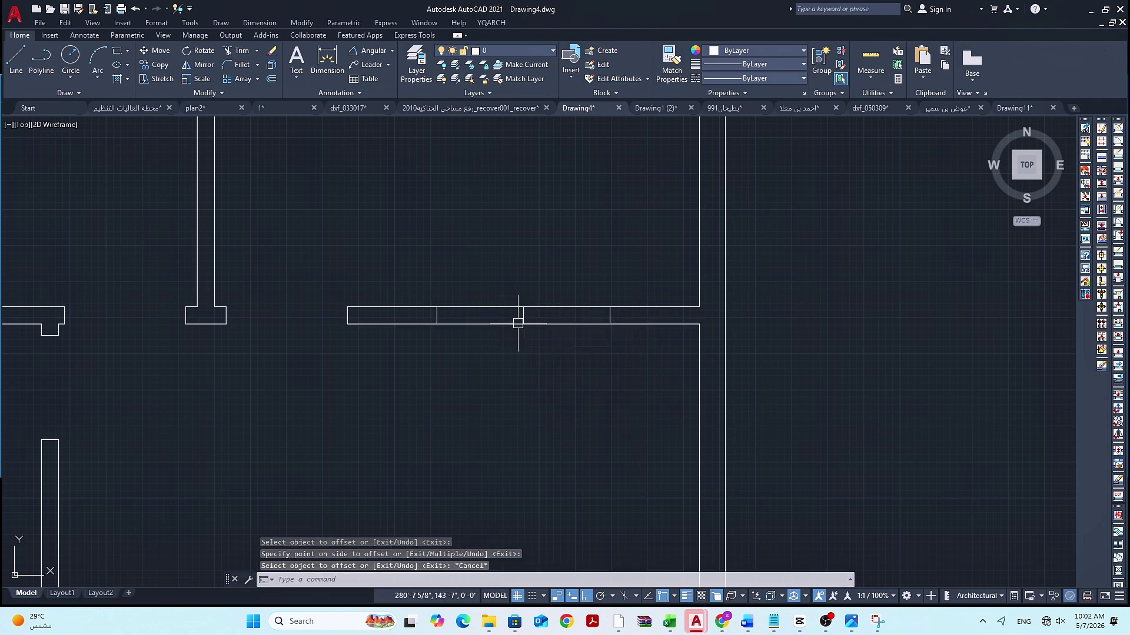
Delete the original middle cross line from the right-hand room's bottom wall
key("Escape")
left_click(523, 316)
mouse_move(523, 316)
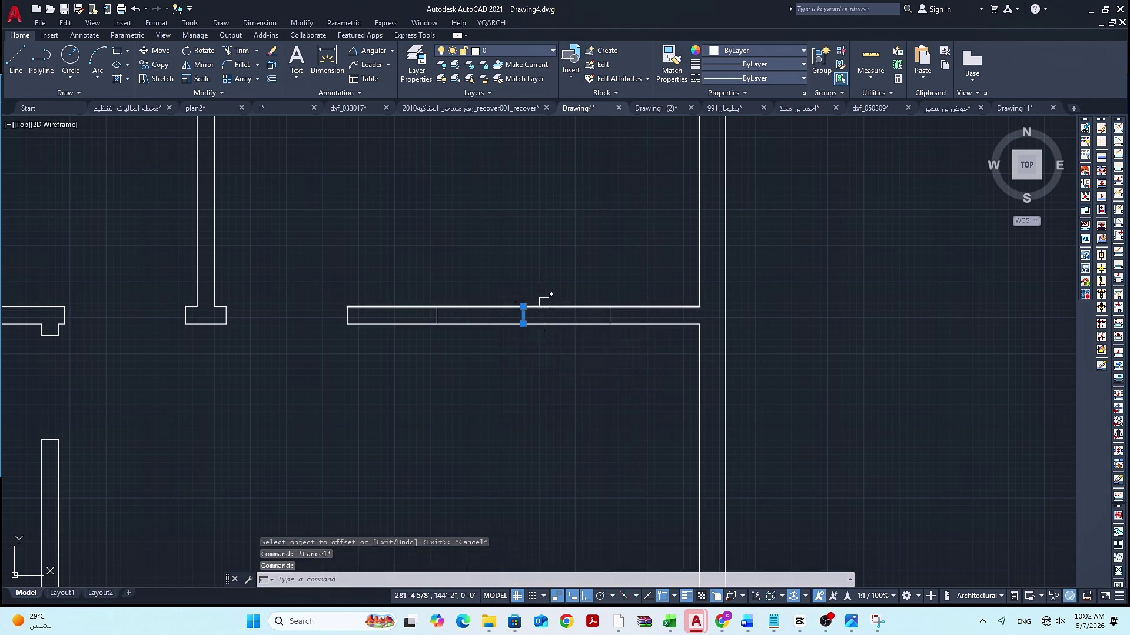
key("Delete")
scroll(540, 344, "down", 5)
key("Escape")
key("Escape")
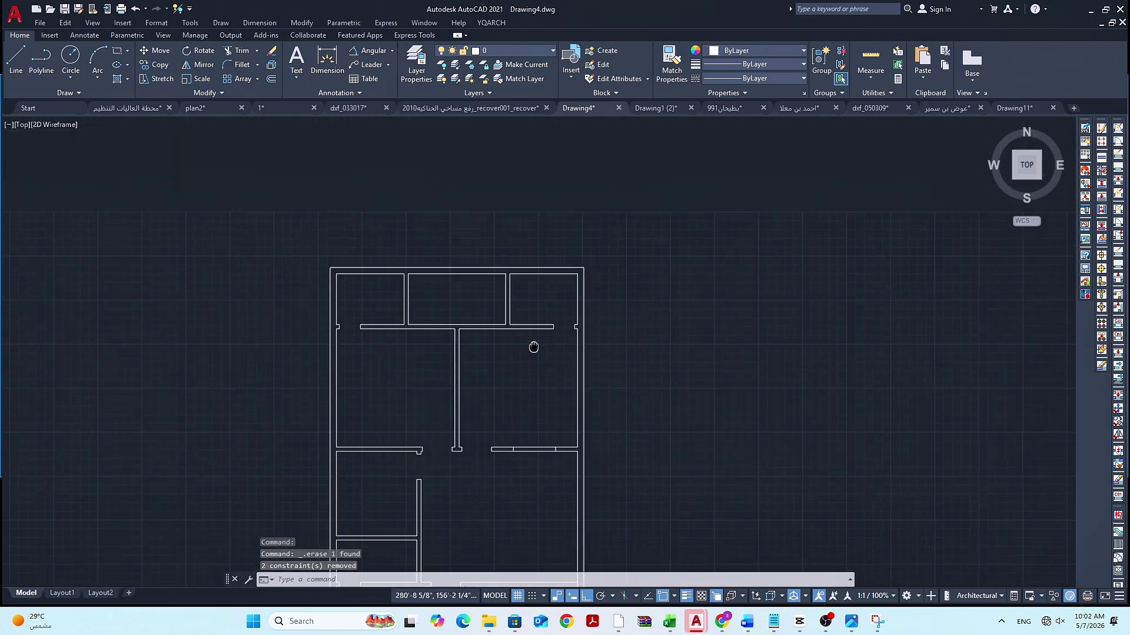
Draw a polyline across the partition between the top row's middle and right rooms, at the partition's midpoint
scroll(532, 345, "up", 5)
type("pl")
key("Return")
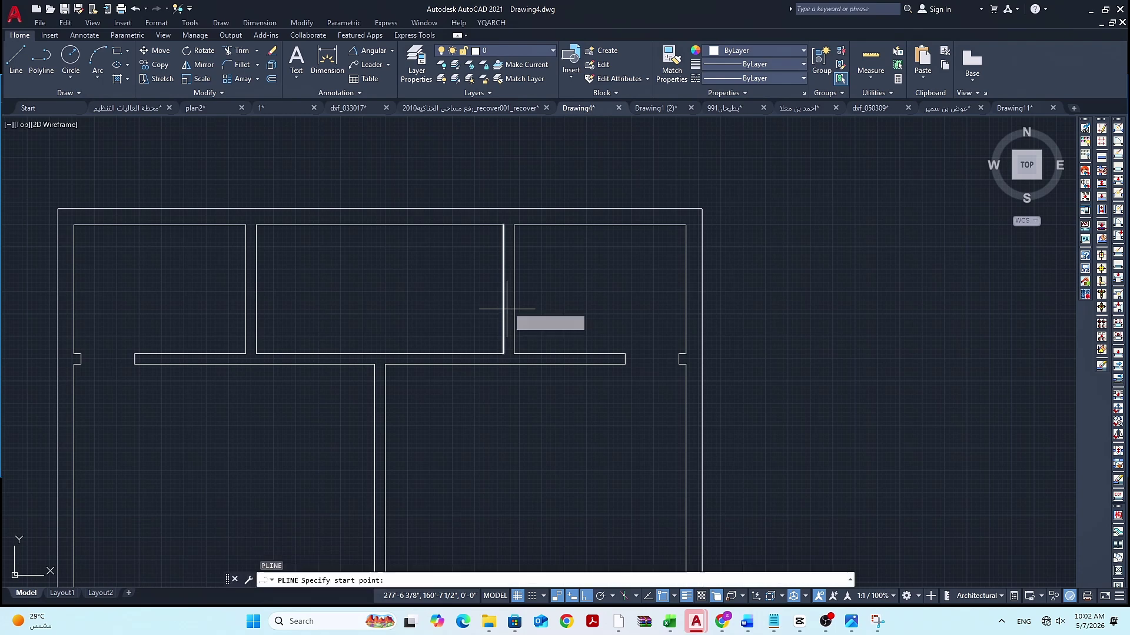
left_click(503, 289)
left_click(515, 289)
key("Return")
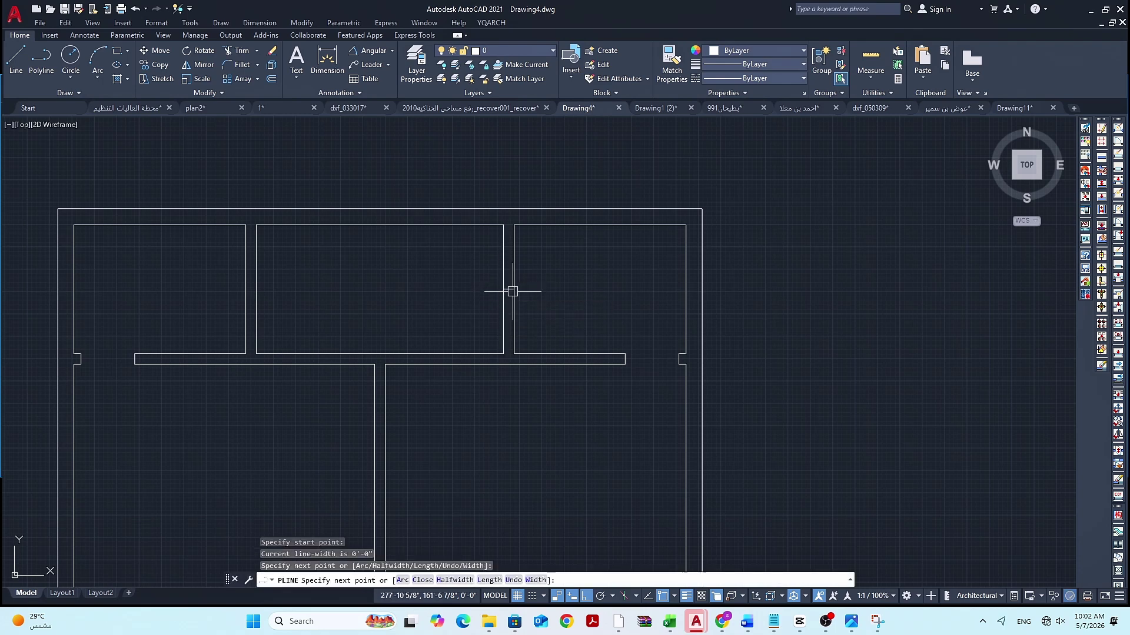
Offset the partition's cross line 9 inches above and below, and erase the original middle line
scroll(513, 286, "up", 4)
type("o")
key("Return")
type("9")
key("Return")
left_click(510, 284)
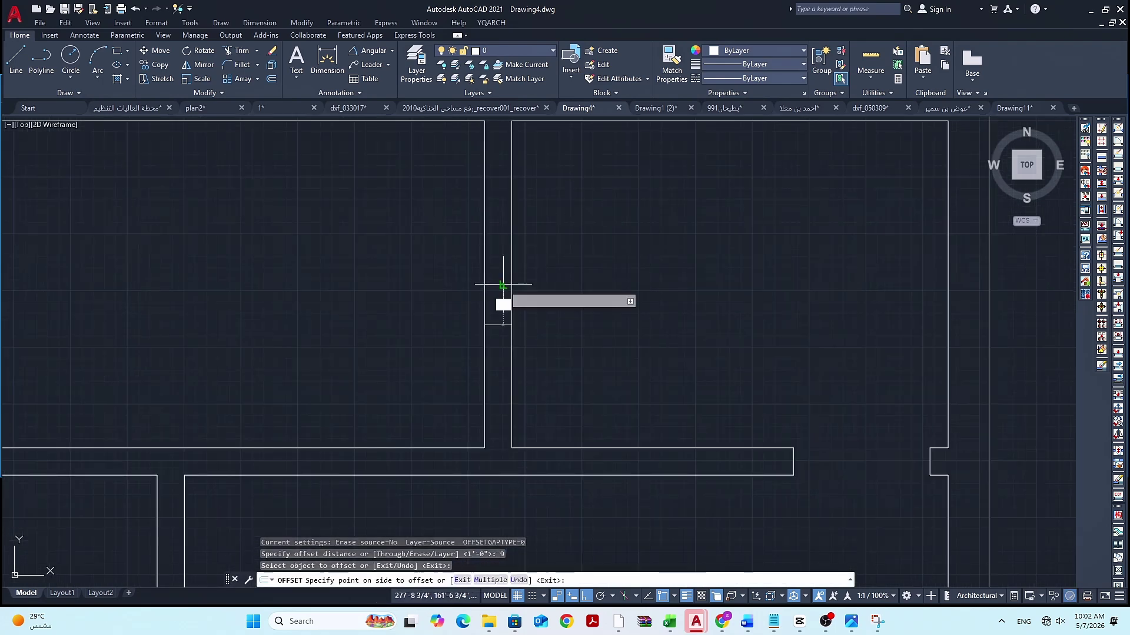
left_click(503, 268)
key("Escape")
key("Escape")
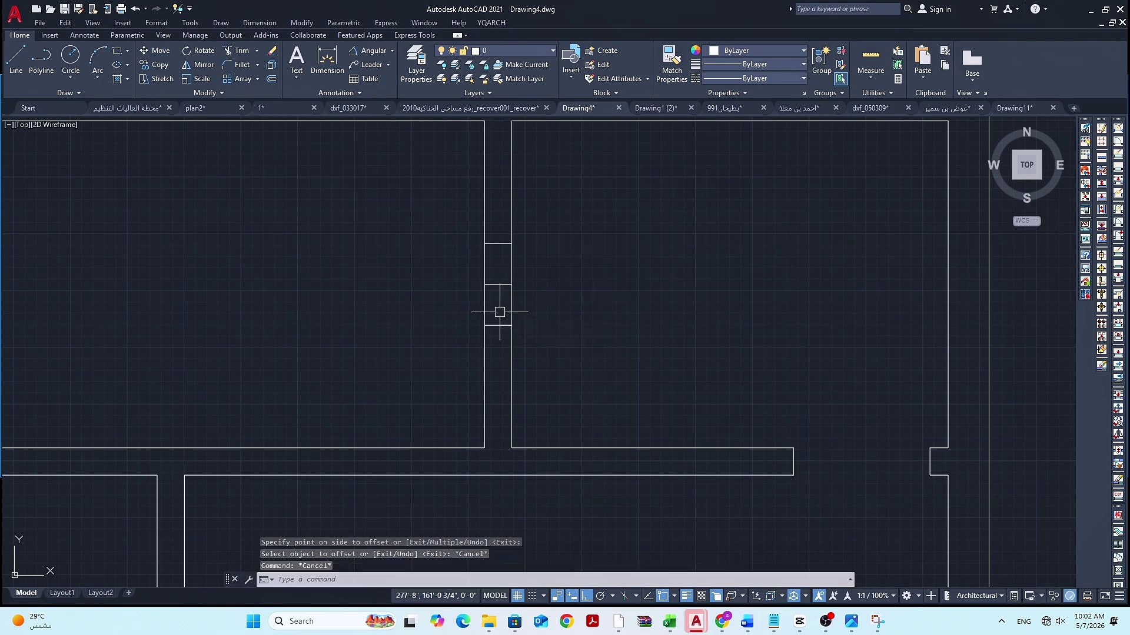
type("e")
key("Return")
left_click(501, 284)
Copy the two cross lines from the top row's right partition to its left partition, using the partitions' bottom corners as reference points
type("co")
key("Return")
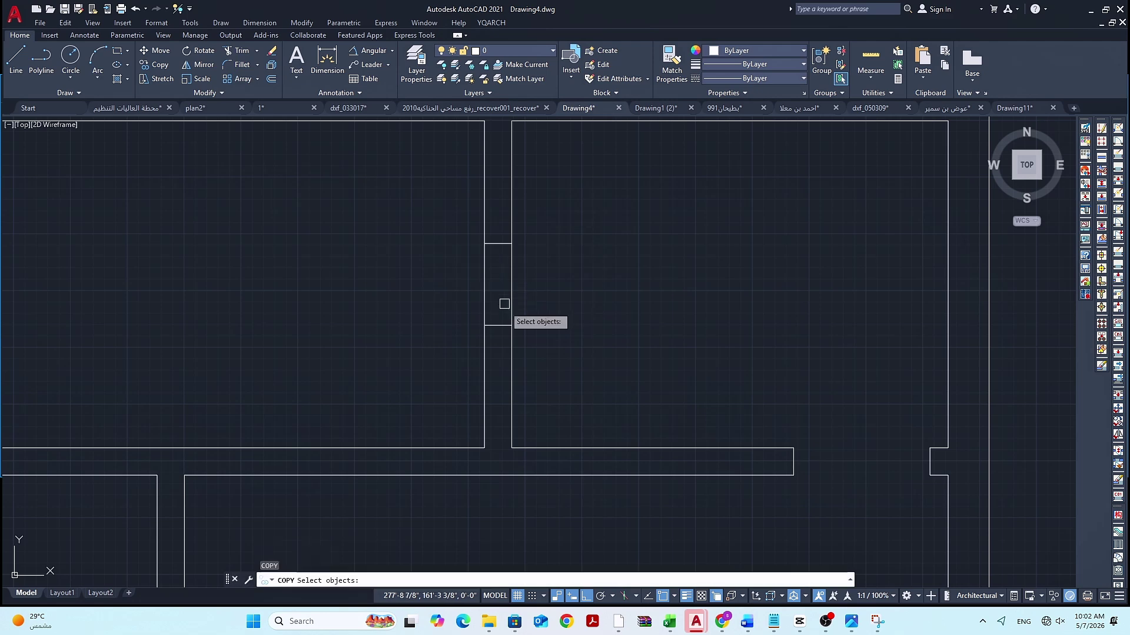
left_click(501, 327)
key("Return")
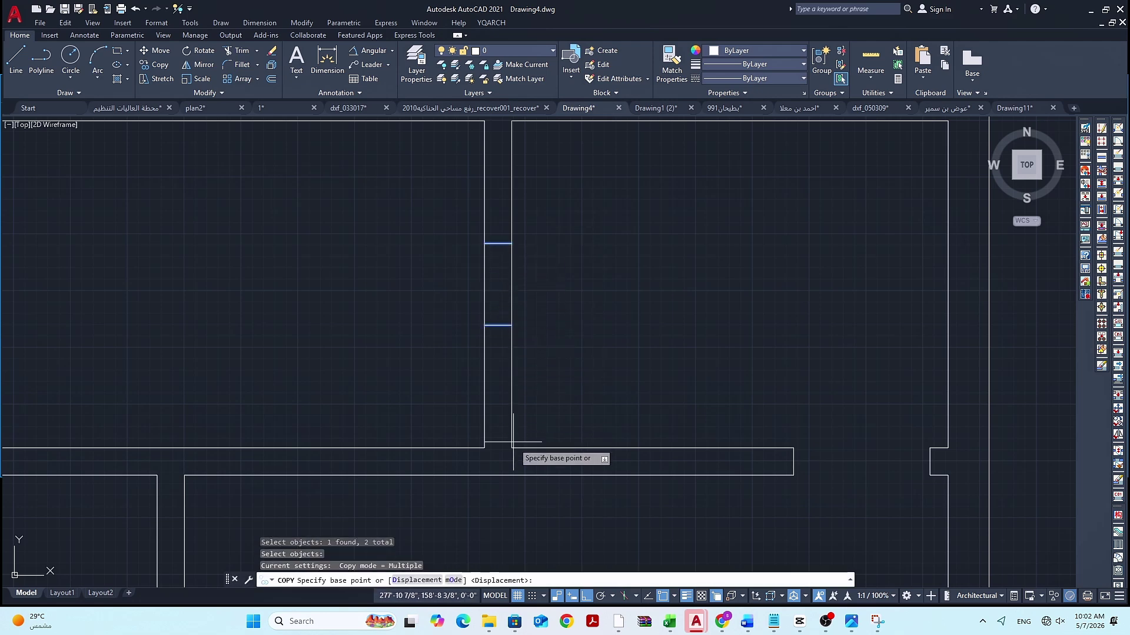
left_click(511, 447)
scroll(551, 401, "down", 4)
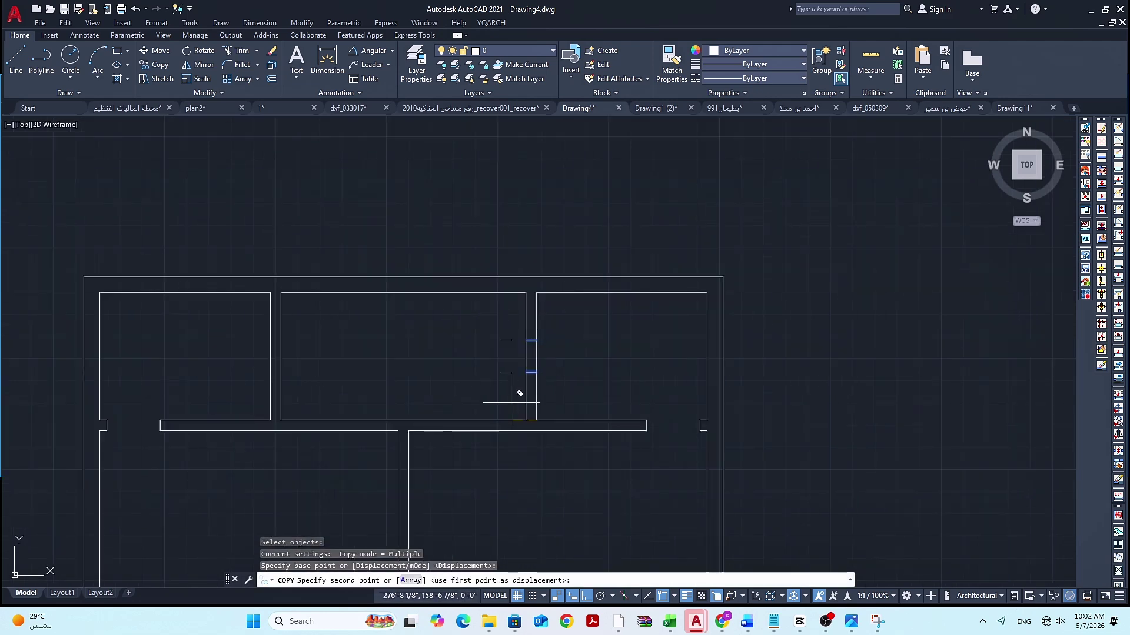
left_click(281, 420)
key("Escape")
key("Escape")
Offset the left wall line of the small middle-left room 6' into the room
scroll(294, 400, "down", 5)
scroll(308, 366, "up", 4)
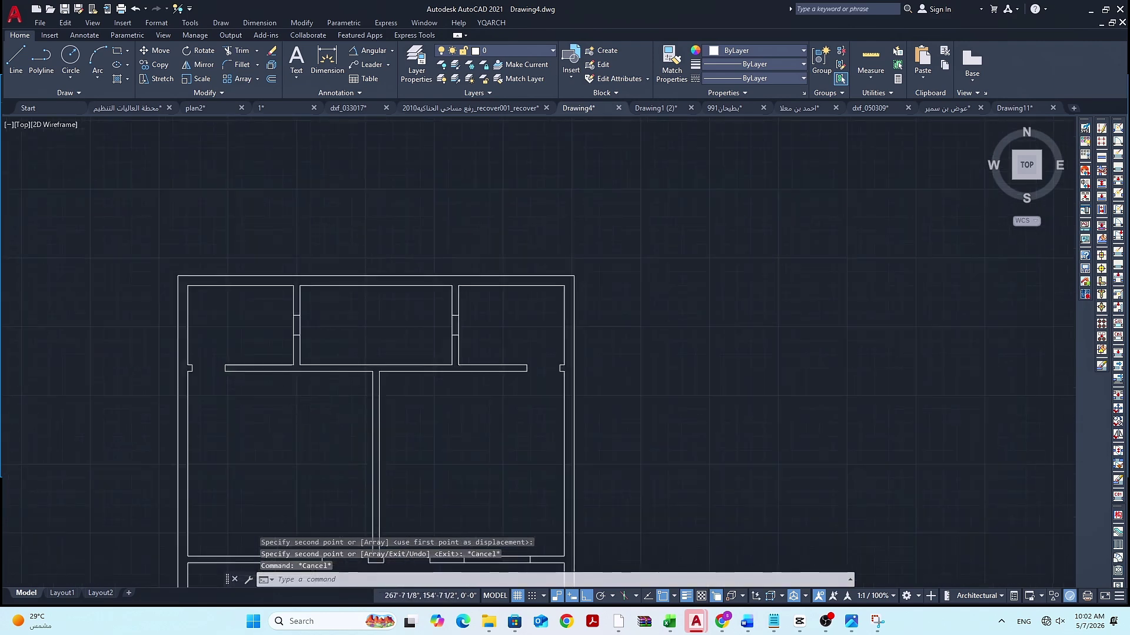
scroll(353, 295, "down", 4)
scroll(327, 416, "up", 5)
key("Escape")
key("Escape")
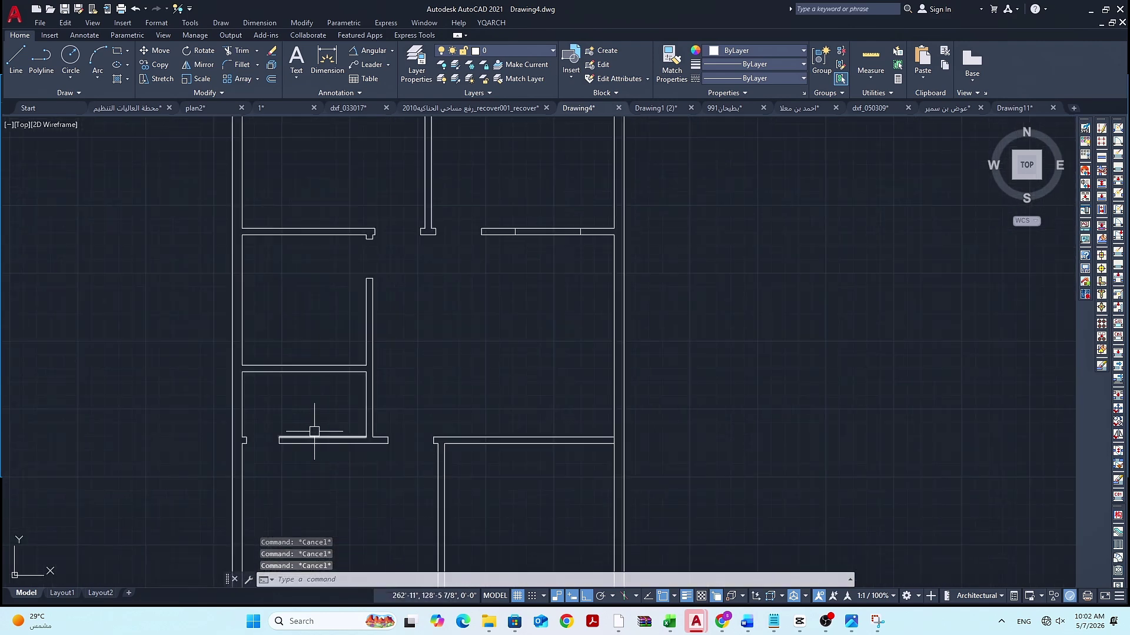
type("O")
key("Return")
type("6'")
key("Return")
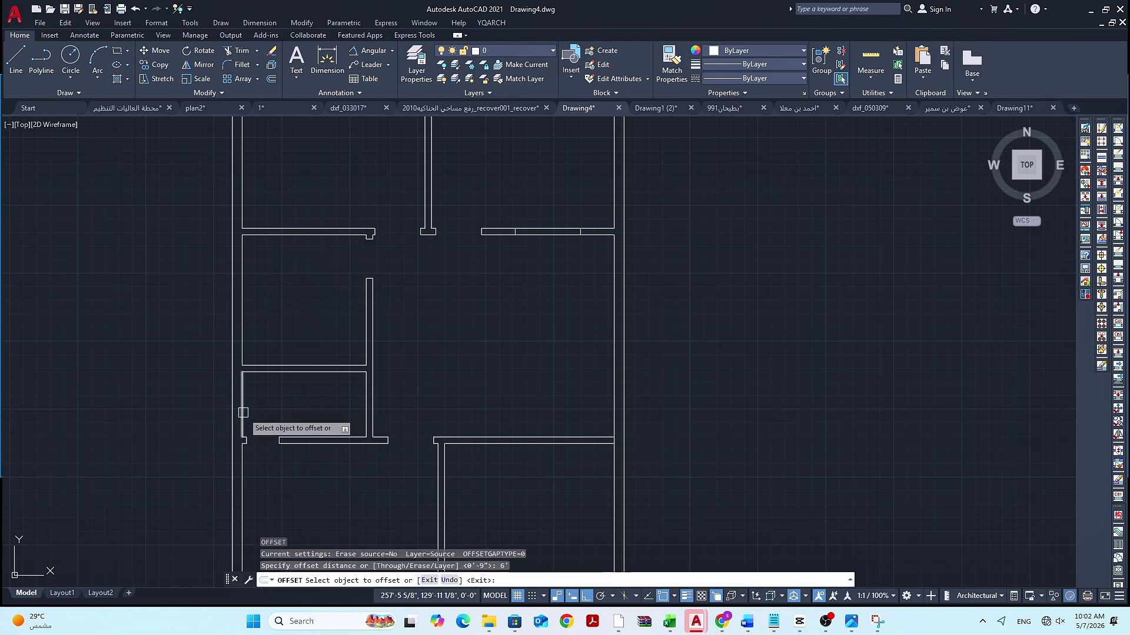
left_click(244, 400)
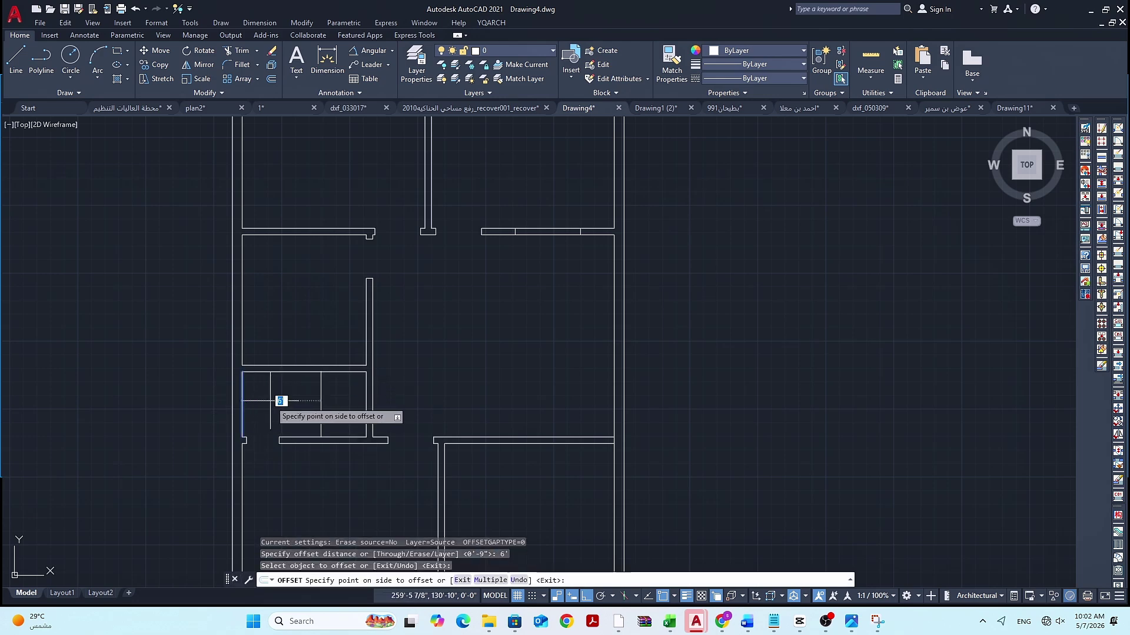
left_click(272, 401)
Offset the new vertical line in the small middle-left room 6 inches to the right to form a partition
key("Return")
key("Return")
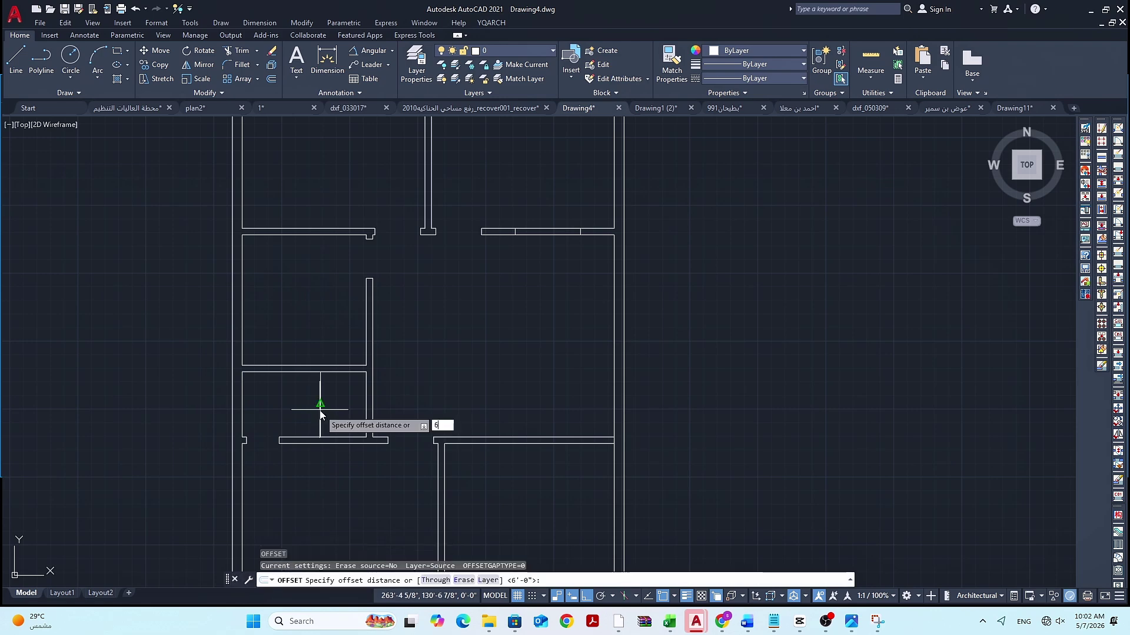
type("6")
key("Return")
left_click(321, 408)
scroll(334, 412, "up", 2)
key("Escape")
key("Escape")
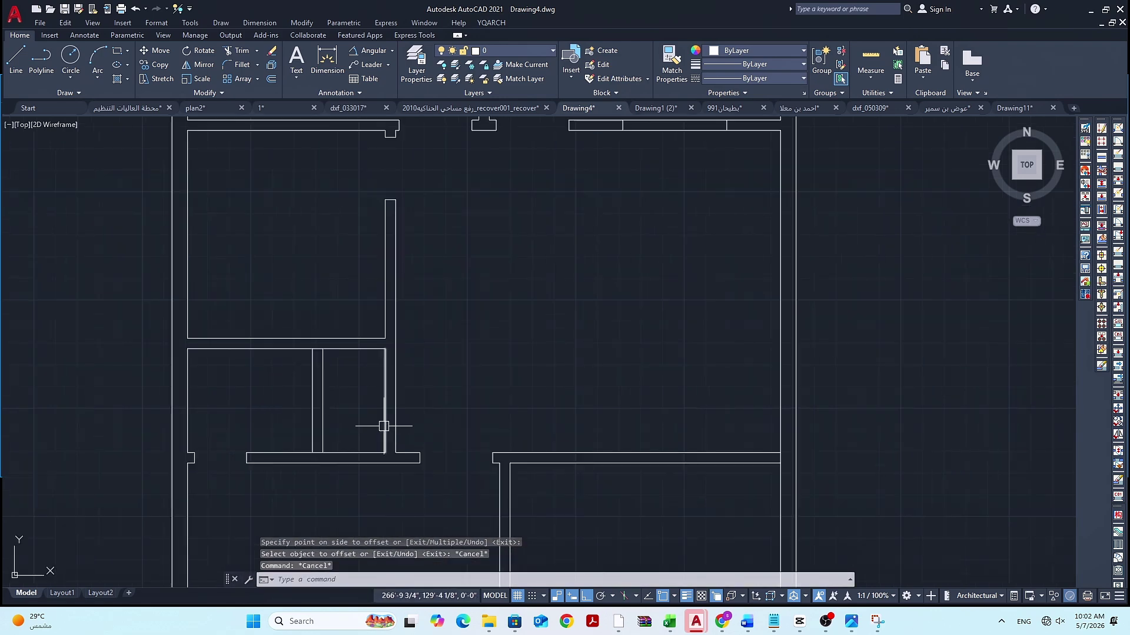
Draw a polyline across the new partition in the small middle-left room at its midpoint
type("pl")
key("Return")
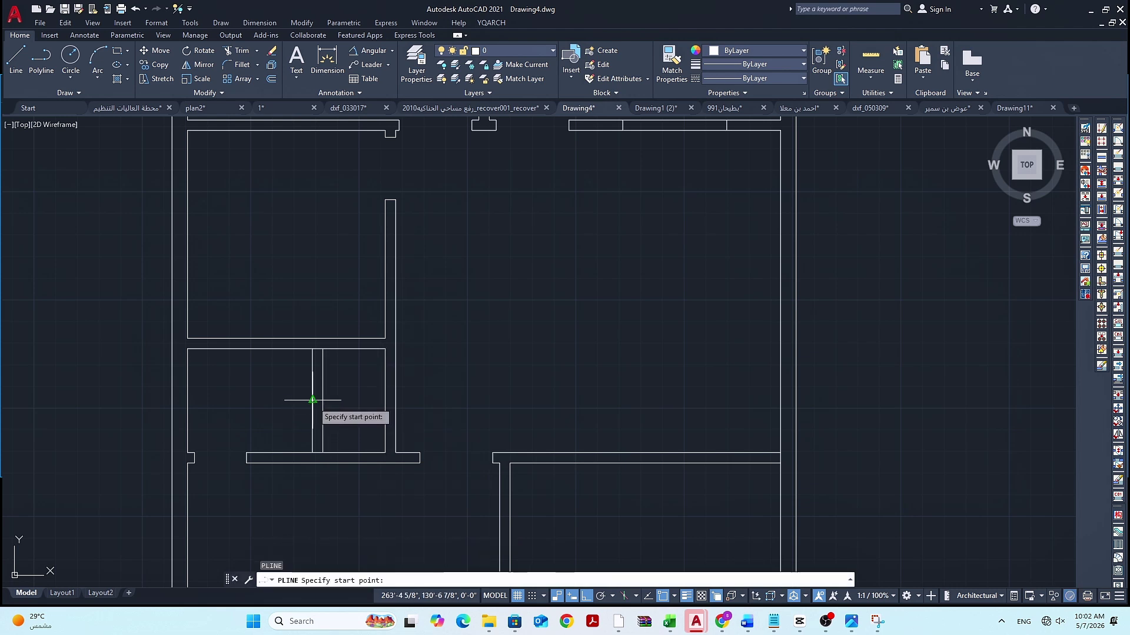
left_click(313, 400)
left_click(323, 400)
scroll(325, 412, "up", 2)
key("Escape")
key("Escape")
key("Escape")
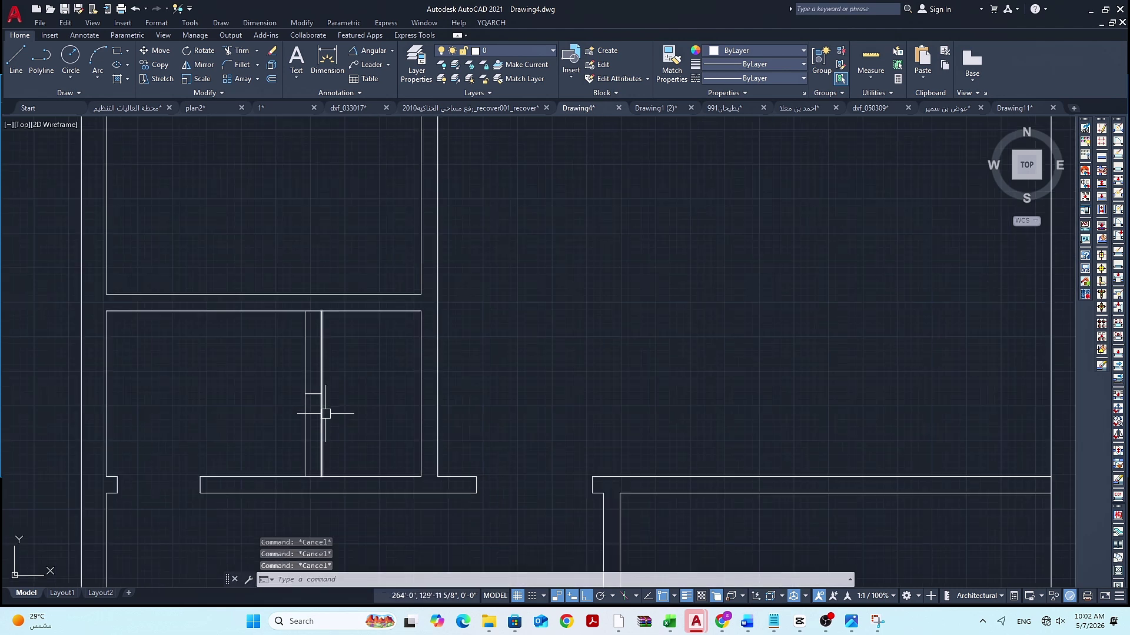
Offset the new partition's cross line by 9 inches above and below
type("o")
key("Return")
type("9")
key("Return")
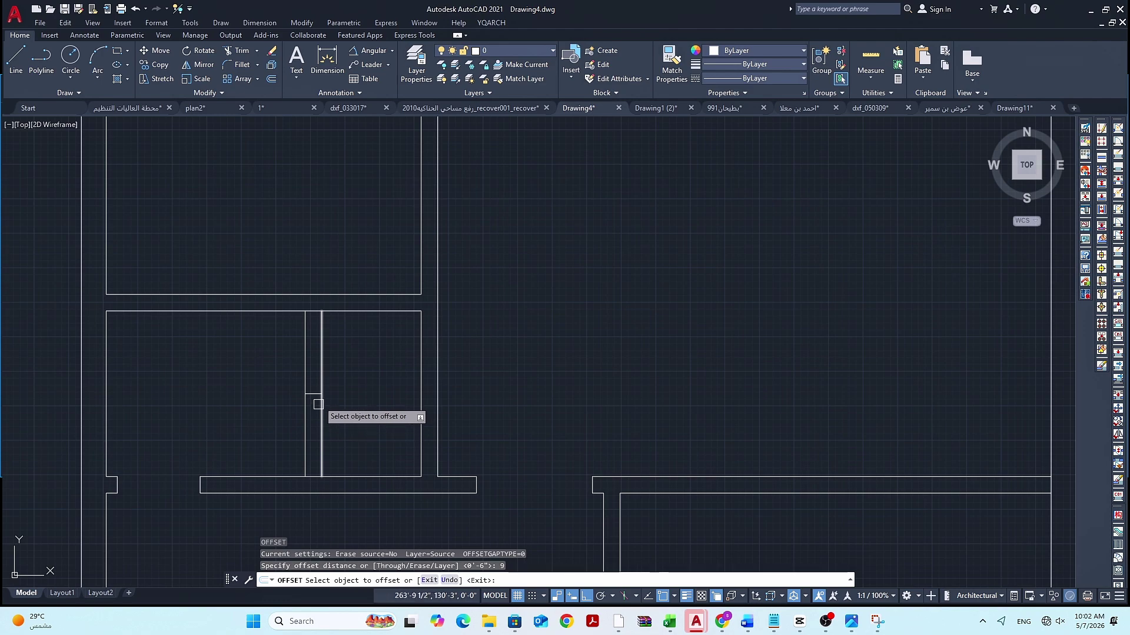
left_click(314, 392)
left_click(315, 375)
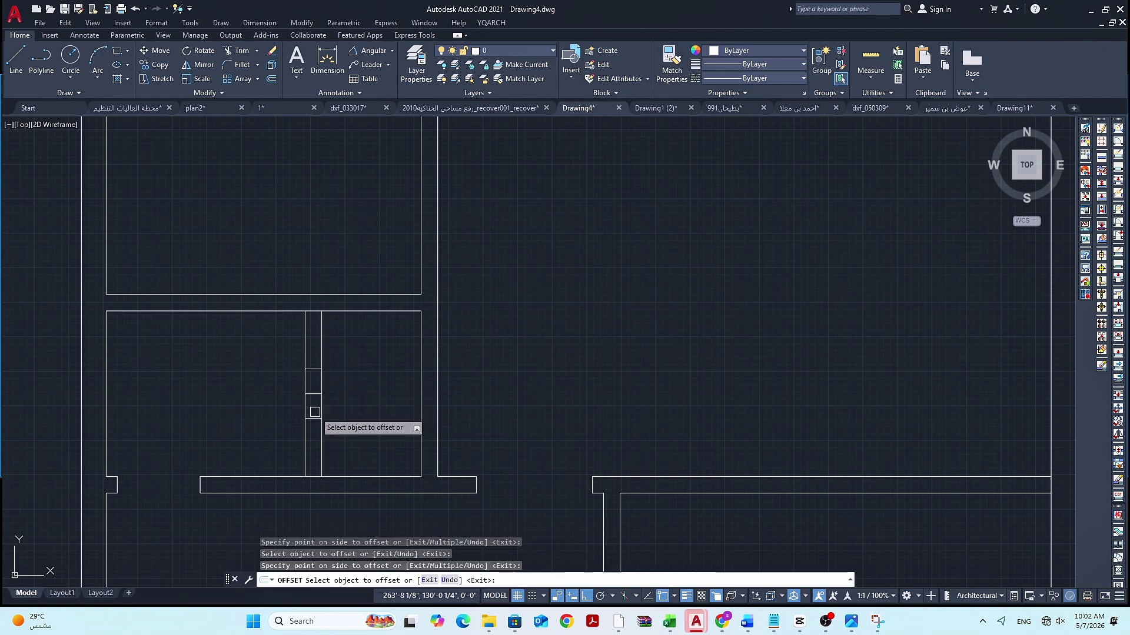
key("Escape")
key("Escape")
Delete the original middle cross line from the small room's new partition
left_click(314, 393)
mouse_move(315, 397)
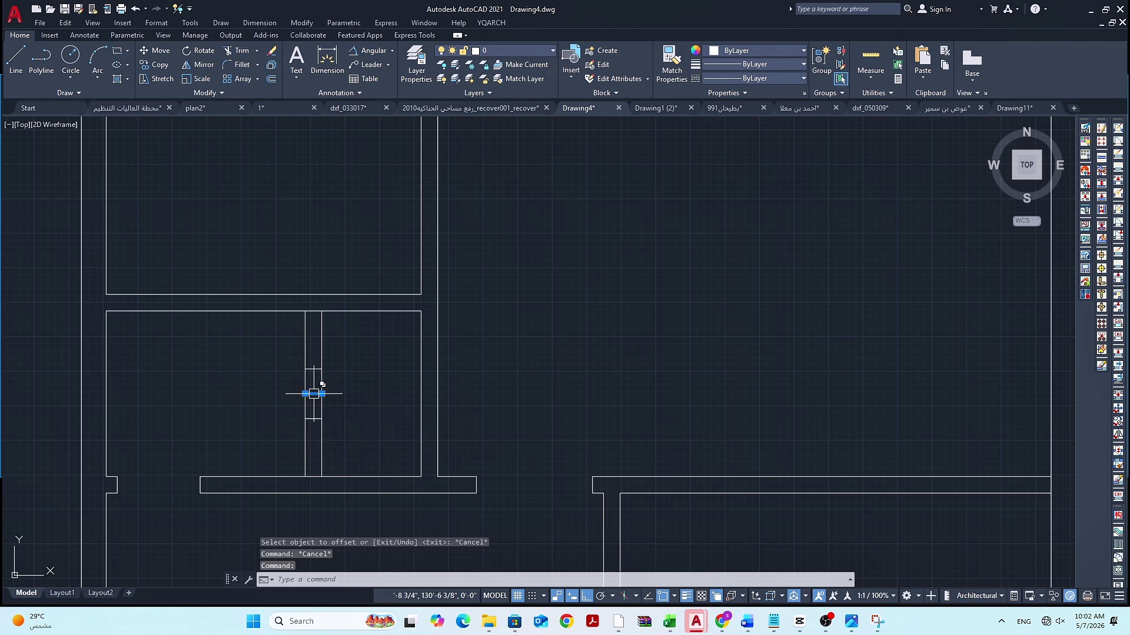
key("Delete")
Draw a polyline across the right partition of the larger middle-left room at the midpoint of its inner line
scroll(340, 414, "down", 2)
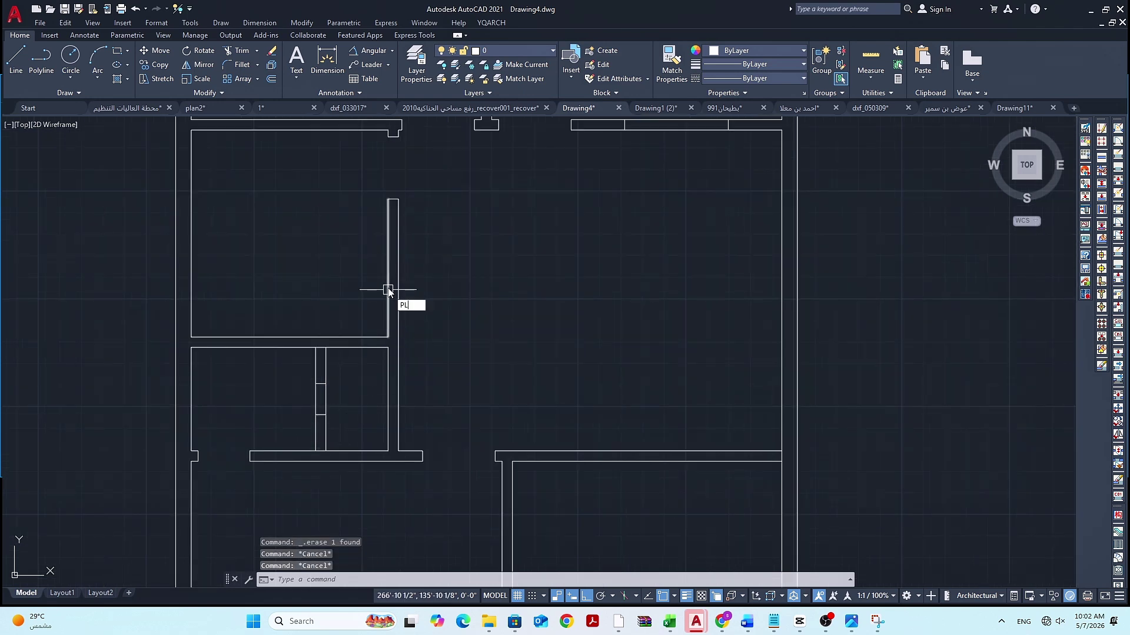
key("Return")
left_click(388, 269)
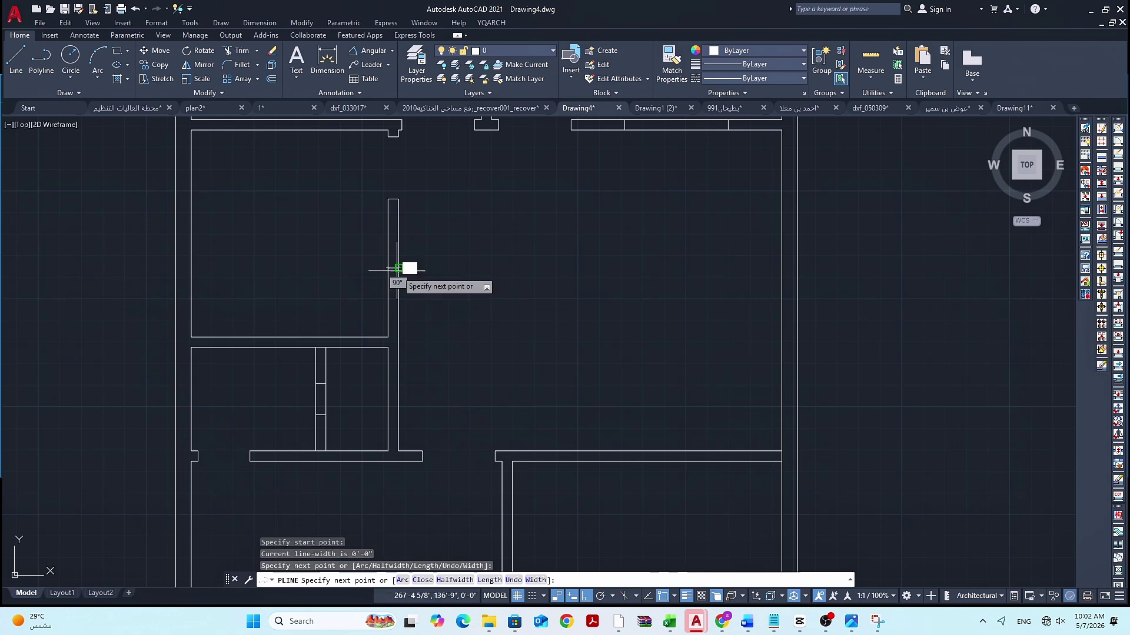
key("Escape")
key("Escape")
key("Escape")
Offset the cross line on the larger middle-left room's right partition by 24 inches above and below
type("o")
key("Return")
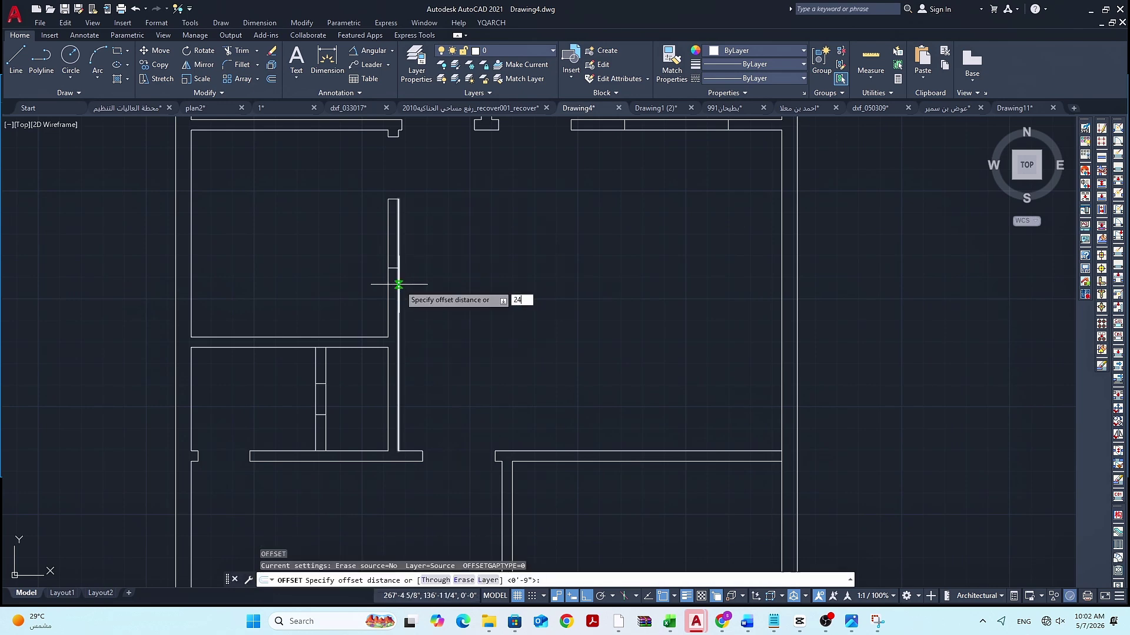
key("Return")
scroll(399, 285, "up", 2)
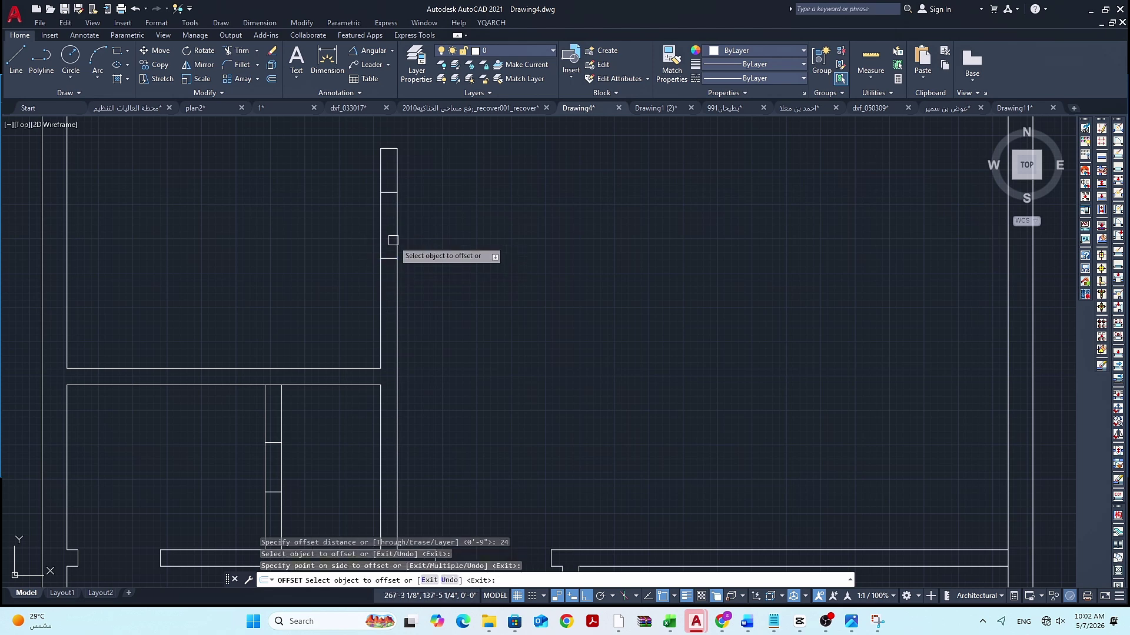
key("Escape")
key("Escape")
Delete the original middle cross line from the larger middle-left room's right partition
left_click(389, 259)
mouse_move(390, 259)
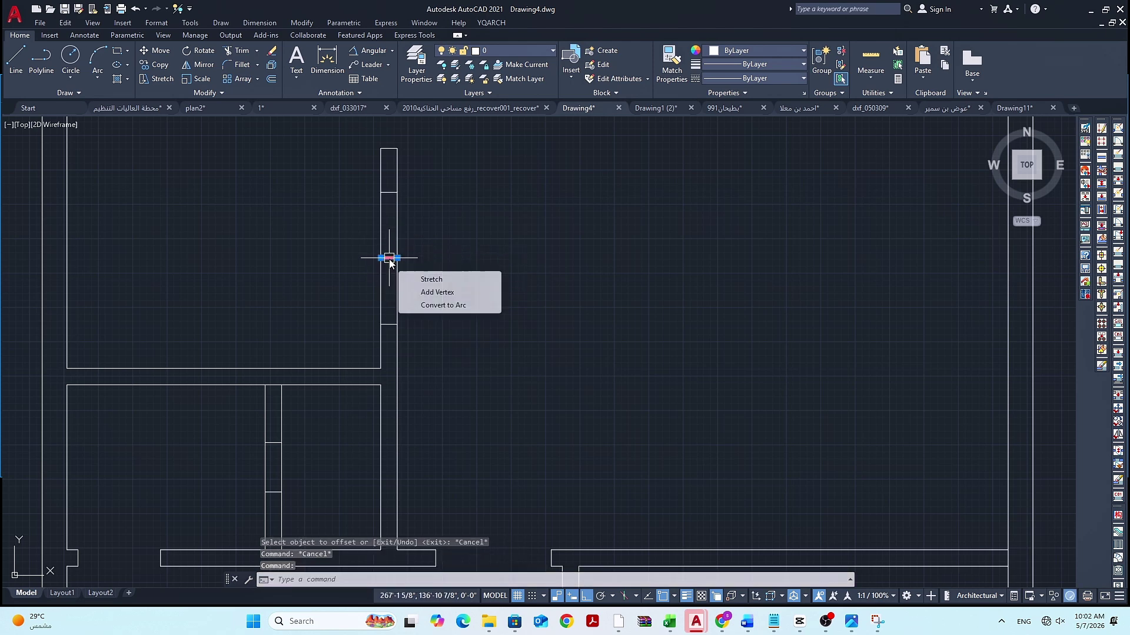
key("Delete")
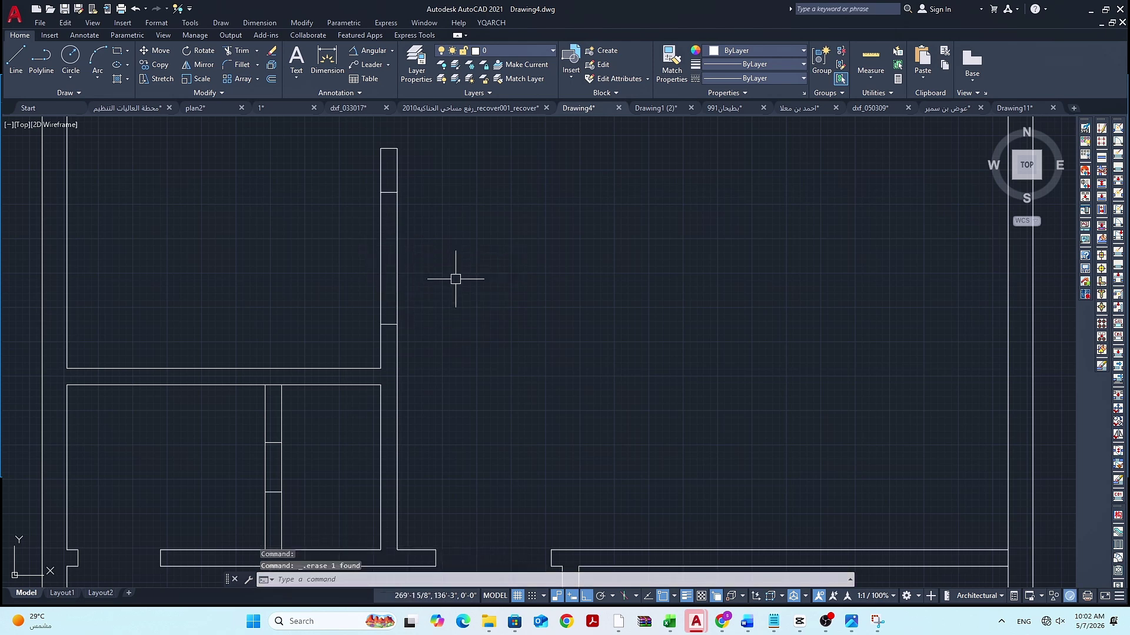
Draw a polyline across the bottom partition of the large lower-left room at the midpoint of its lower line
scroll(457, 295, "down", 3)
scroll(478, 450, "down", 2)
scroll(429, 390, "up", 5)
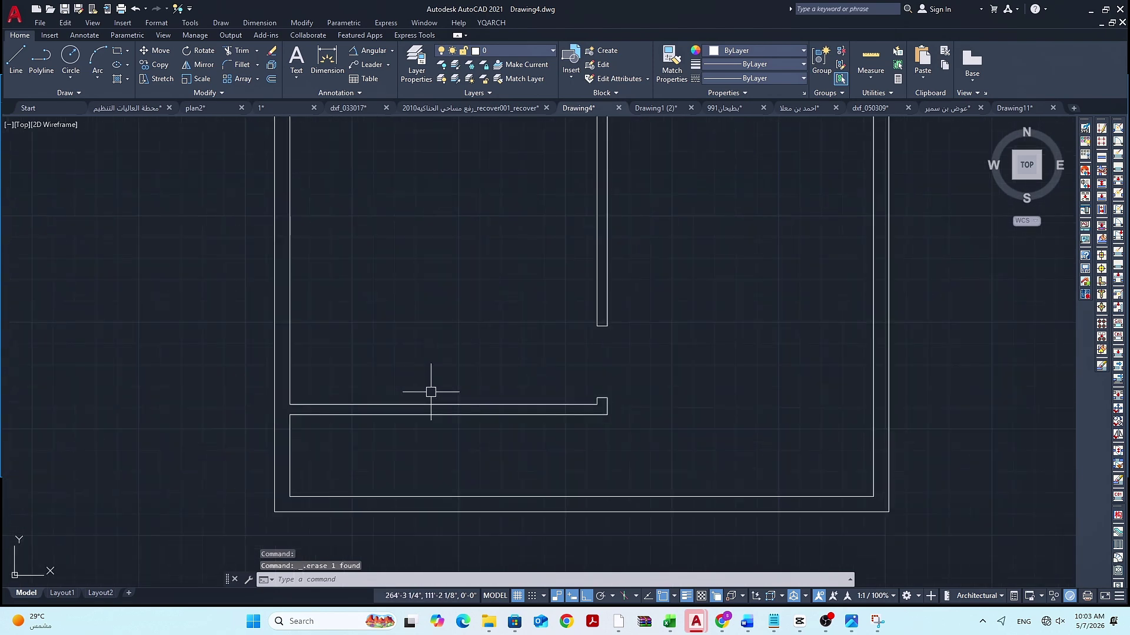
key("Escape")
key("Escape")
type("PL")
key("Return")
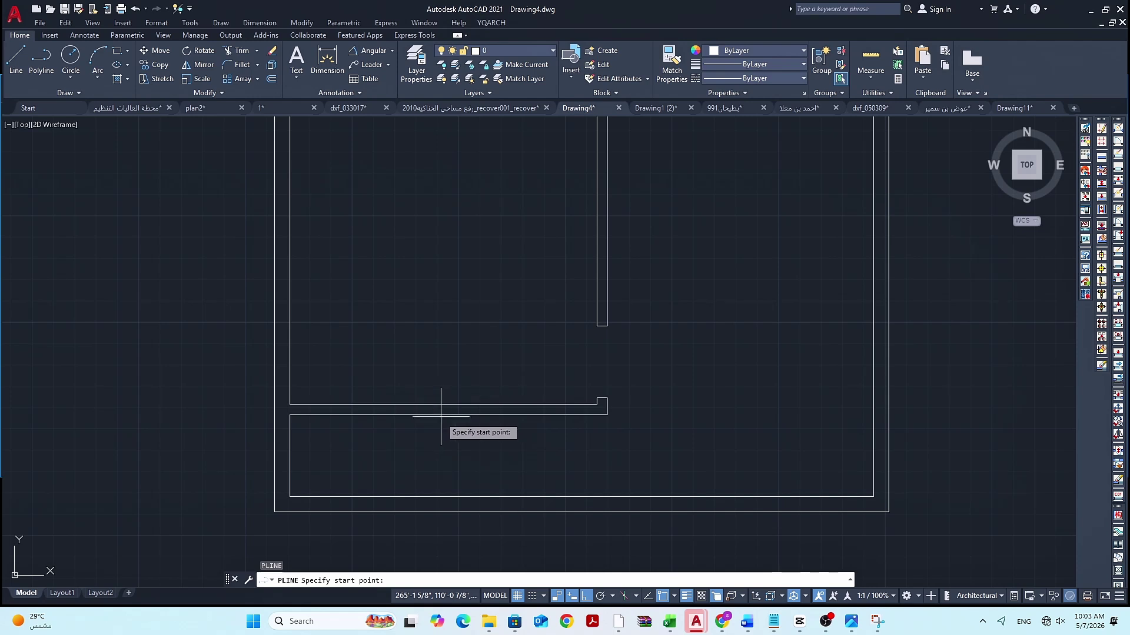
left_click(448, 414)
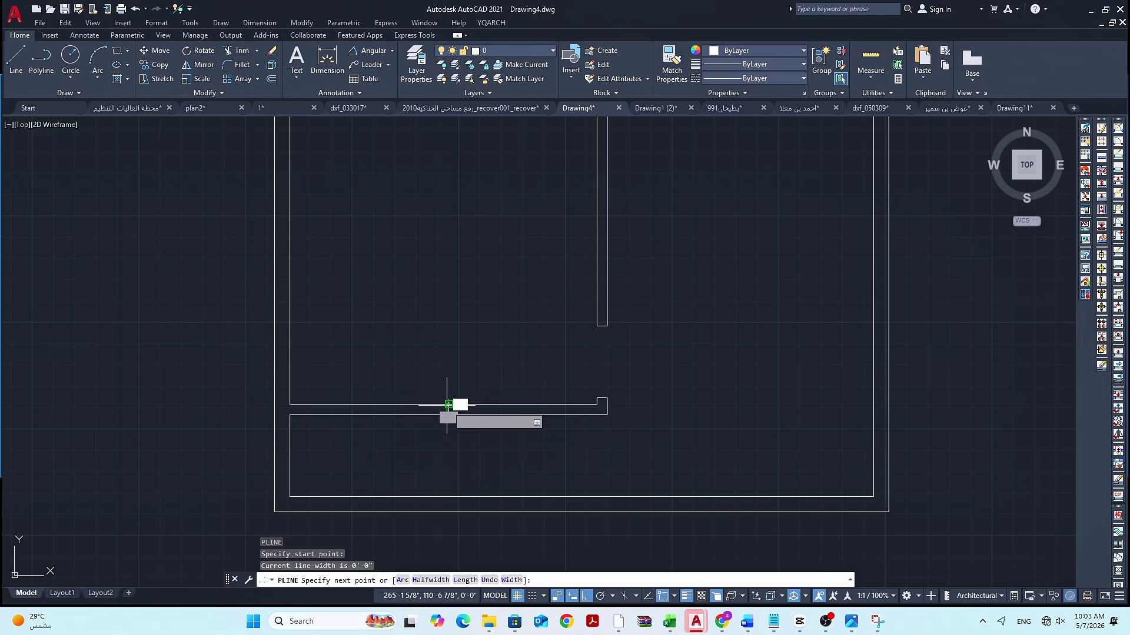
left_click(448, 405)
key("Escape")
key("Escape")
key("Escape")
Offset the bottom partition's cross line by 36 inches to the left and right
scroll(471, 425, "up", 2)
type("O")
key("Return")
type("36")
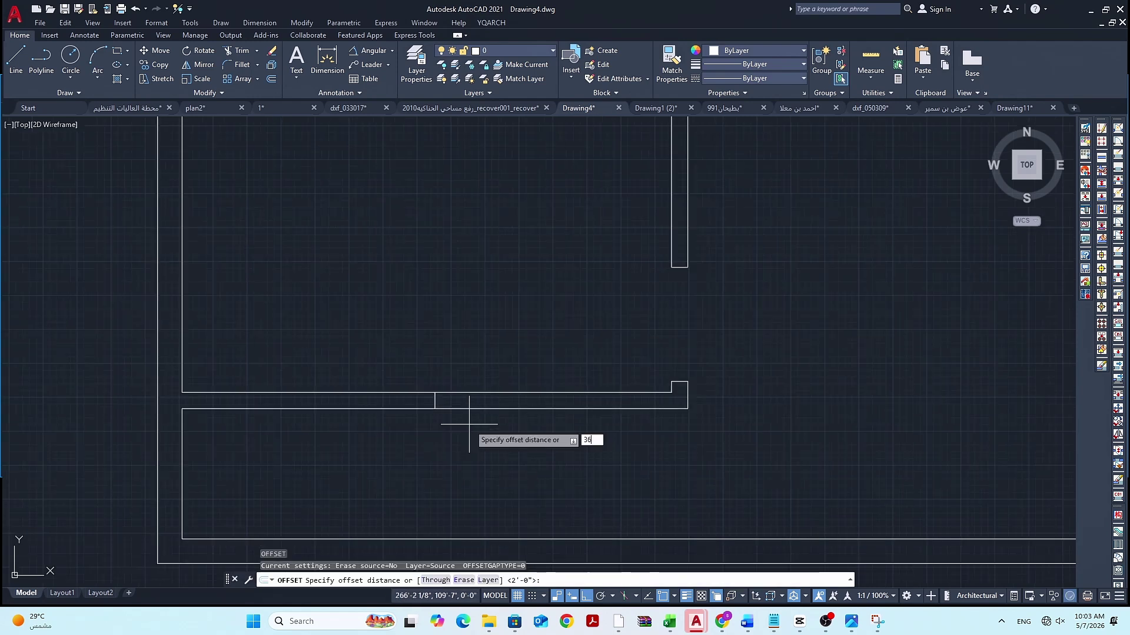
key("Return")
left_click(435, 404)
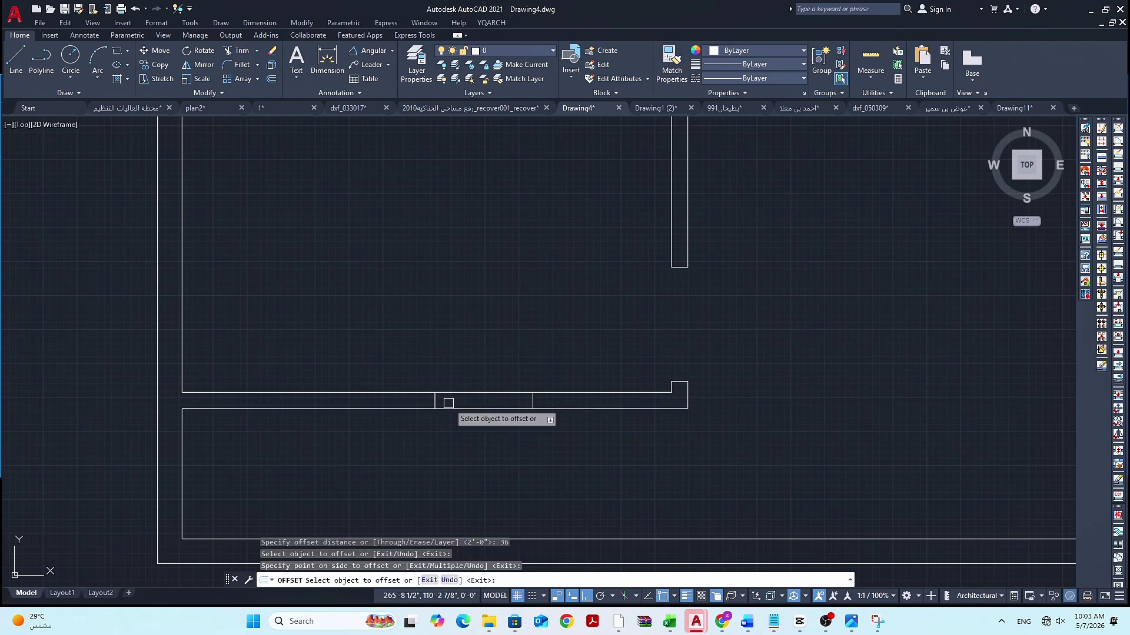
left_click(433, 401)
key("Escape")
key("Escape")
Delete the original middle cross line from the lower-left room's bottom partition
left_click(435, 400)
mouse_move(436, 400)
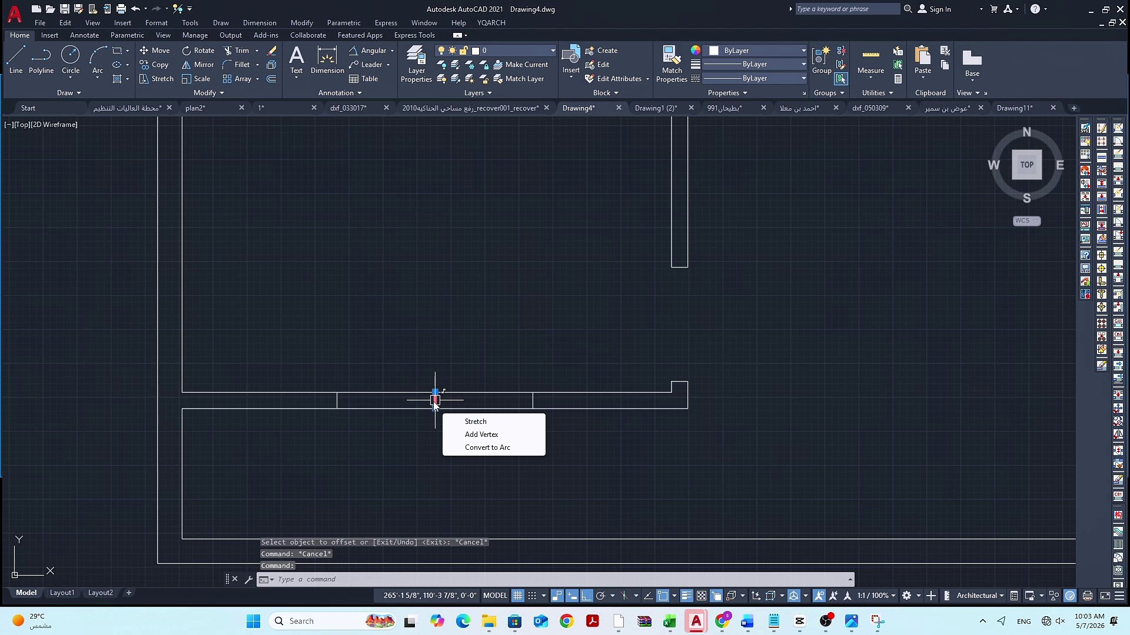
key("Delete")
Offset the lower-right room's inner right wall line and inner top wall line 48 inches into the room
scroll(480, 433, "down", 6)
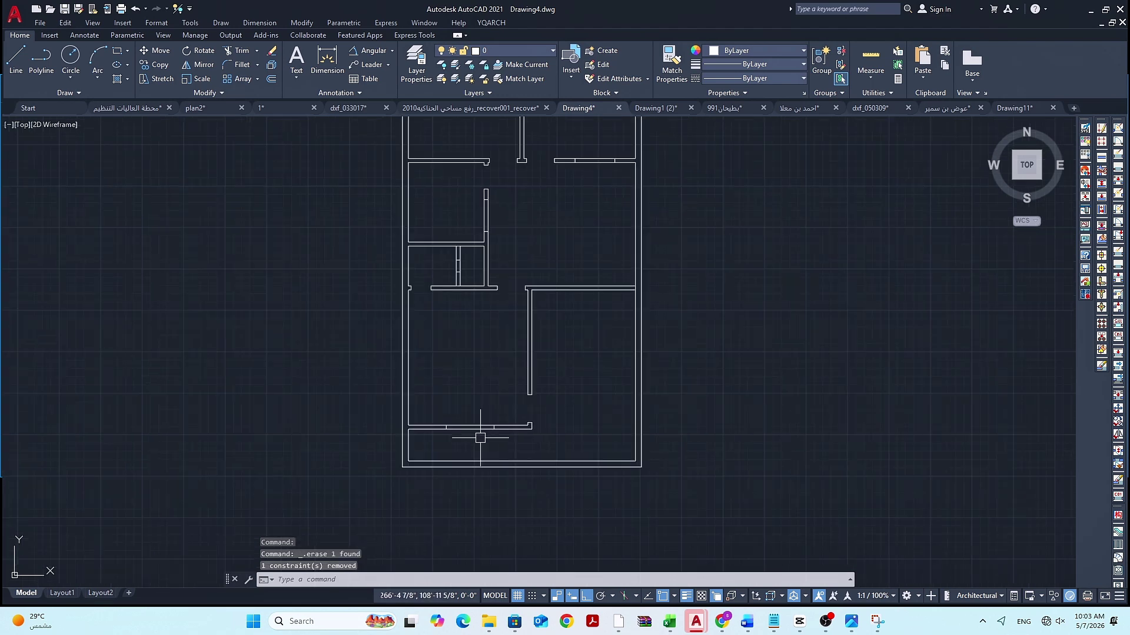
scroll(613, 218, "up", 2)
type("o")
key("Return")
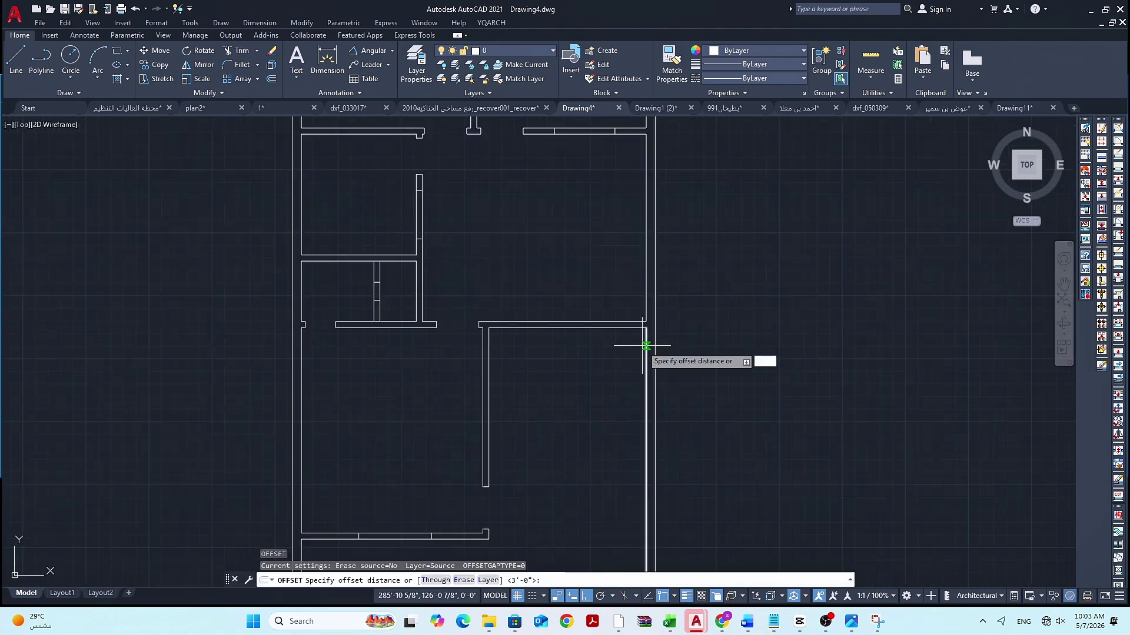
type("48")
key("Return")
left_click(645, 353)
left_click(614, 353)
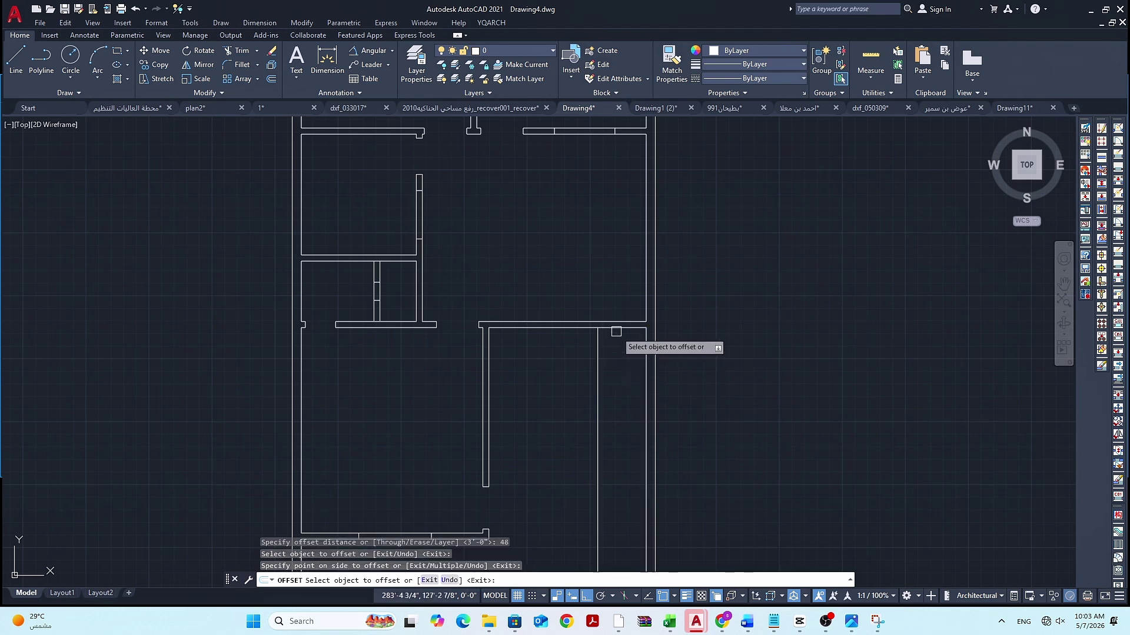
left_click(613, 327)
left_click(620, 353)
key("Escape")
key("Escape")
key("Escape")
Draw a polyline from the intersection of the two 48-inch offset lines to the midpoint of the corner square's right edge
scroll(619, 380, "up", 4)
type("pl")
key("Return")
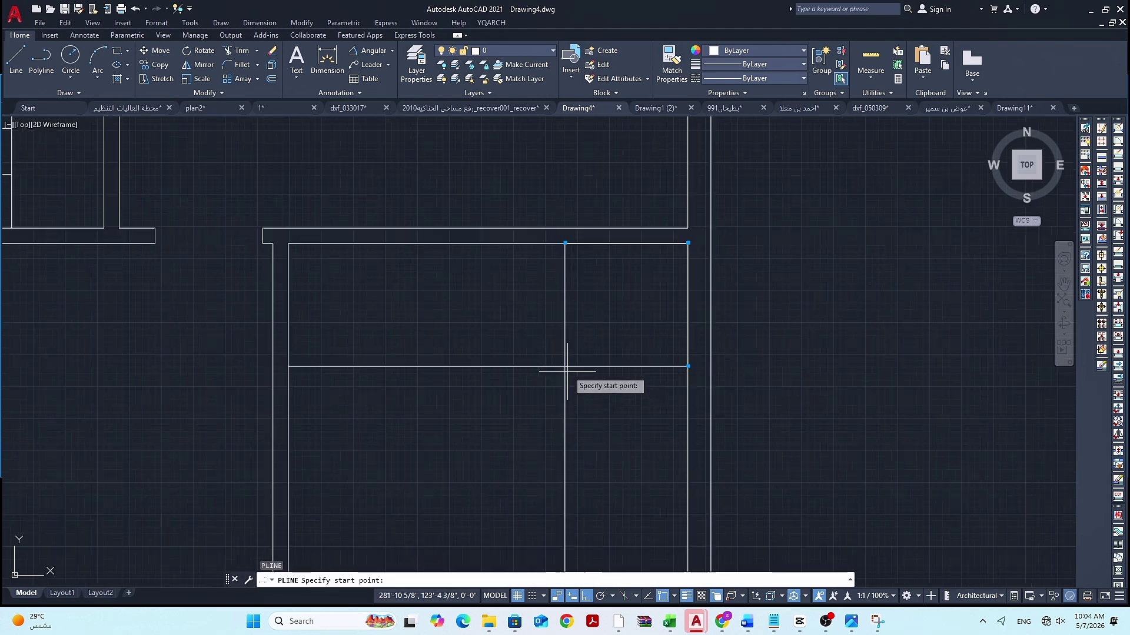
left_click(565, 366)
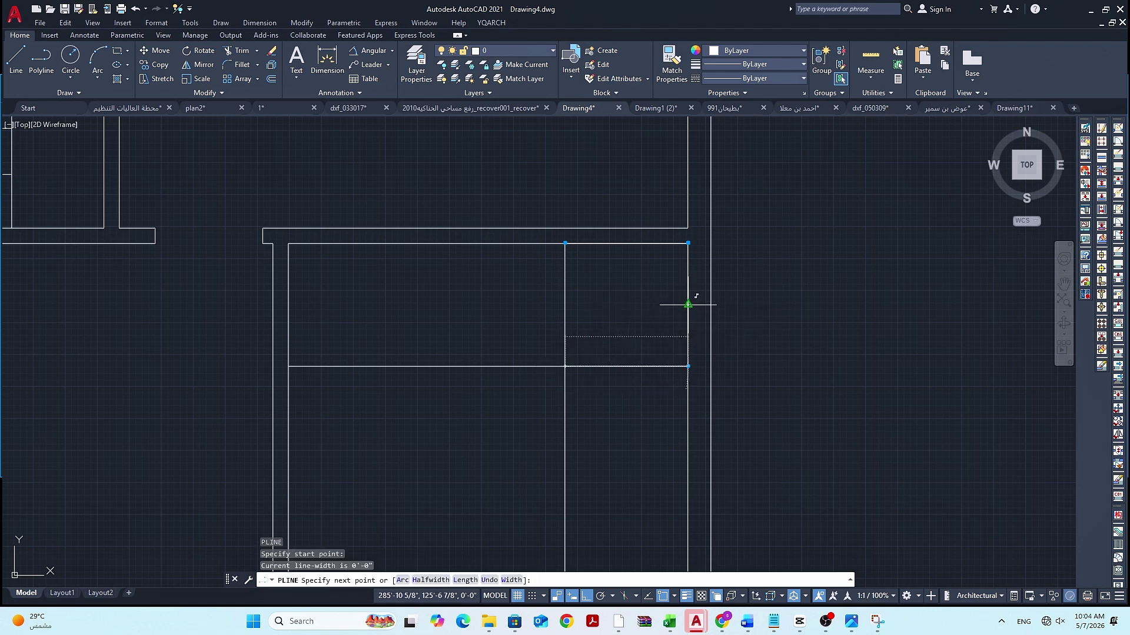
left_click(688, 305)
key("Return")
Draw a second stair winder line from the same intersection to the midpoint of the corner square's top edge
key("Return")
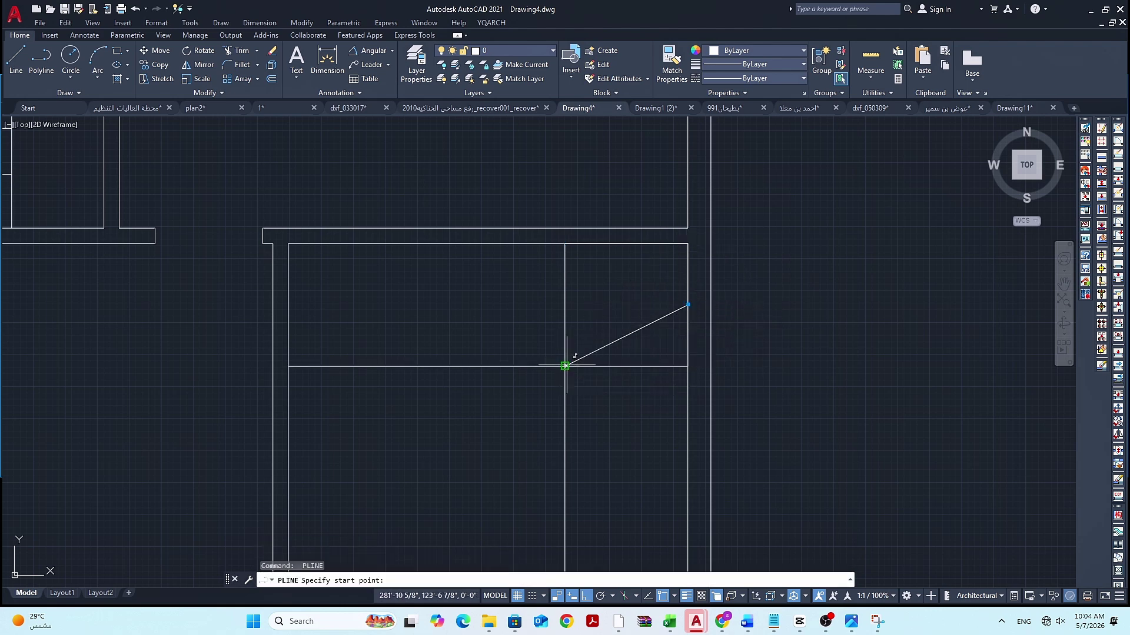
left_click(565, 366)
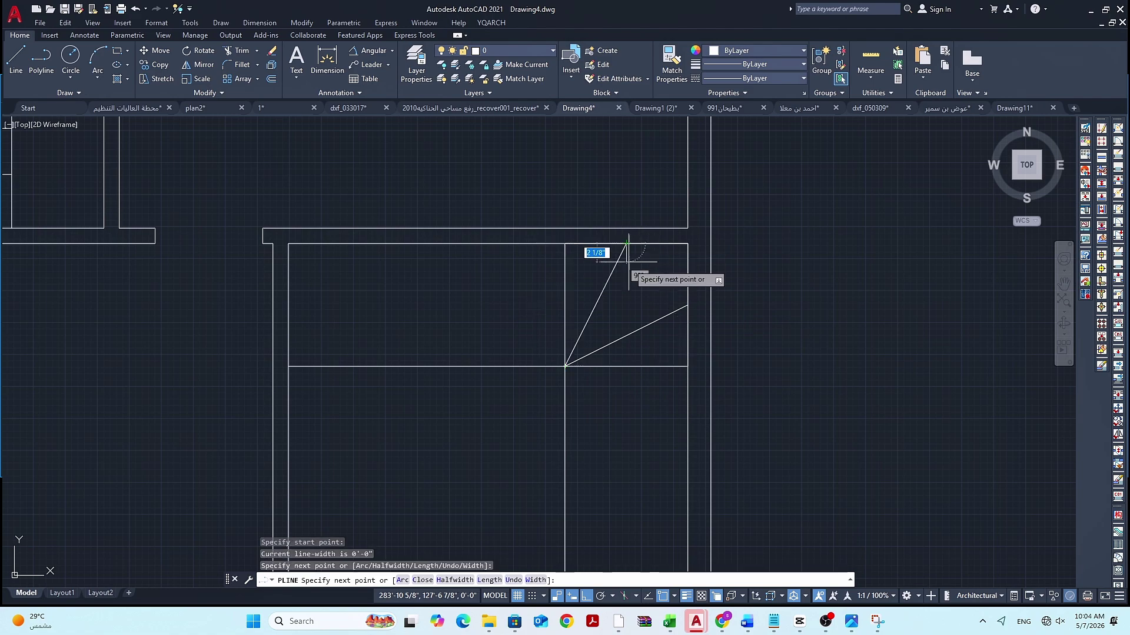
key("Escape")
key("Escape")
key("Escape")
scroll(617, 306, "down", 4)
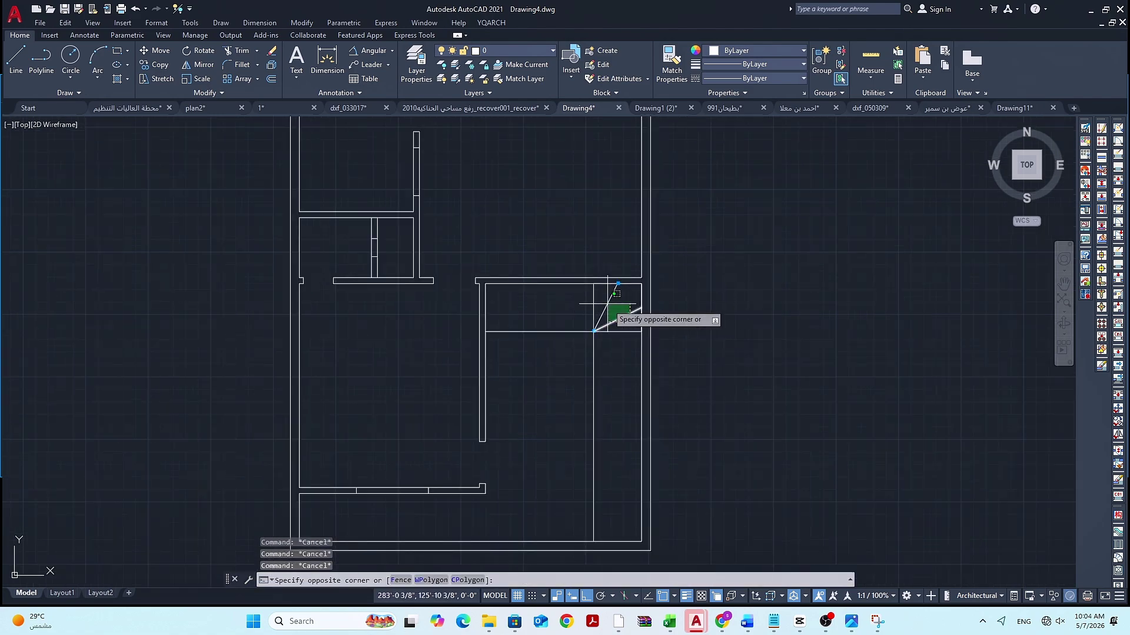
left_click(616, 293)
key("Escape")
key("Escape")
Offset the horizontal stair line downward ten times in succession at 10-inch spacing to form the treads
scroll(618, 338, "up", 2)
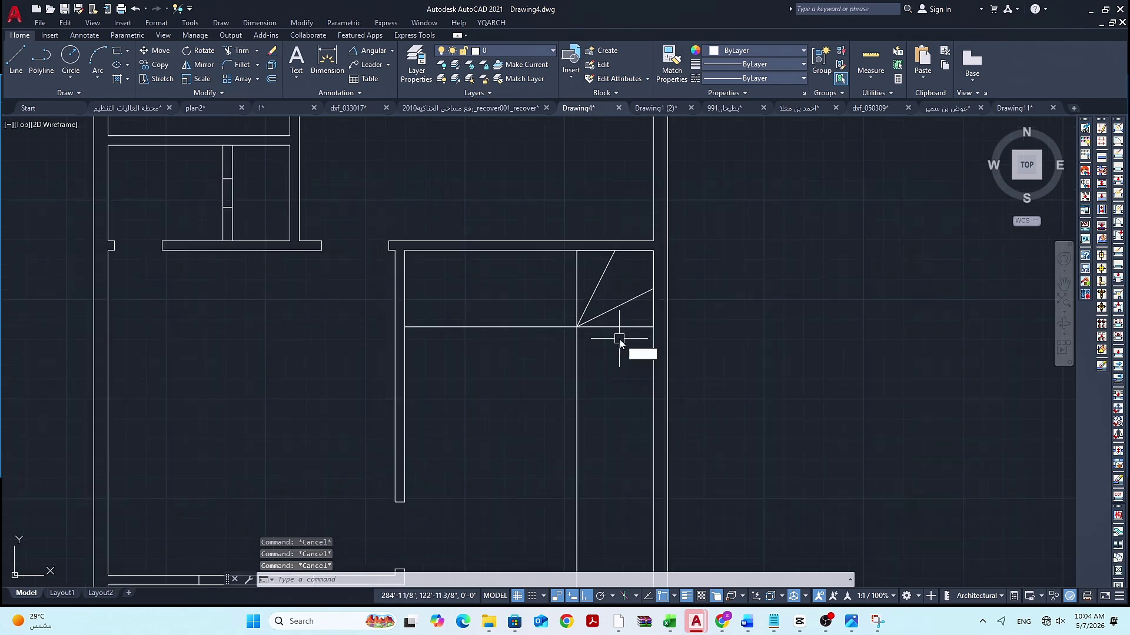
type("o")
key("Return")
key("Return")
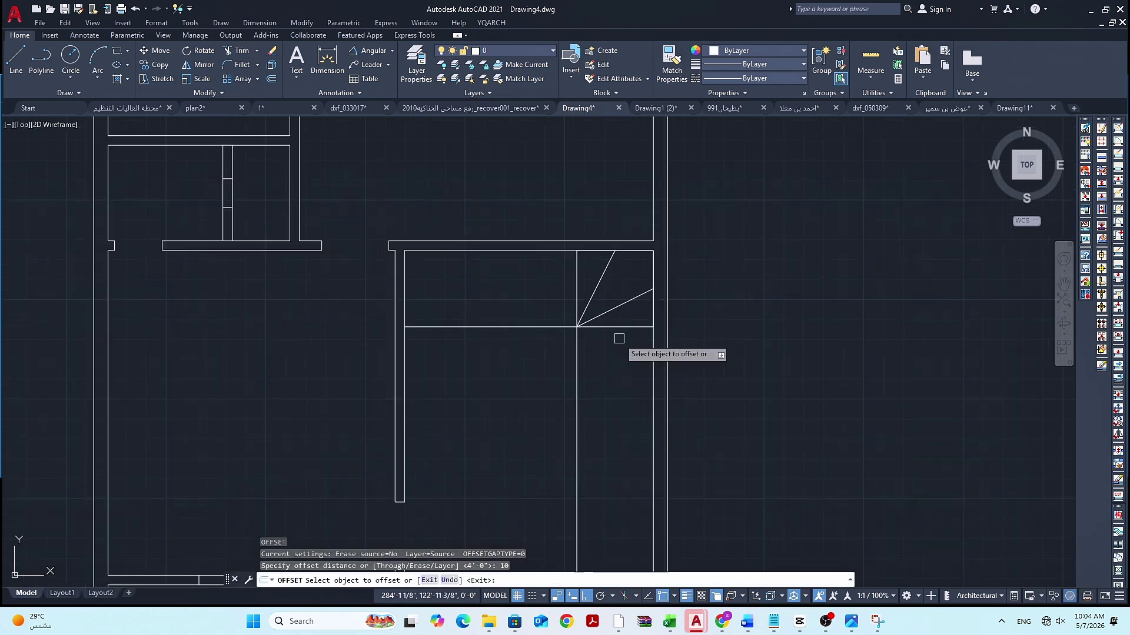
left_click(618, 327)
left_click(620, 346)
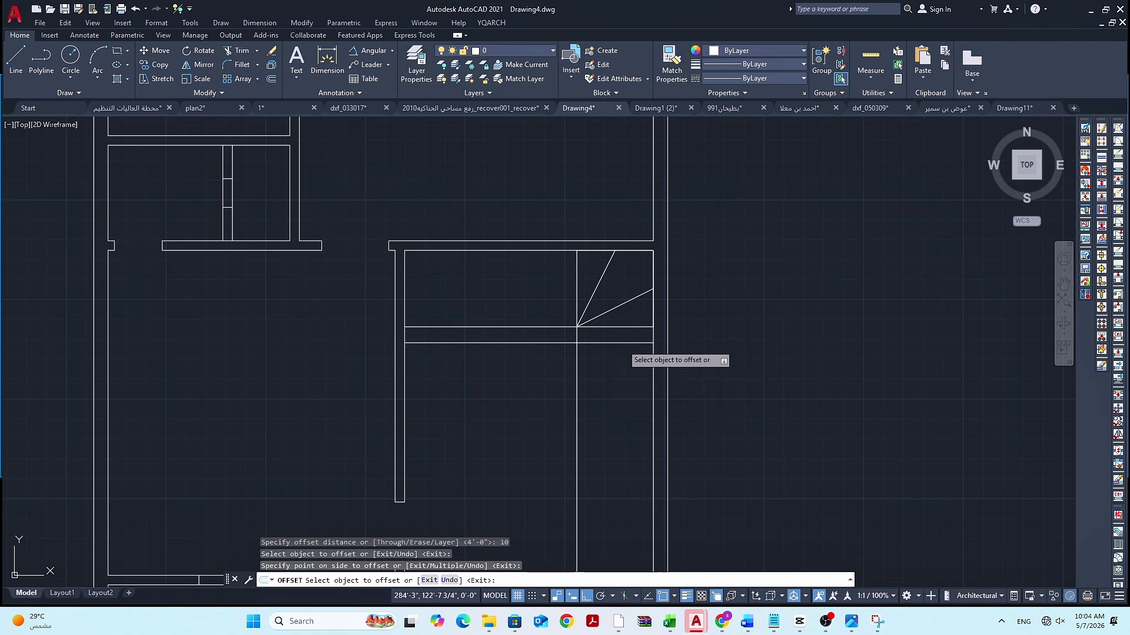
left_click(622, 343)
left_click(624, 373)
left_click(624, 359)
left_click(623, 388)
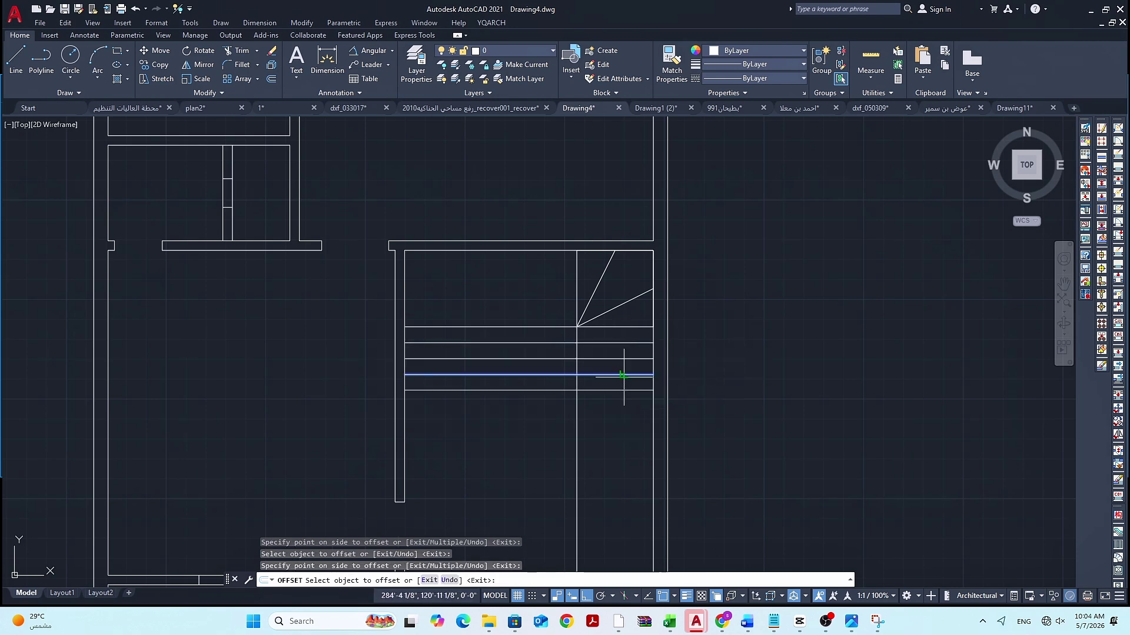
left_click(623, 374)
left_click(623, 403)
left_click(623, 391)
left_click(625, 415)
left_click(623, 406)
left_click(622, 428)
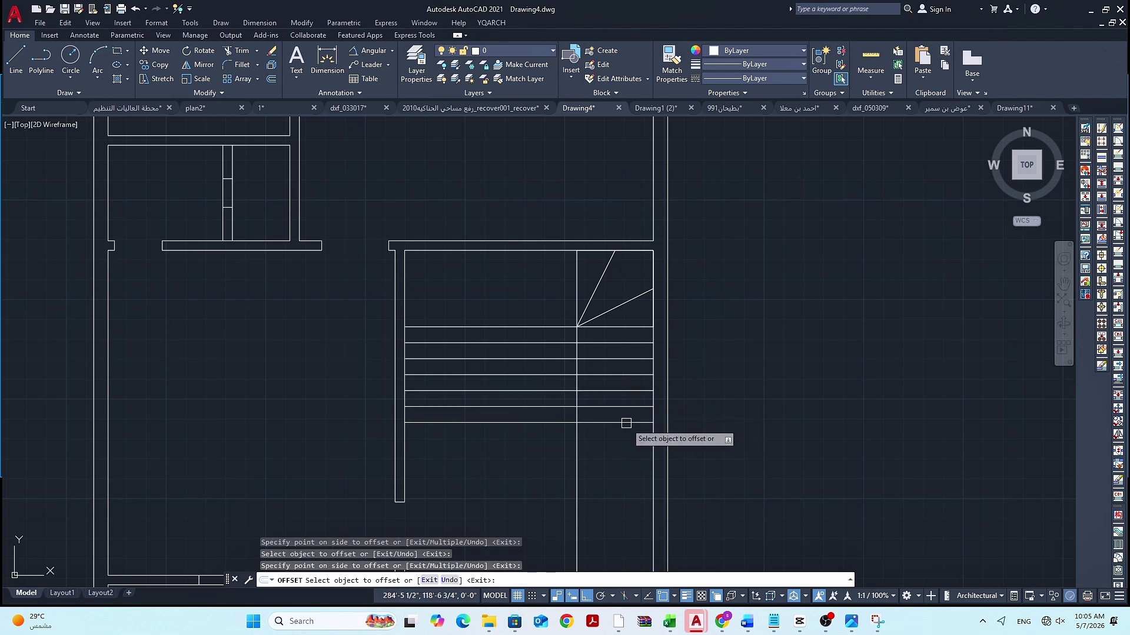
left_click(623, 422)
left_click(622, 442)
scroll(620, 341, "down", 2)
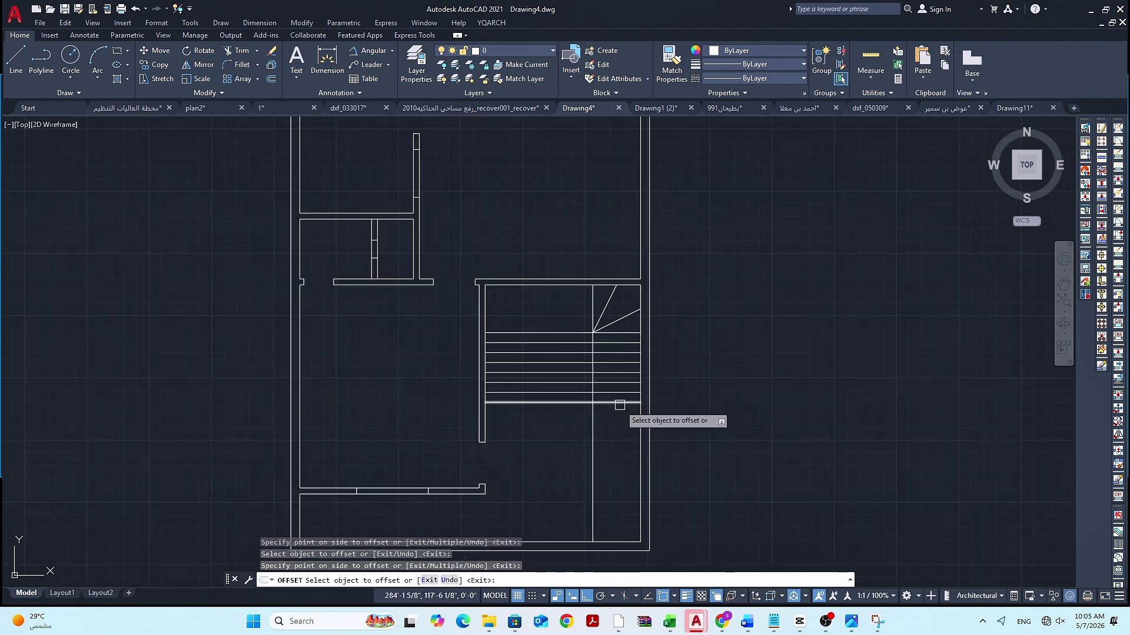
left_click(620, 404)
left_click(622, 414)
left_click(620, 413)
left_click(617, 428)
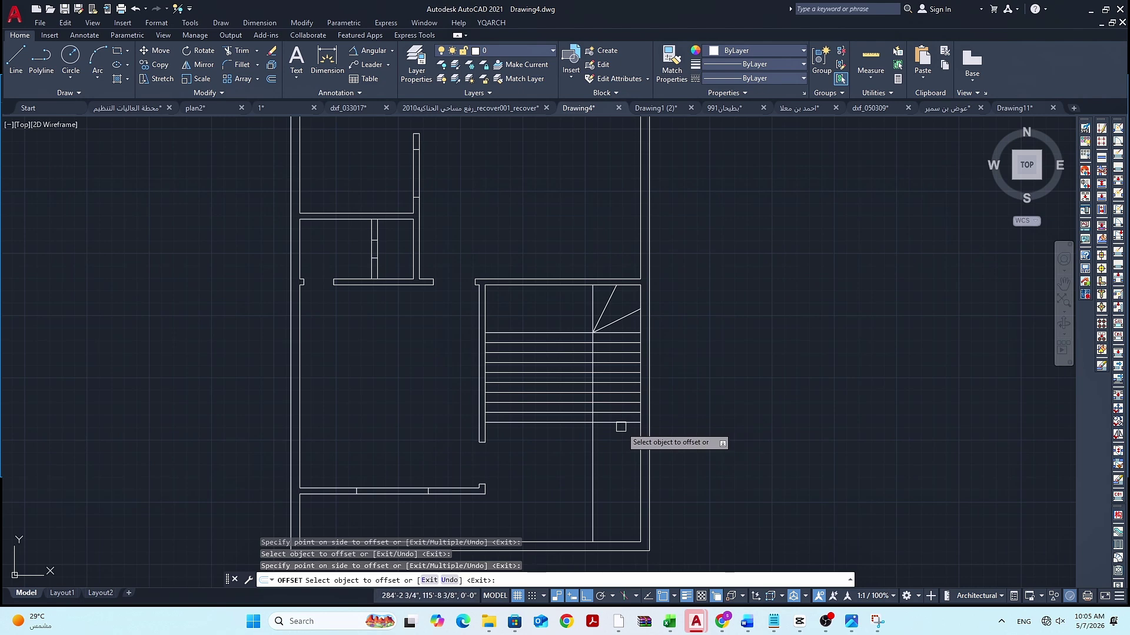
left_click(617, 423)
left_click(618, 438)
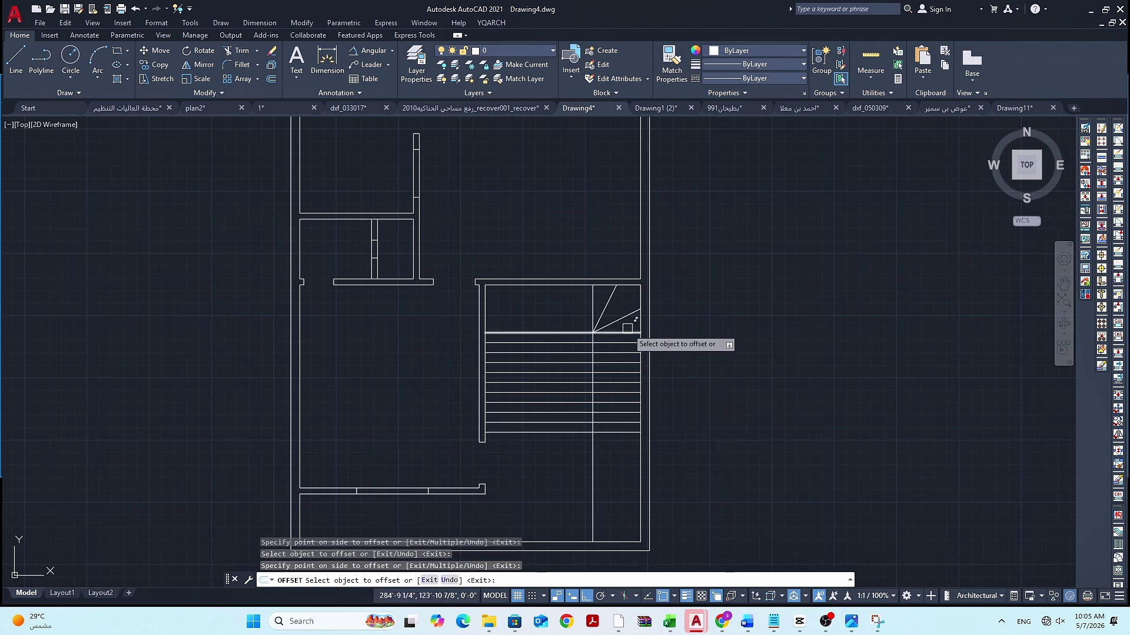
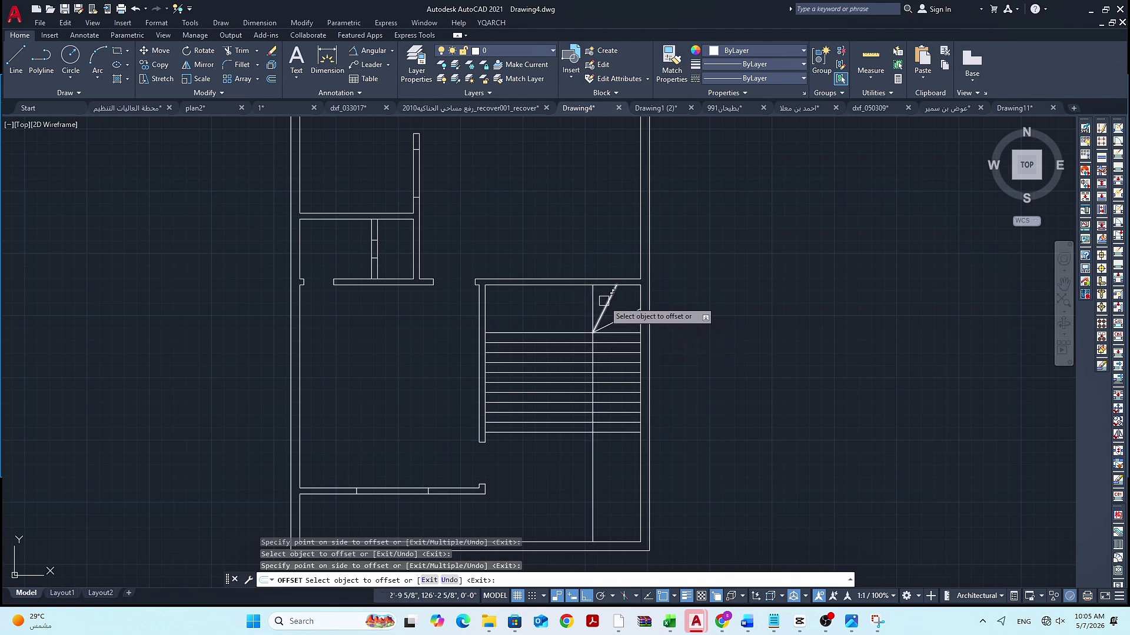
Offset the vertical stair line to the left four times in succession at 10-inch spacing
left_click(592, 365)
left_click(566, 302)
left_click(583, 314)
left_click(557, 315)
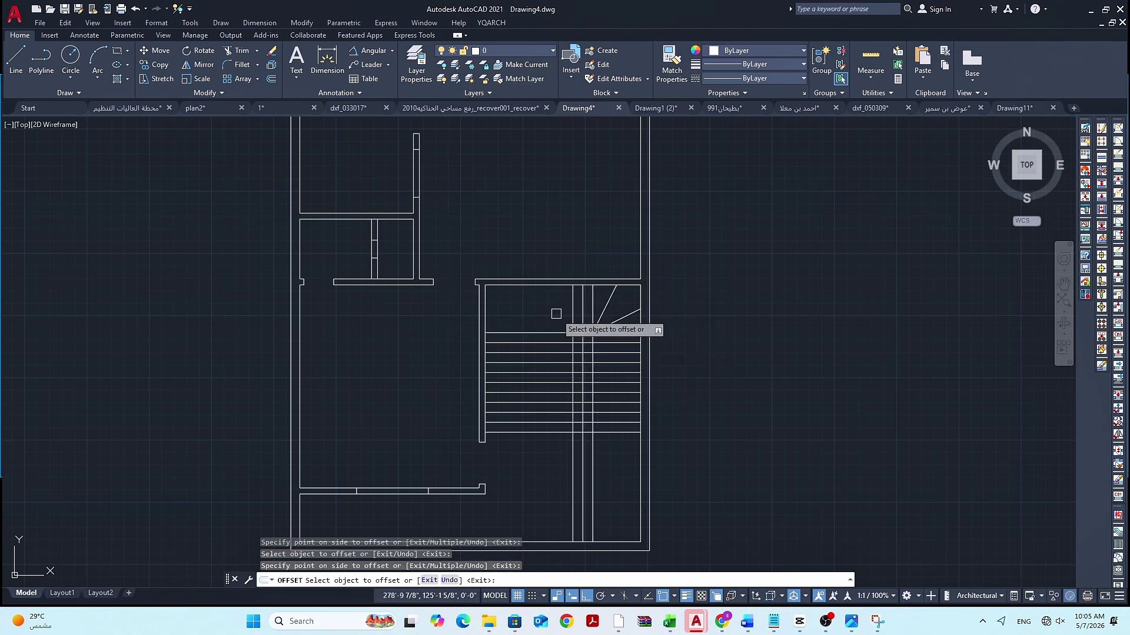
left_click(573, 315)
left_click(560, 315)
left_click(563, 315)
left_click(549, 315)
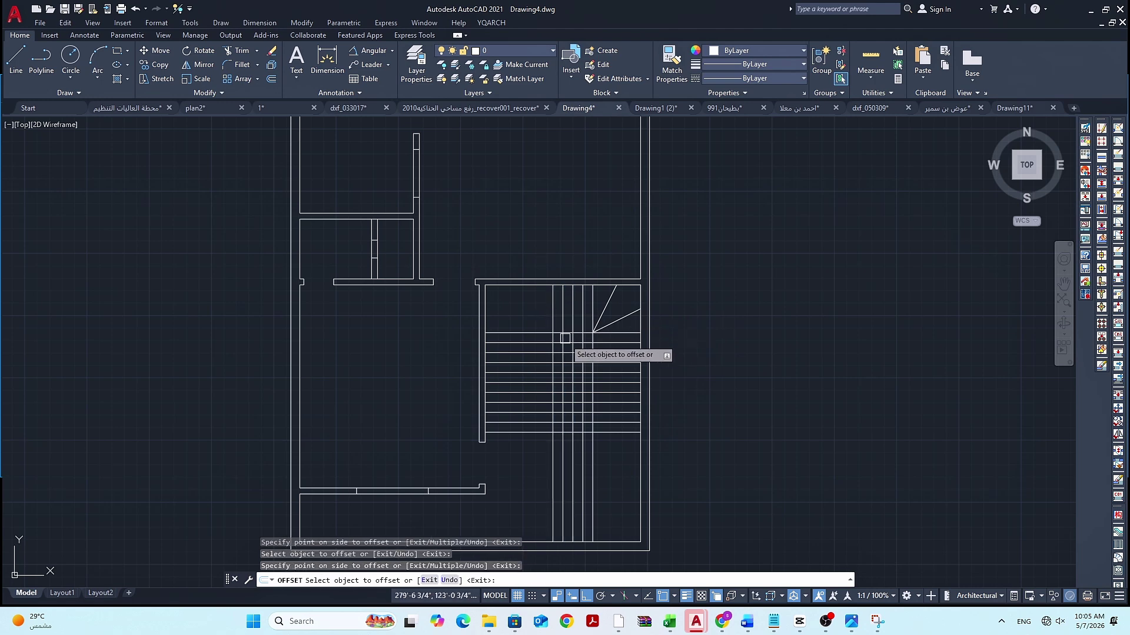
scroll(567, 340, "up", 2)
key("Escape")
key("Escape")
Trim the vertical tread lines just below the upper flight and the horizontal tread lines just left of the right flight
type("tr")
key("space")
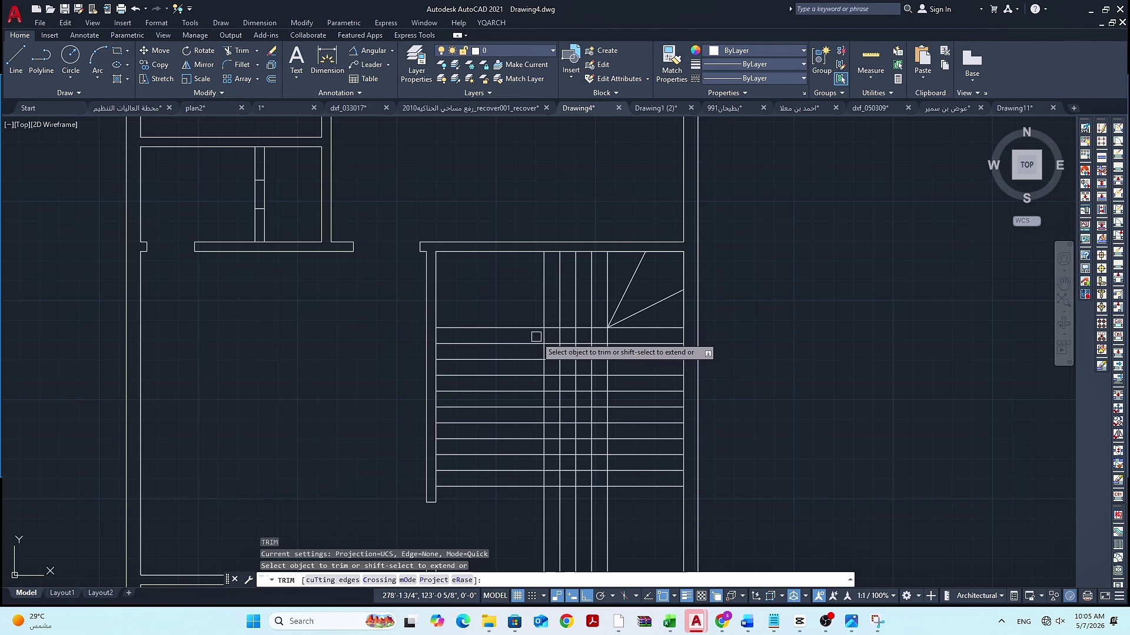
left_click(536, 336)
left_click(596, 337)
left_click(600, 337)
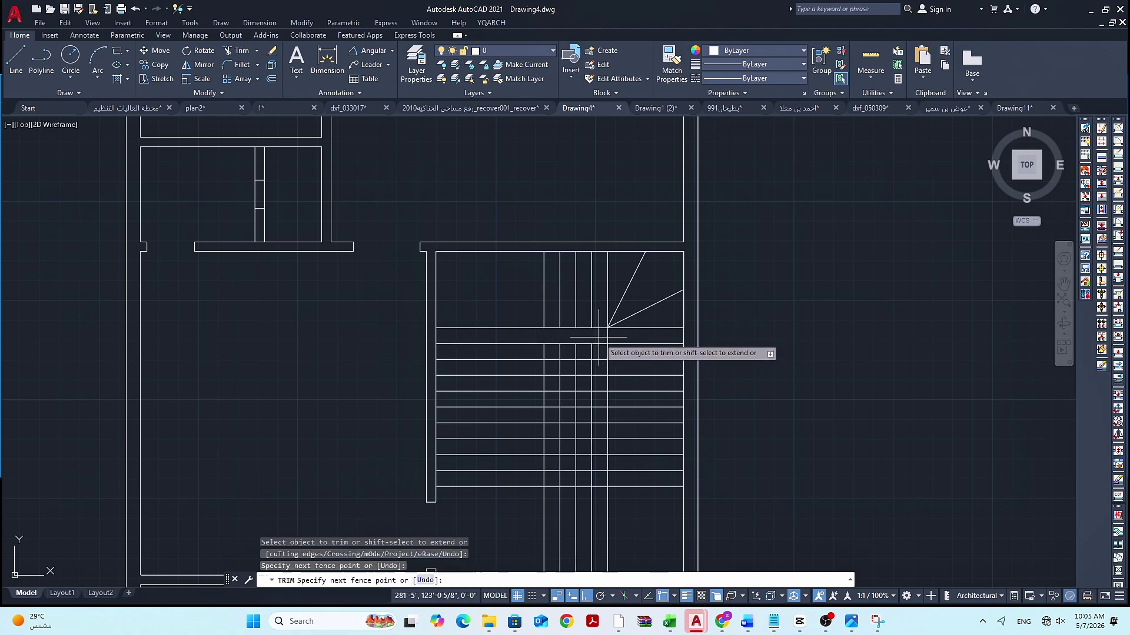
left_click(597, 501)
key("Escape")
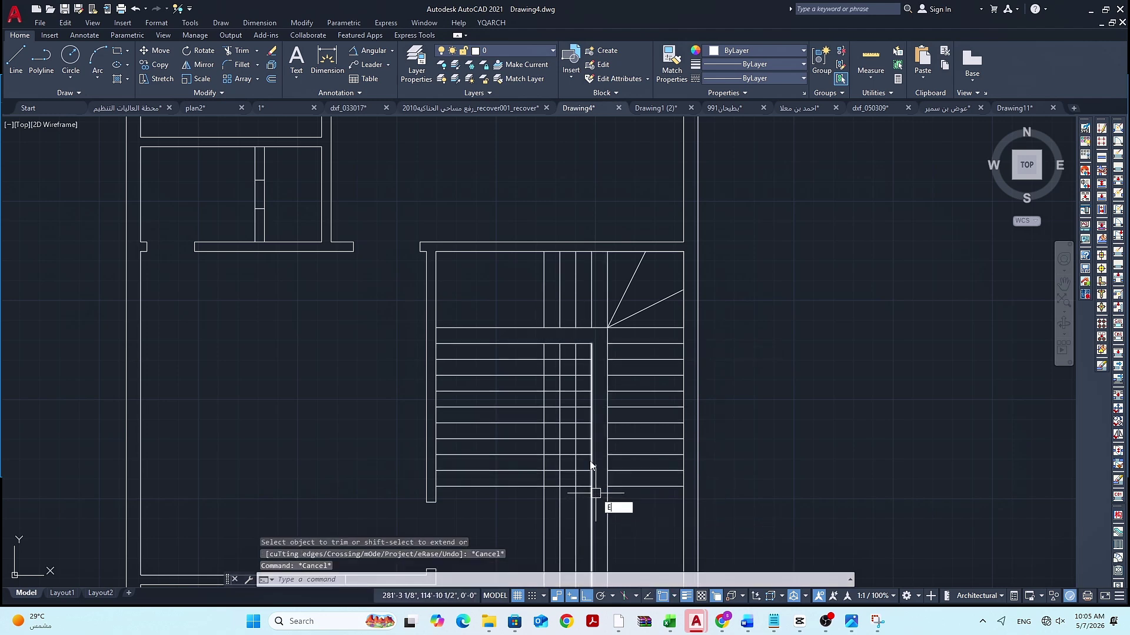
Erase the leftover horizontal and vertical tread segments below the upper flight and left of the right flight
type("E")
key("Return")
left_click(598, 347)
left_click(505, 521)
key("Return")
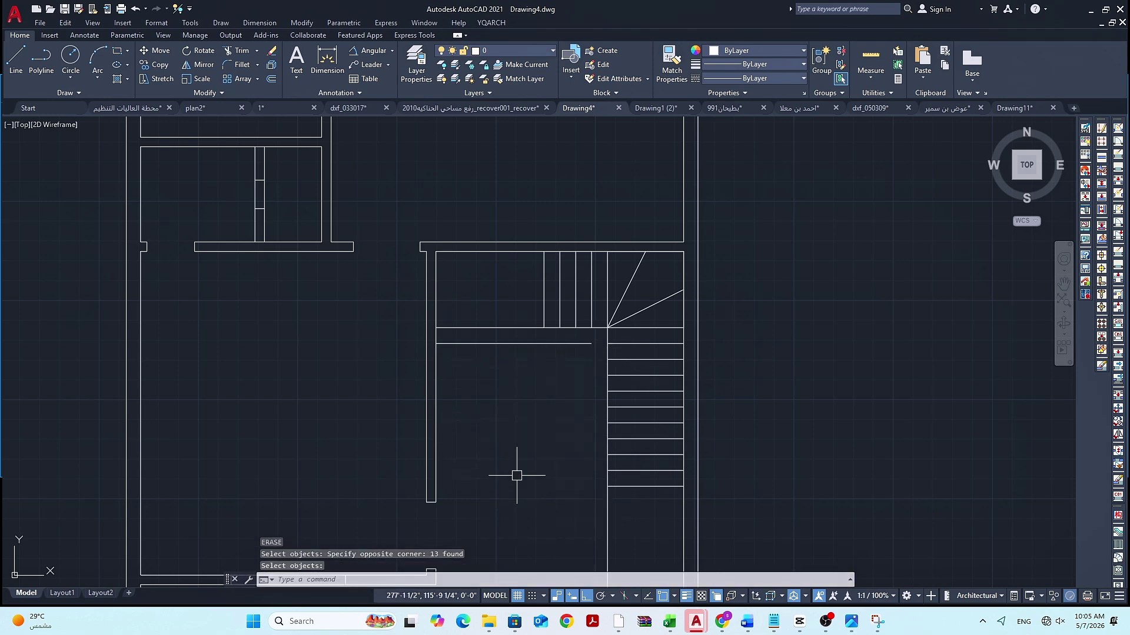
key("Escape")
key("Escape")
key("Delete")
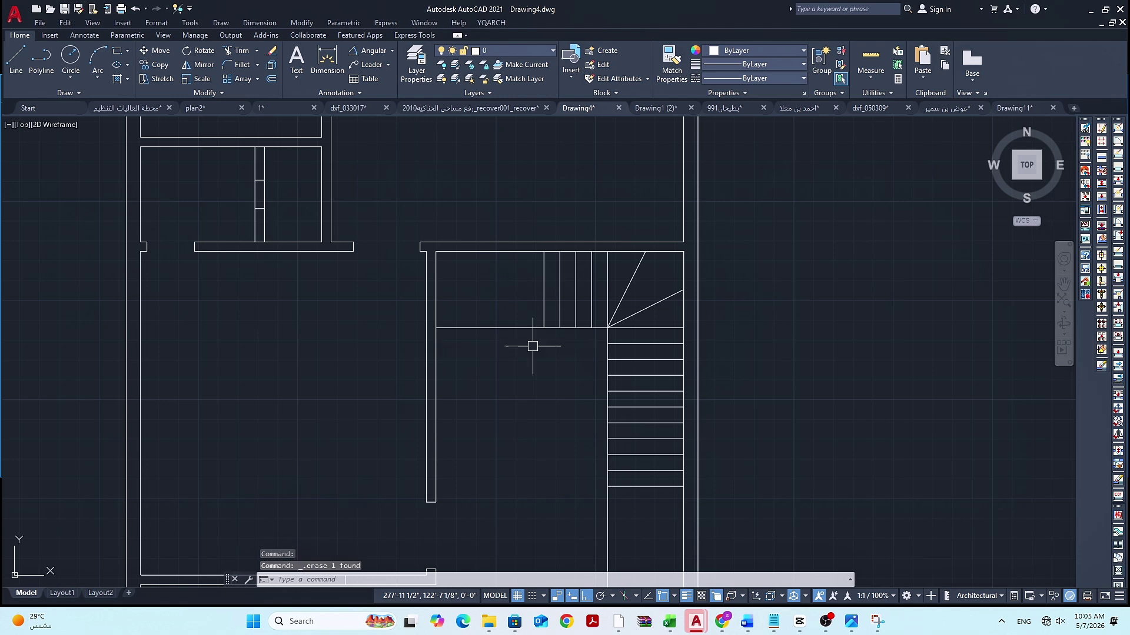
Trim the excess stair outline left of the upper flight's last tread and below the right flight's lowest tread
key("Return")
left_click(529, 328)
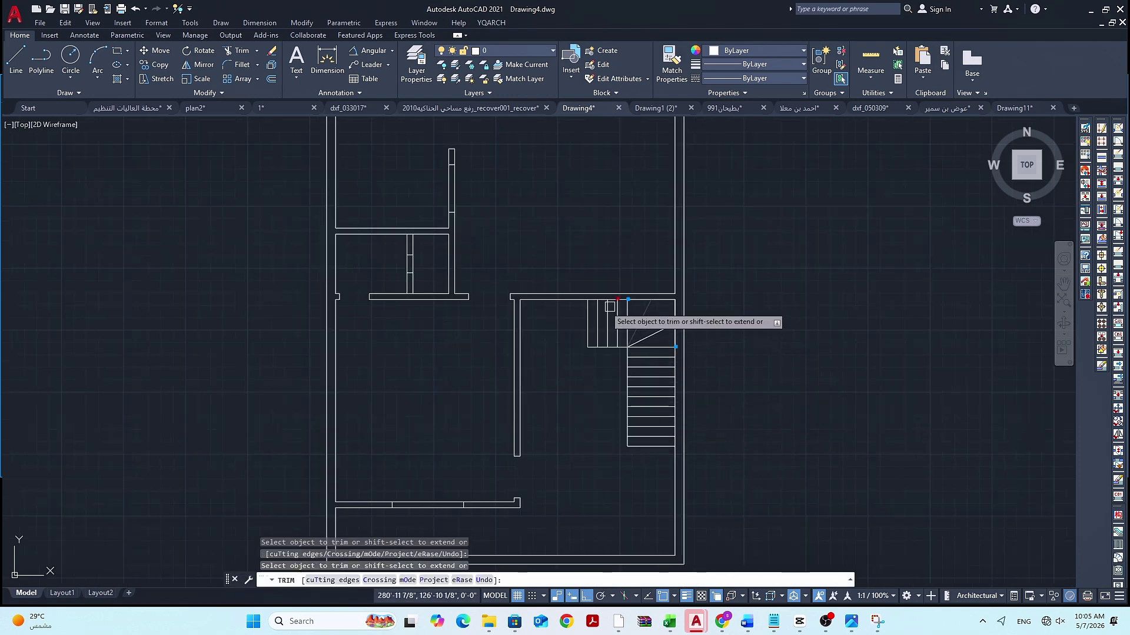
Draw a short line across the horizontal wall at the midpoint between the vertical partition and the upper stair flight
key("Escape")
key("Escape")
key("Escape")
scroll(556, 299, "up", 2)
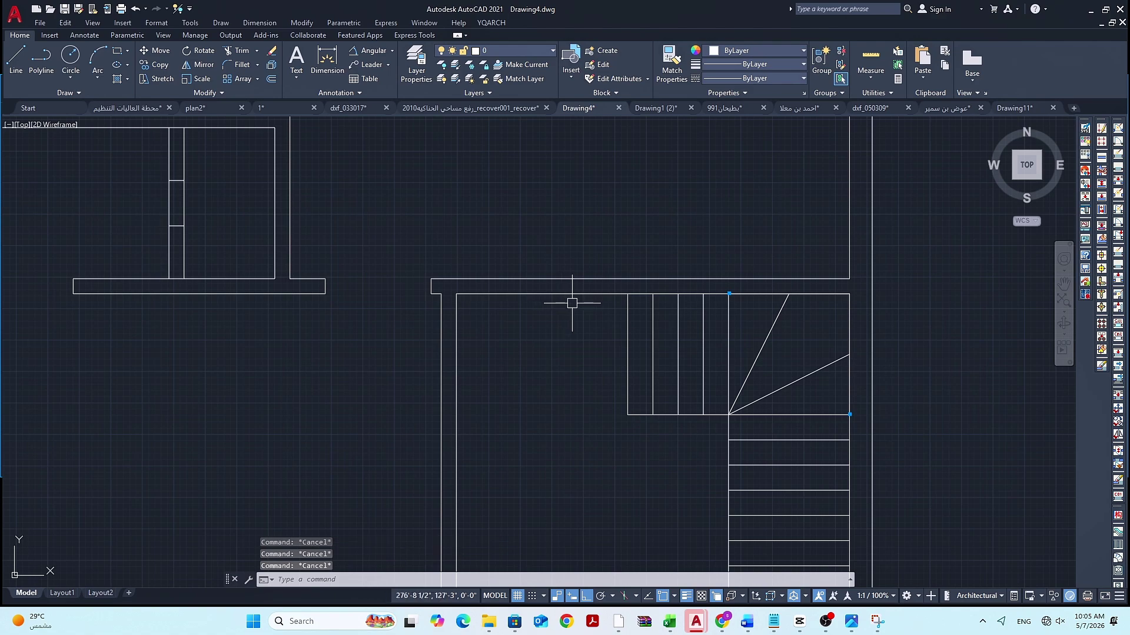
type("pl")
key("Return")
left_click(542, 293)
key("Escape")
key("Escape")
key("Escape")
scroll(544, 285, "up", 4)
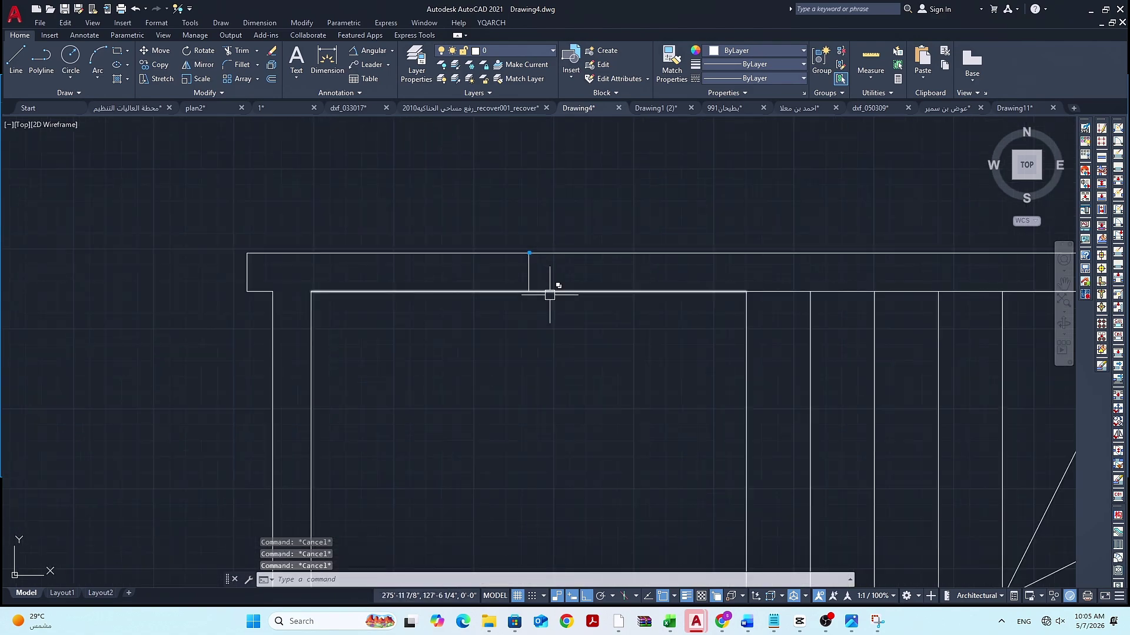
Offset the short line across the wall by 24 inches to both sides
type("o")
key("Return")
type("24")
key("Return")
left_click(529, 270)
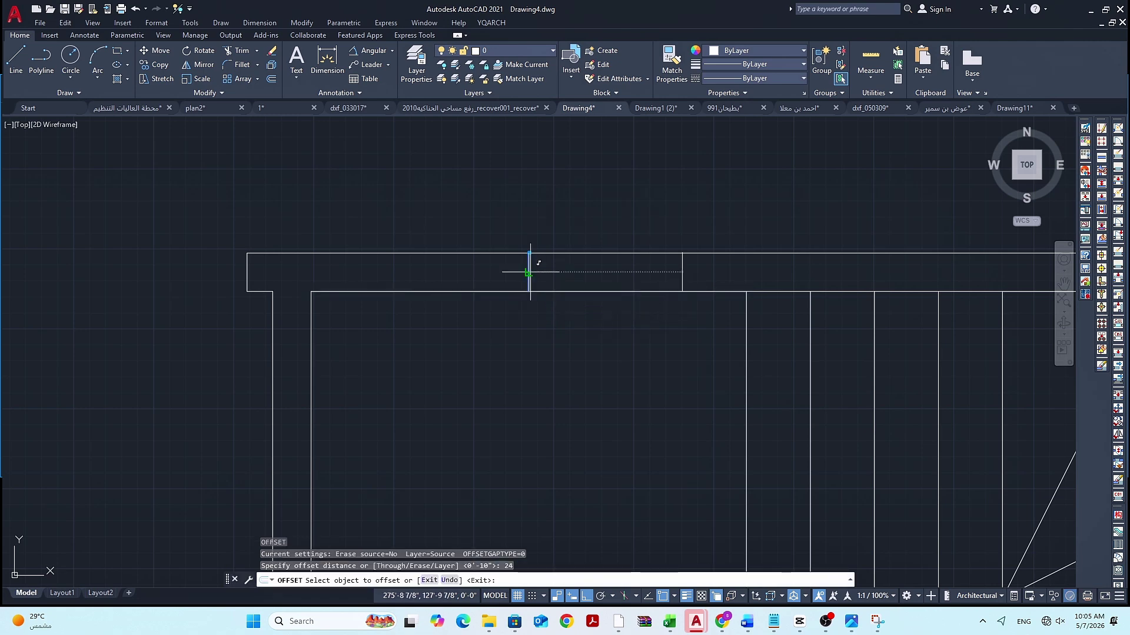
left_click(532, 262)
left_click(525, 272)
left_click(502, 273)
key("Escape")
key("Escape")
Erase the middle line between the two new opening lines in the wall beside the stairs
left_click(528, 270)
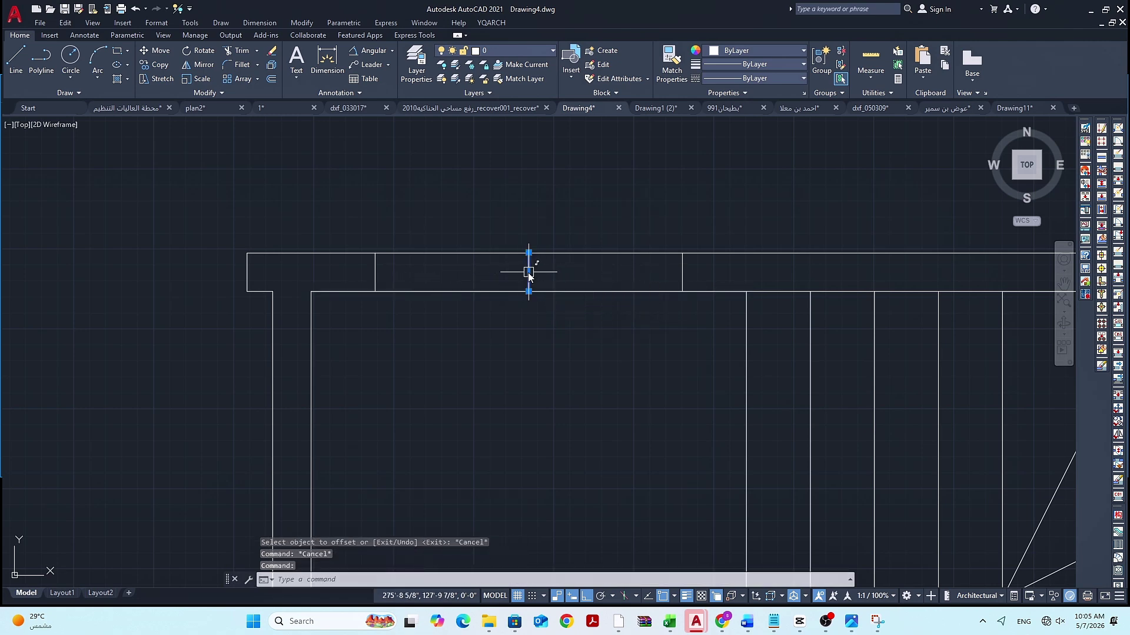
left_click(533, 278)
key("Delete")
key("Escape")
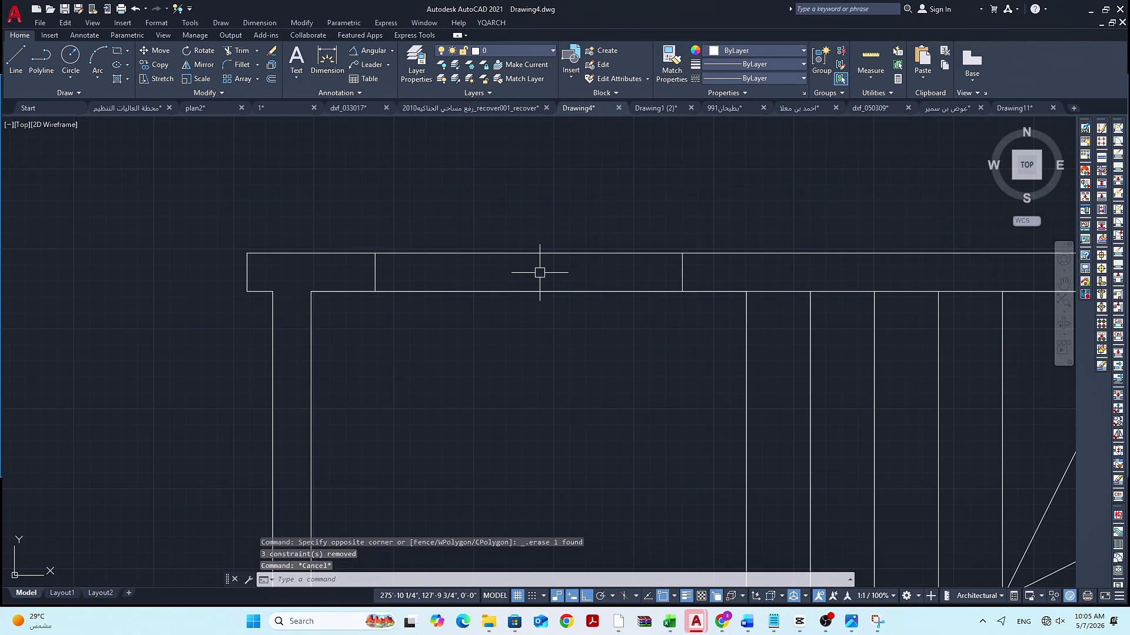
Trim both wall faces between the two opening lines to clear the opening beside the stairs
type("tr")
key("Return")
scroll(565, 306, "down", 6)
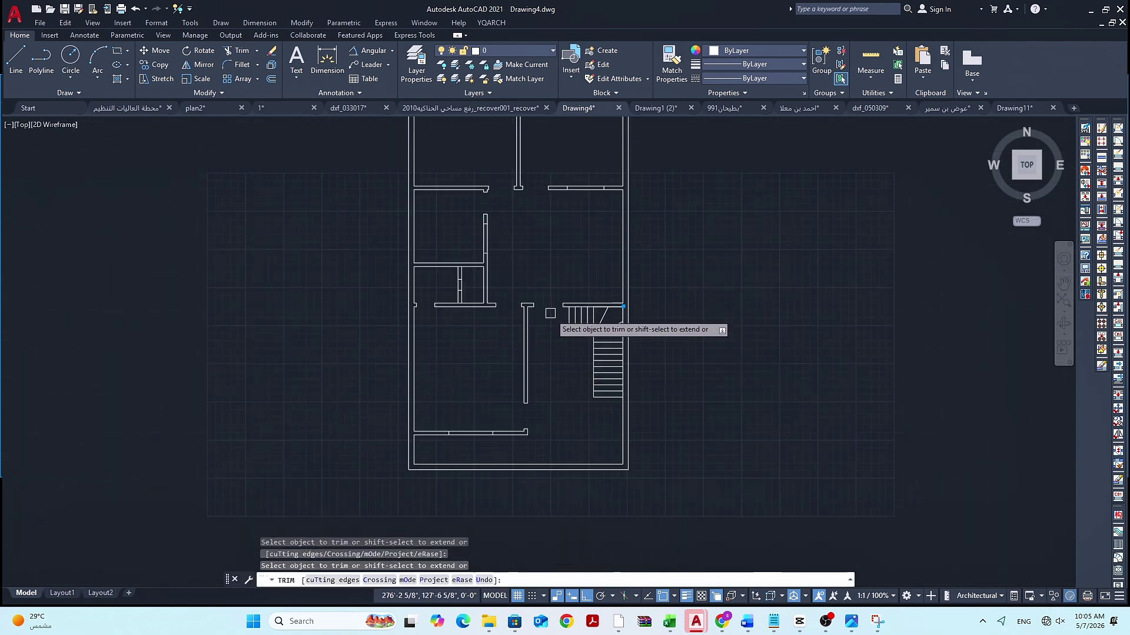
scroll(581, 364, "down", 4)
scroll(572, 386, "up", 4)
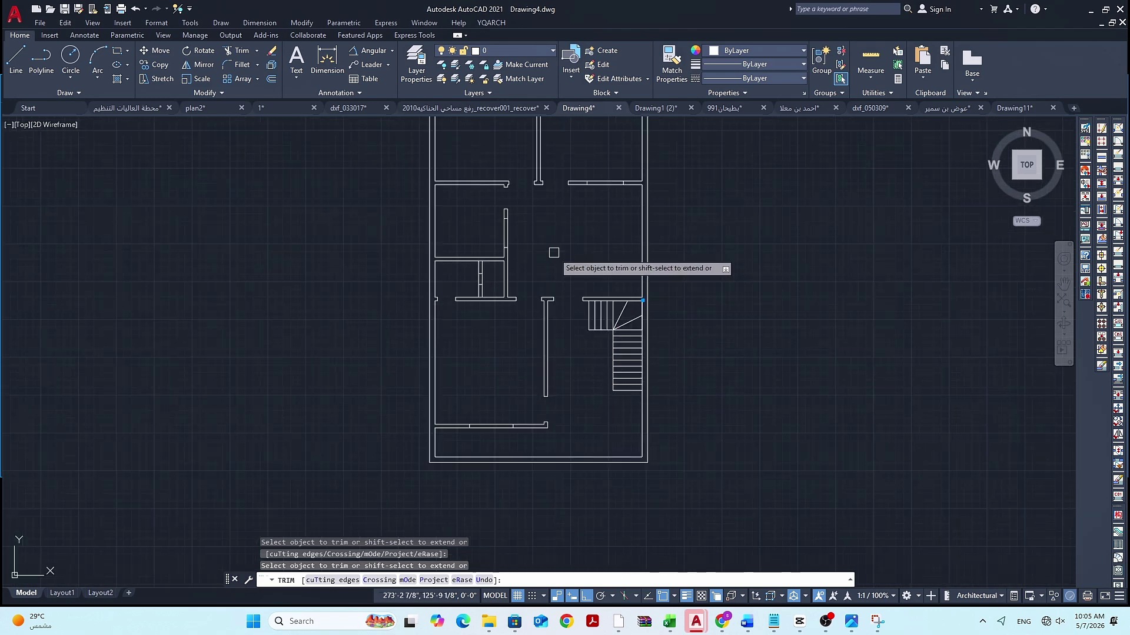
Offset the right face of the upper-left partition 12 inches to the right, above the bedrooms' horizontal wall
middle_click_drag(578, 242, 569, 432)
scroll(503, 264, "up", 2)
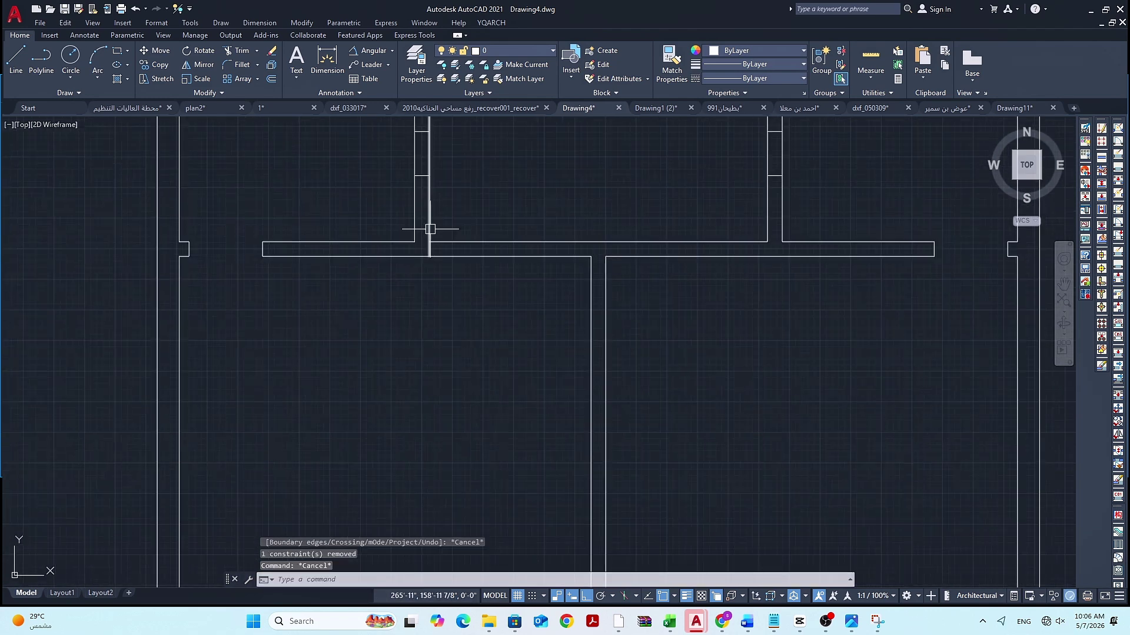
type("o")
key("Return")
type("12")
key("Return")
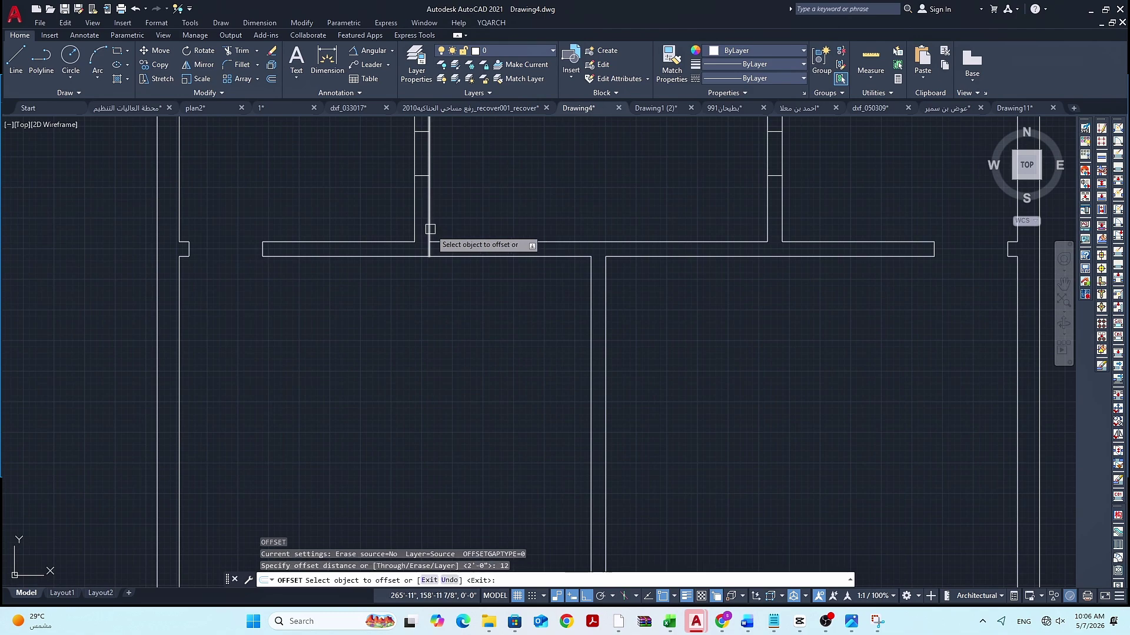
left_click(429, 228)
left_click(463, 228)
Offset the new vertical line a further 36 inches to the right to mark the door width
key("Return")
key("Return")
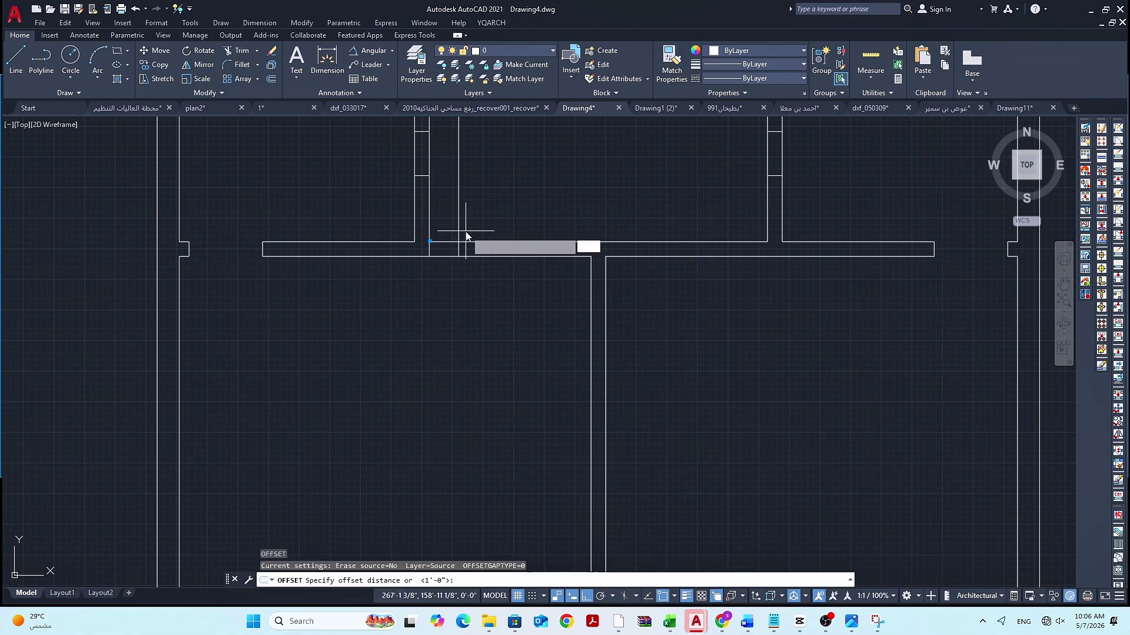
type("36")
key("Return")
left_click(458, 228)
left_click(518, 234)
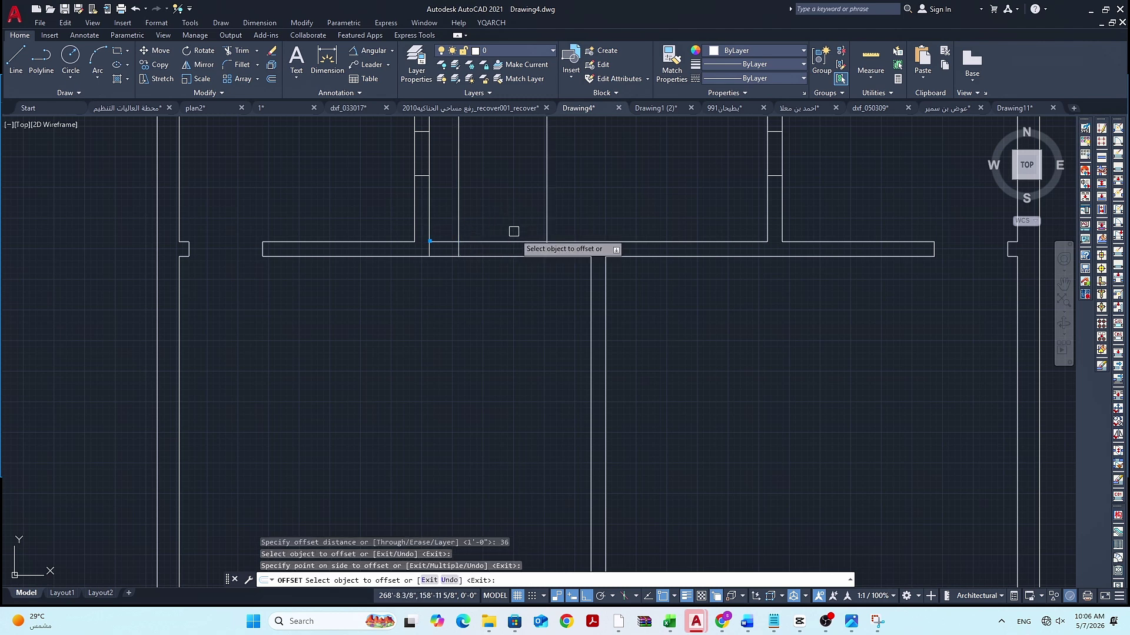
key("Escape")
key("Escape")
Trim the wall faces between the jamb lines, the jamb lines above the wall, and the partition line inside the wall
key("Return")
left_click(513, 257)
left_click(513, 242)
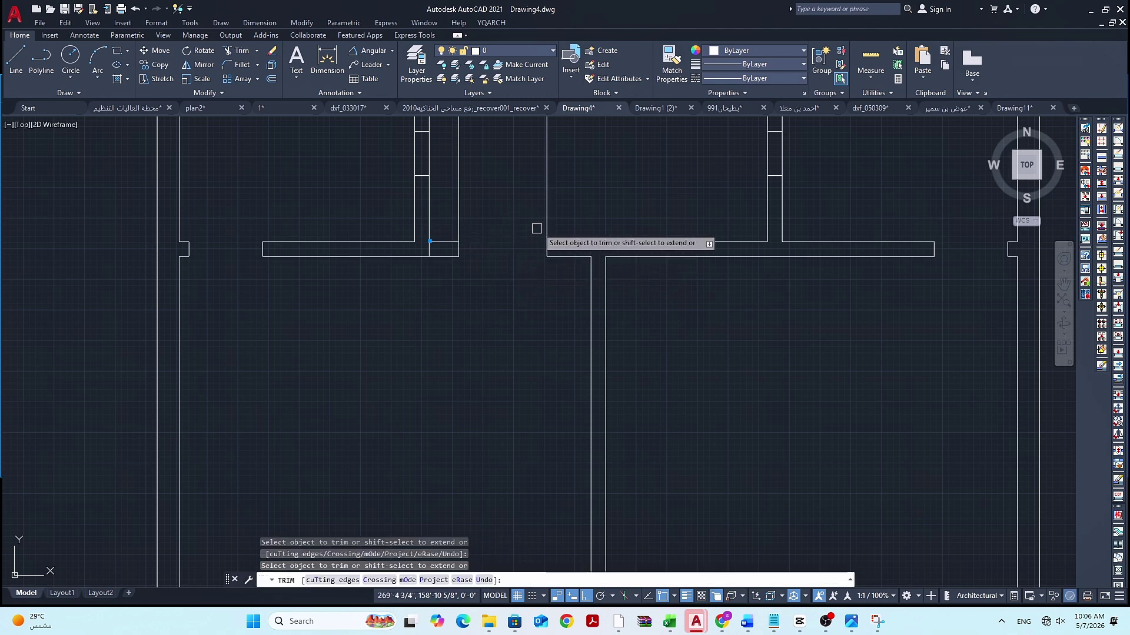
left_click(544, 223)
left_click(457, 220)
scroll(427, 248, "up", 3)
left_click(427, 250)
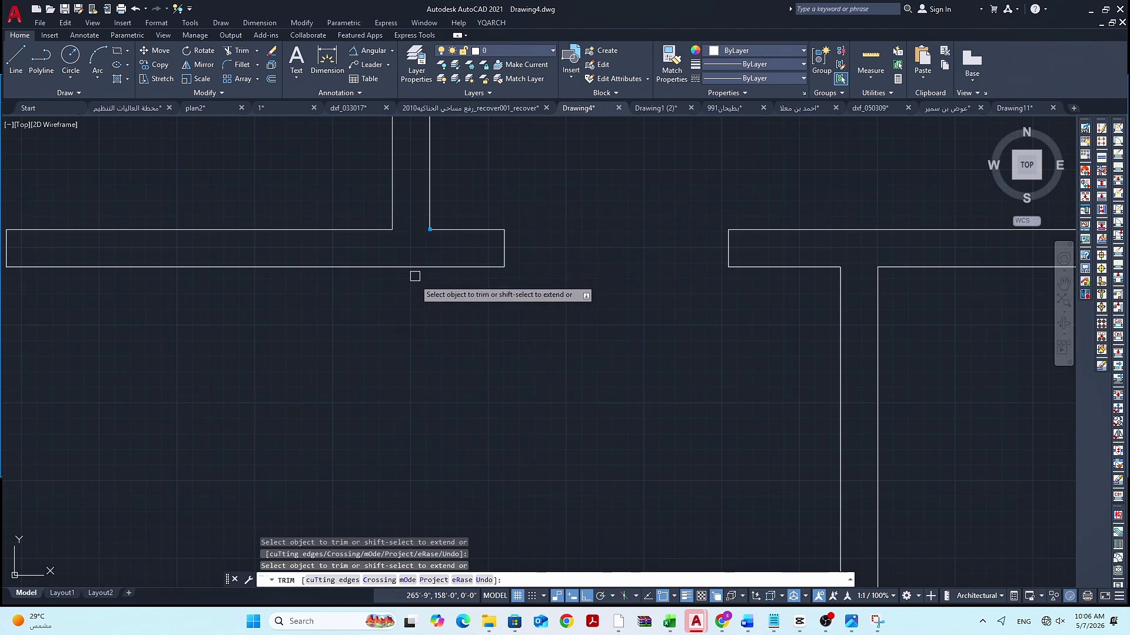
key("Escape")
key("Escape")
Draw a short line across the bedrooms' upper wall, midway between the central partition and the upper-right partition
scroll(525, 327, "down", 4)
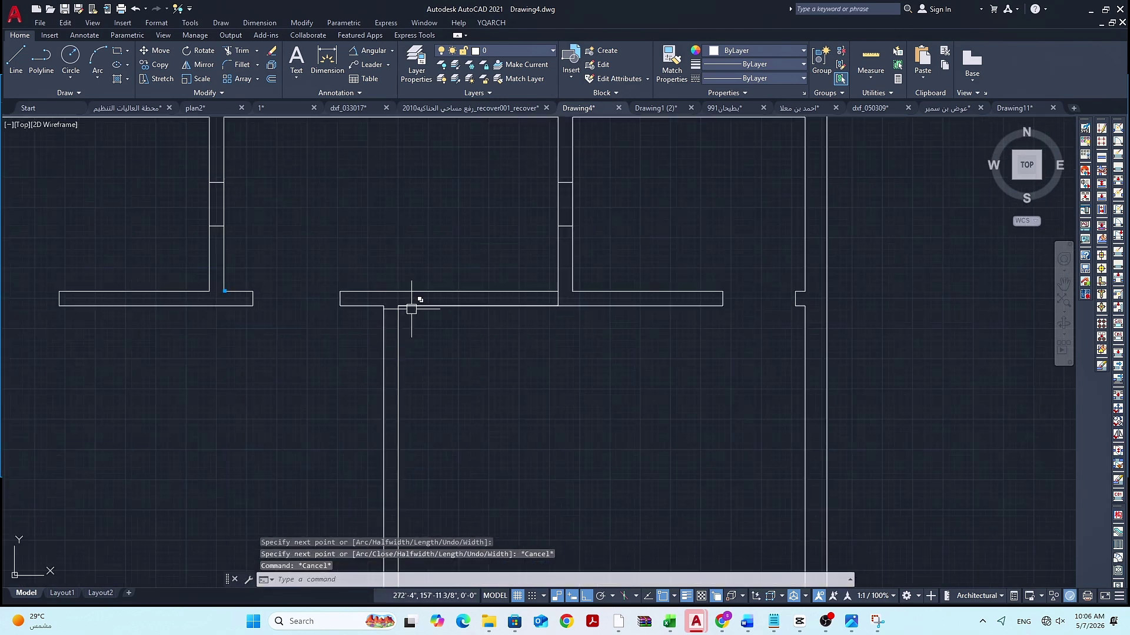
key("space")
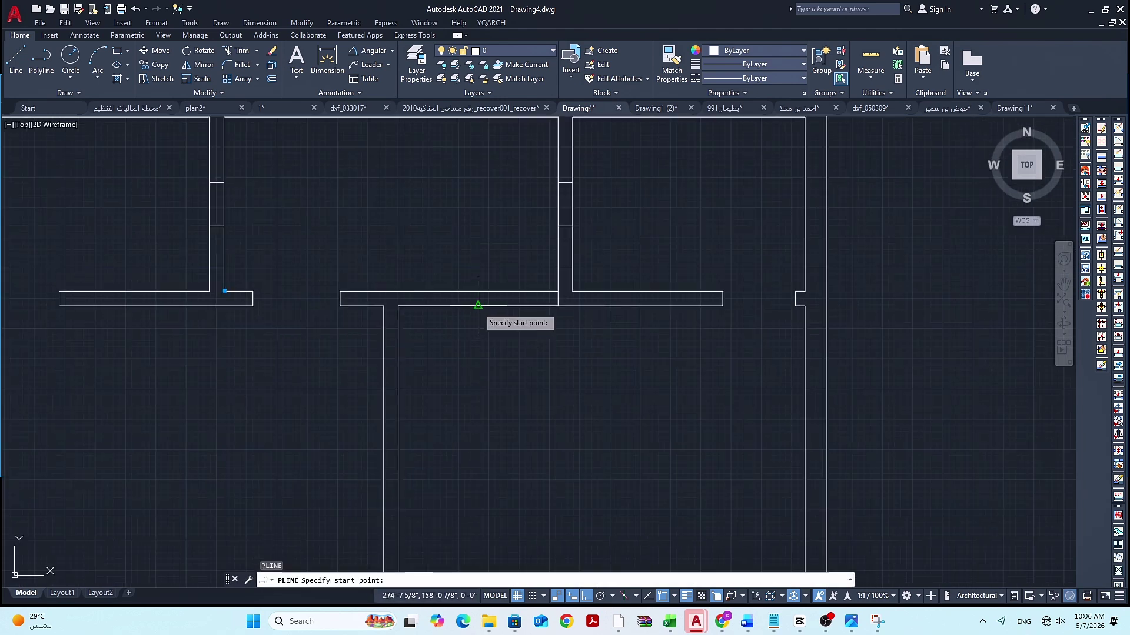
left_click(477, 306)
left_click(478, 292)
key("Escape")
key("Escape")
key("Escape")
scroll(486, 317, "up", 2)
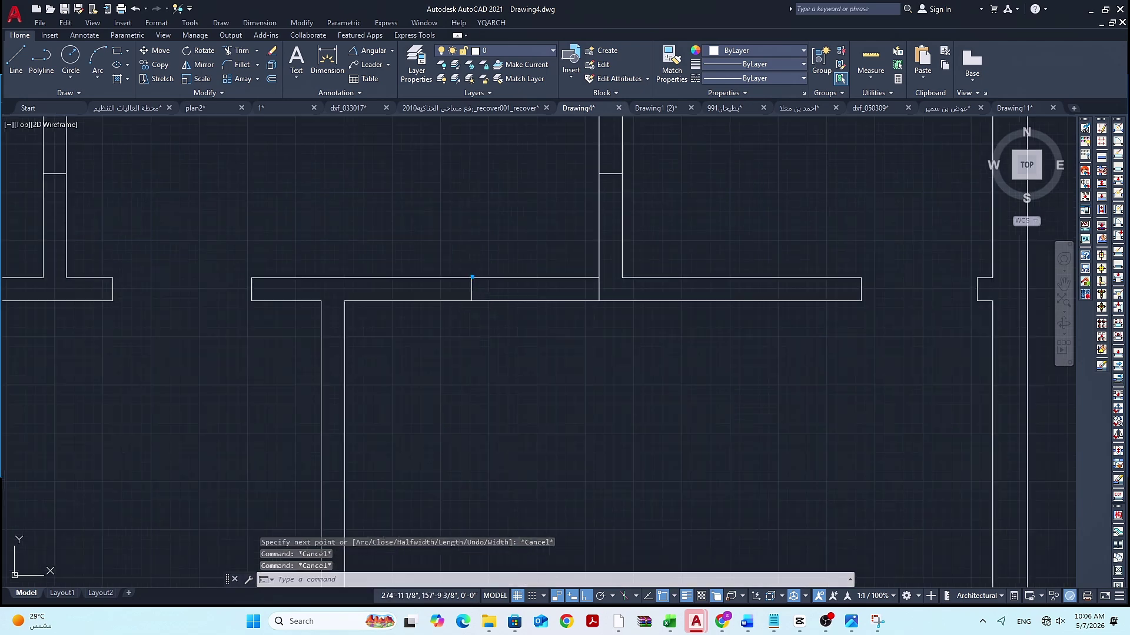
Offset the short line in the bedrooms' upper wall by 24 inches to both sides
type("o")
key("space")
type("24")
key("space")
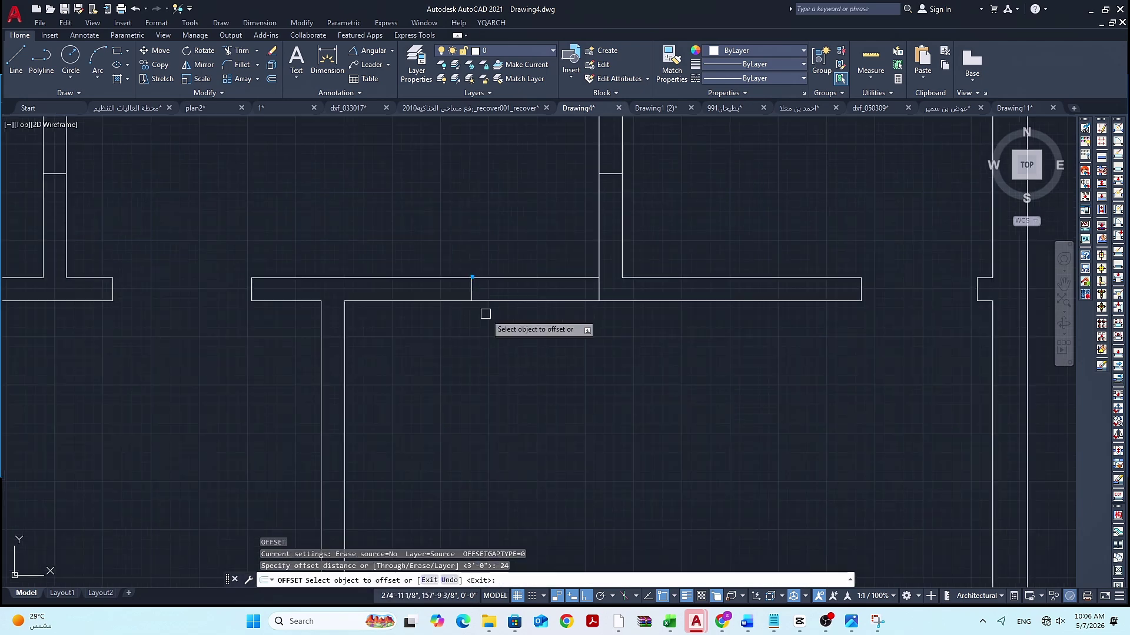
left_click(474, 286)
left_click(484, 288)
left_click(473, 288)
left_click(465, 290)
key("Escape")
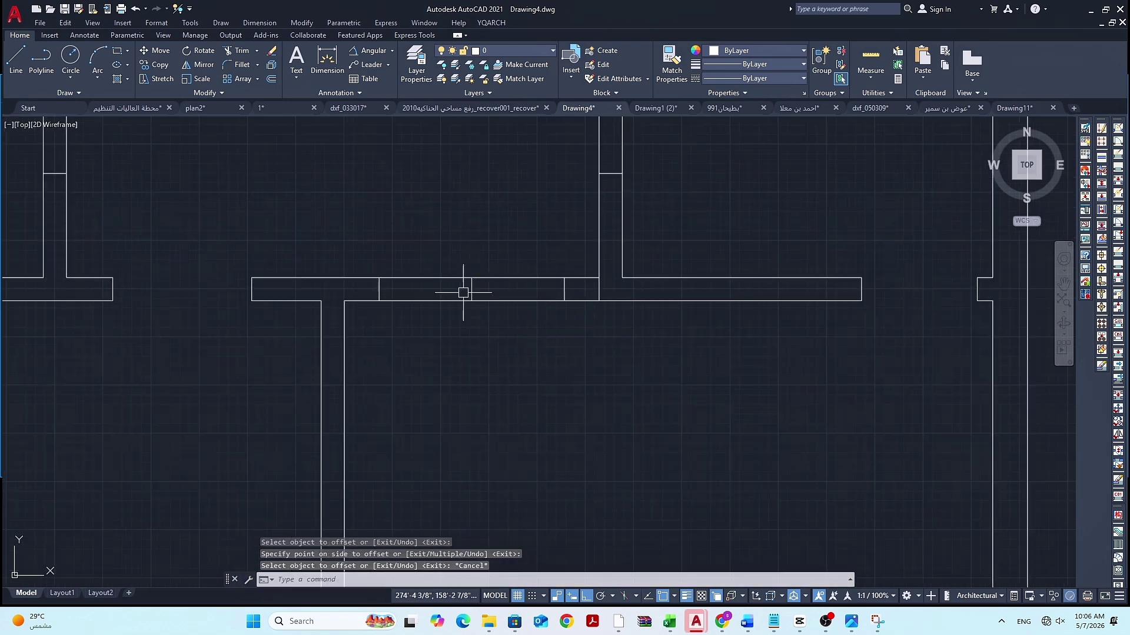
Erase the middle line between the two offset opening lines in the bedrooms' upper wall
key("Escape")
left_click(471, 287)
left_click(477, 286)
key("Delete")
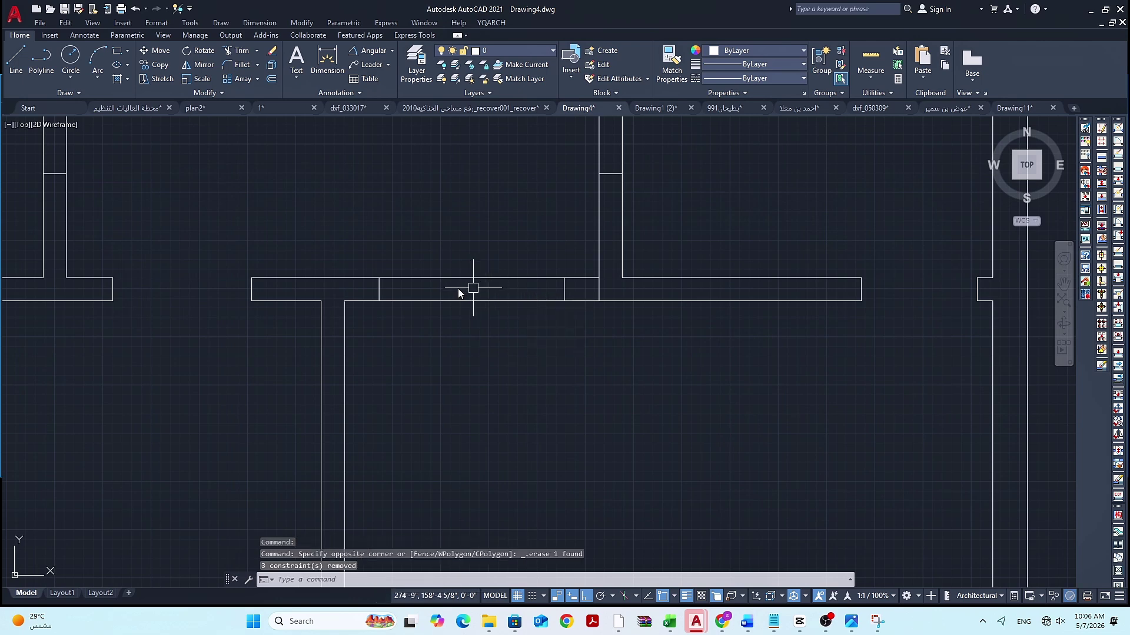
left_click(472, 287)
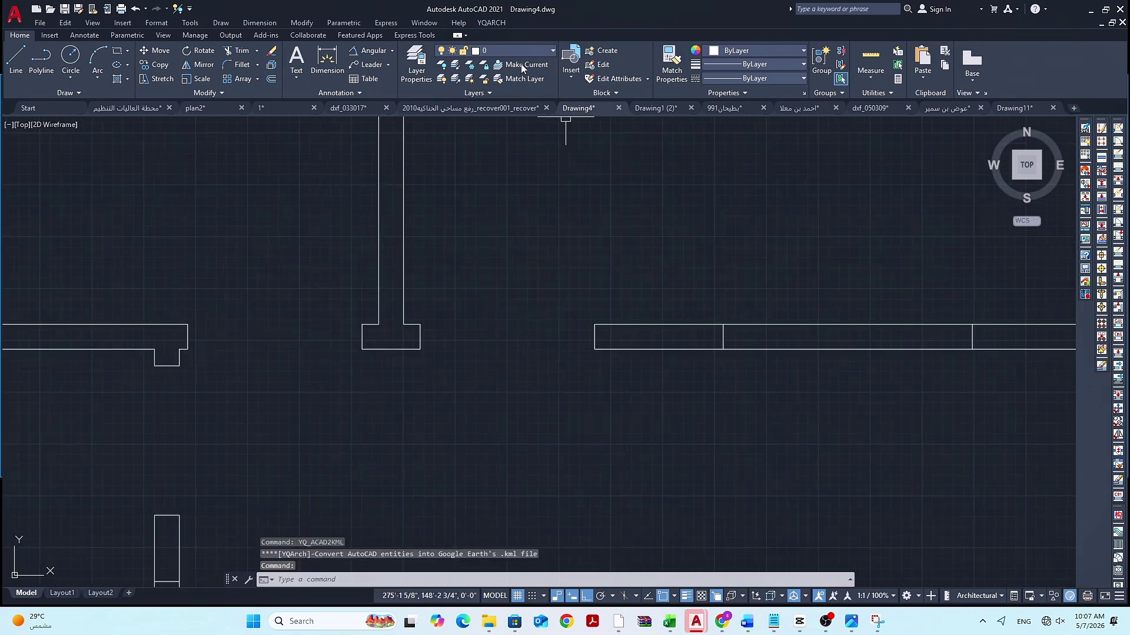
Insert a YQArch two-point planar door in the right bedroom's lower opening, hinged at the left jamb and swinging up into the room
left_click(492, 23)
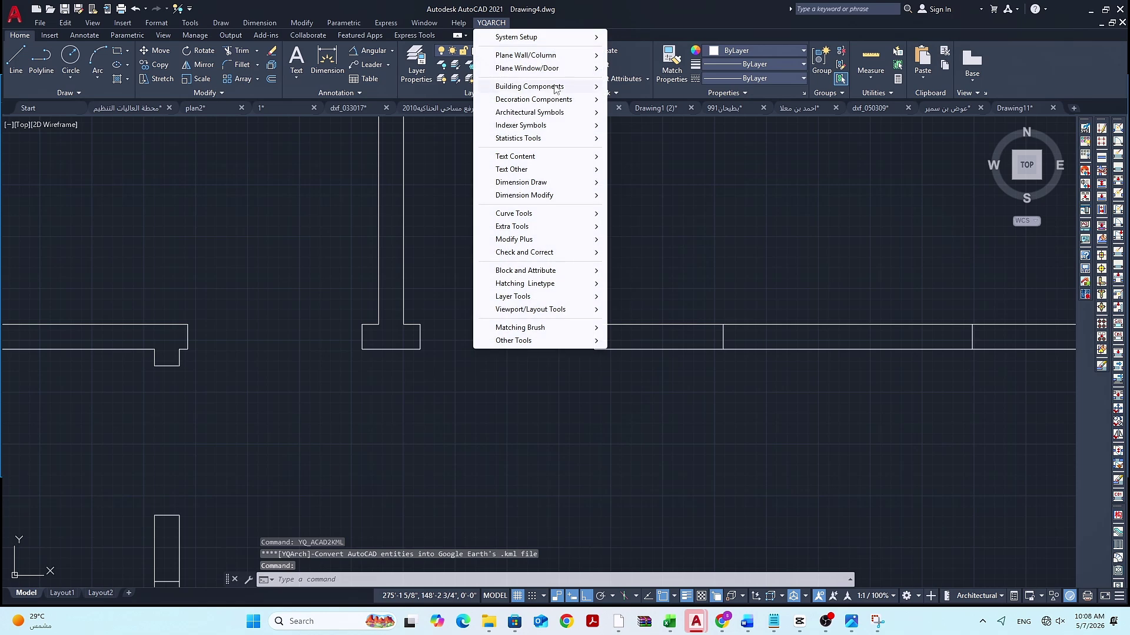
mouse_move(582, 68)
left_click(665, 83)
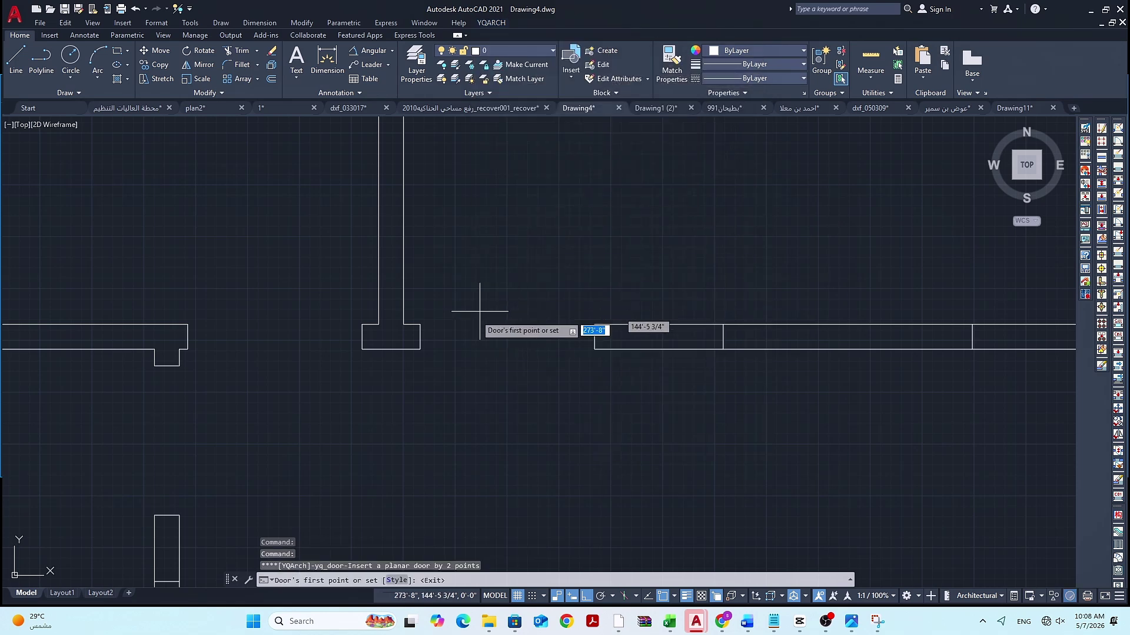
left_click(420, 337)
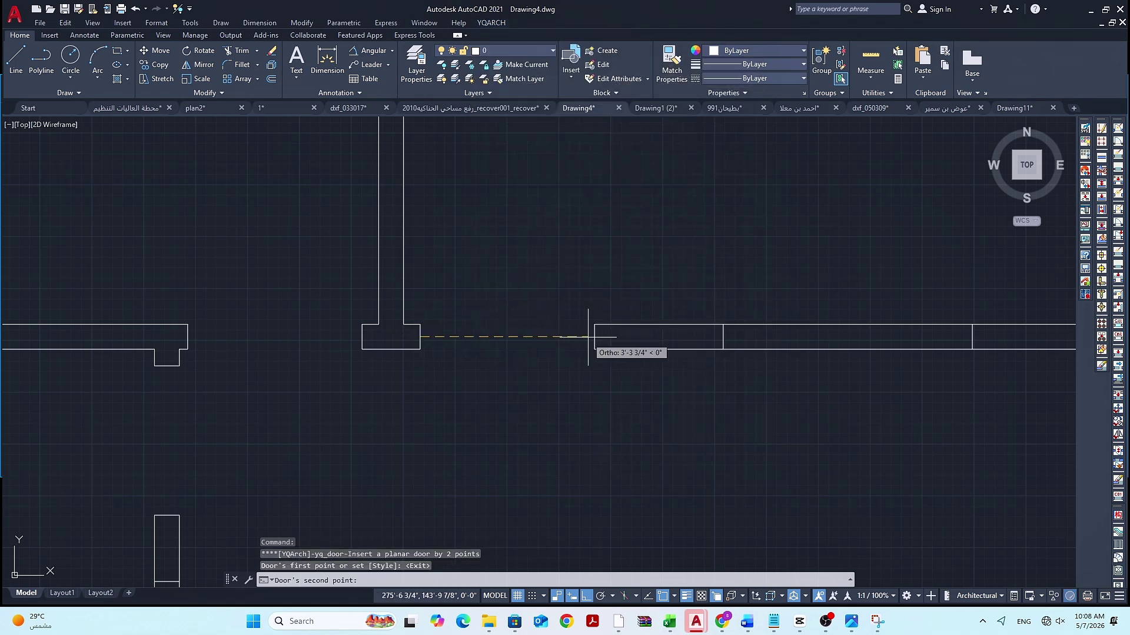
left_click(589, 336)
left_click(484, 446)
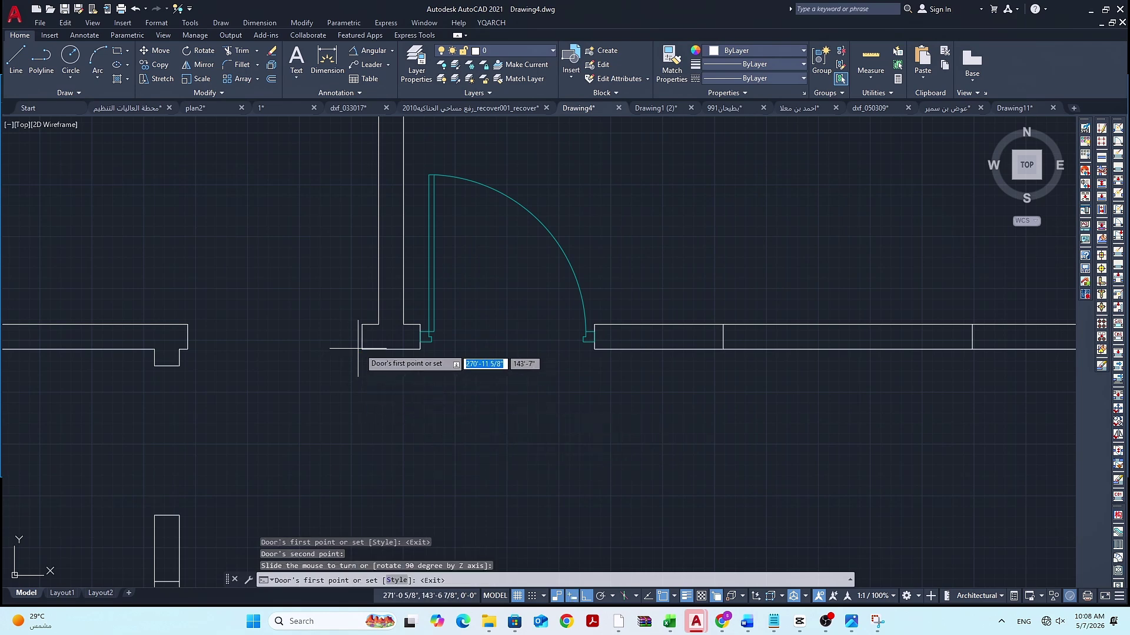
Insert a matching door in the left bedroom's lower opening, hinged beside the central partition and swinging up into the room
scroll(617, 441, "down", 4)
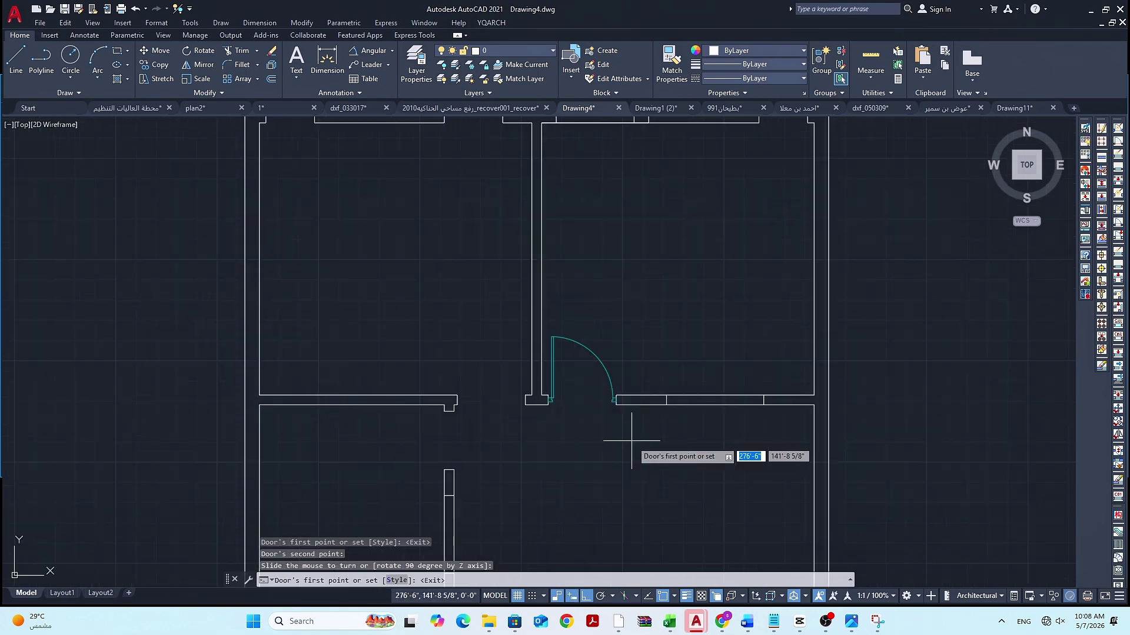
left_click(525, 400)
left_click(457, 400)
left_click(524, 400)
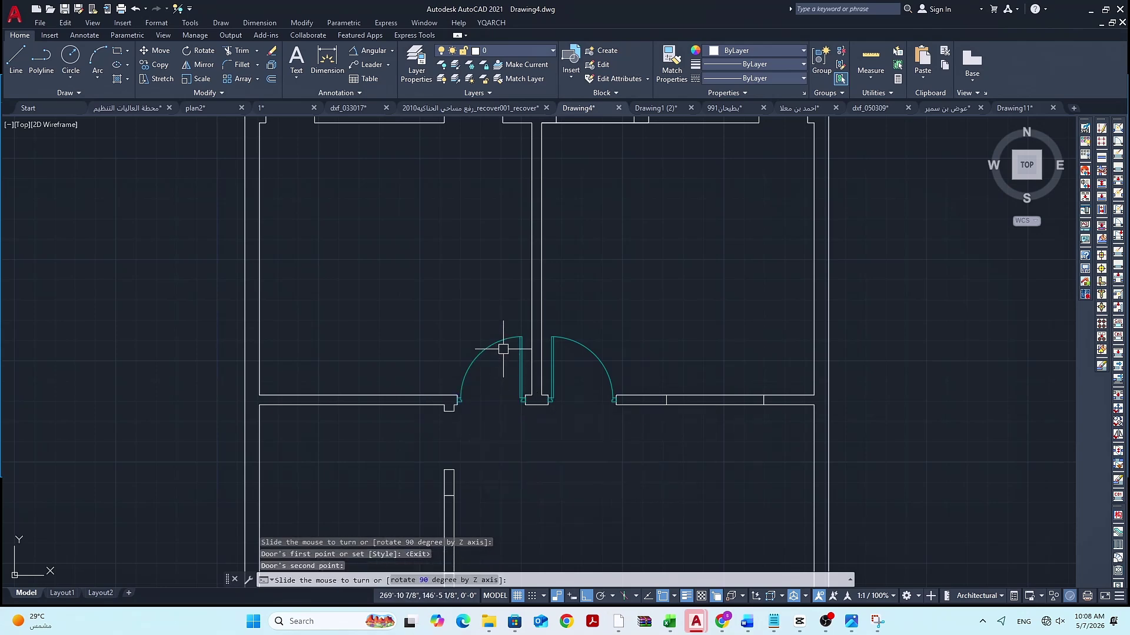
left_click(503, 349)
Insert a door in the vertical partition's opening below the left bedroom, hinged at the upper jamb and swinging left
scroll(482, 453, "down", 3)
scroll(465, 450, "up", 3)
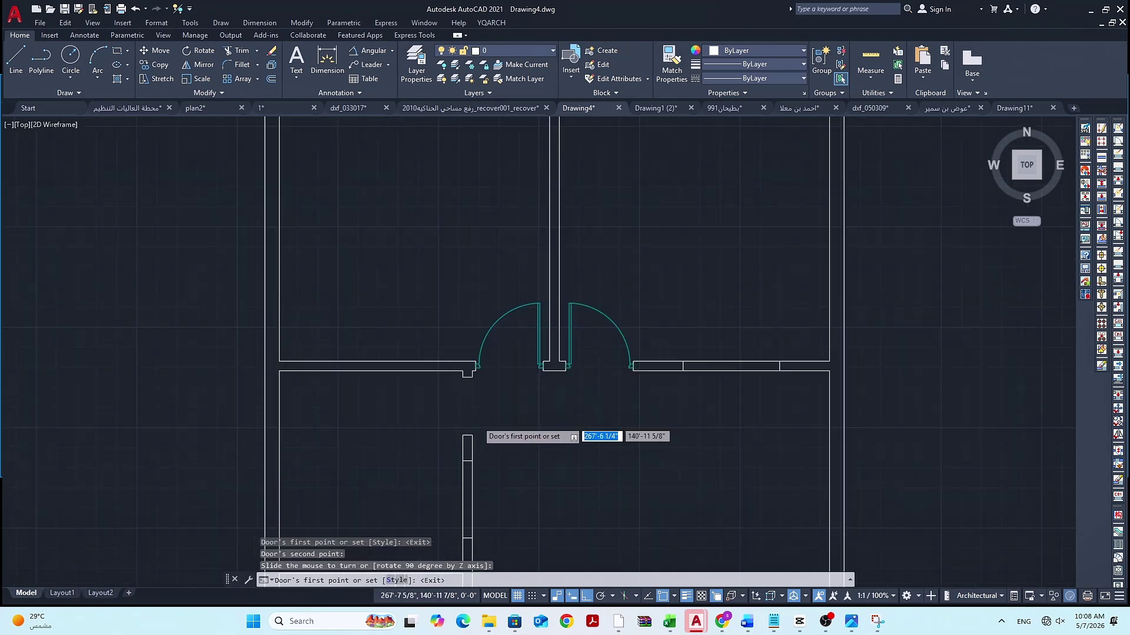
scroll(481, 420, "up", 2)
left_click(467, 377)
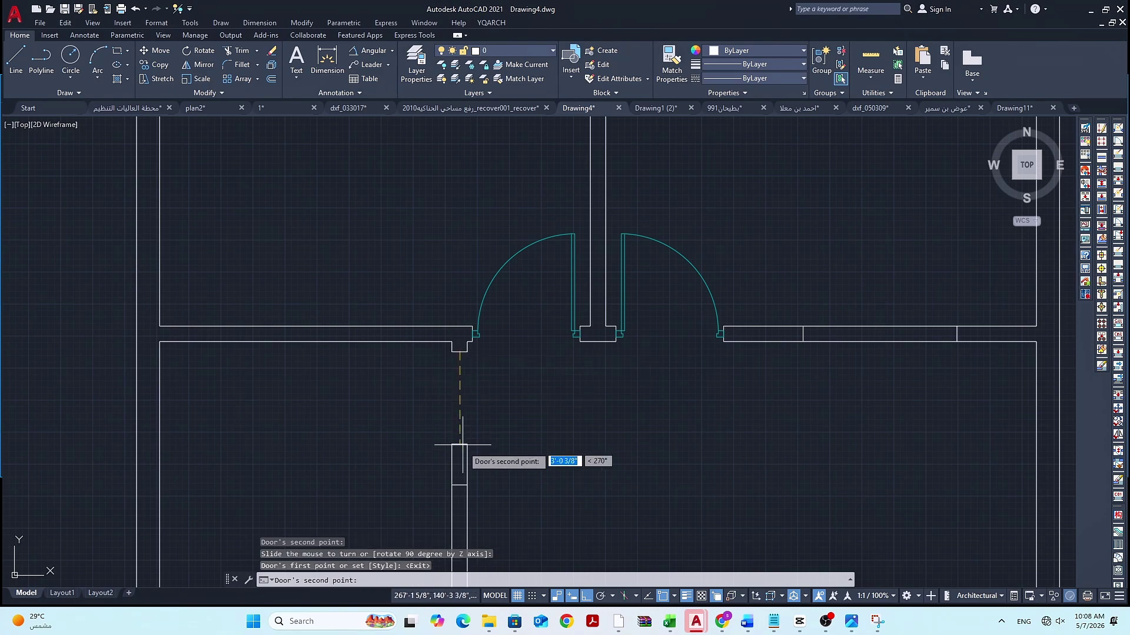
left_click(459, 443)
left_click(383, 368)
Insert a door in the horizontal wall opening above the lower-left room, hinged at the right jamb and swinging down
scroll(404, 373, "down", 2)
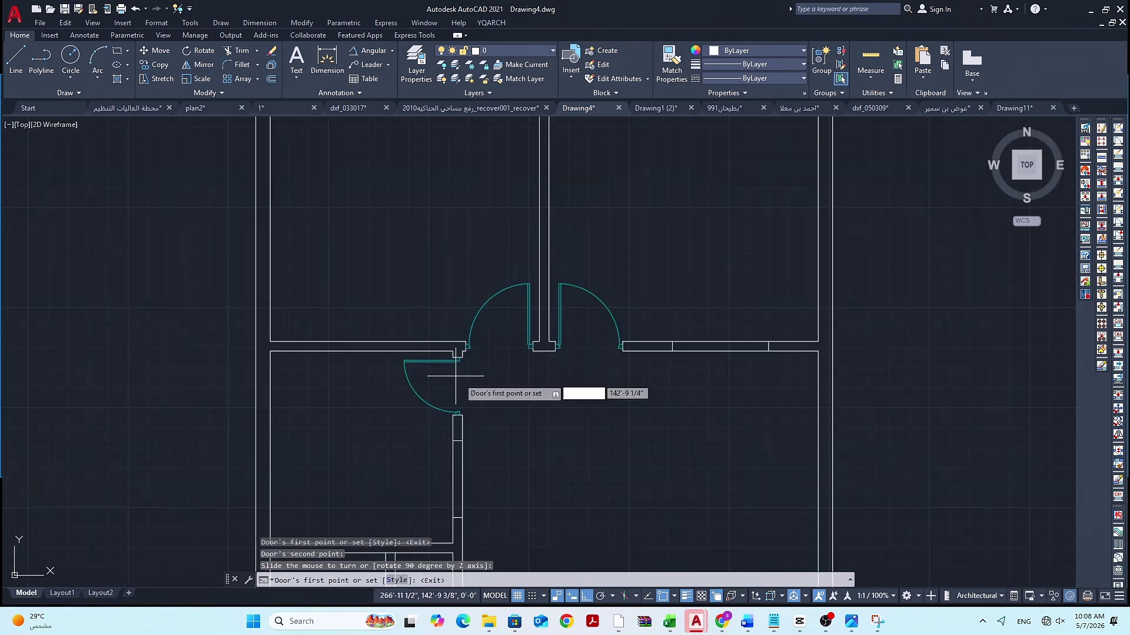
scroll(459, 369, "up", 2)
scroll(483, 366, "down", 3)
scroll(479, 449, "up", 5)
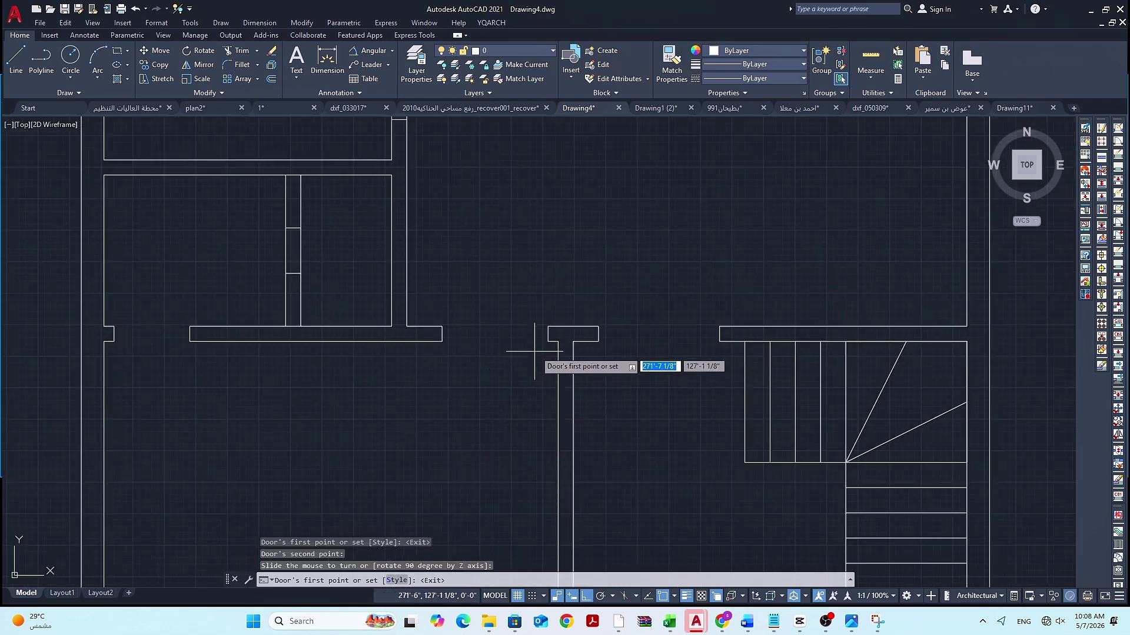
left_click(547, 334)
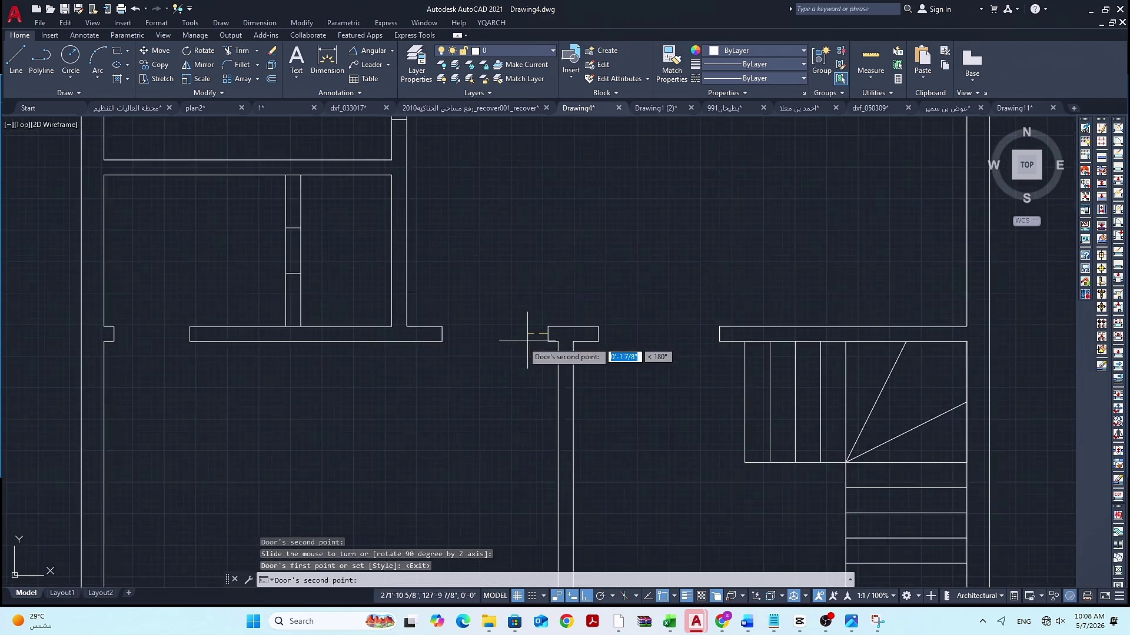
left_click(442, 333)
left_click(544, 386)
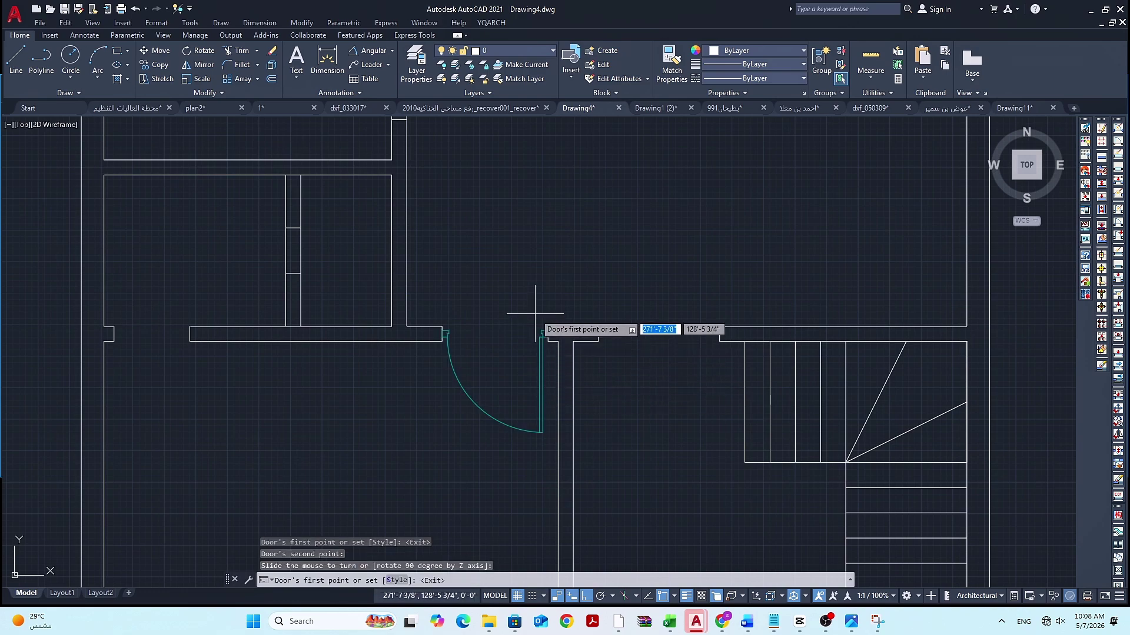
Insert a door in the lower-left room's vertical wall opening, hinged at the lower jamb and swinging left into the room
scroll(530, 453, "down", 2)
scroll(541, 523, "up", 4)
left_click(553, 516)
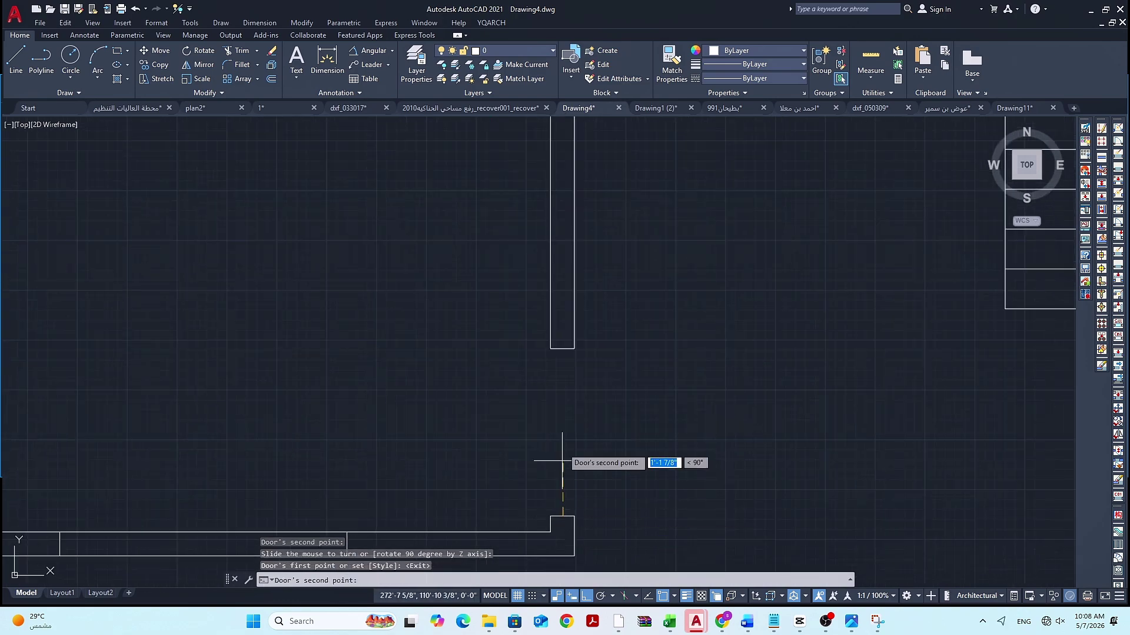
left_click(561, 352)
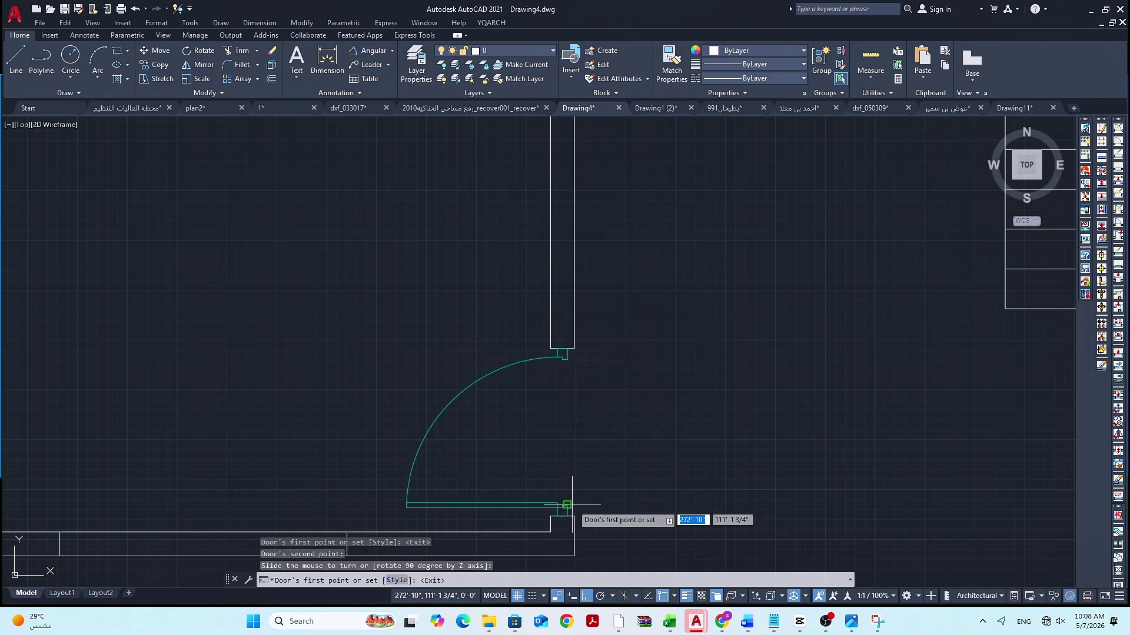
left_click(627, 487)
scroll(622, 501, "down", 2)
key("Escape")
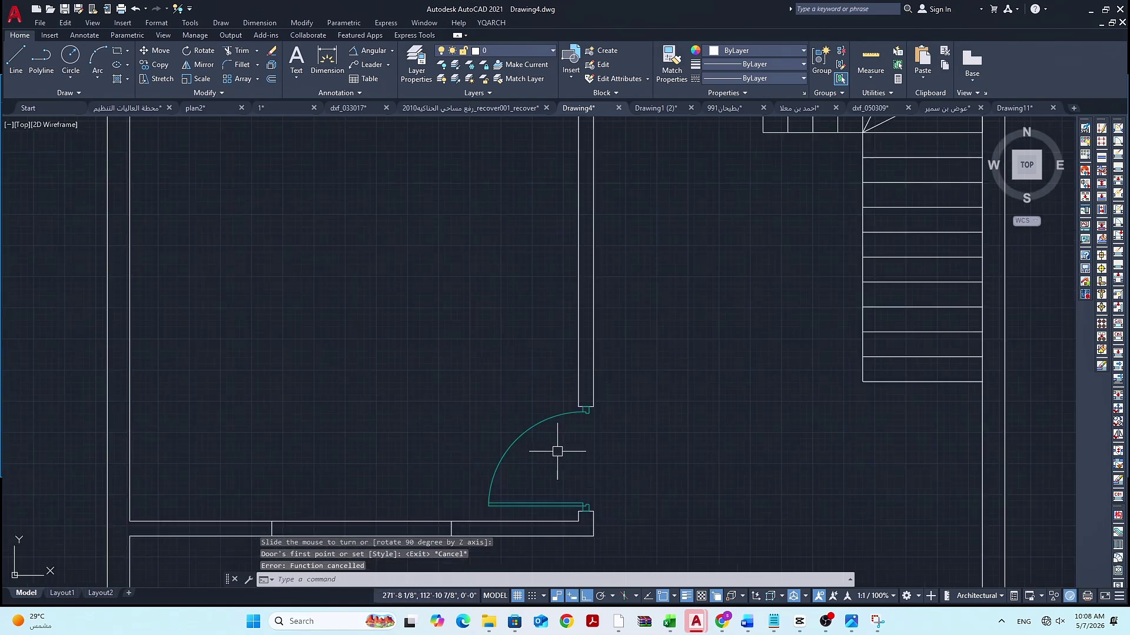
Insert a door in the small lower-left room's bottom wall opening beside the outer wall, hinged at the left jamb and swinging up
scroll(557, 451, "down", 5)
scroll(408, 267, "up", 7)
key("Return")
left_click(409, 268)
left_click(527, 267)
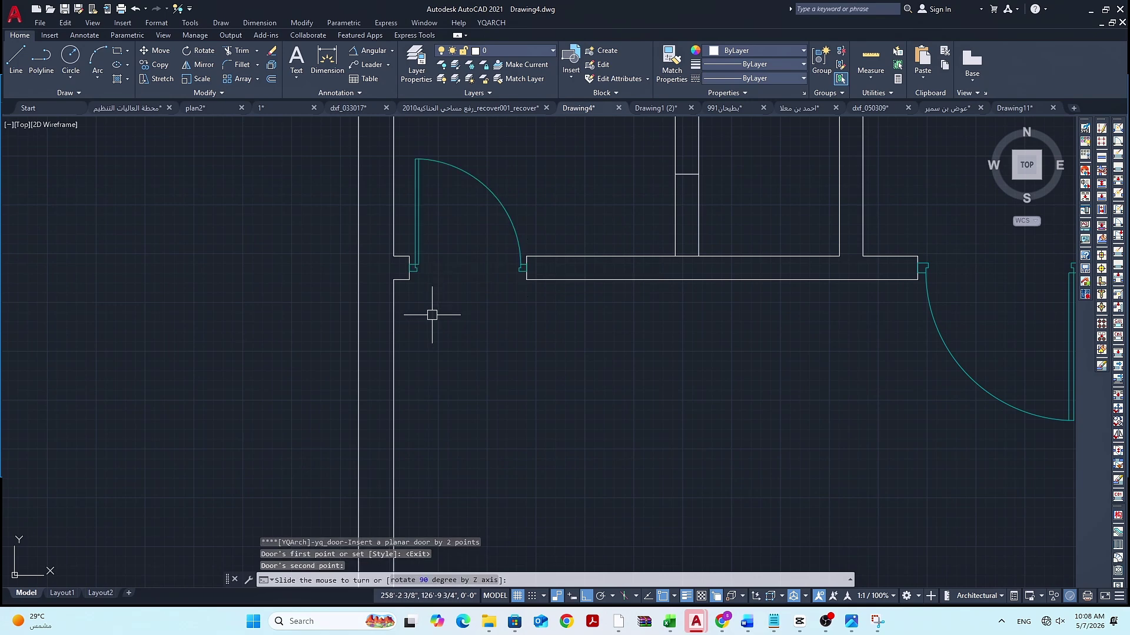
left_click(505, 315)
scroll(529, 318, "down", 8)
Insert a door in the upper-right corner room's bottom wall opening, hinged at the right jamb and swinging up into the room
scroll(537, 312, "up", 10)
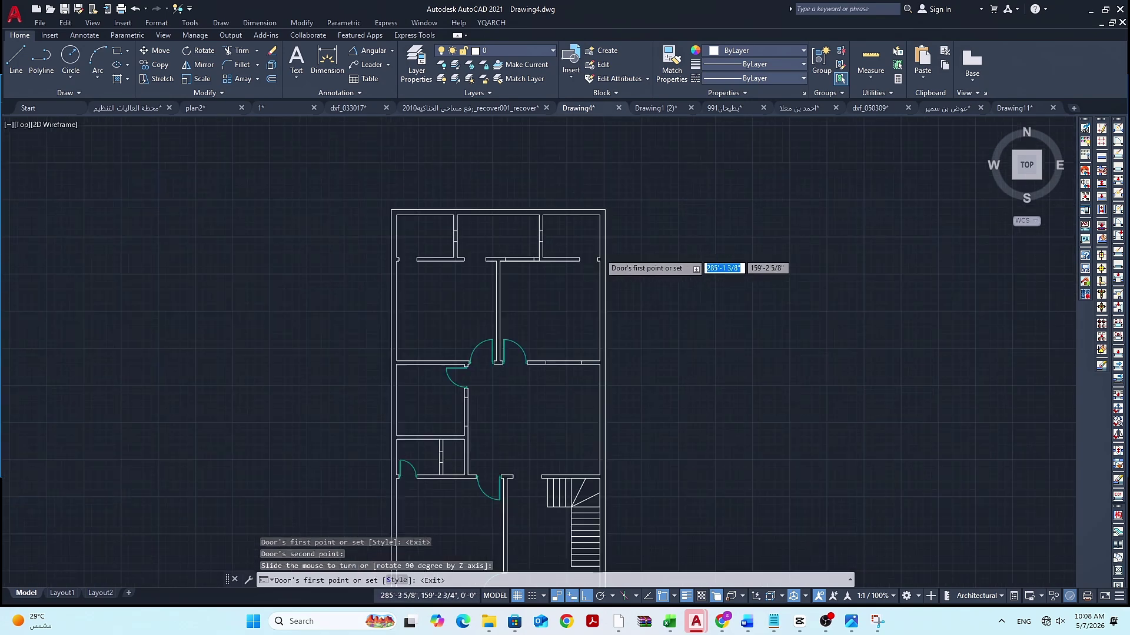
left_click(600, 275)
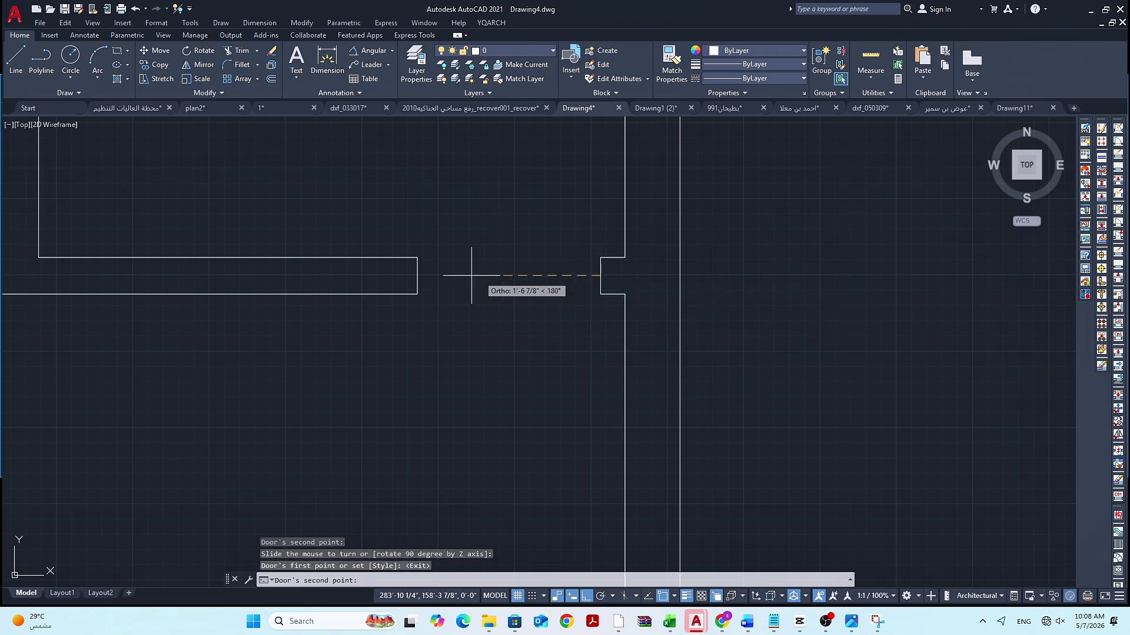
left_click(419, 275)
left_click(600, 274)
scroll(600, 273, "down", 6)
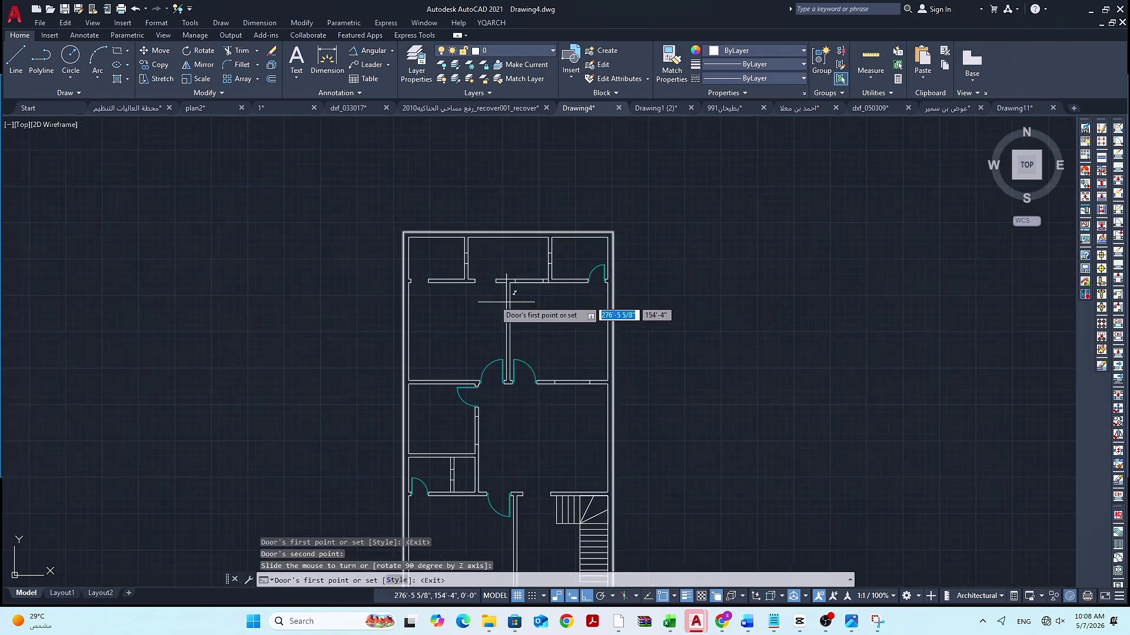
Insert a door in the upper-left corner room's bottom wall opening, hinged at the left jamb and swinging up into the room
scroll(447, 279, "up", 8)
left_click(461, 288)
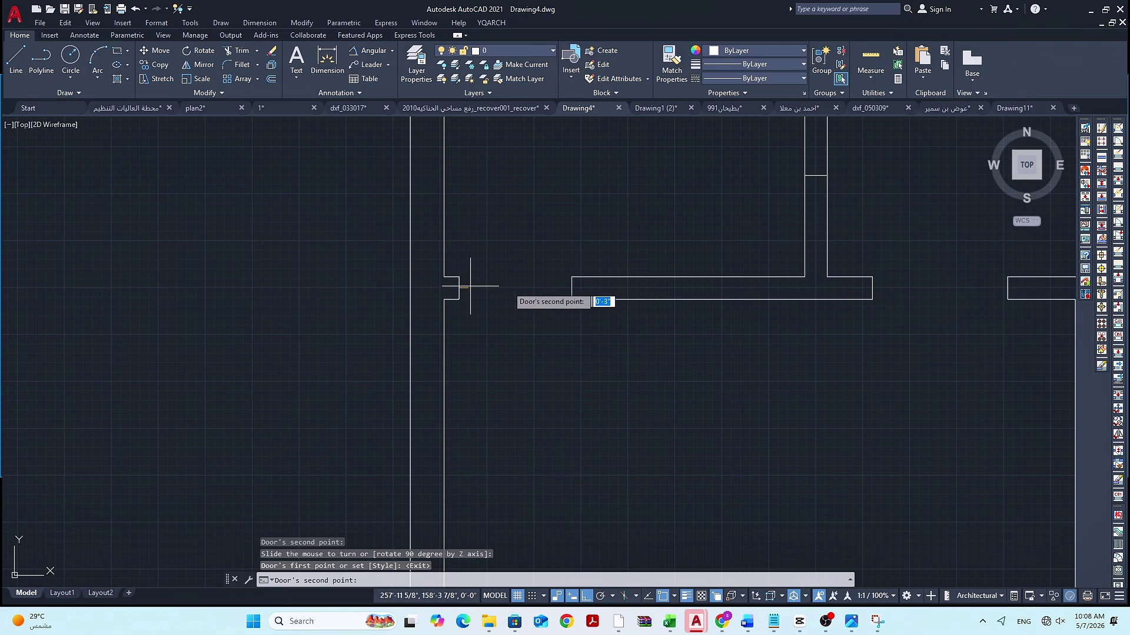
left_click(568, 288)
left_click(485, 301)
scroll(483, 294, "down", 5)
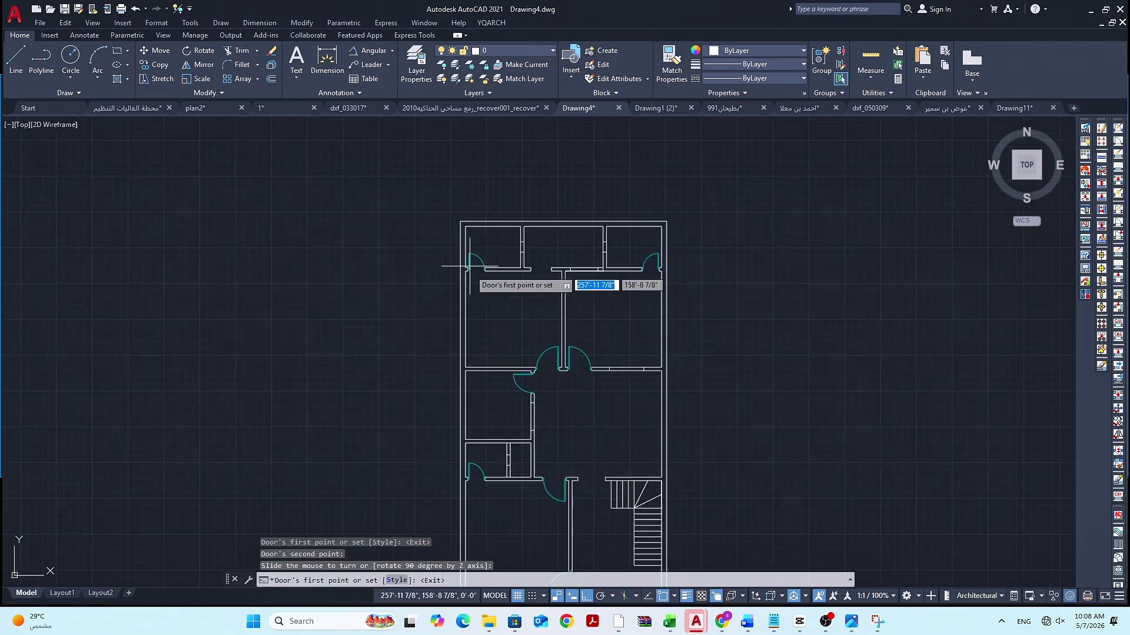
Insert a door in the horizontal wall opening beside the staircase, hinged at the right jamb and swinging up into the hall
scroll(518, 347, "up", 3)
scroll(529, 350, "up", 2)
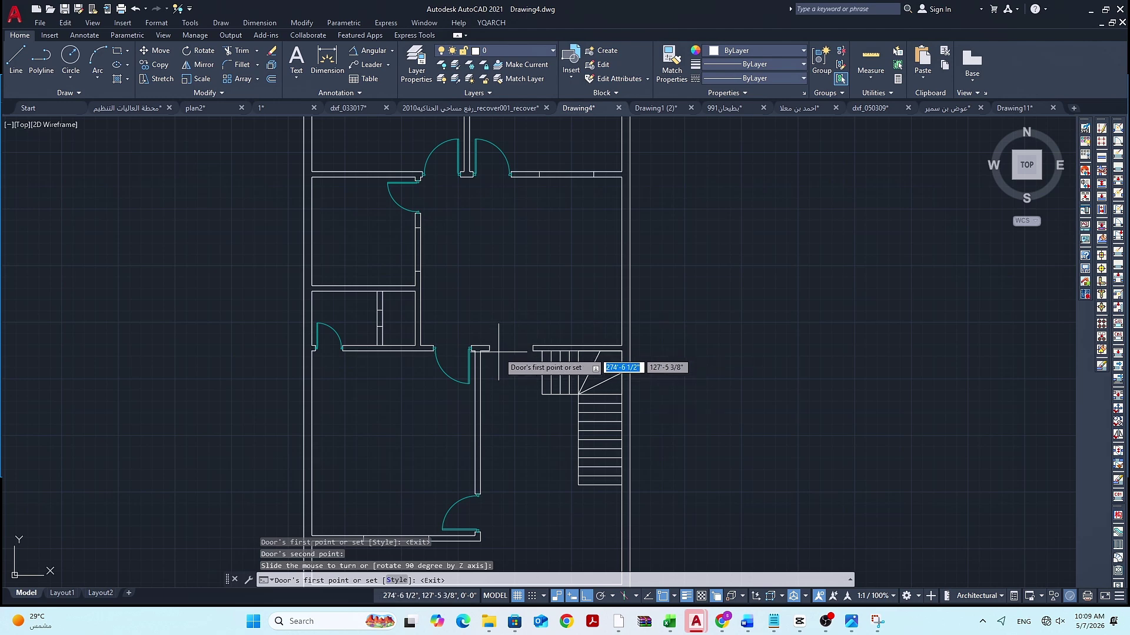
scroll(574, 353, "up", 5)
left_click(581, 342)
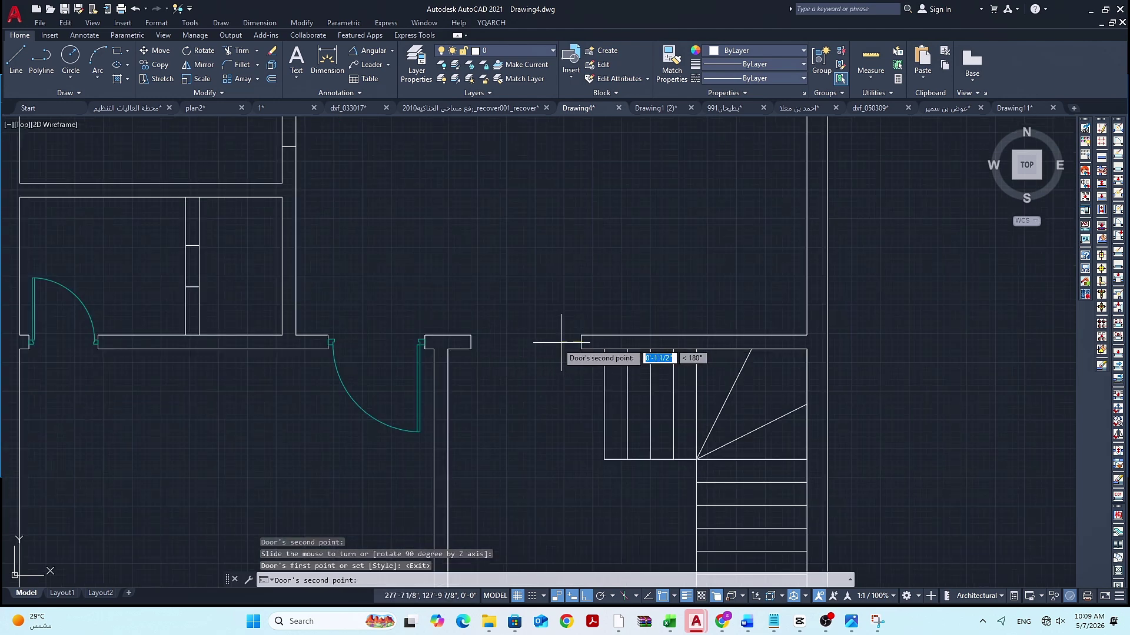
left_click(470, 342)
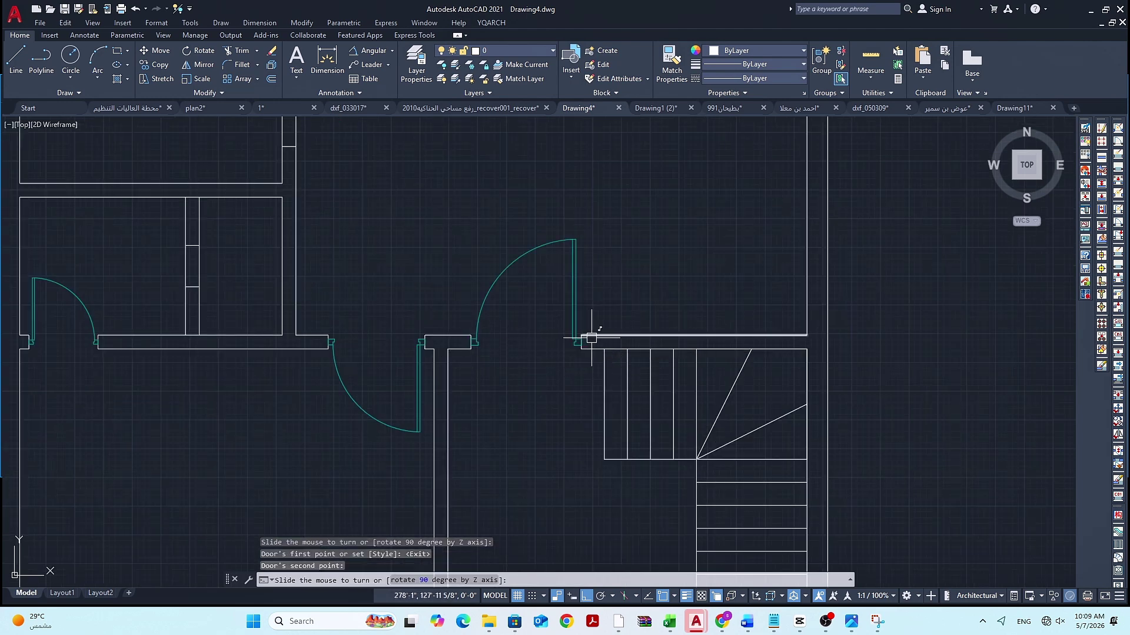
left_click(591, 341)
scroll(565, 388, "down", 6)
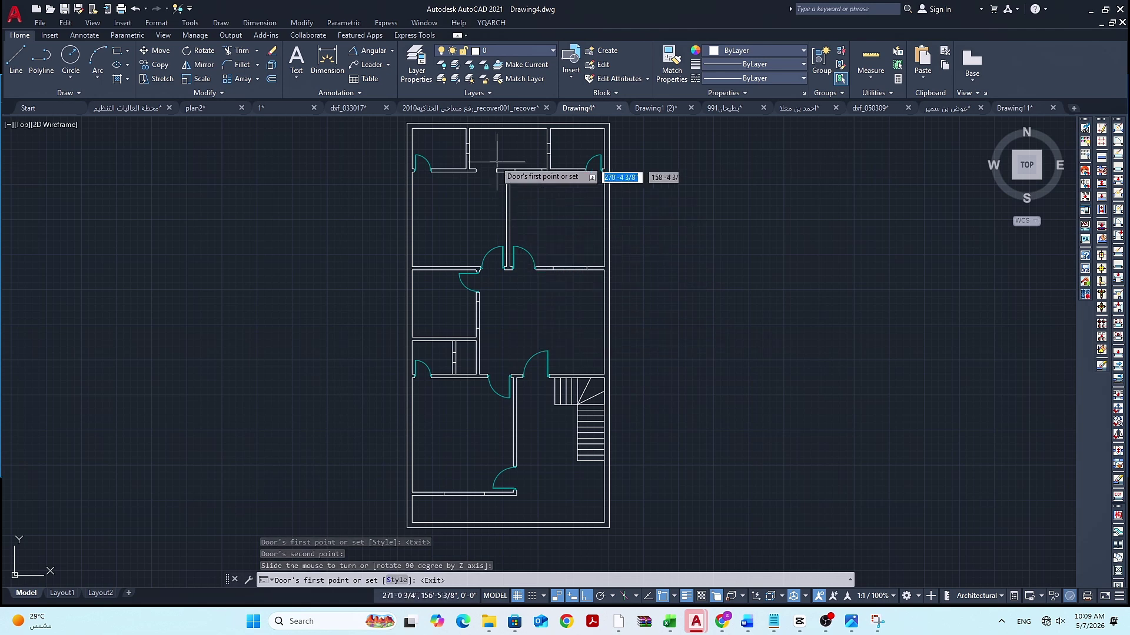
Insert a door in the top middle room's lower wall opening, hinged at the left jamb and swinging up into the room
scroll(492, 157, "up", 6)
left_click(476, 169)
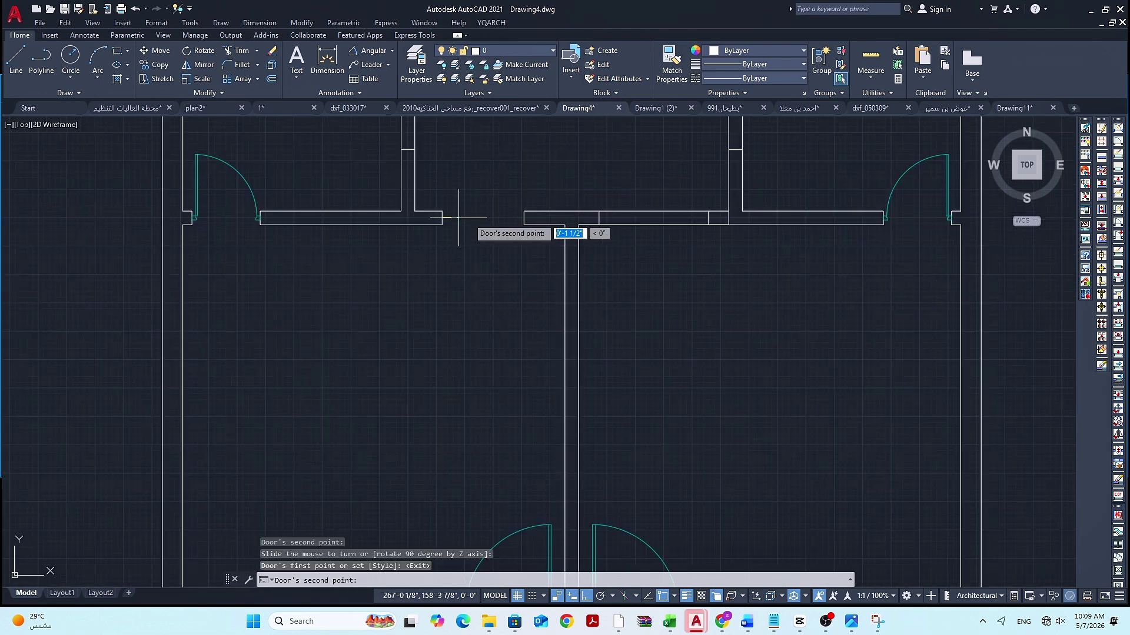
left_click(527, 218)
left_click(447, 249)
scroll(476, 288, "down", 5)
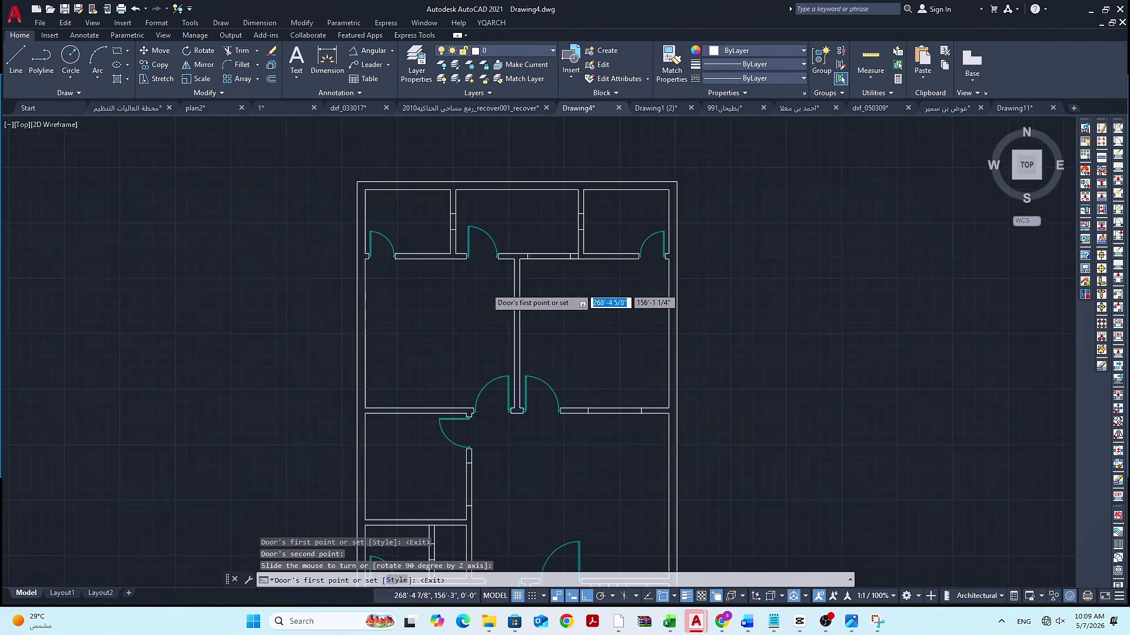
Trim the wall lines out of the marked window openings in the interior walls
scroll(485, 292, "down", 2)
scroll(509, 300, "up", 2)
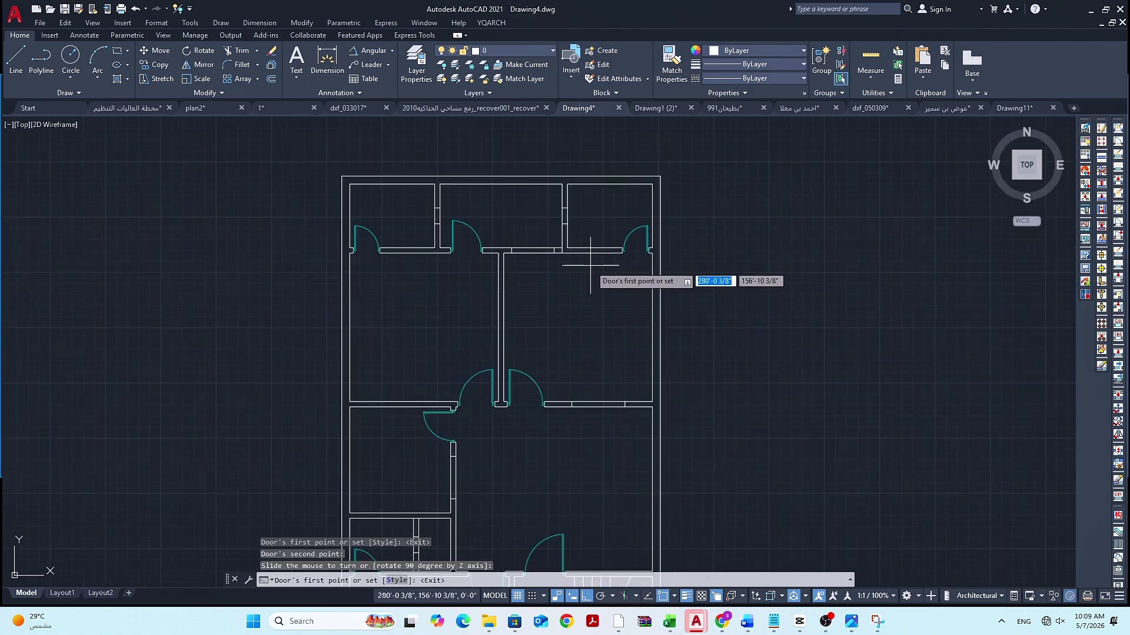
scroll(529, 259, "up", 2)
scroll(592, 277, "down", 6)
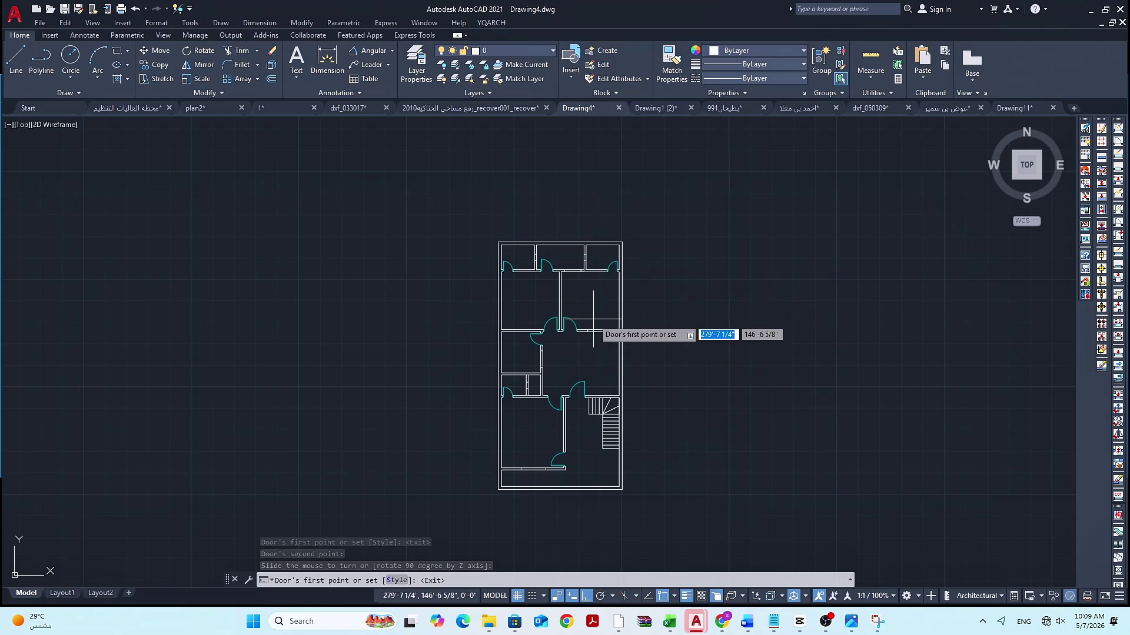
scroll(492, 312, "up", 2)
key("Escape")
type("tr")
key("Return")
Insert a YQArch two-point window in the vertical partition opening between the top left and top middle rooms
left_click(492, 23)
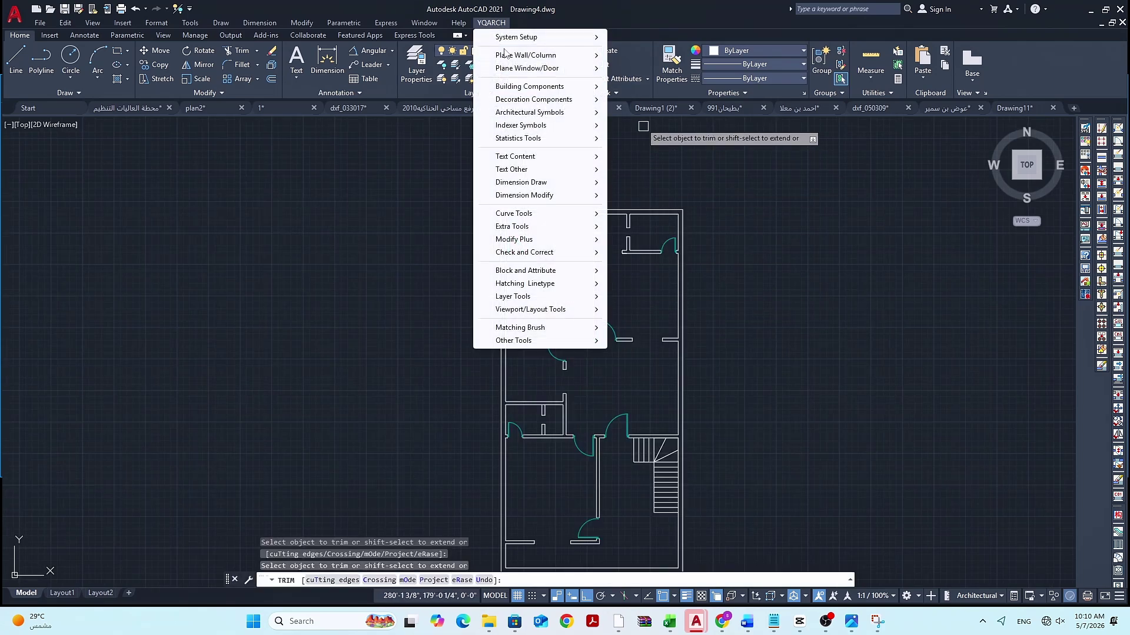
mouse_move(530, 68)
left_click(679, 107)
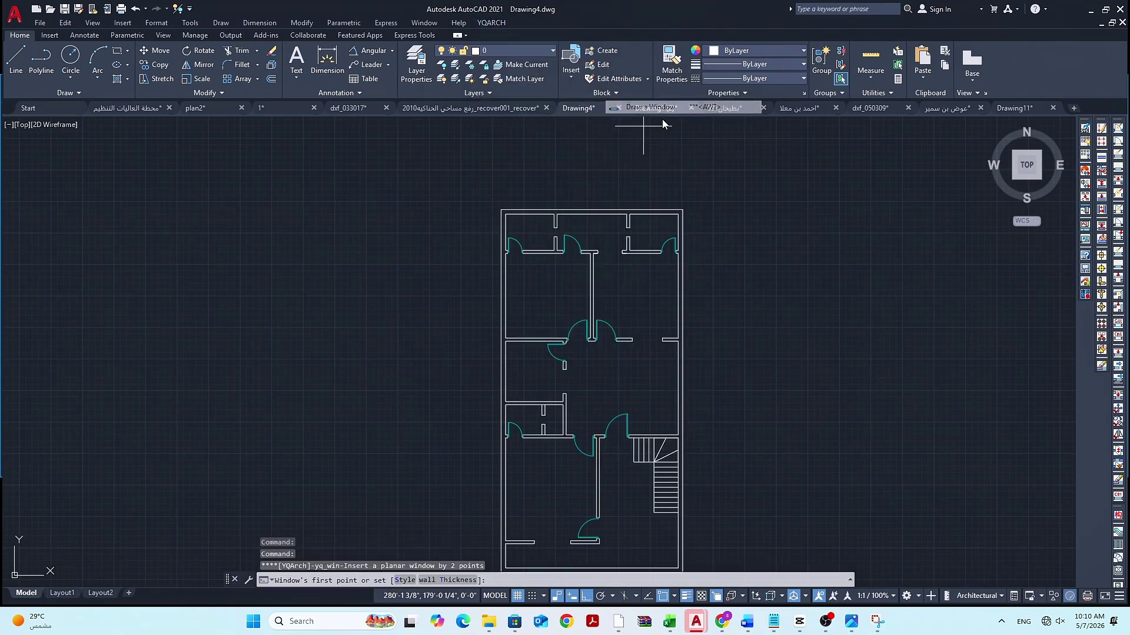
scroll(530, 253, "up", 5)
left_click(547, 287)
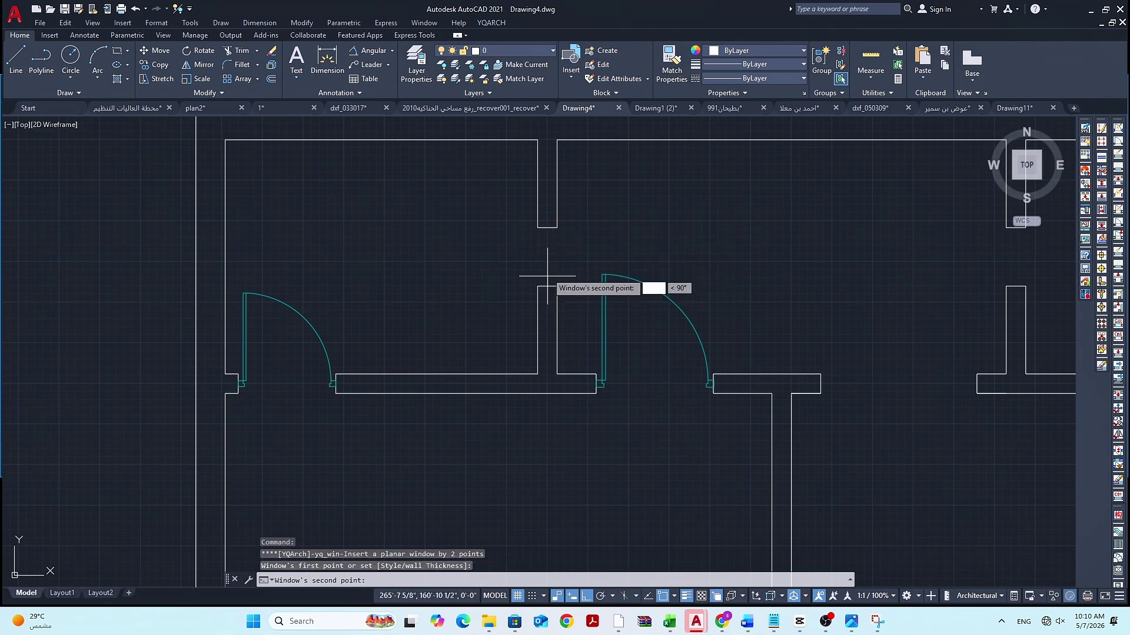
left_click(547, 228)
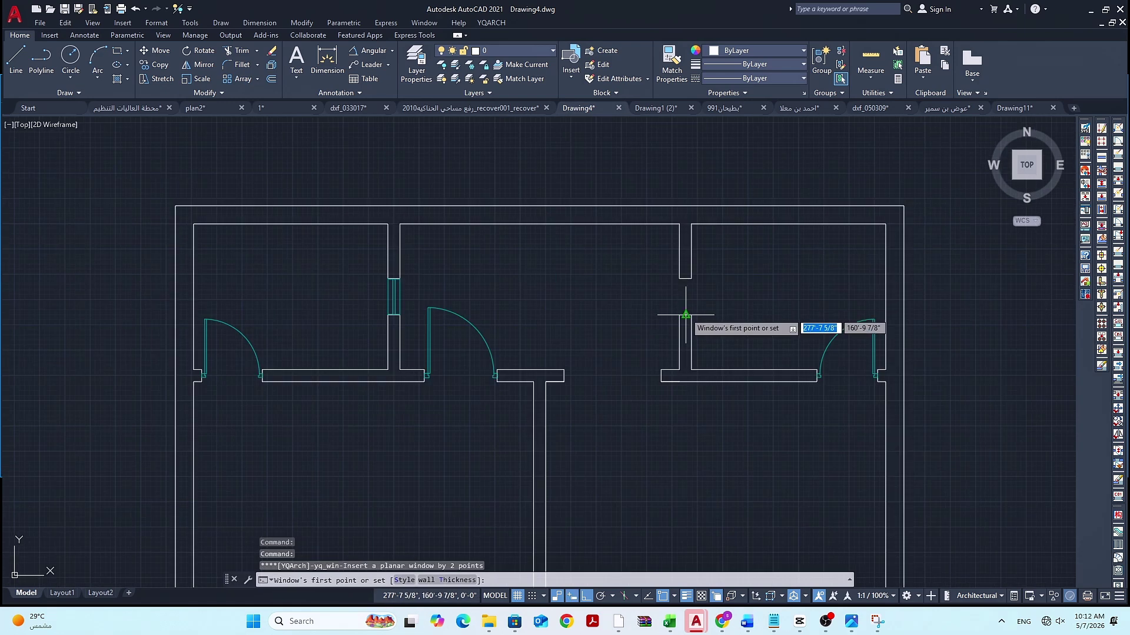
Insert a window in the vertical partition opening between the top middle and top right rooms, keeping the default wall thickness
left_click(684, 316)
left_click(685, 284)
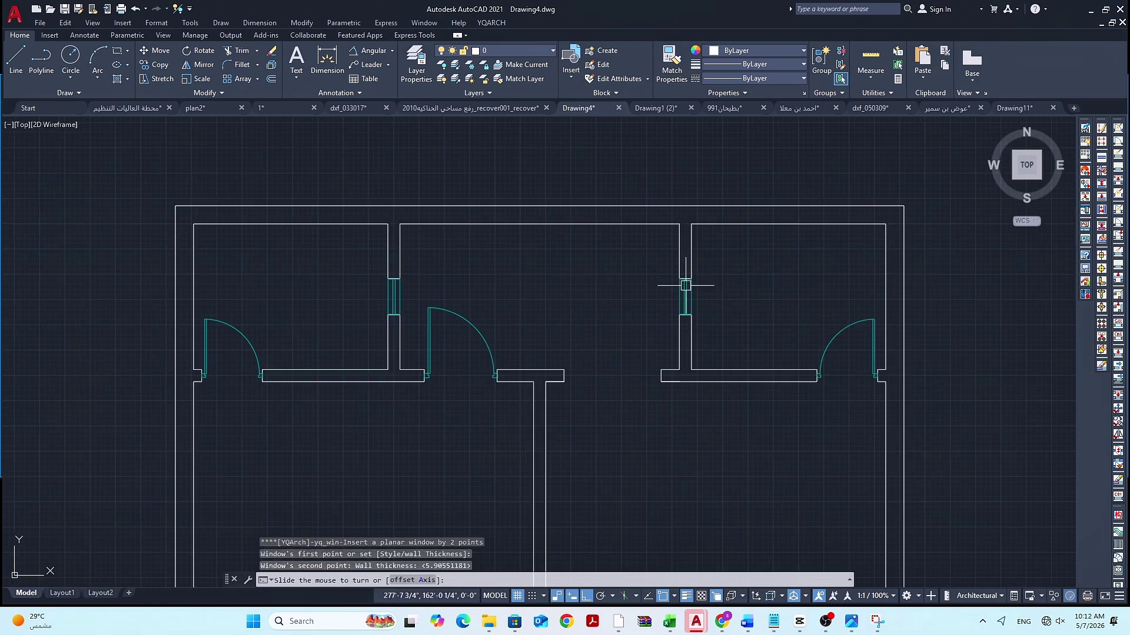
key("space")
Insert a window across the horizontal wall opening between the top middle room and the right bedroom
key("space")
left_click(563, 376)
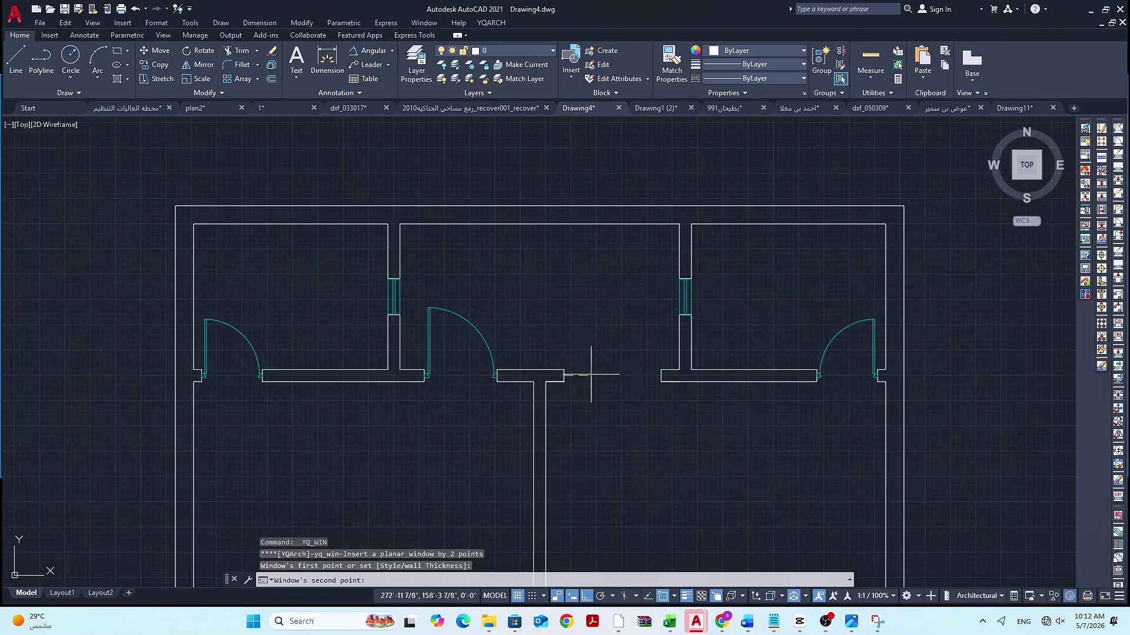
left_click(660, 375)
scroll(617, 338, "down", 3)
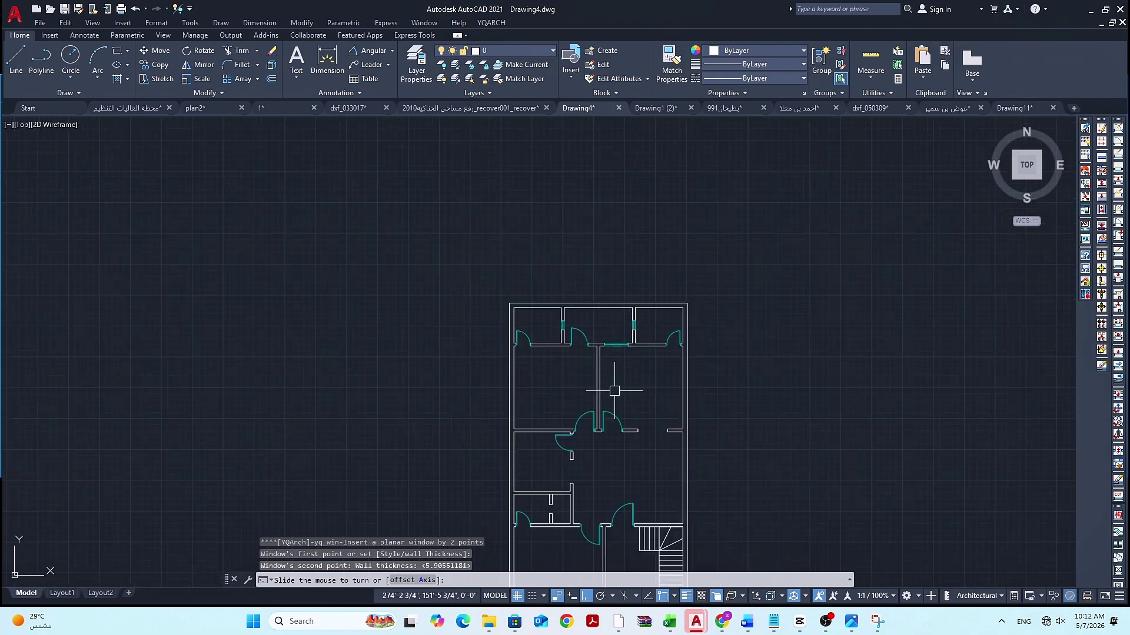
scroll(633, 459, "up", 2)
key("space")
Insert a window across the opening in the right bedroom's bottom wall, between its door and the outer wall
scroll(642, 389, "up", 2)
key("space")
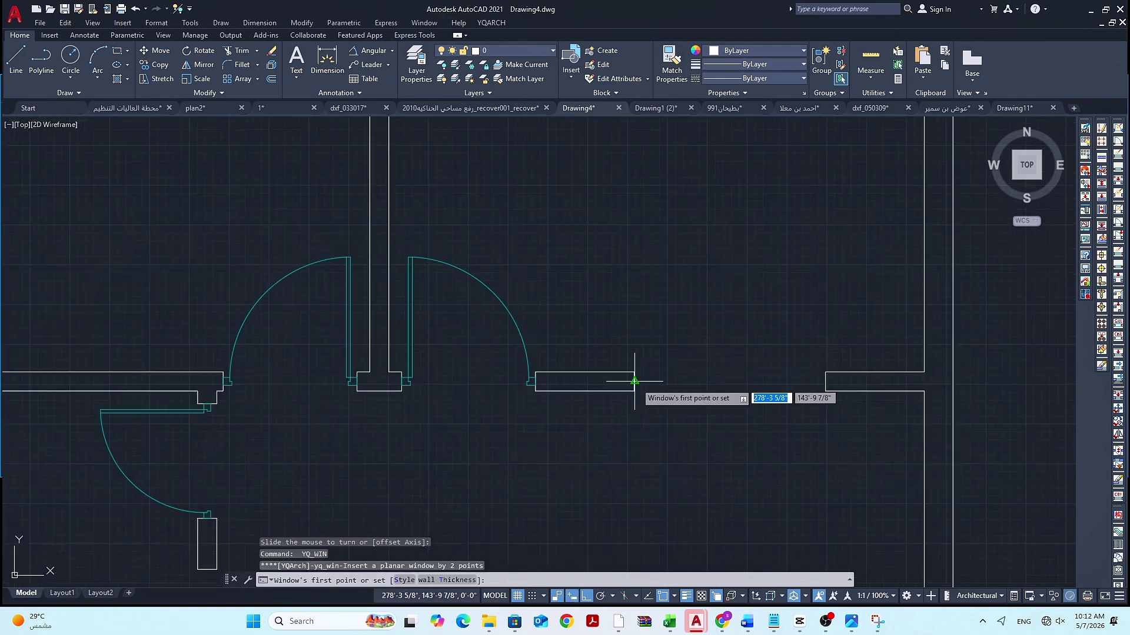
left_click(634, 381)
left_click(826, 381)
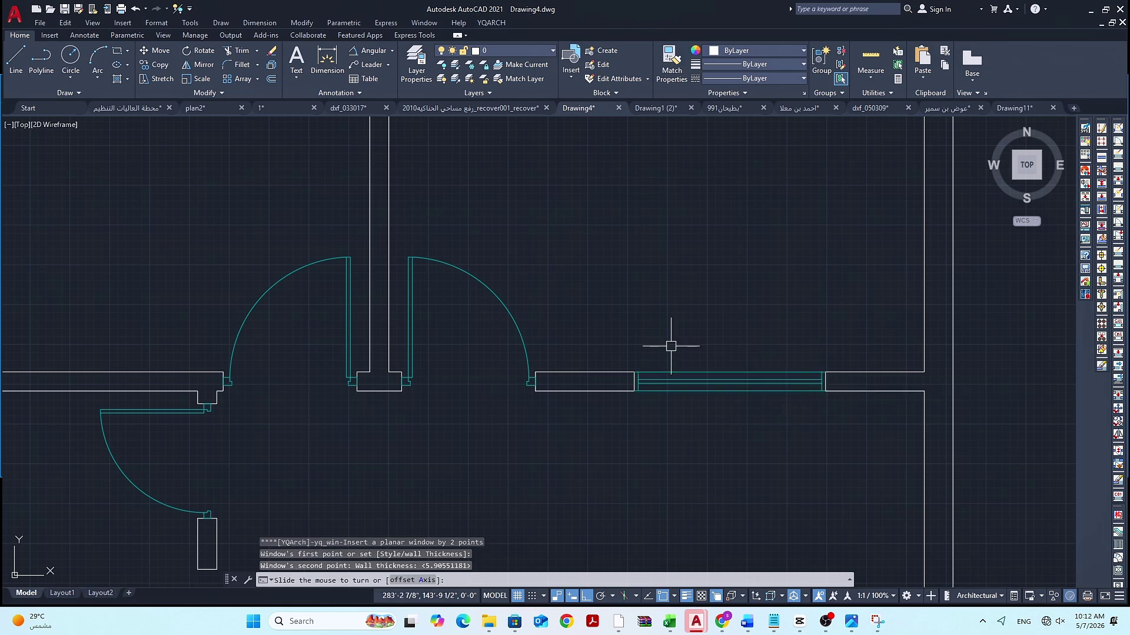
scroll(517, 383, "down", 4)
scroll(545, 386, "up", 3)
key("space")
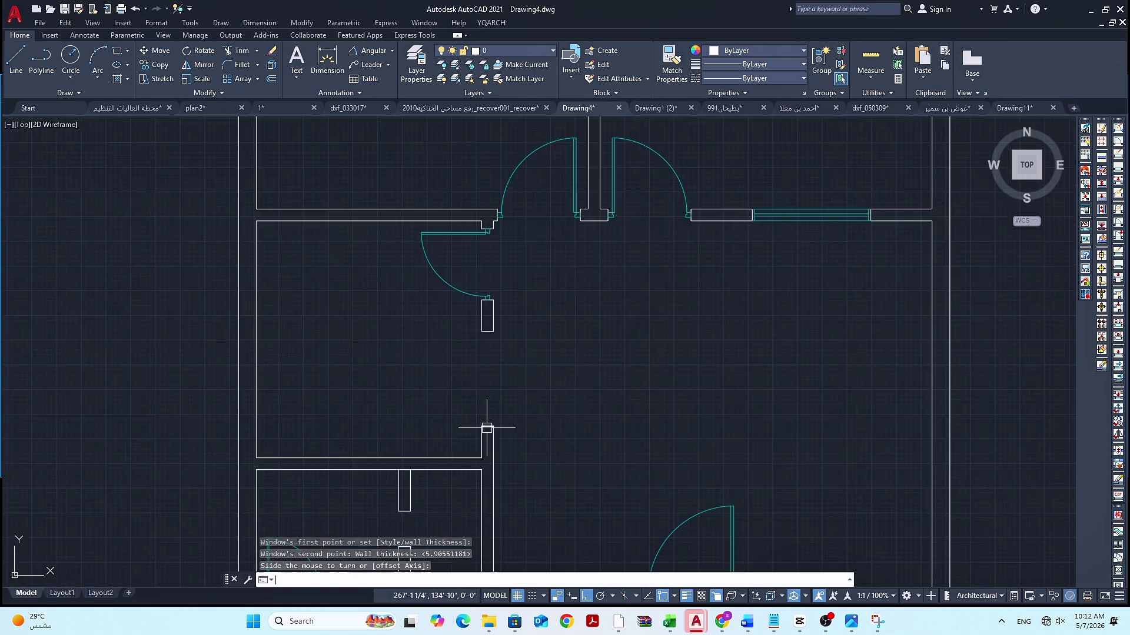
Insert a window in the vertical wall opening below the door of the middle-left room
key("space")
left_click(487, 426)
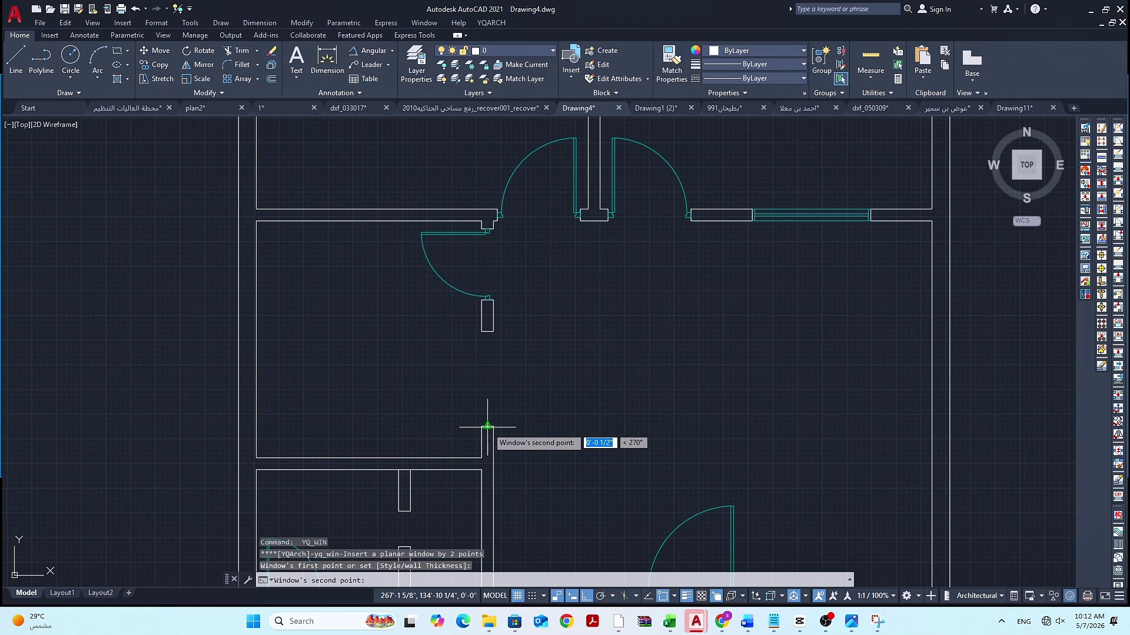
left_click(488, 332)
scroll(505, 329, "down", 4)
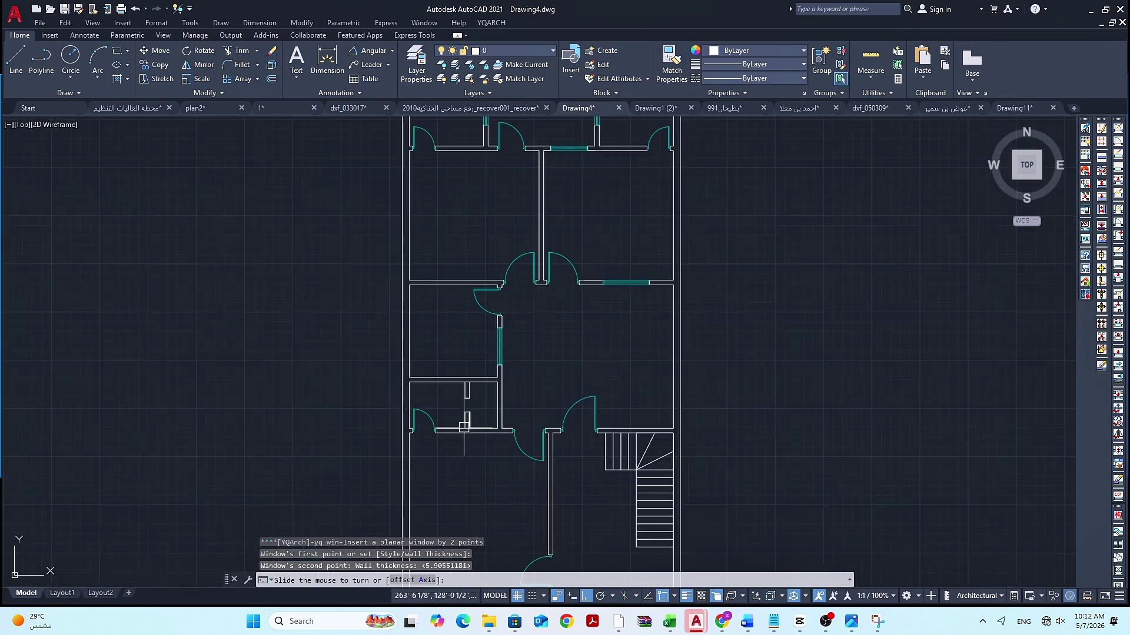
scroll(465, 426, "up", 4)
key("space")
Insert a window in the short vertical partition's opening between the two small rooms below the middle-left room
key("space")
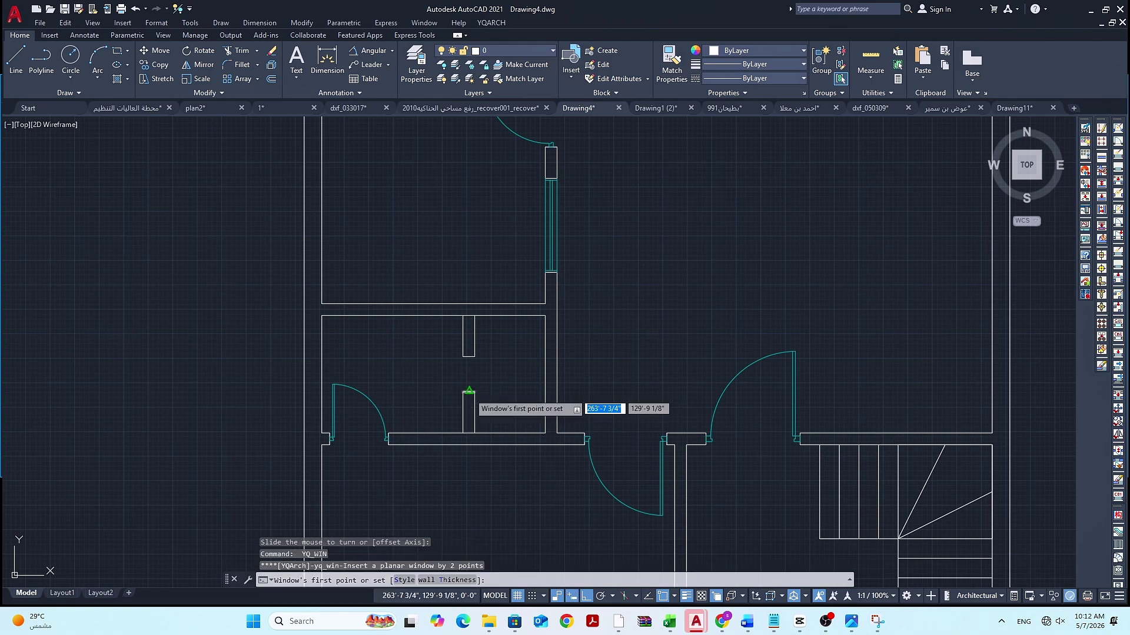
left_click(469, 390)
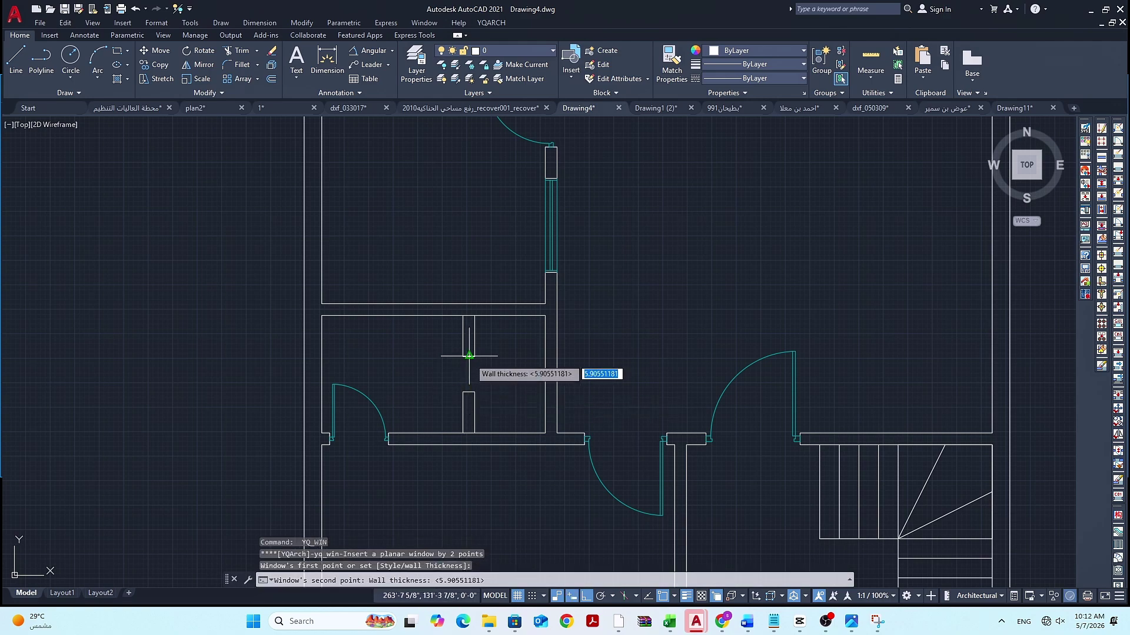
left_click(468, 355)
scroll(469, 355, "up", 3)
key("Escape")
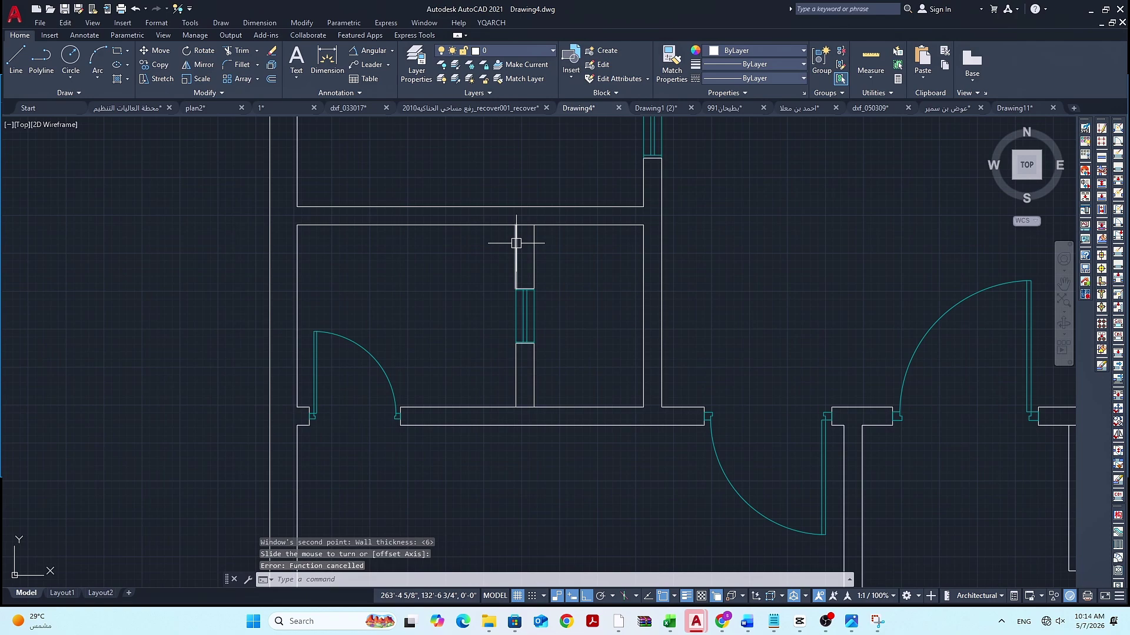
Trim the wall lines crossing the ends of the short partition between the two small rooms
type("tr")
key("space")
left_click(524, 225)
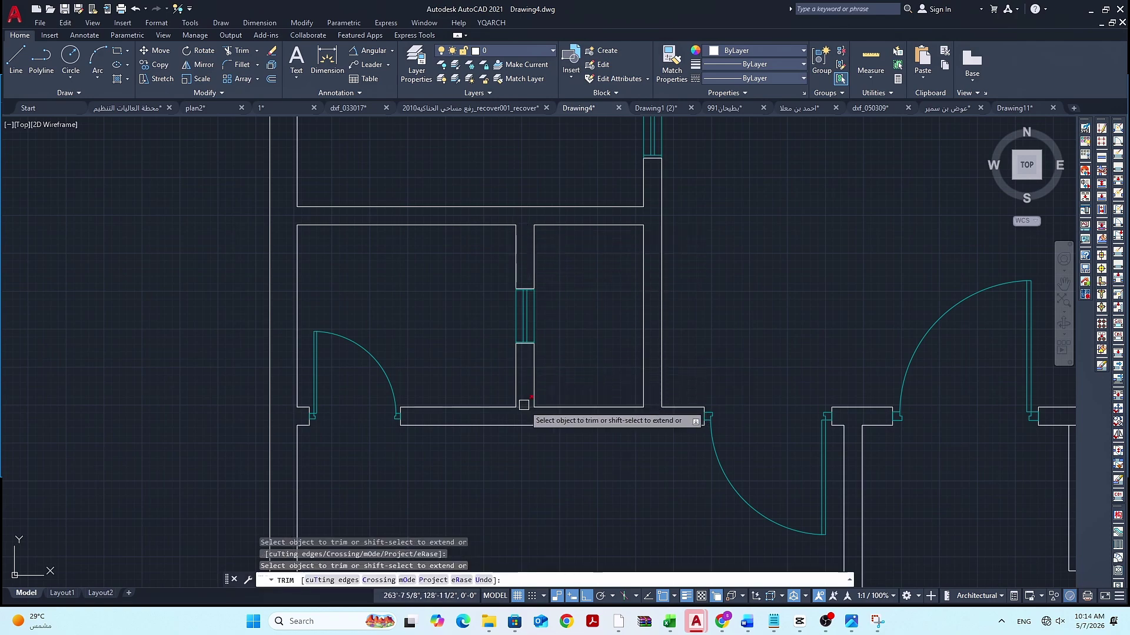
scroll(524, 405, "down", 5)
scroll(550, 413, "up", 2)
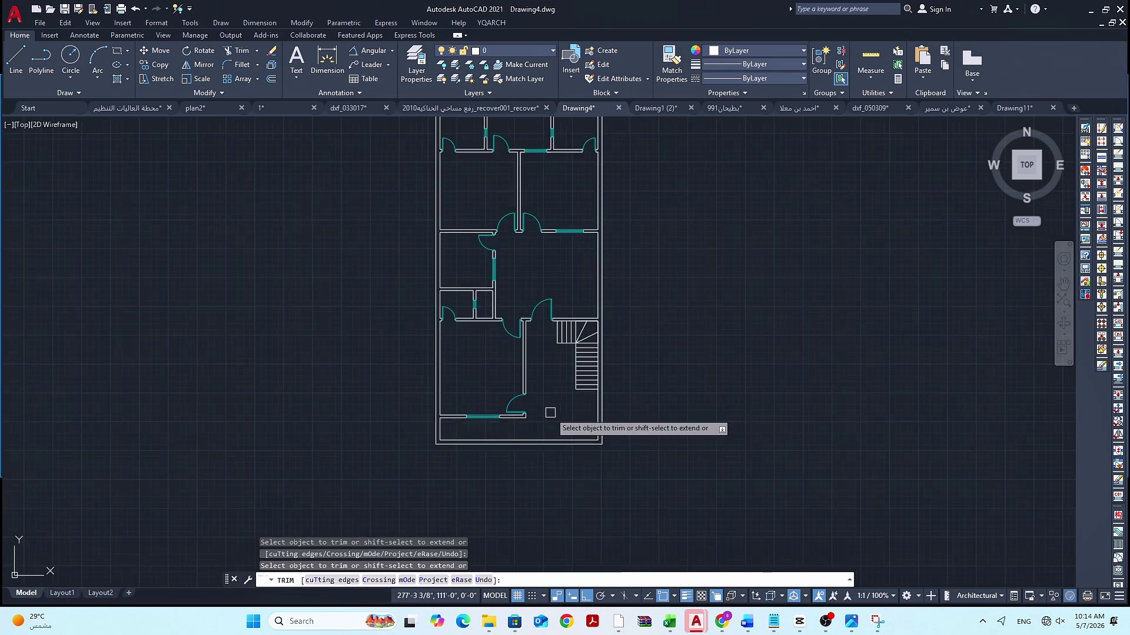
Add a multiline text label reading "BEDROOM 1" in the middle of the left bedroom
type("m")
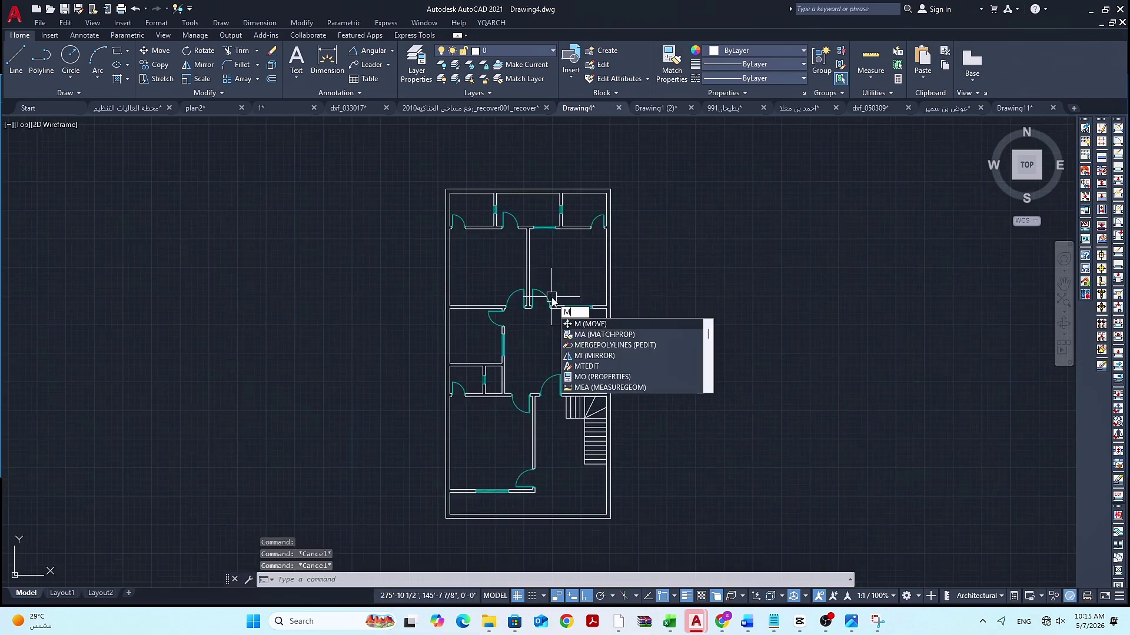
type("t")
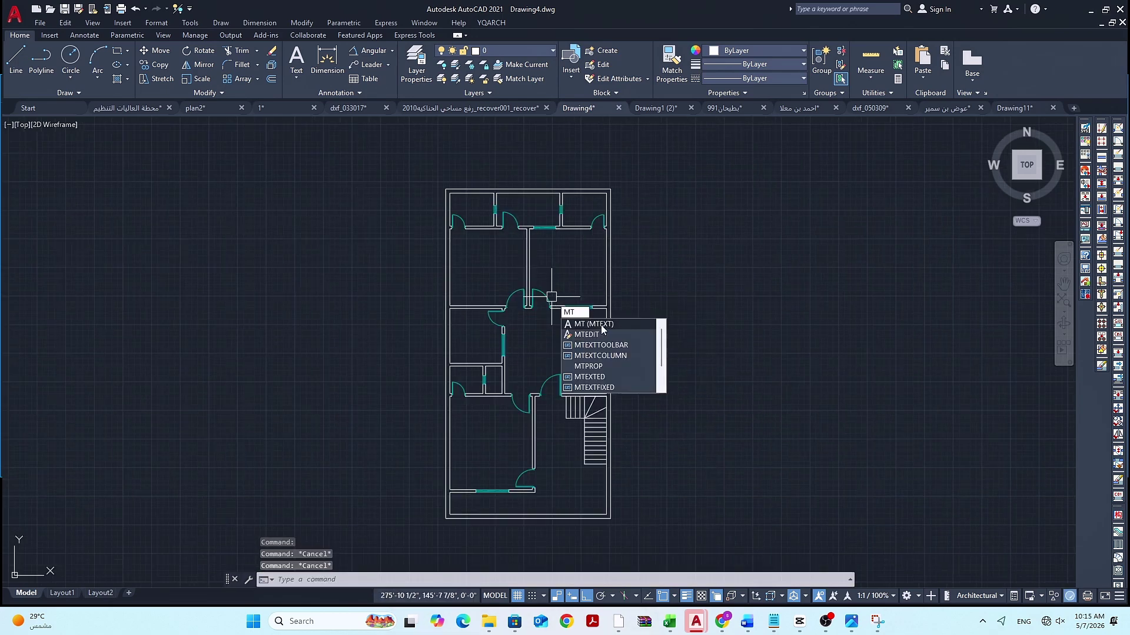
left_click(603, 324)
scroll(471, 277, "up", 2)
left_click(472, 252)
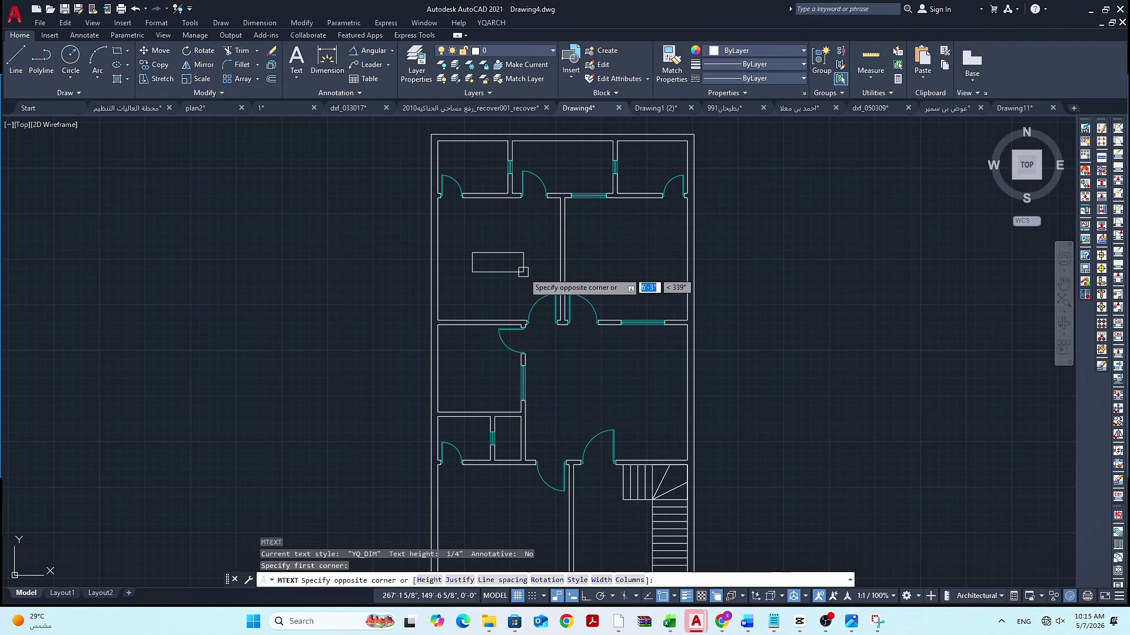
left_click(523, 272)
type("BEDROOM 1")
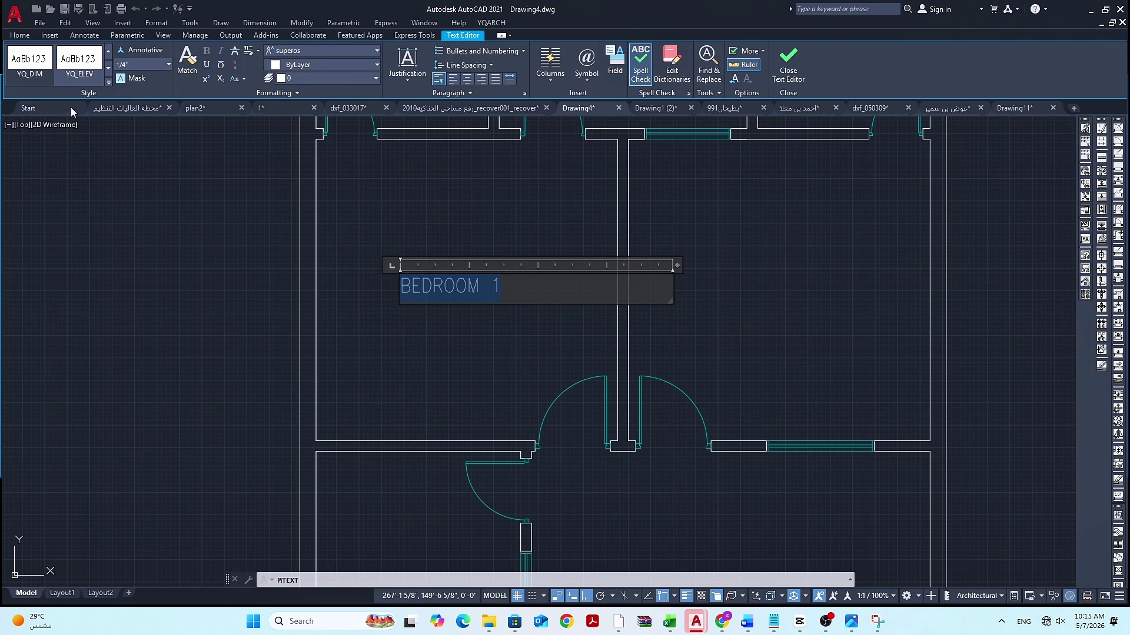
Change the BEDROOM 1 label's text to Arial and move the label into the middle of the left bedroom
left_click(108, 84)
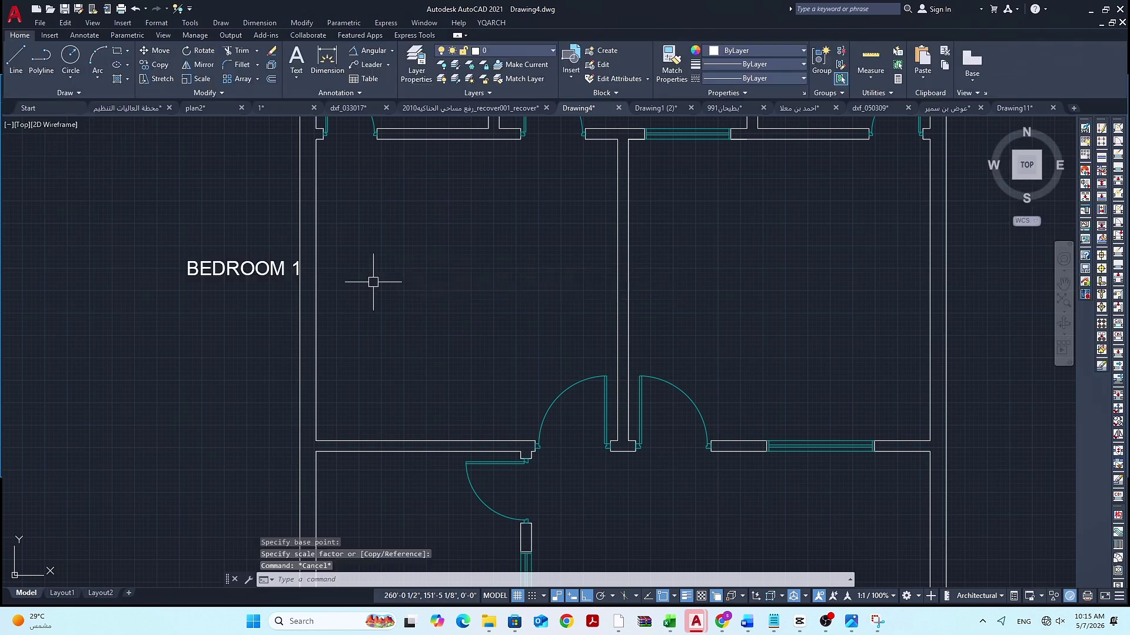
type("m")
key("space")
left_click(287, 273)
key("space")
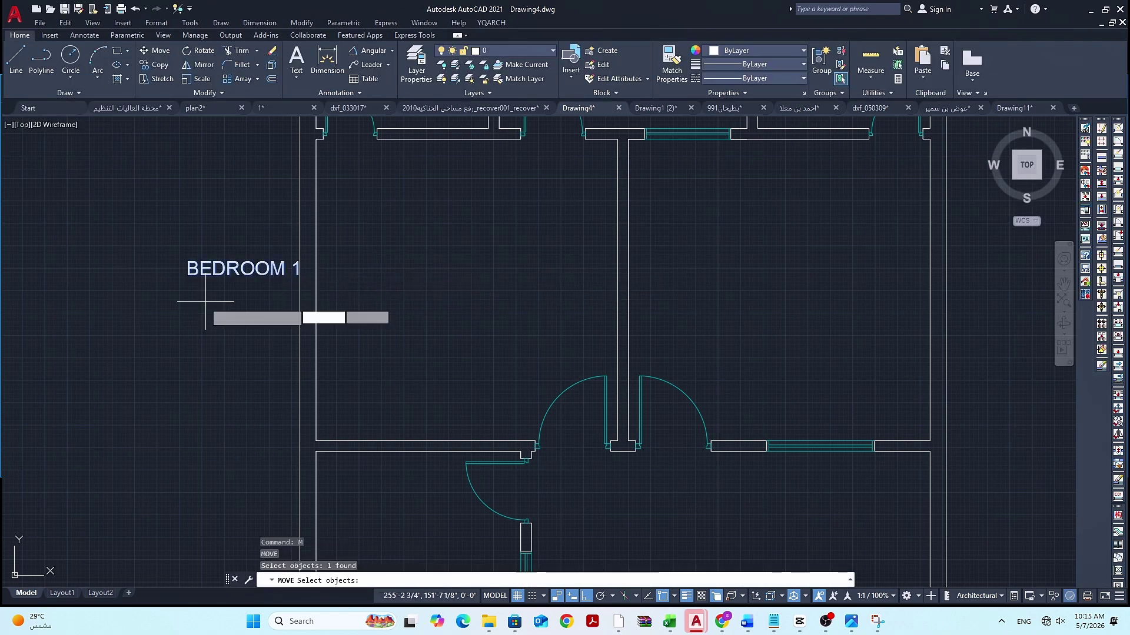
left_click(204, 302)
left_click(426, 302)
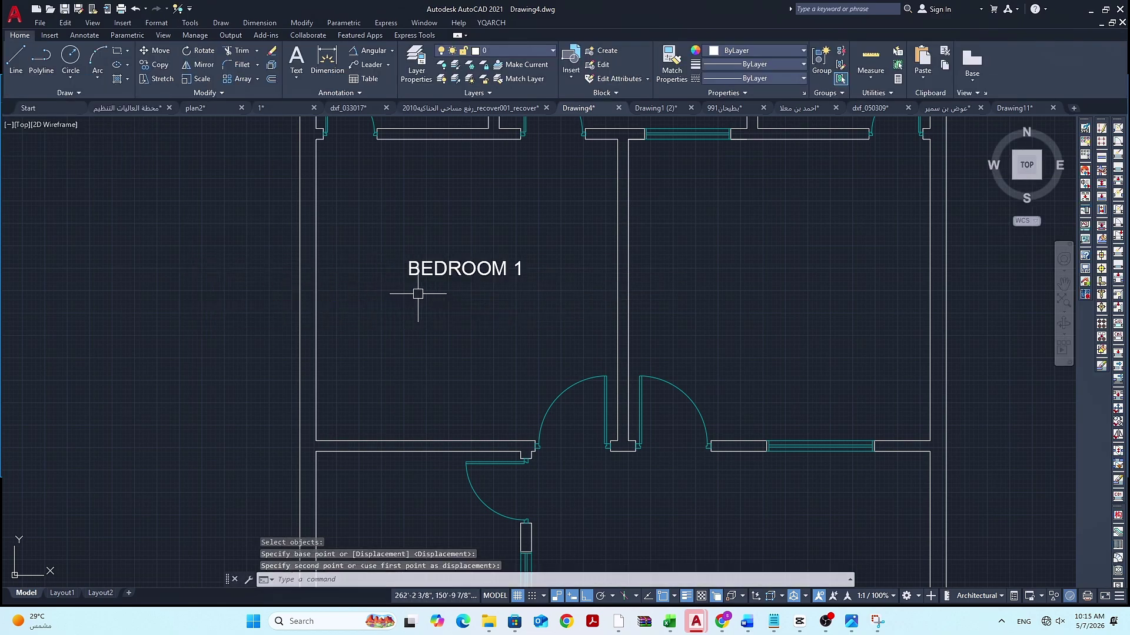
Copy the BEDROOM 1 label straight across into the middle of the right bedroom, about 14'-9" away
scroll(418, 295, "down", 4)
scroll(452, 361, "up", 2)
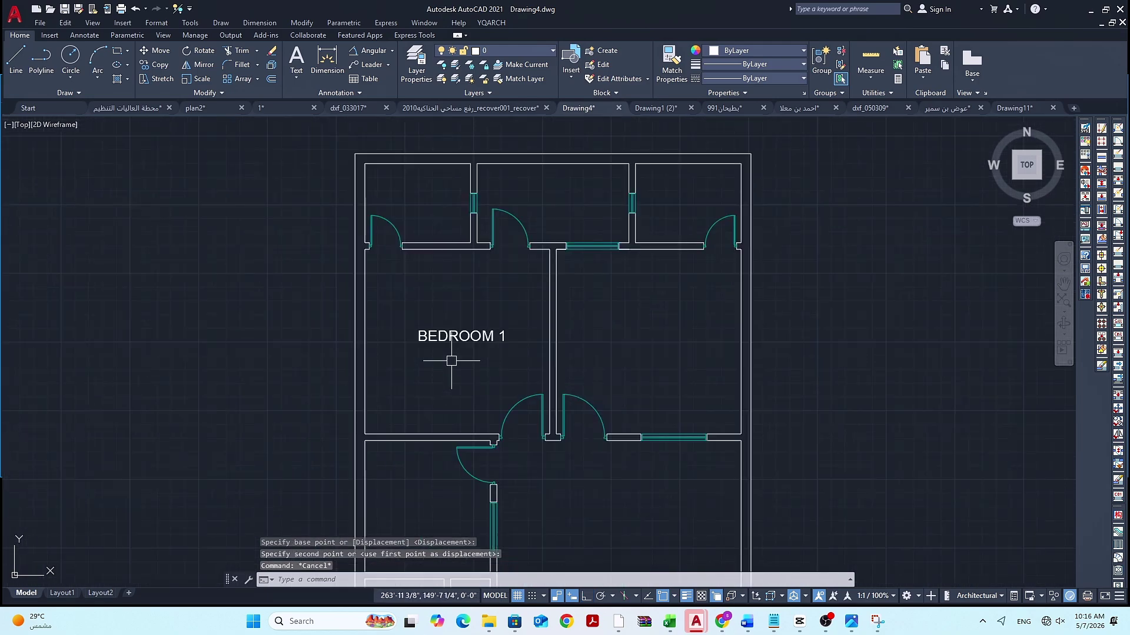
key("Escape")
key("Escape")
type("c")
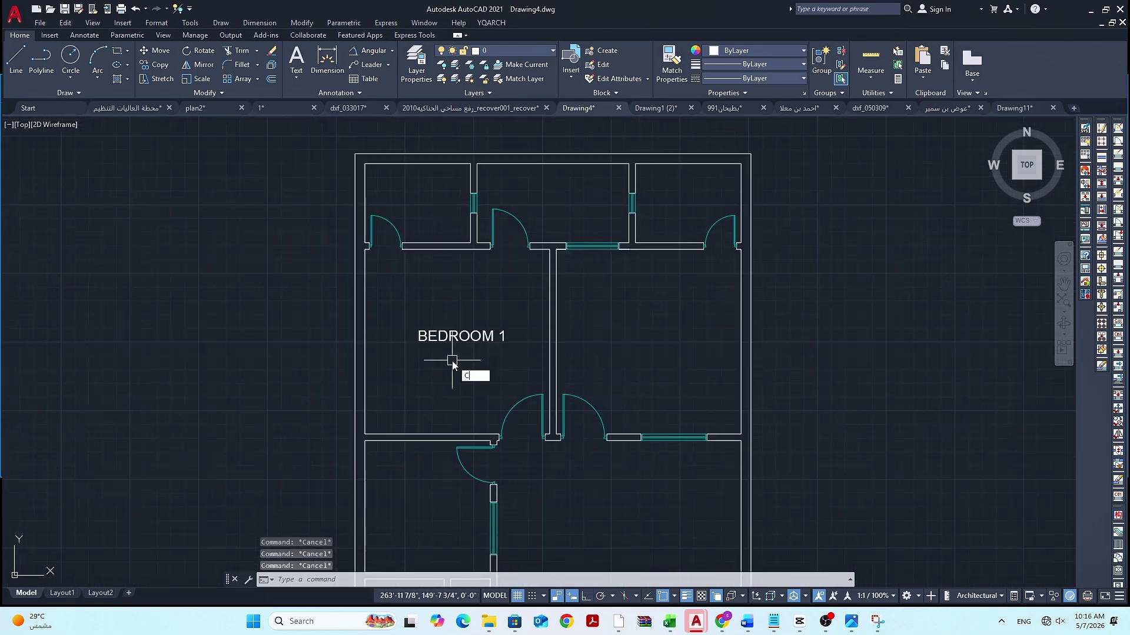
type("o")
key("space")
left_click(459, 337)
key("space")
left_click(433, 369)
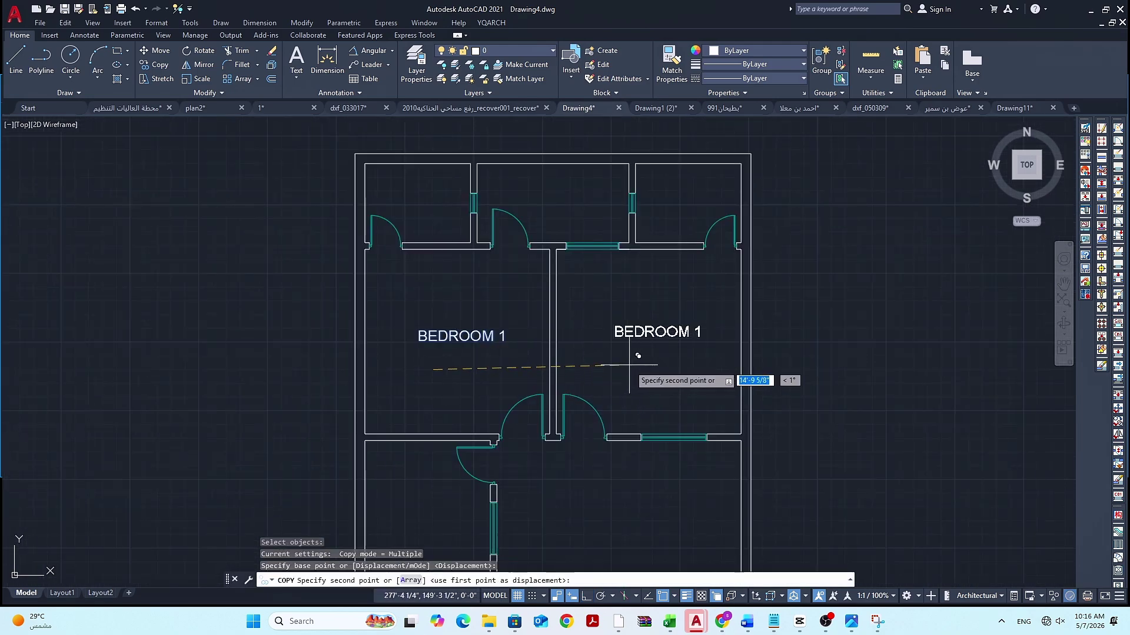
key("F8")
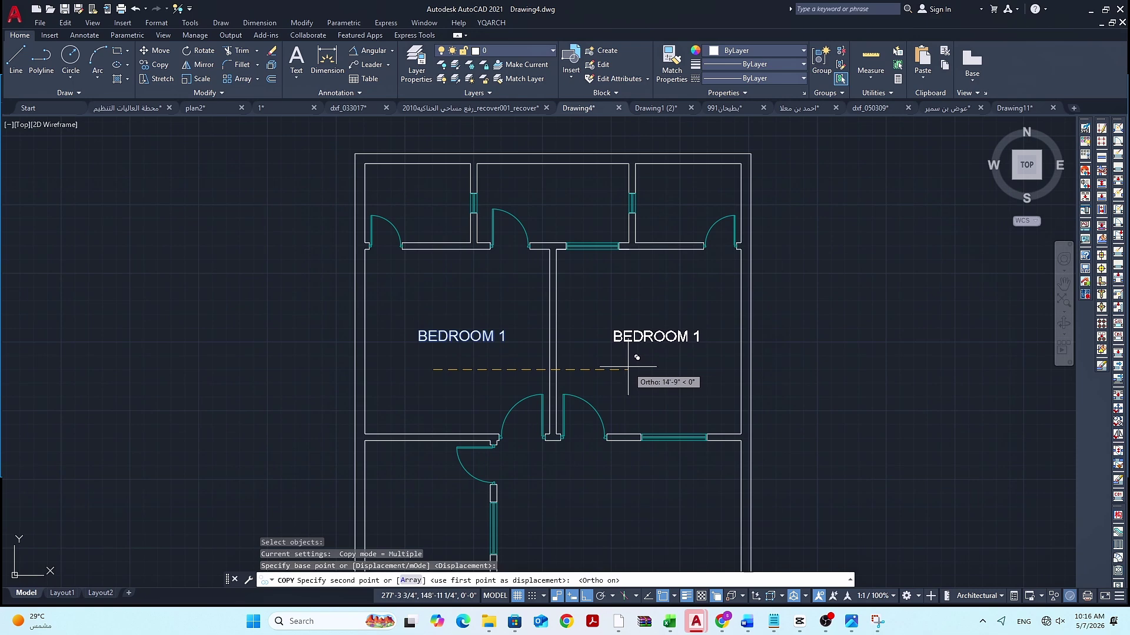
left_click(628, 366)
key("Escape")
key("Escape")
Change the text of the copied label in the right bedroom to BEDROOM 2
left_click(690, 345)
double_click(678, 339)
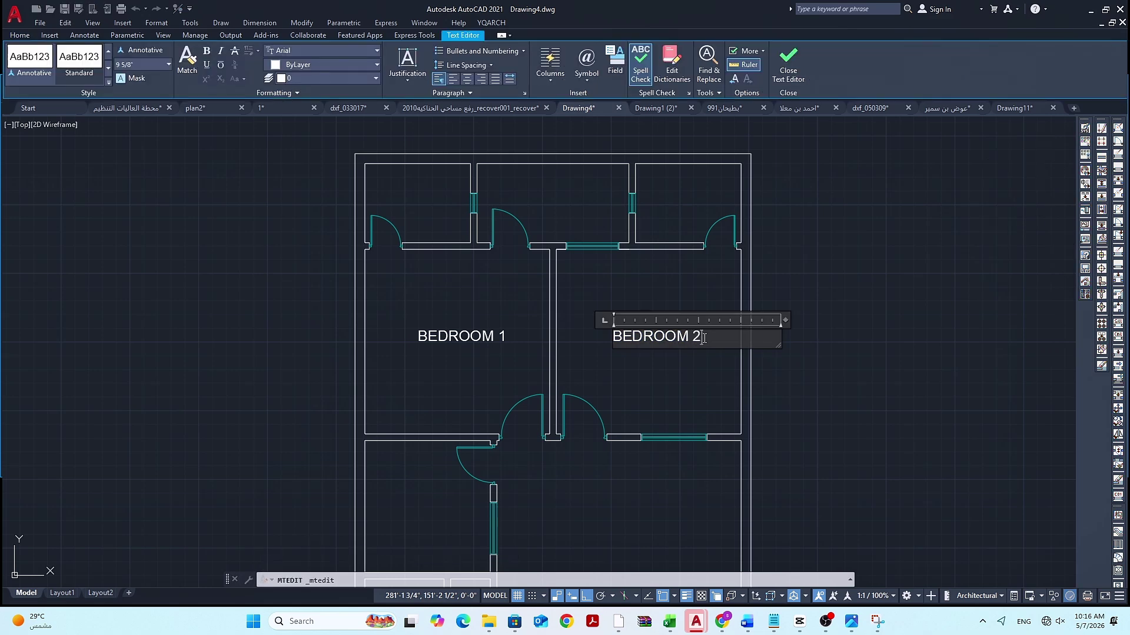
left_click(792, 363)
Copy the BEDROOM 1 label straight down into the large lower-left room with the front window
scroll(470, 291, "down", 2)
middle_click_drag(506, 330, 515, 283)
key("Escape")
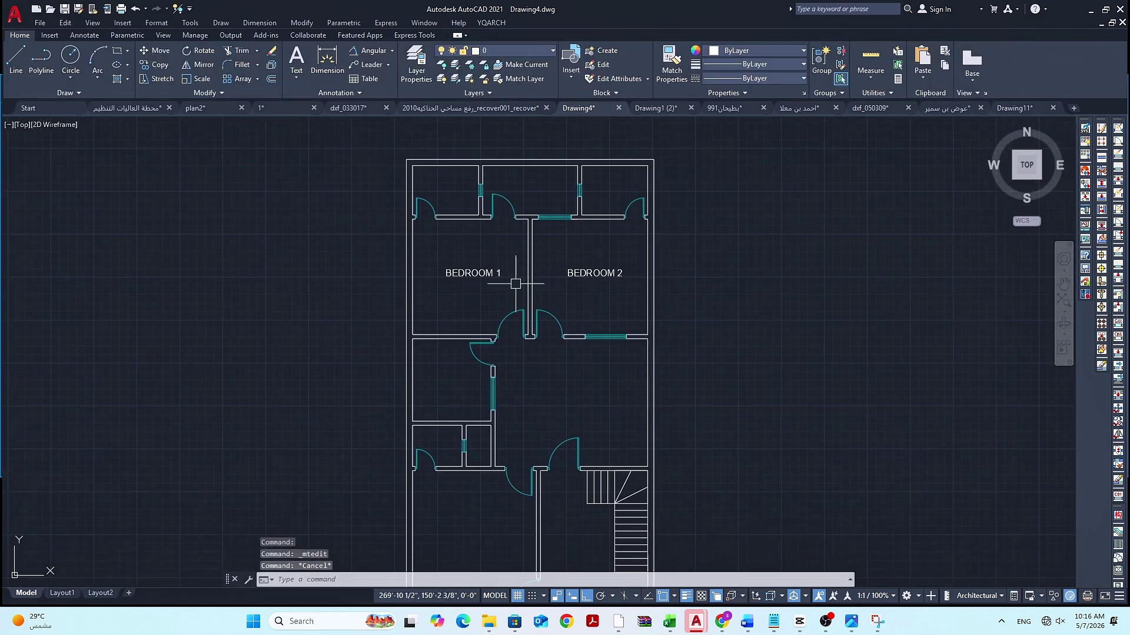
type("CO")
key("space")
left_click(472, 276)
key("space")
left_click(469, 258)
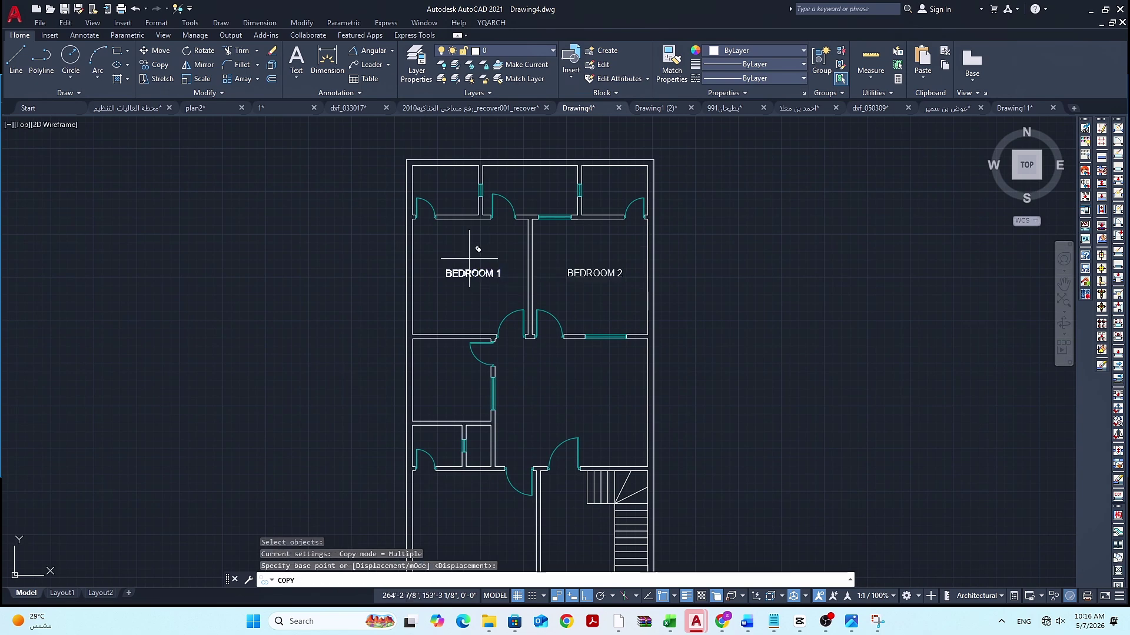
scroll(467, 261, "down", 6)
scroll(462, 328, "up", 6)
scroll(458, 317, "up", 2)
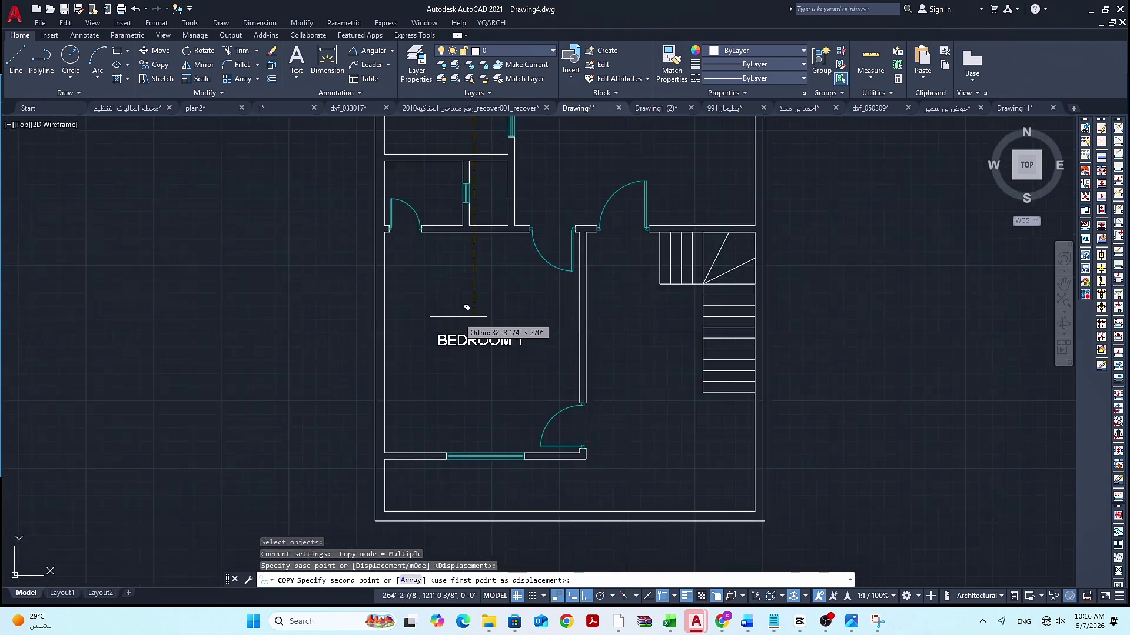
left_click(458, 315)
key("Escape")
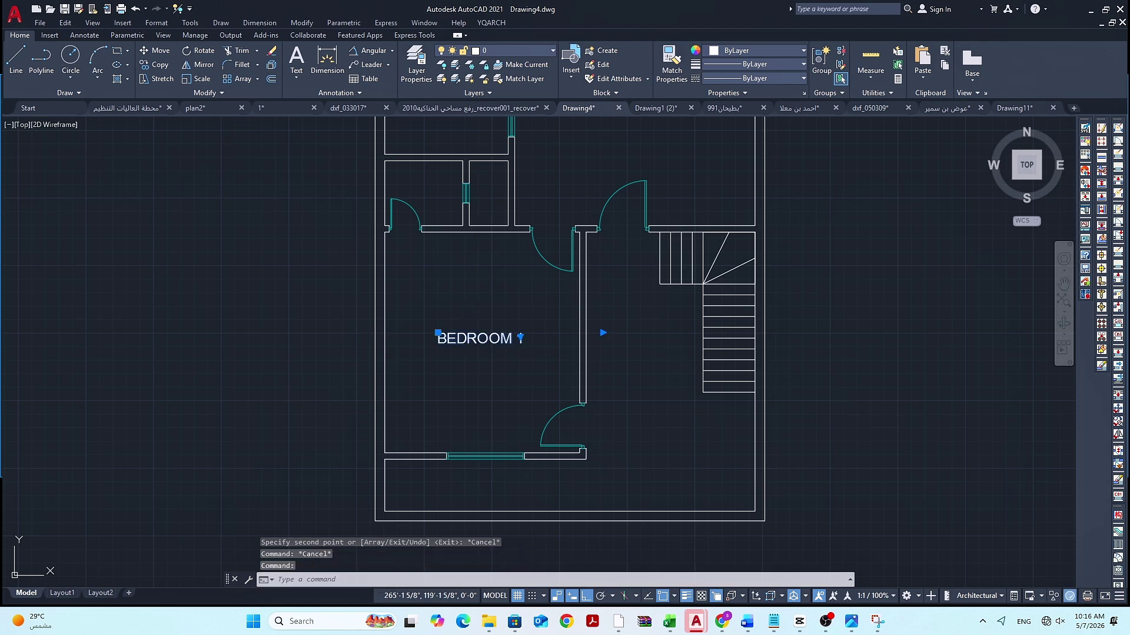
Change the lower-left room's label to DRAWING ROOM and shift it about 1' to the left to centre it
double_click(518, 338)
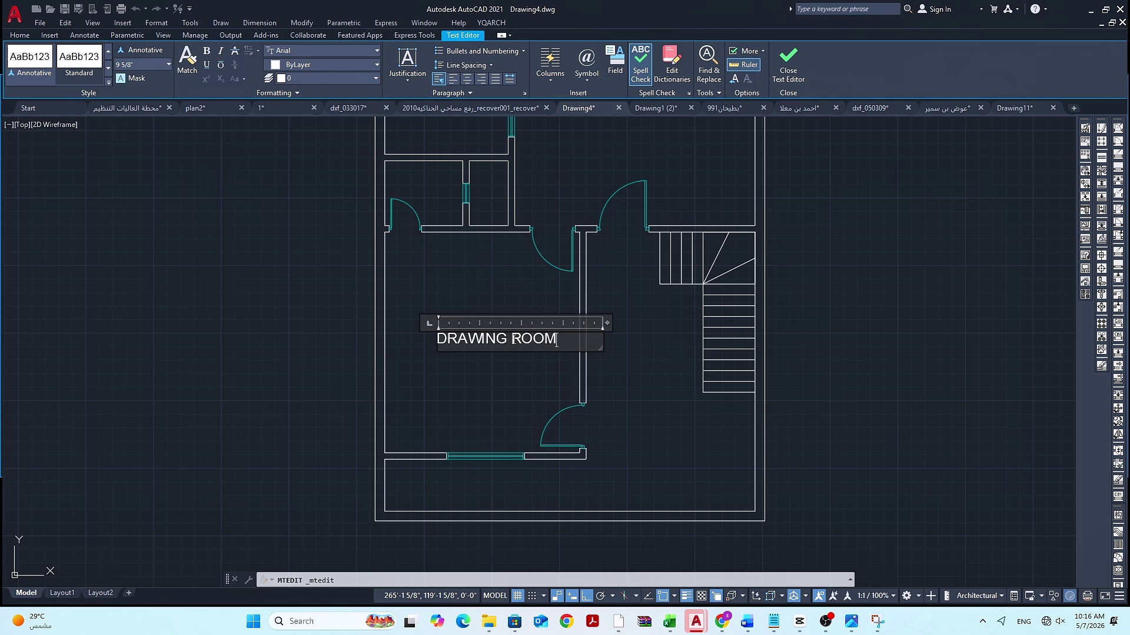
left_click(543, 311)
type("m")
key("Return")
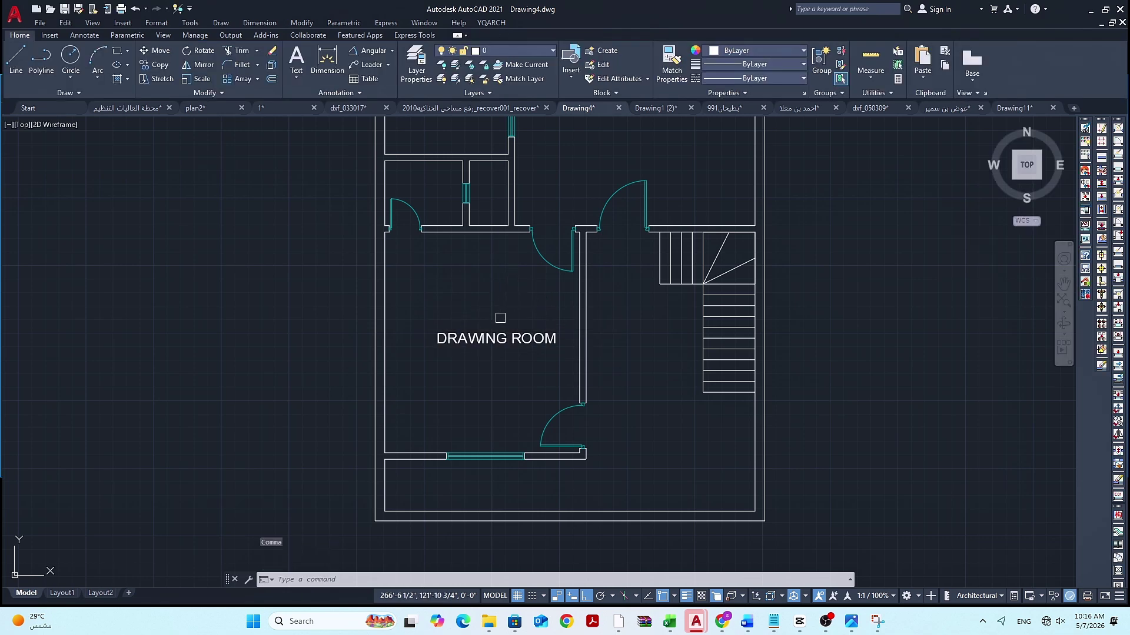
left_click(506, 347)
key("Return")
left_click(529, 382)
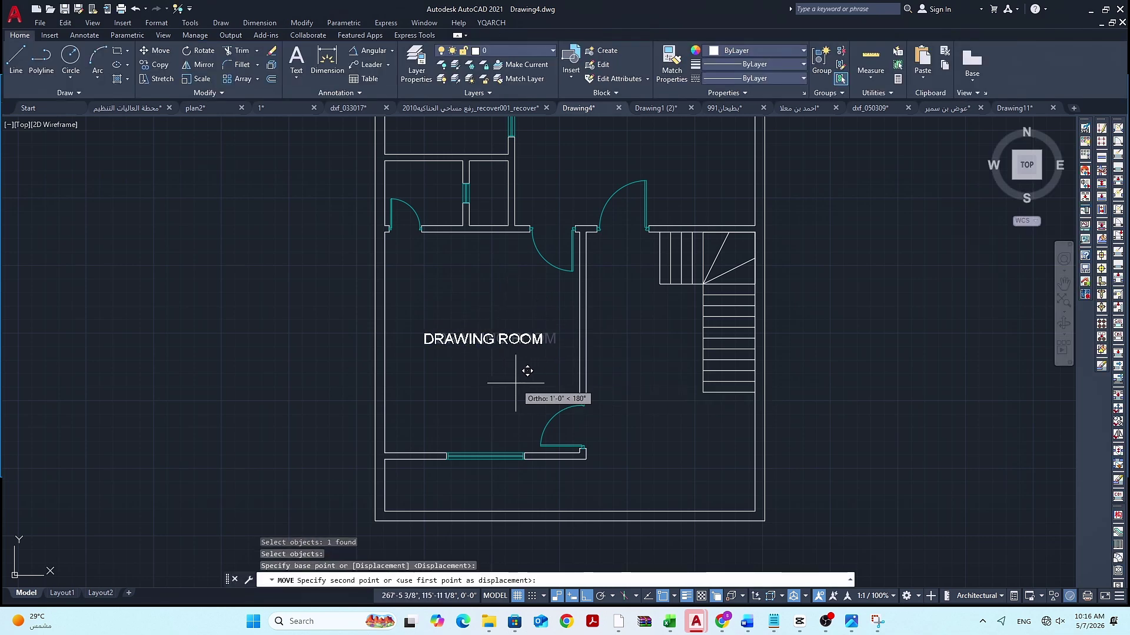
key("Escape")
key("Escape")
Copy the BEDROOM 2 label into the open space between that bedroom and the staircase and change its text to HALL
scroll(550, 247, "down", 4)
scroll(550, 252, "up", 2)
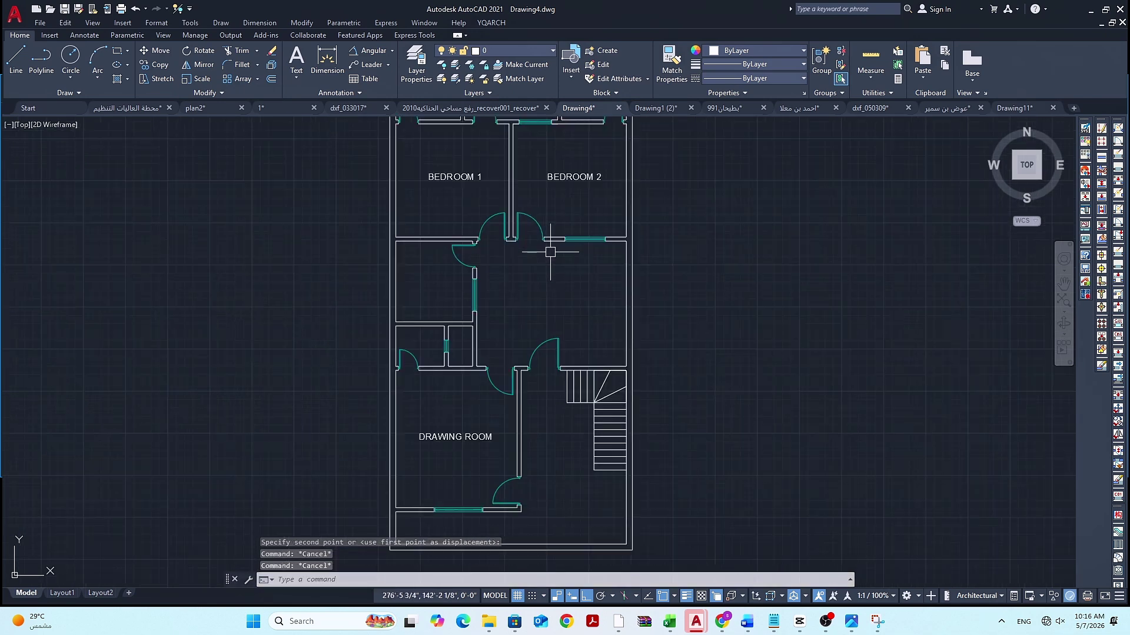
type("co")
key("Return")
left_click(574, 177)
key("Return")
left_click(671, 177)
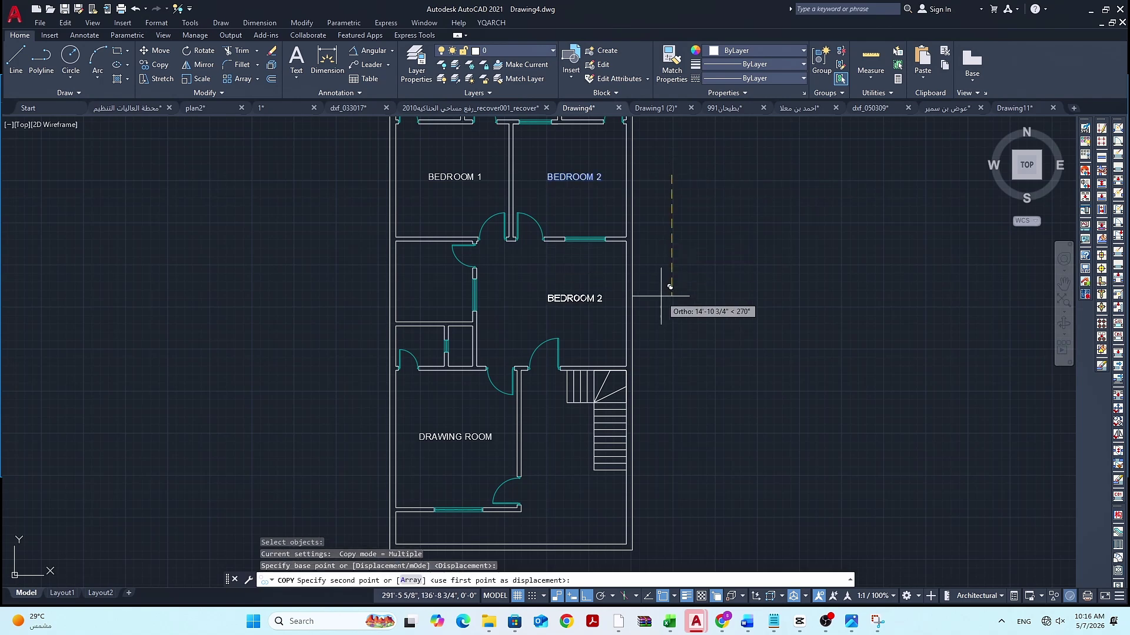
key("F8")
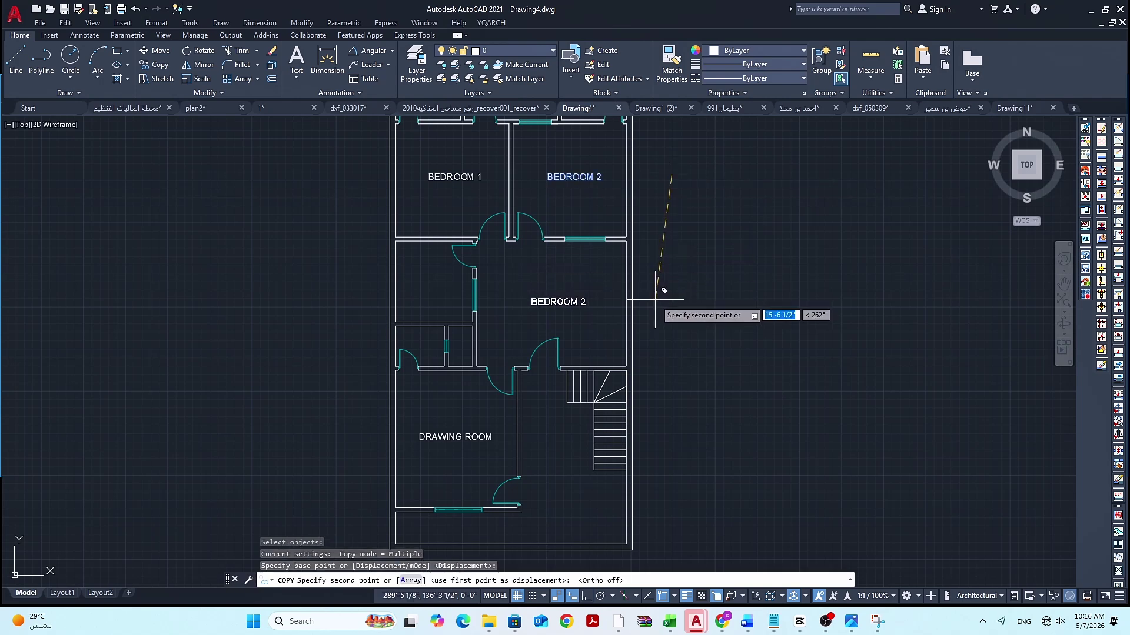
key("Escape")
key("Escape")
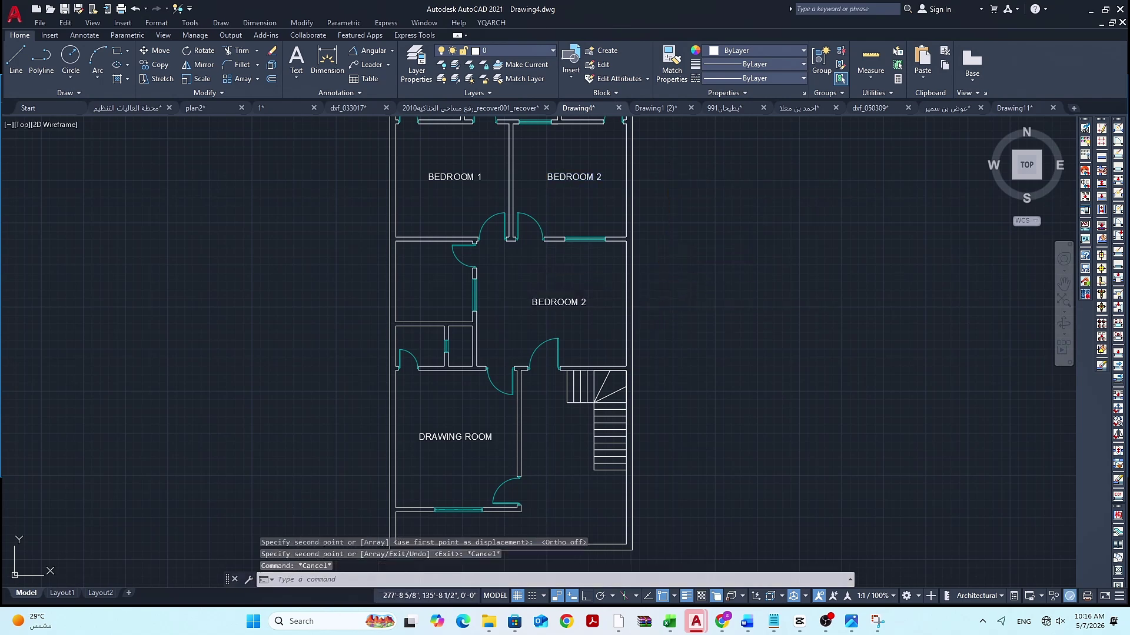
double_click(584, 302)
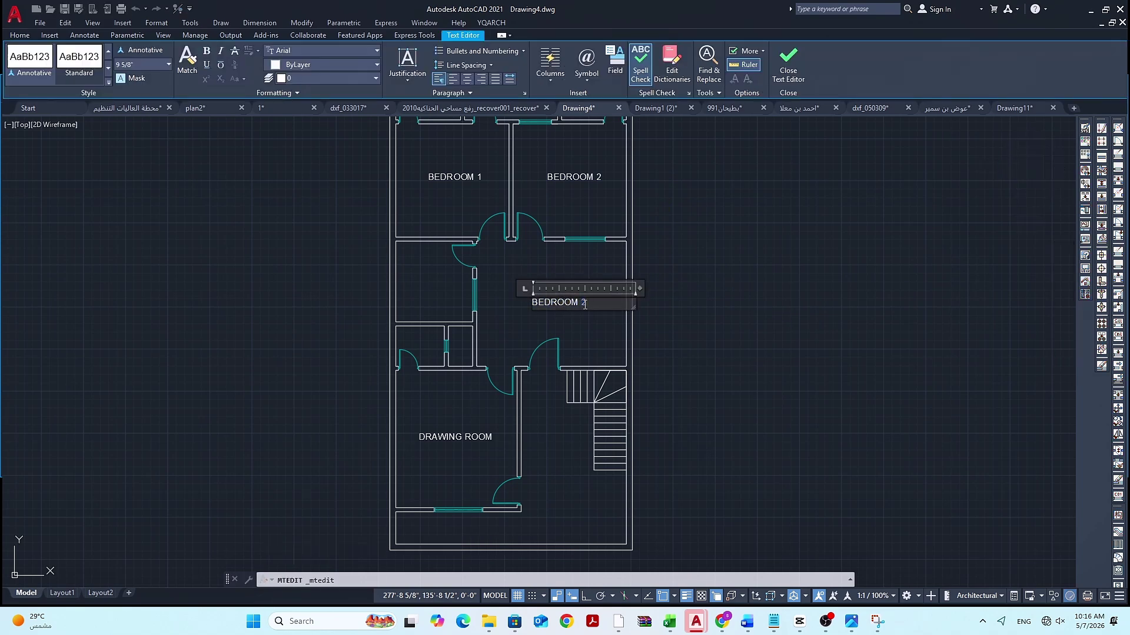
type("HALL")
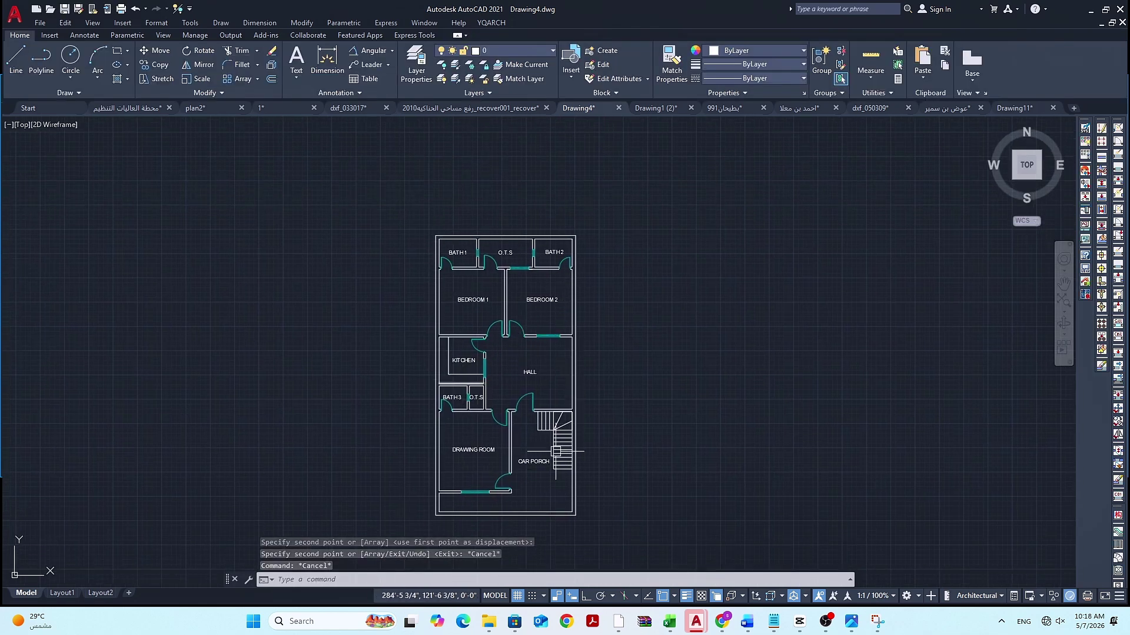
Open the Standard dimension style for modification and choose Architectural as the unit format of its primary units
scroll(555, 452, "down", 2)
scroll(499, 417, "up", 5)
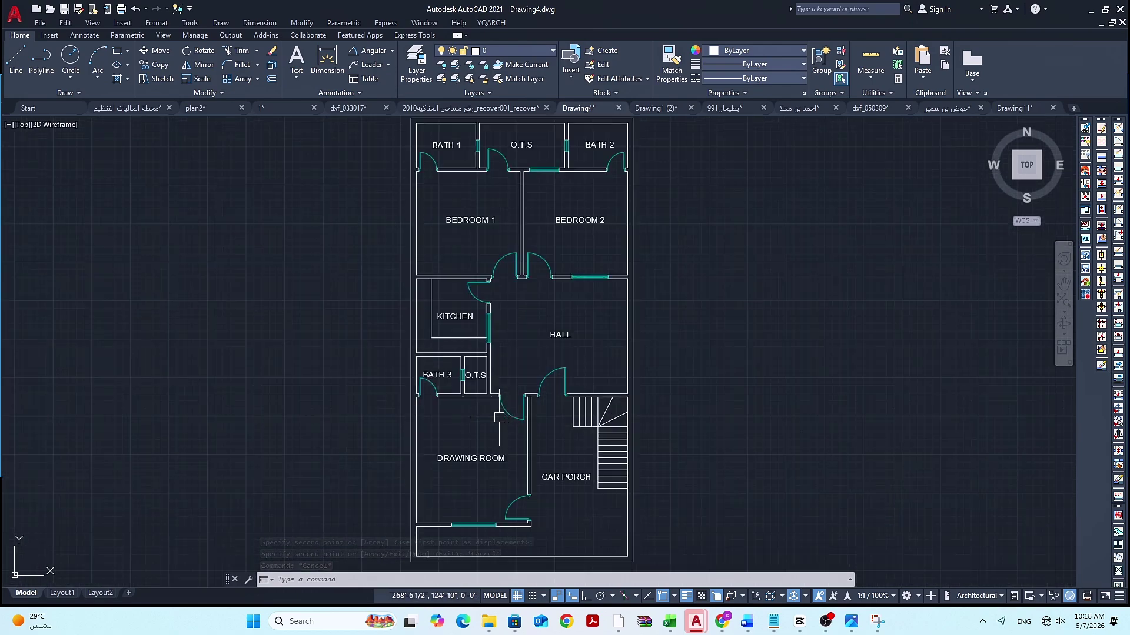
scroll(499, 417, "down", 2)
type("d")
key("Return")
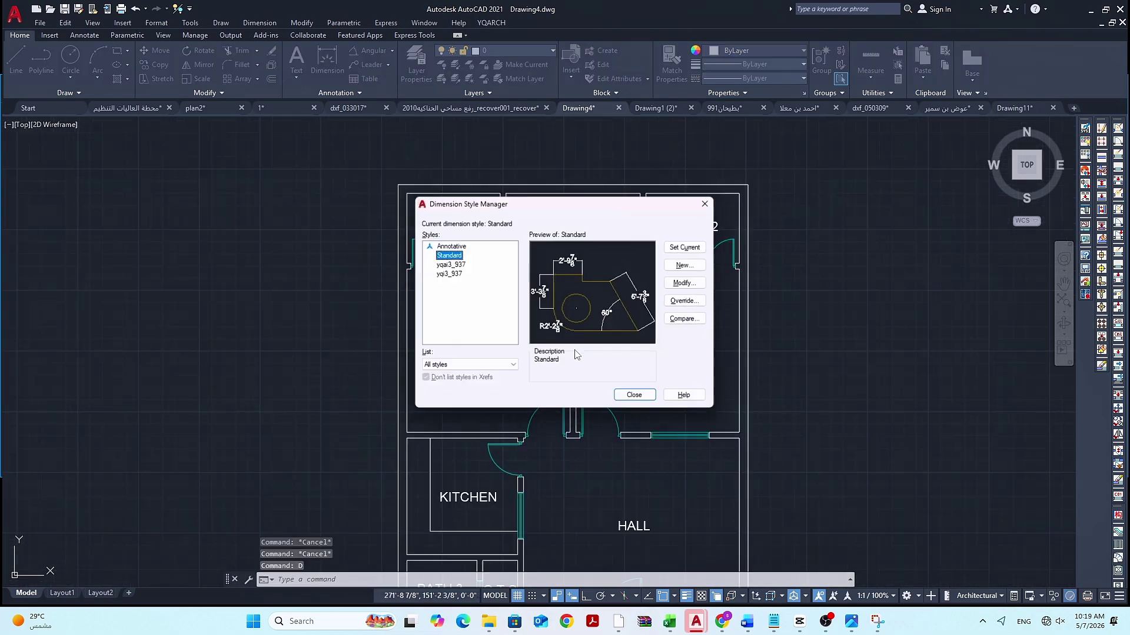
left_click(695, 286)
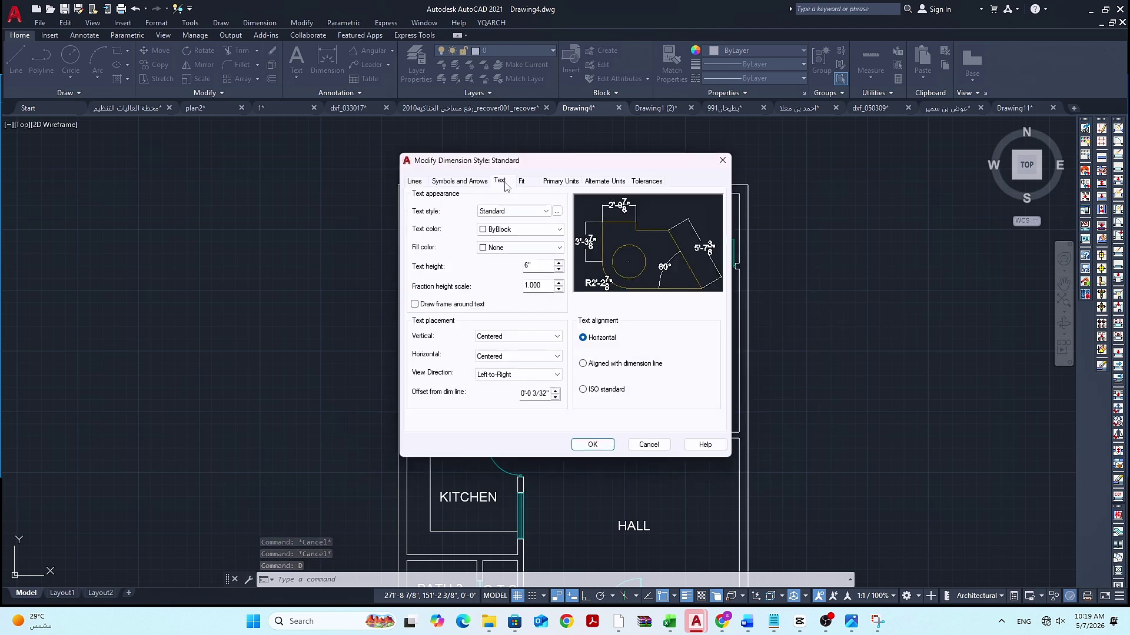
left_click(565, 181)
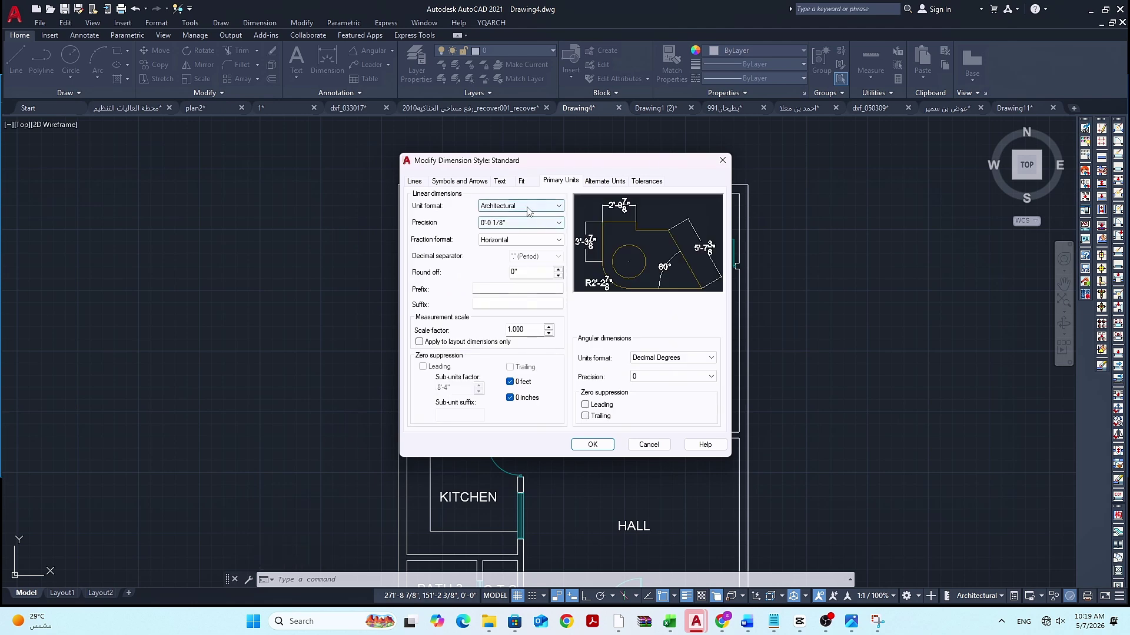
left_click(528, 210)
left_click(539, 210)
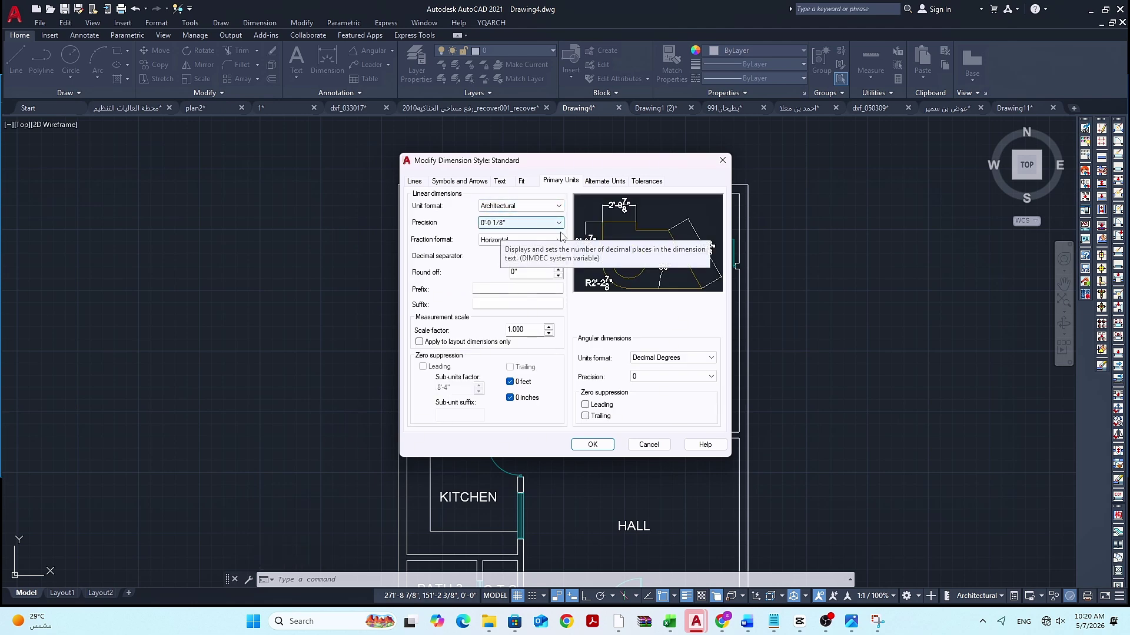
Set the Standard dimension style's text alignment to Aligned with dimension line and close the style manager
left_click(500, 182)
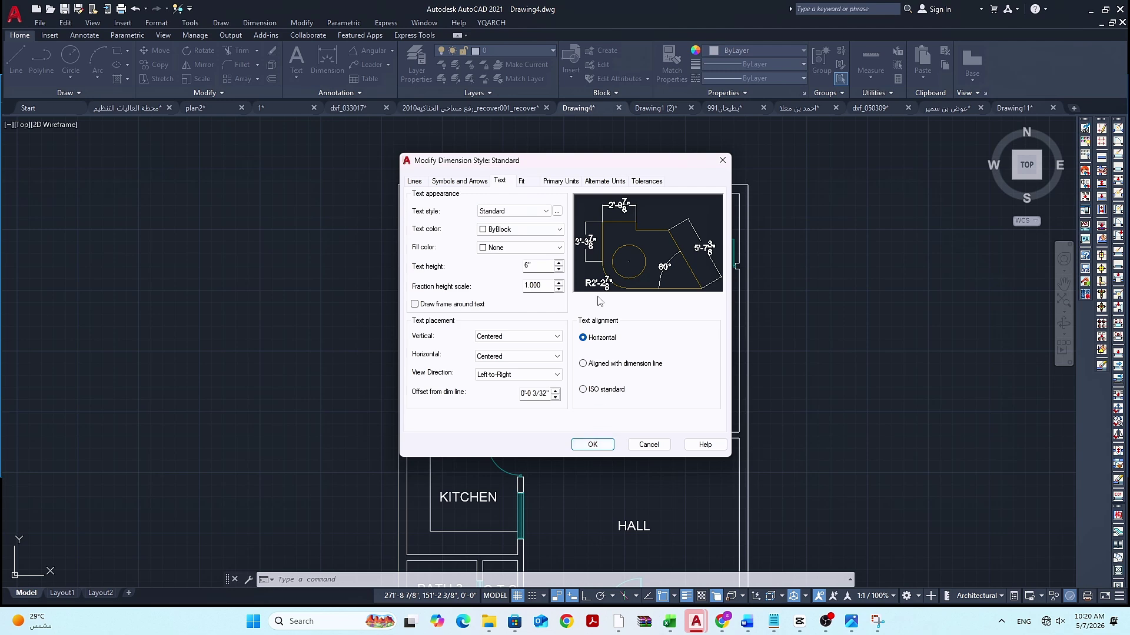
left_click(613, 368)
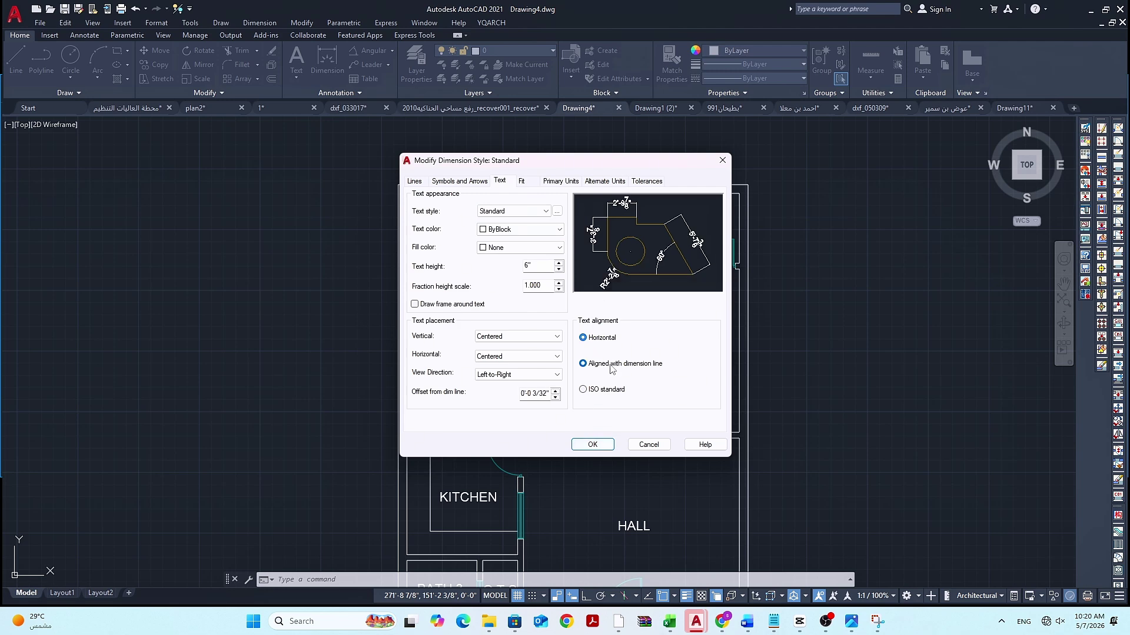
left_click(592, 445)
left_click(636, 397)
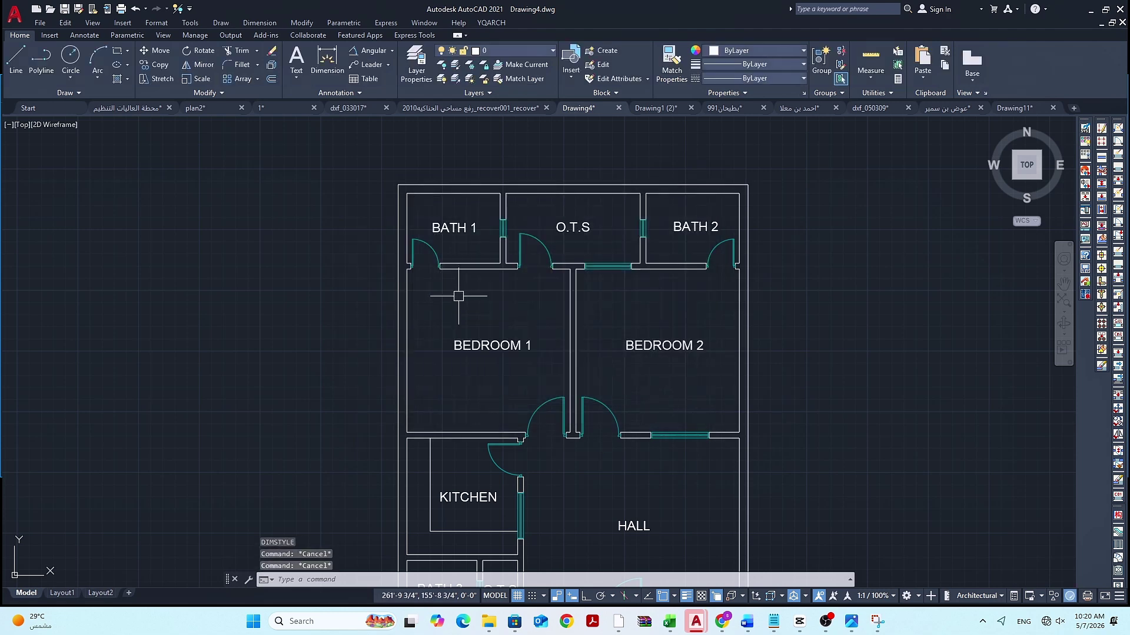
Add an aligned dimension for the plan's overall width, placed just above the outer top wall
type("dal")
key("Return")
key("Return")
left_click(567, 184)
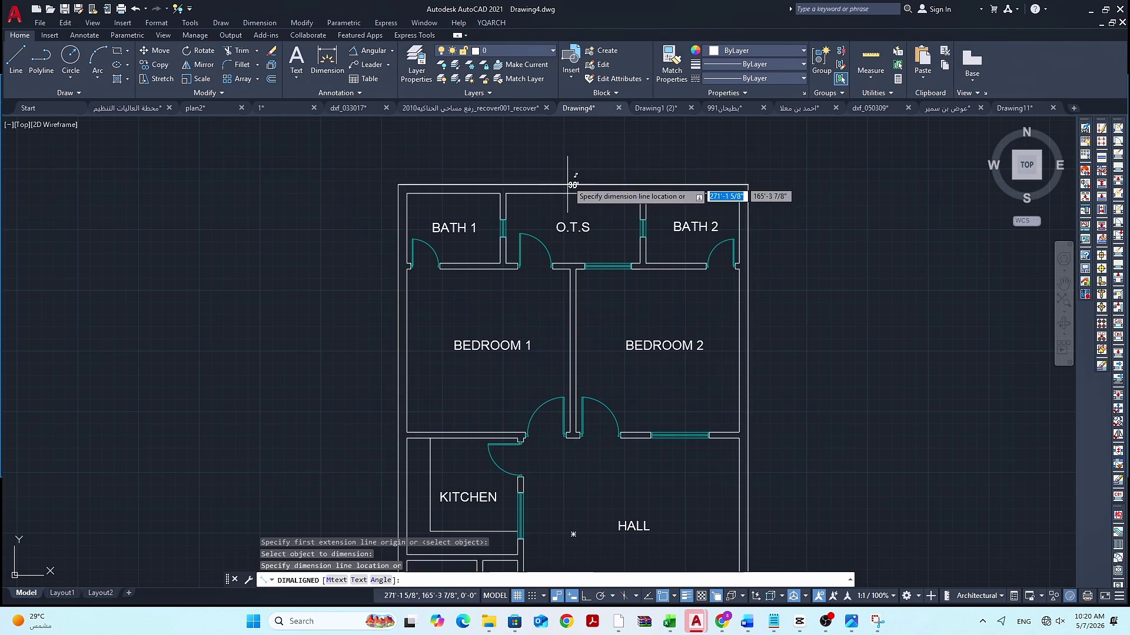
left_click(524, 164)
Add an aligned dimension for the plan's overall length, placed just outside the outer right wall
scroll(524, 170, "down", 2)
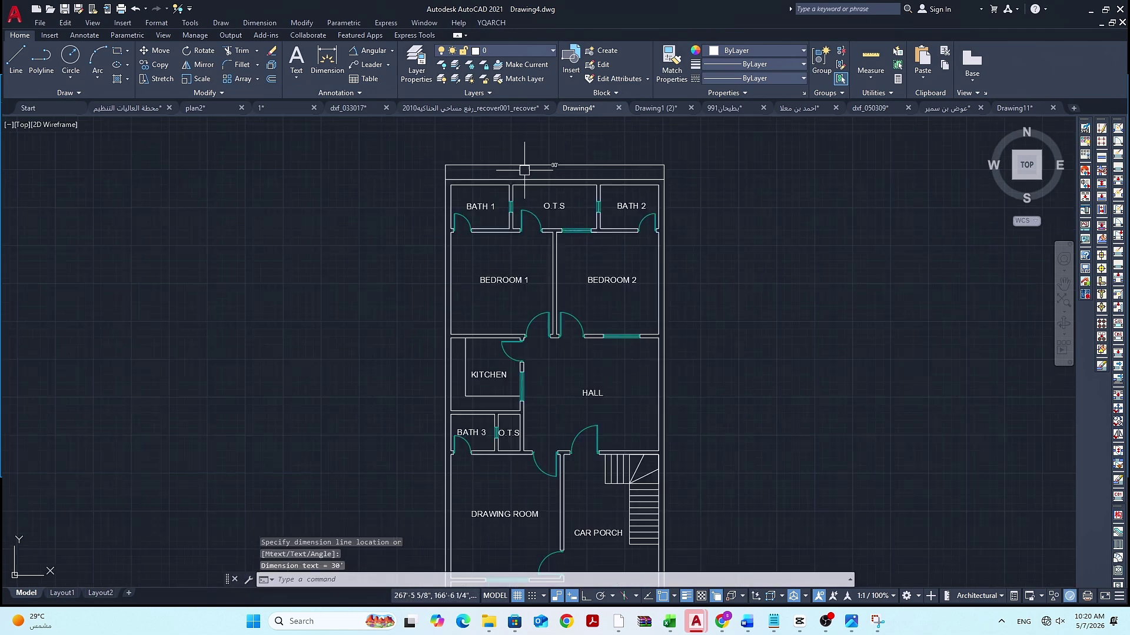
key("Return")
key("Return")
left_click(664, 338)
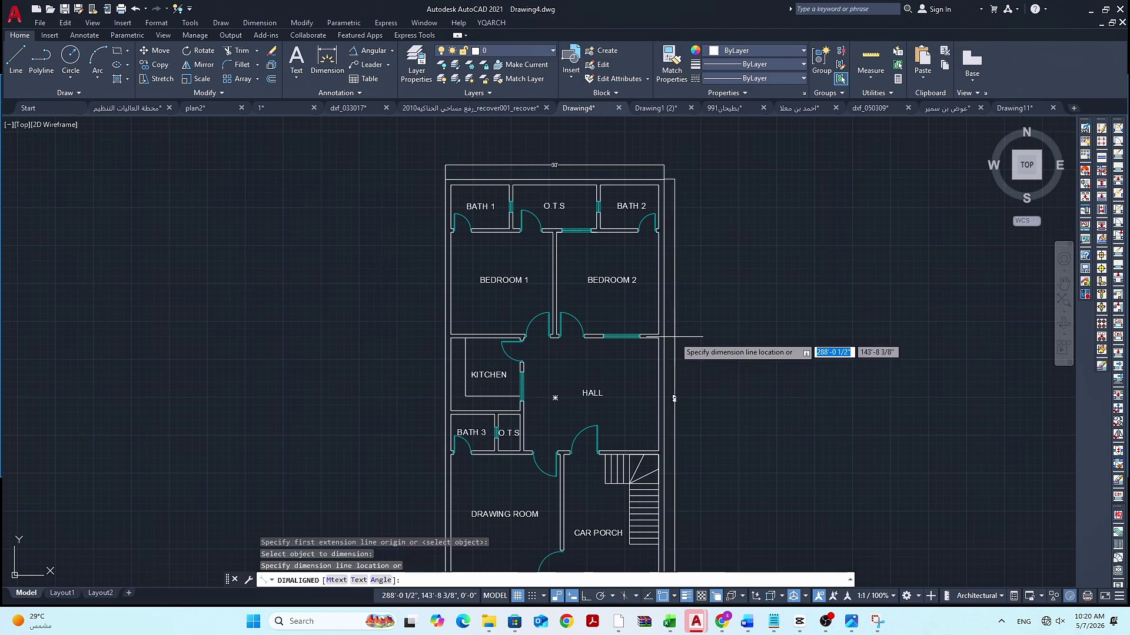
left_click(681, 364)
scroll(676, 376, "down", 3)
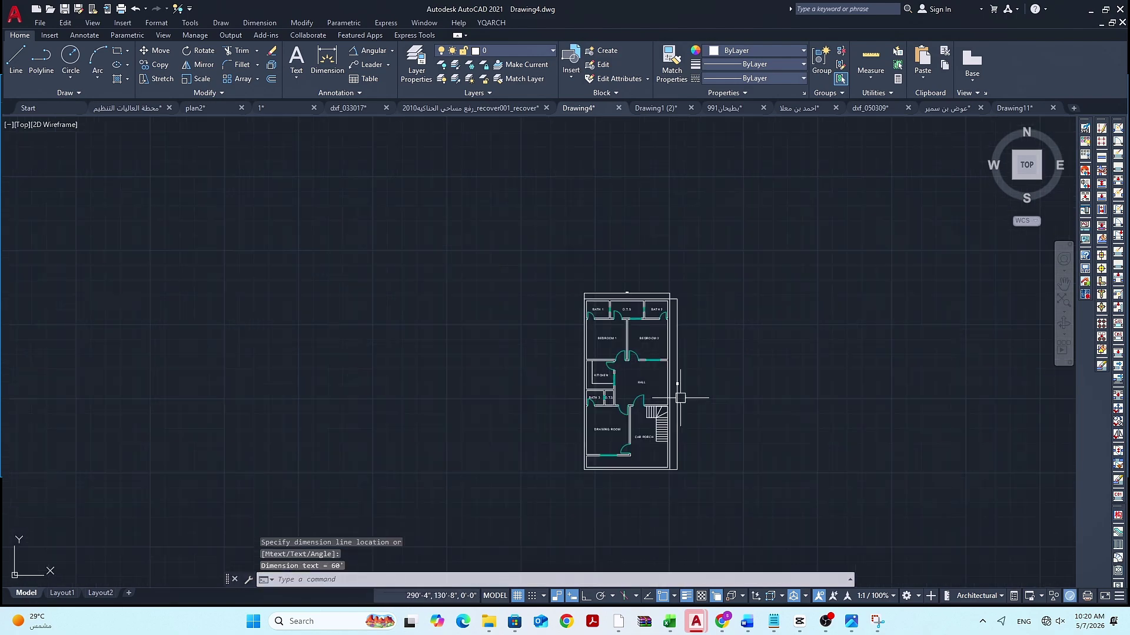
scroll(673, 380, "up", 3)
scroll(673, 380, "up", 2)
scroll(669, 368, "down", 4)
scroll(524, 318, "up", 4)
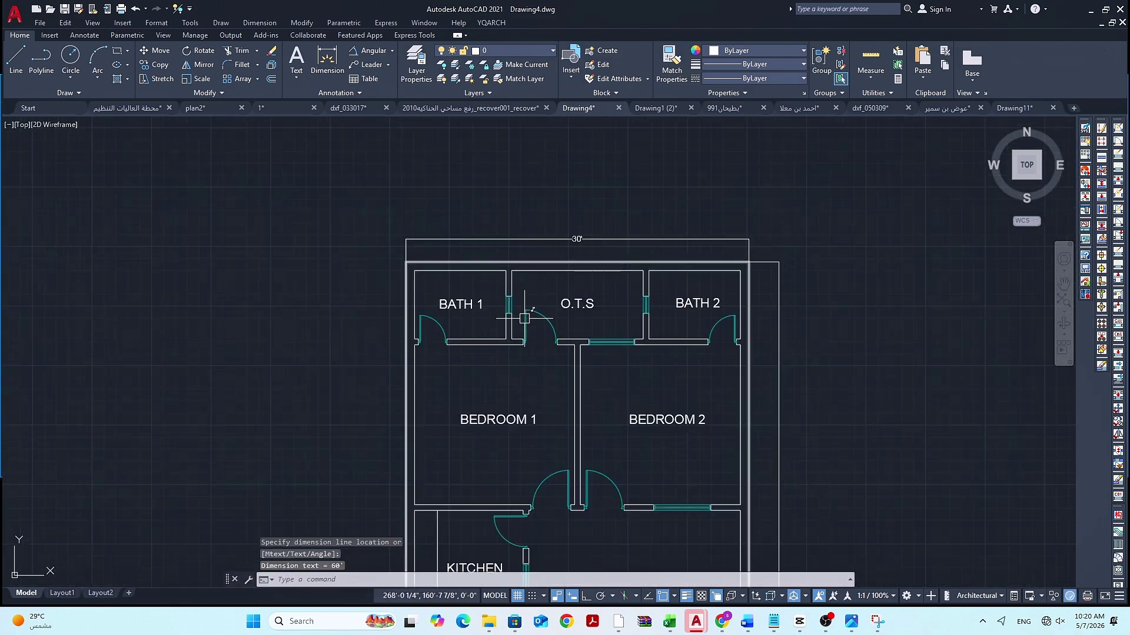
scroll(482, 455, "up", 2)
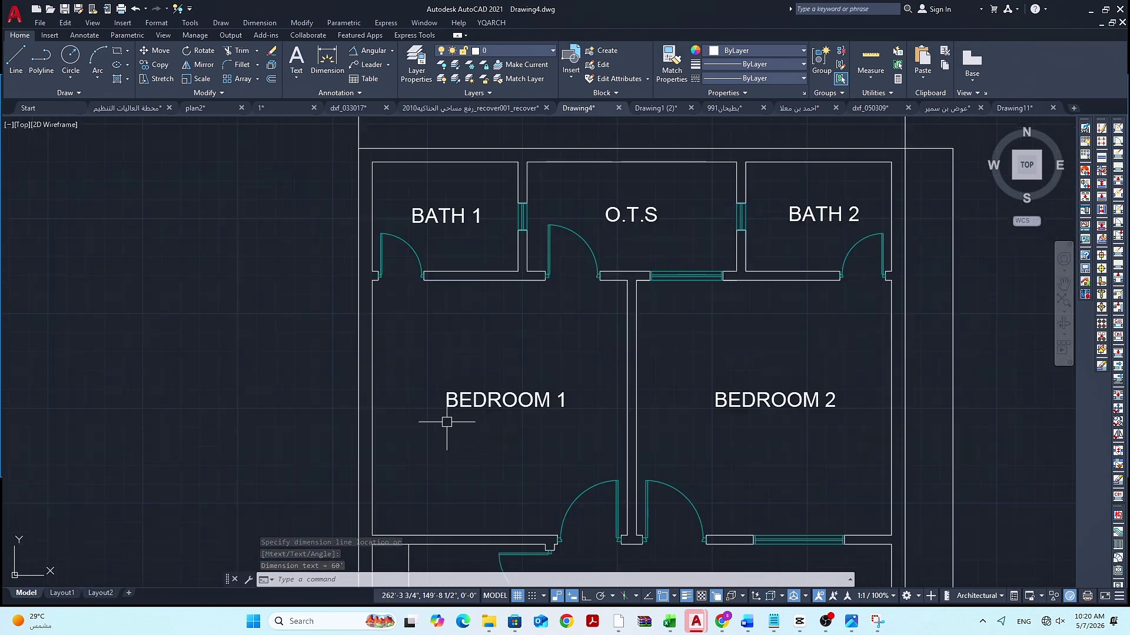
Add aligned dimensions for Bedroom 1's inner width and length, placed just inside its upper and left walls
key("Return")
left_click(373, 280)
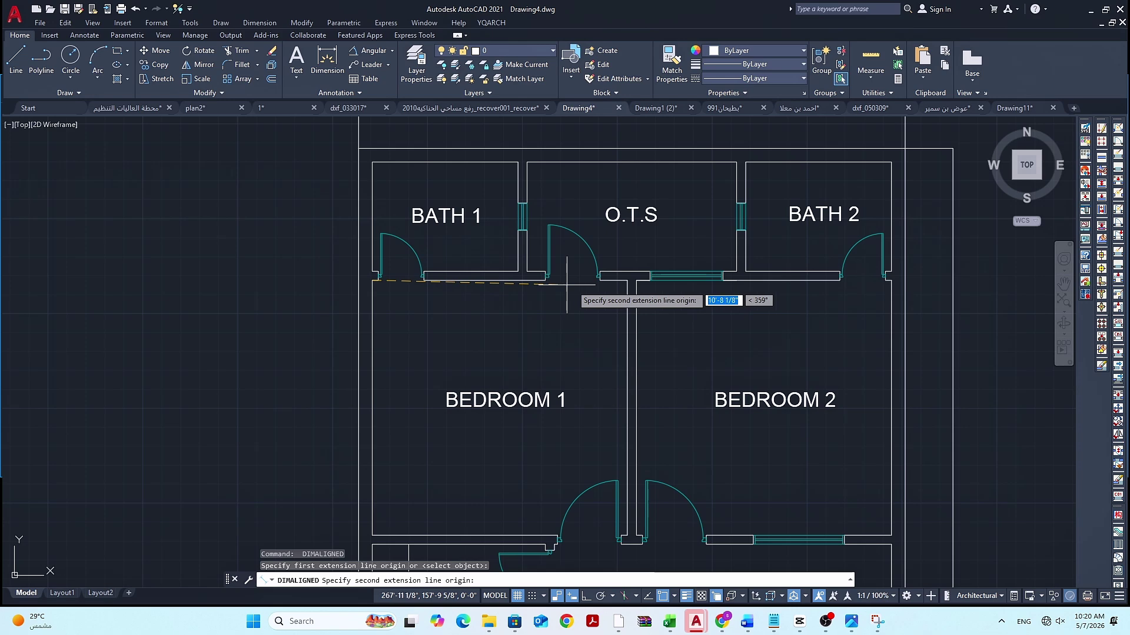
left_click(627, 280)
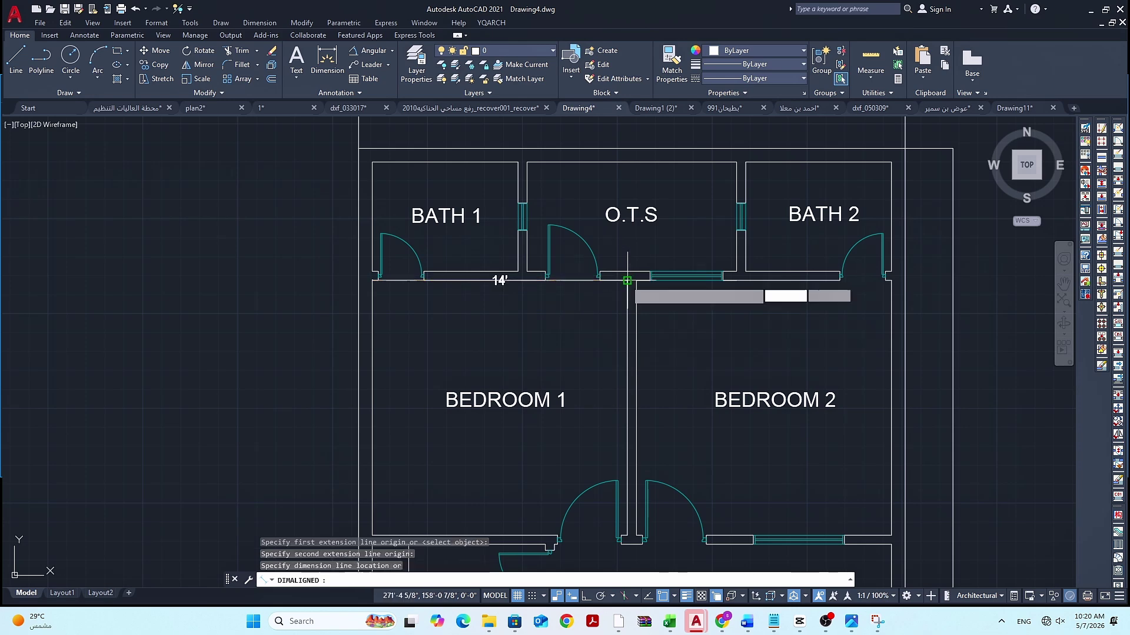
left_click(530, 305)
key("Return")
key("Return")
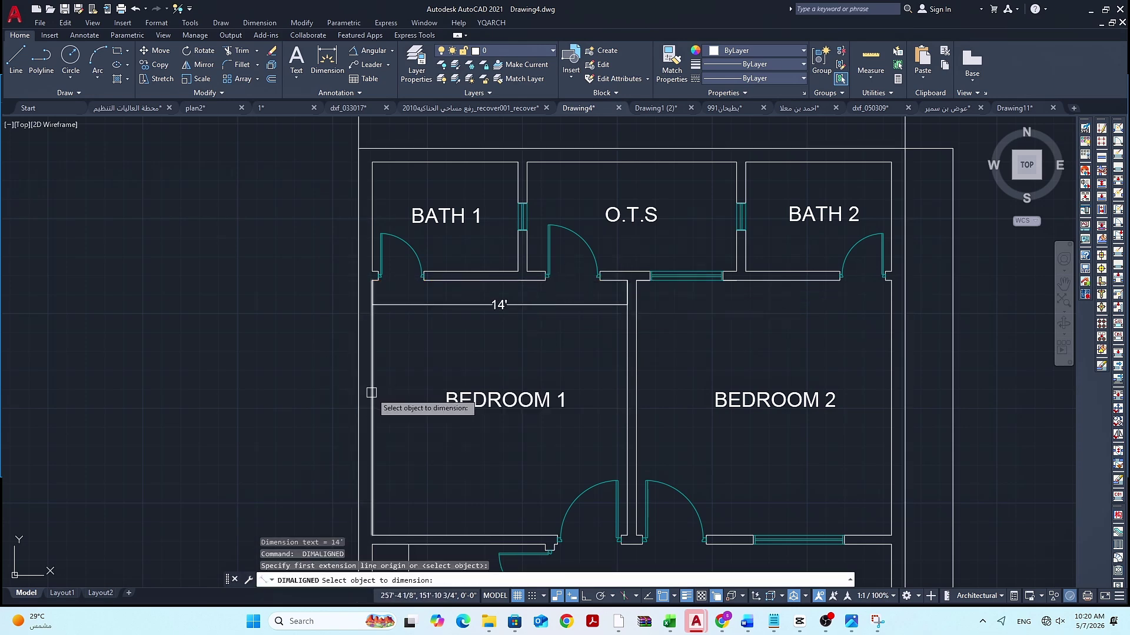
left_click(371, 393)
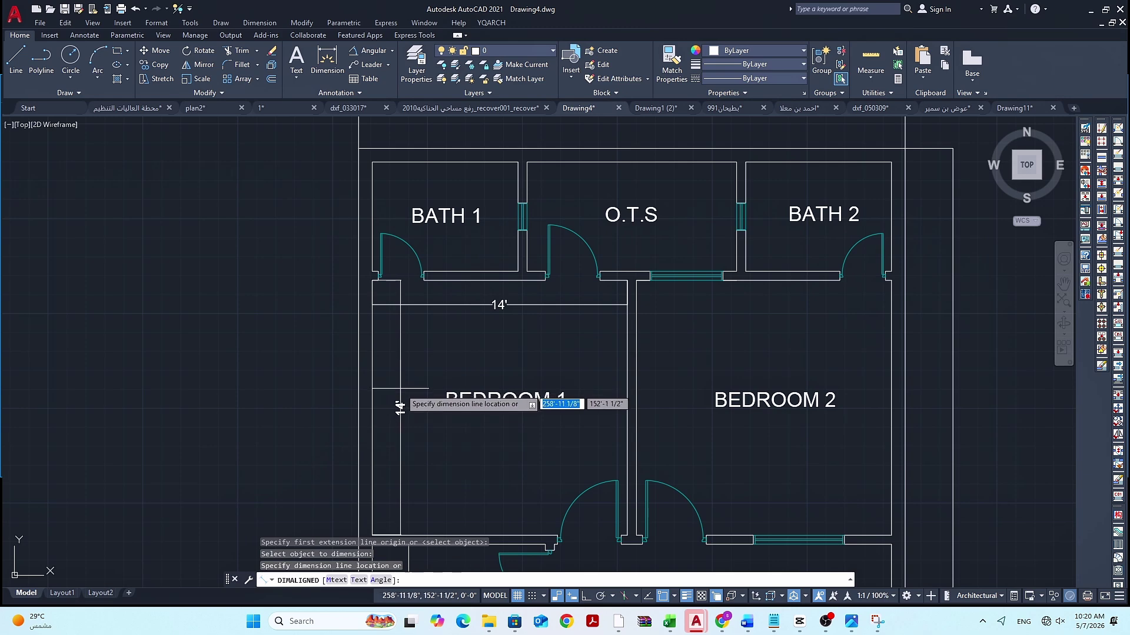
left_click(400, 387)
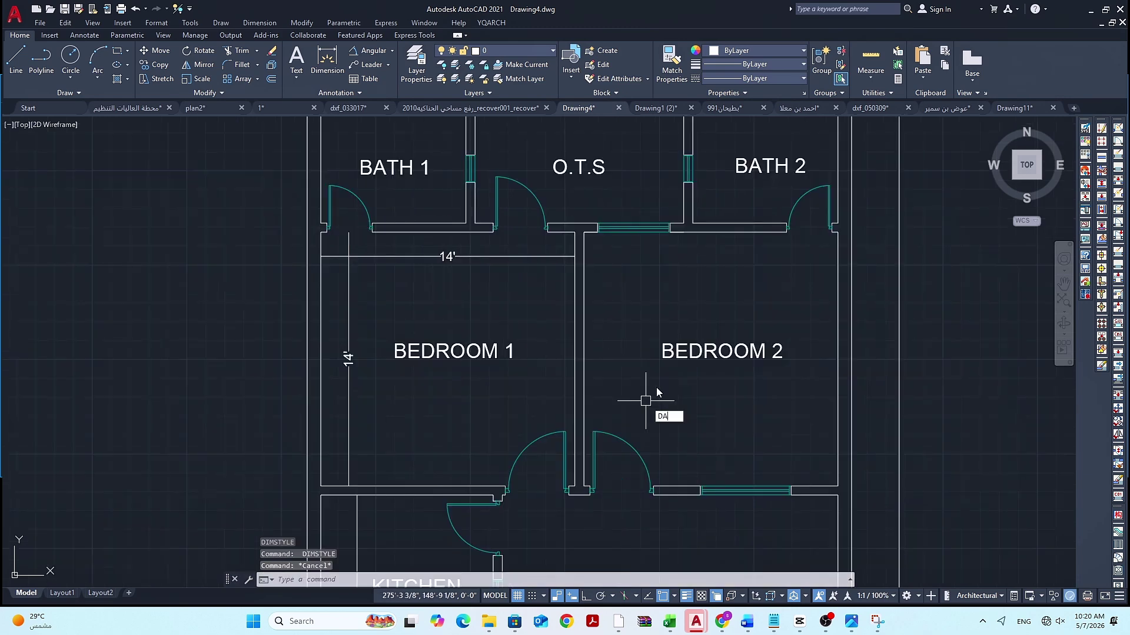
Add aligned dimensions for Bedroom 2's inner length and width, placed inside its right wall and level with Bedroom 1's width dimension
type("L")
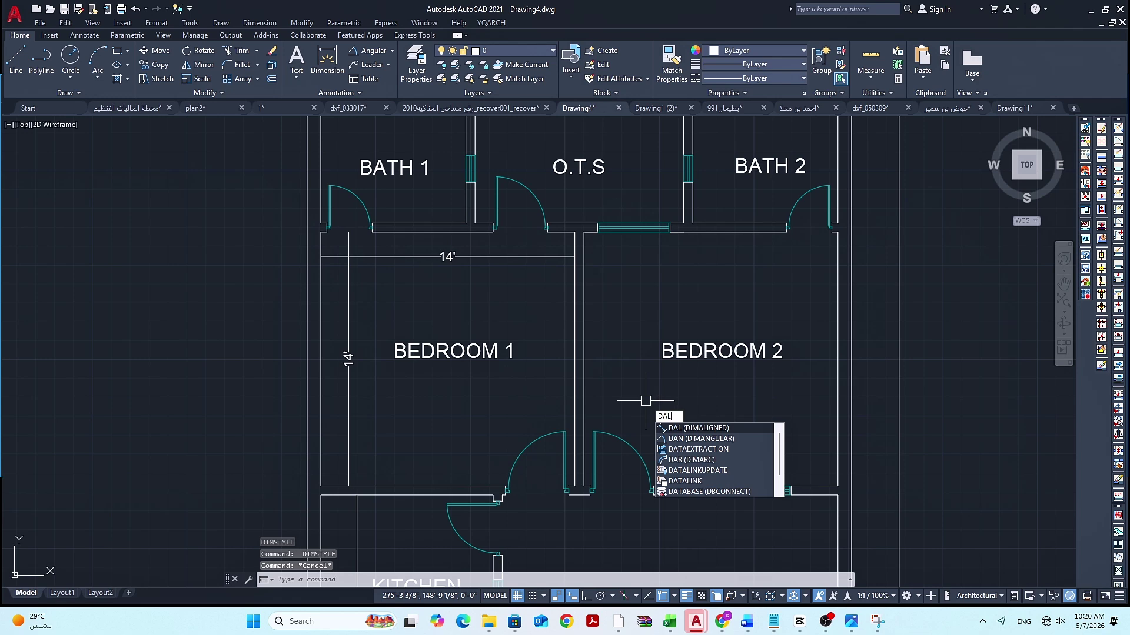
key("Return")
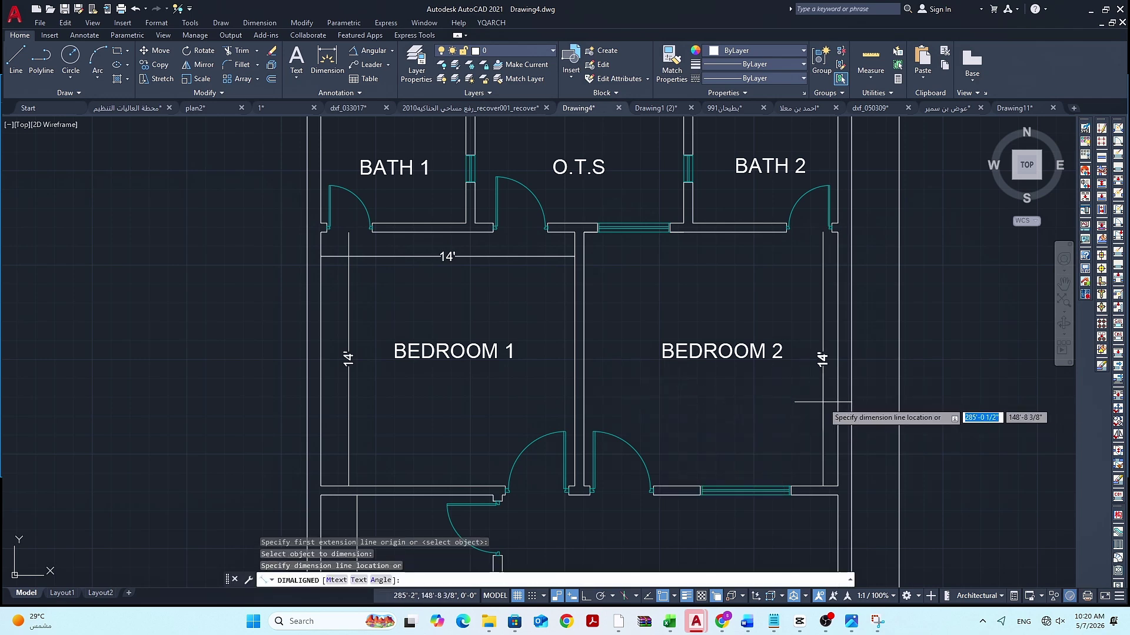
left_click(837, 403)
left_click(816, 412)
key("Return")
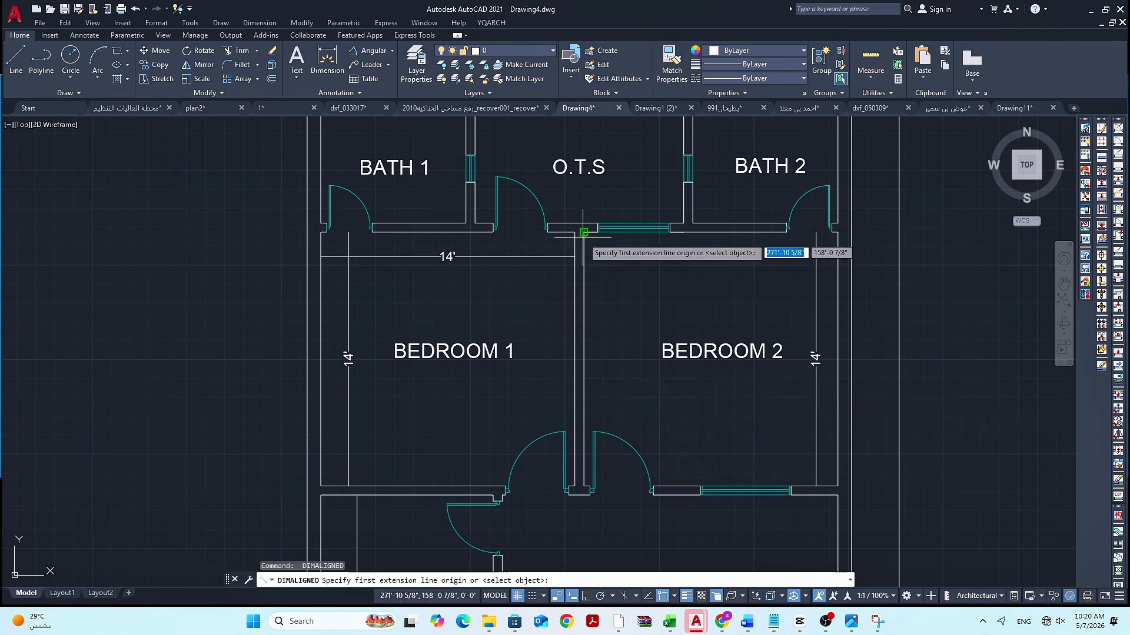
left_click(584, 233)
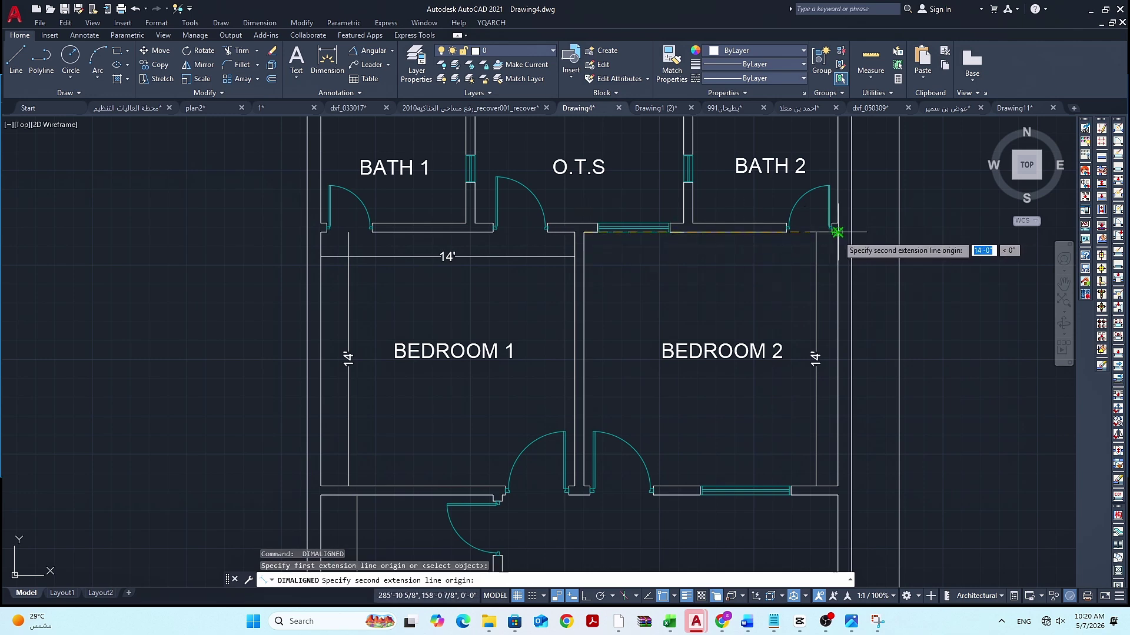
scroll(837, 233, "up", 5)
left_click(836, 232)
scroll(779, 291, "down", 5)
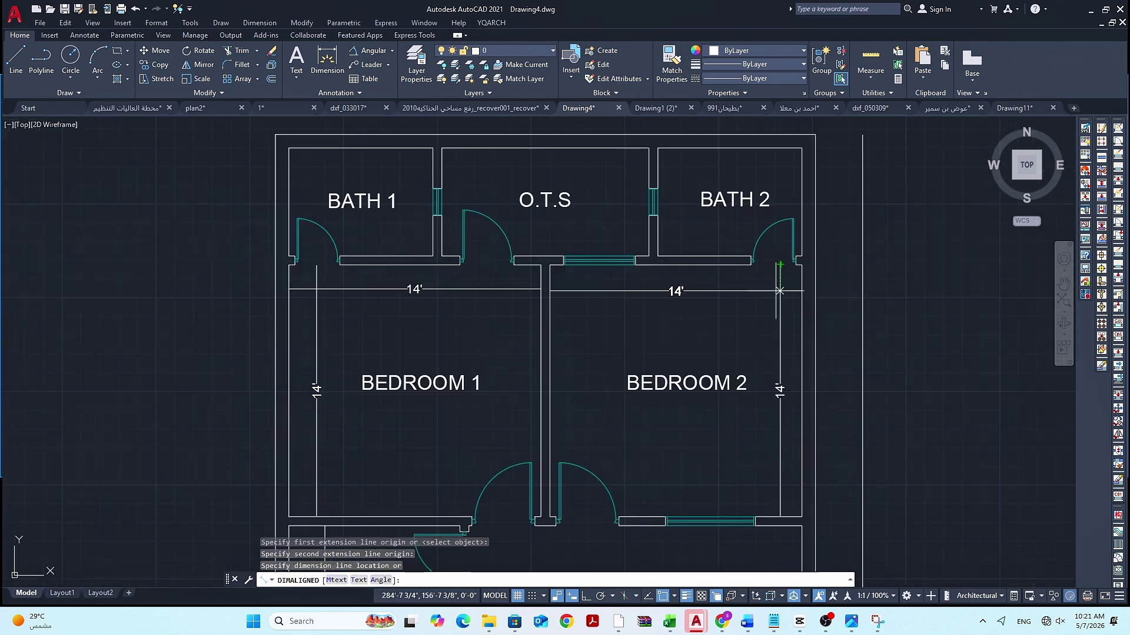
left_click(539, 289)
Add an aligned dimension for the Hall's width from the kitchen wall to the right wall, just below the bedroom wall
scroll(540, 285, "down", 4)
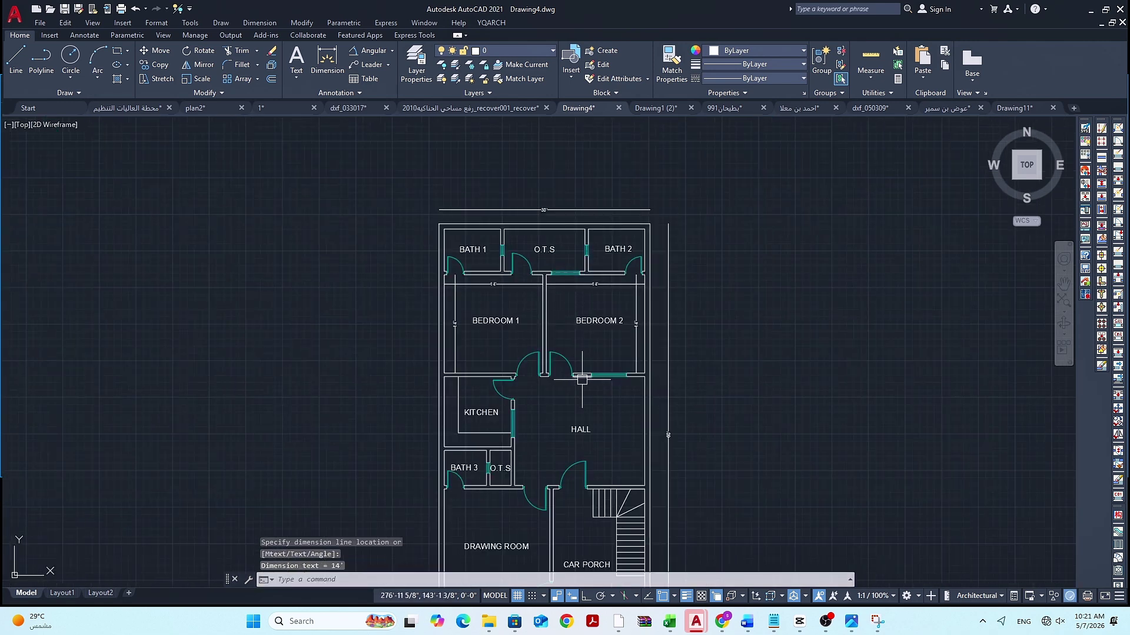
scroll(582, 380, "up", 2)
scroll(467, 391, "up", 4)
key("Return")
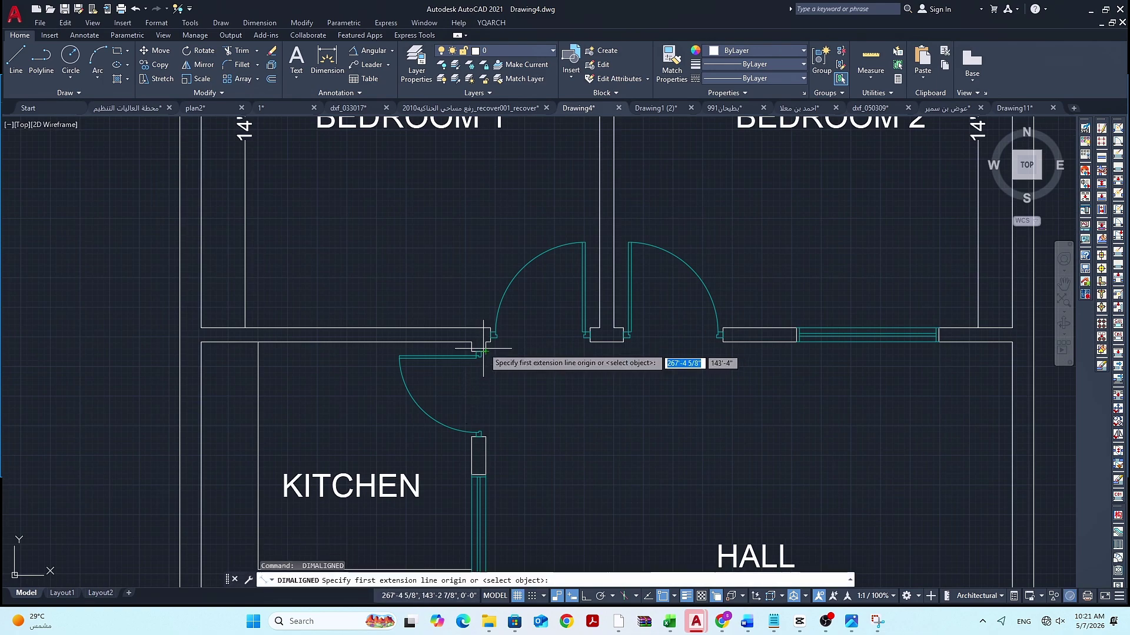
left_click(485, 343)
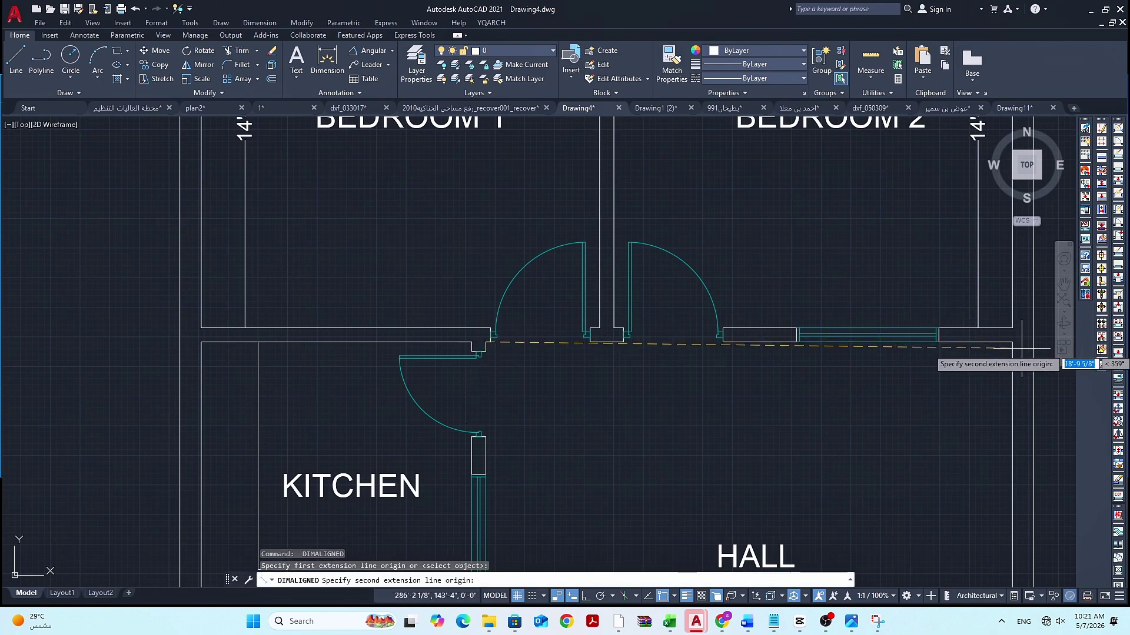
left_click(968, 343)
scroll(968, 366, "down", 4)
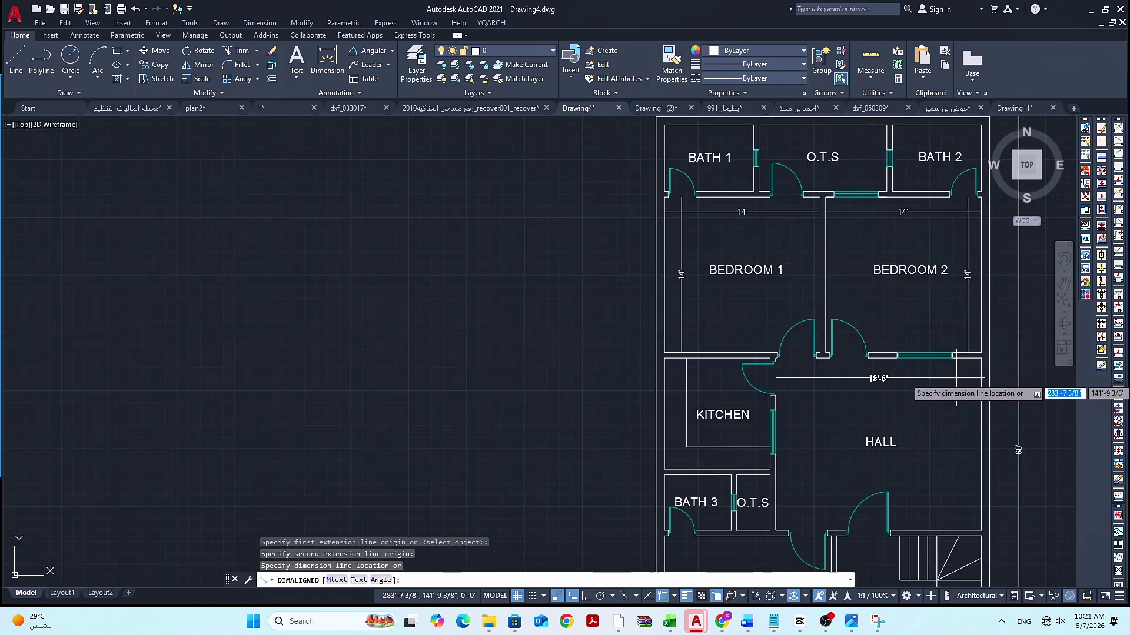
left_click(967, 388)
Add an aligned dimension for the Hall's length along its right wall, lined up with Bedroom 2's vertical dimension
key("Return")
key("Return")
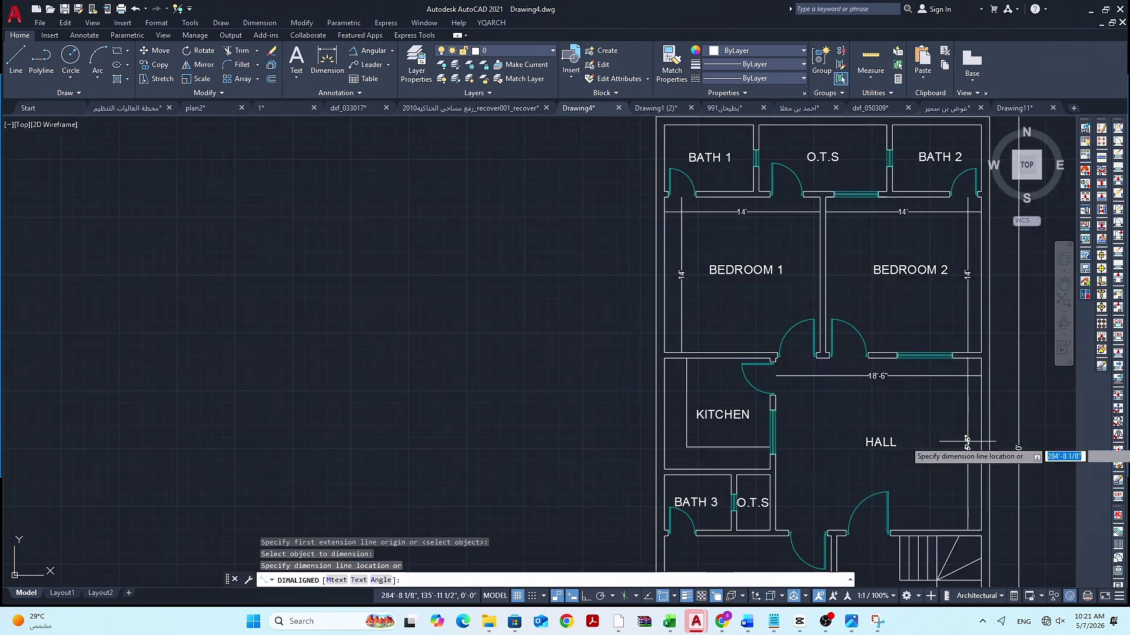
left_click(981, 449)
left_click(968, 352)
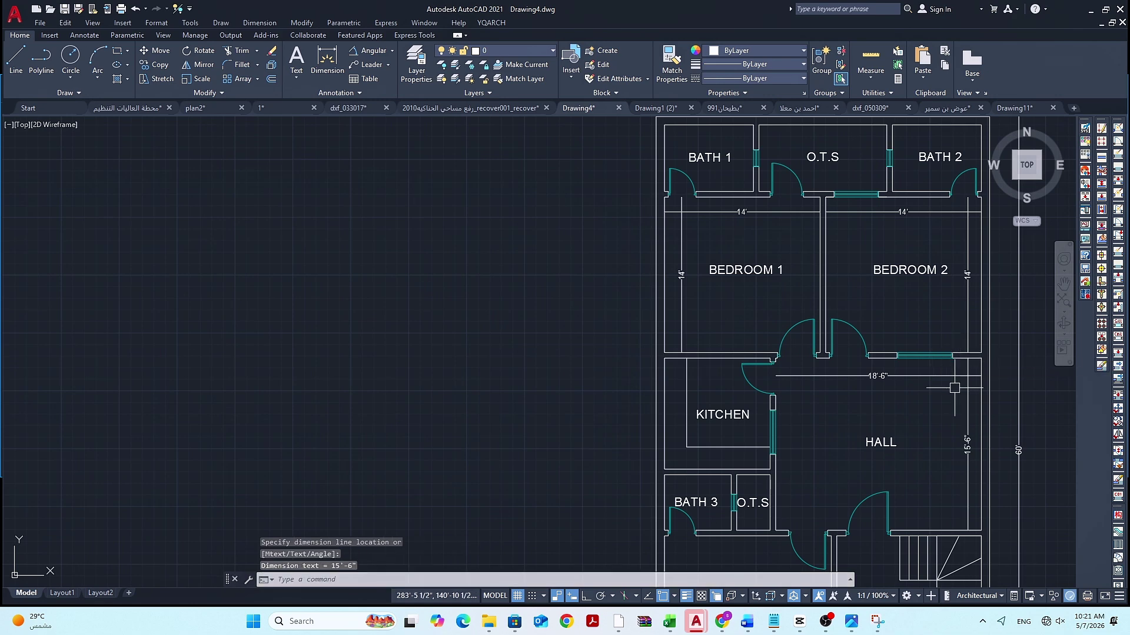
Add an aligned dimension for the Kitchen's inner width, placed just above its lower wall
middle_click_drag(967, 352, 631, 386)
scroll(604, 427, "down", 2)
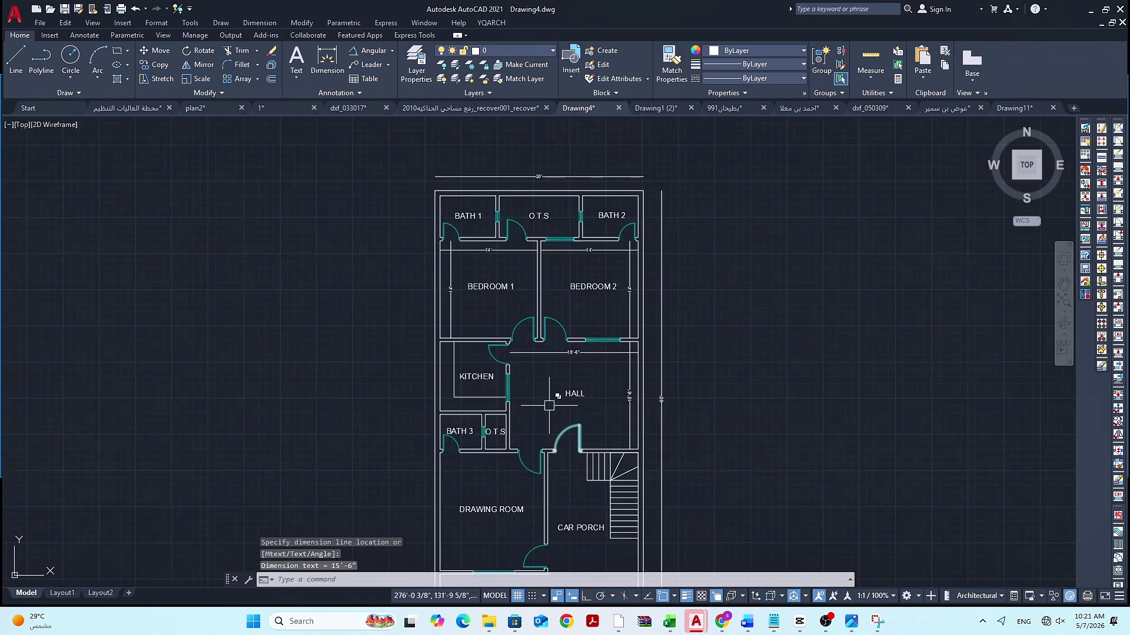
middle_click_drag(548, 405, 579, 465)
scroll(512, 468, "up", 4)
key("Return")
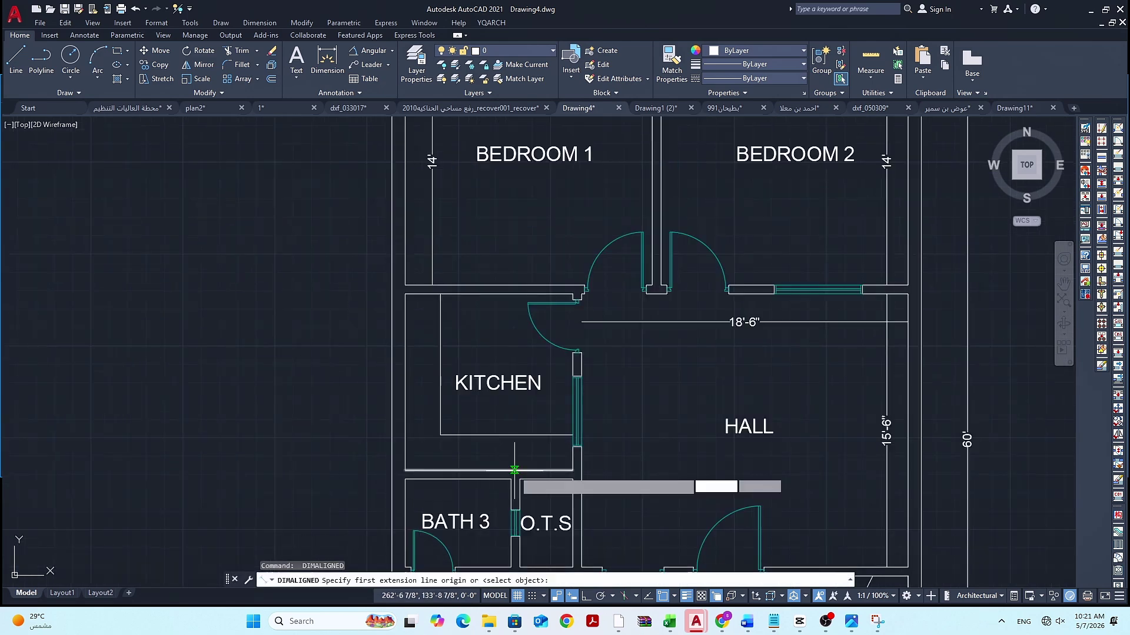
left_click(561, 470)
left_click(406, 470)
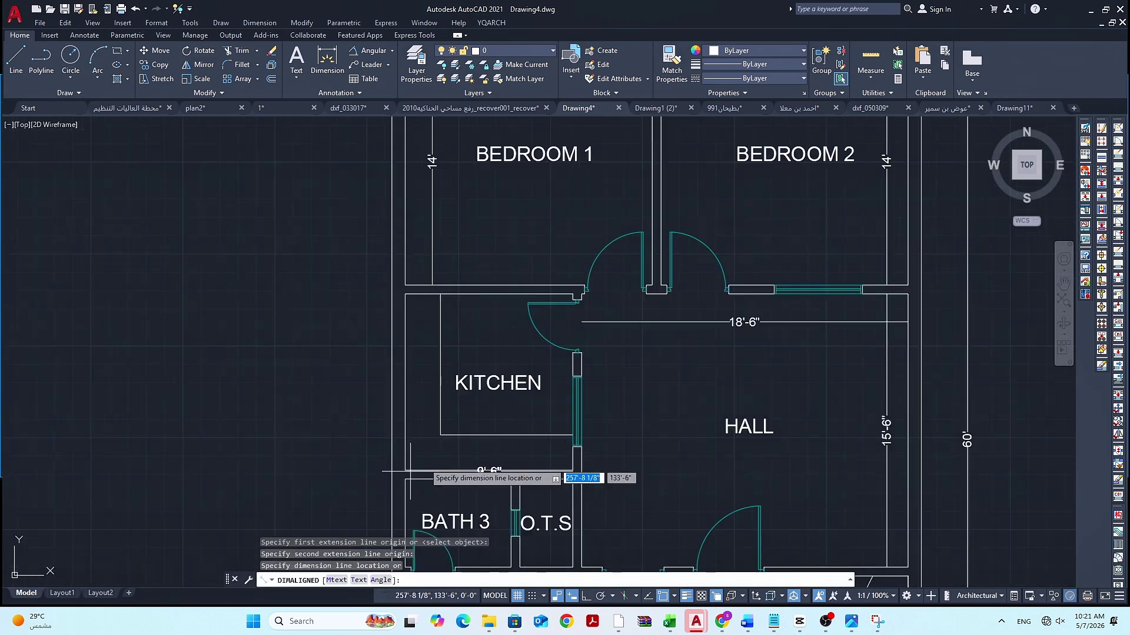
left_click(410, 459)
Add an aligned dimension for the Kitchen's inner length at its left wall, lined up with Bedroom 1's vertical dimension
key("Return")
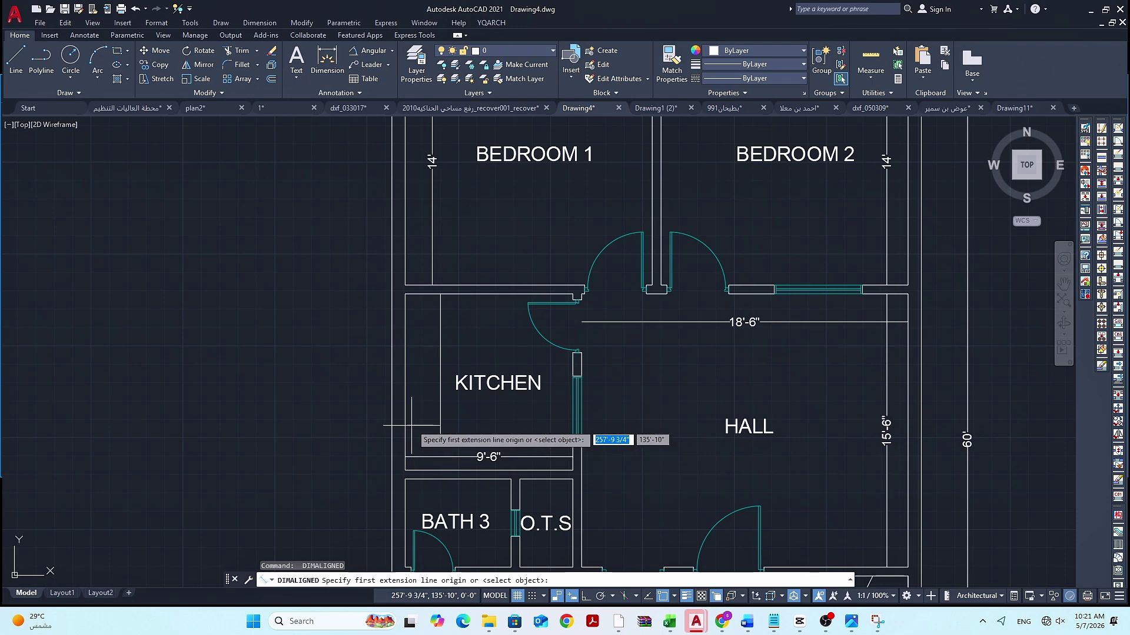
key("Return")
left_click(406, 418)
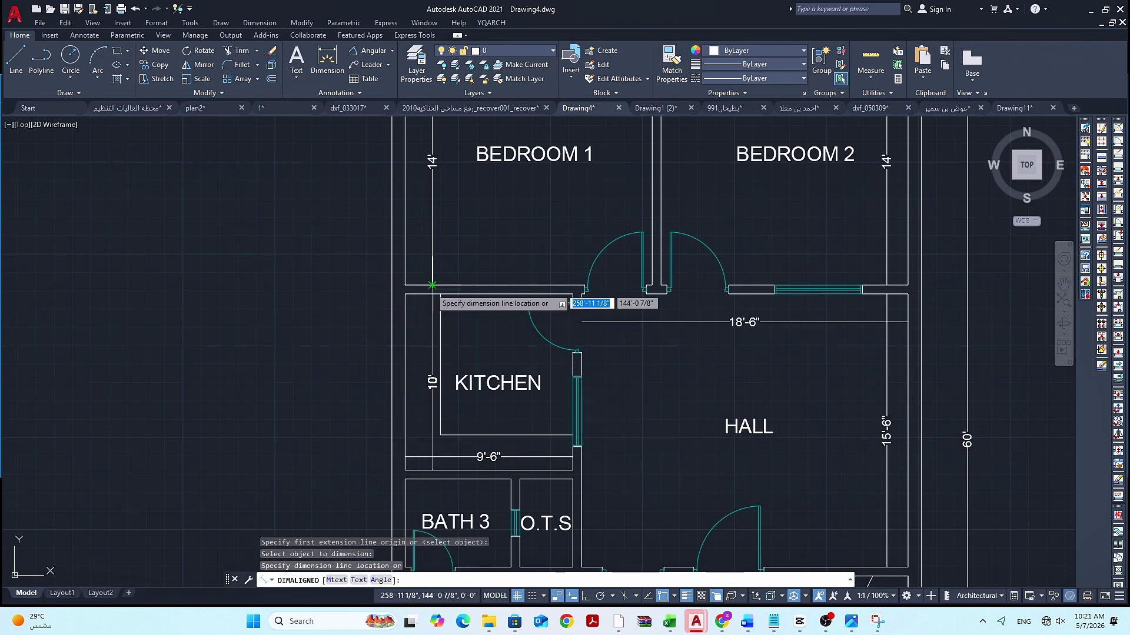
left_click(433, 285)
Change the colour of the BEDROOM 1 label to a pinkish red
scroll(431, 293, "down", 5)
scroll(473, 253, "up", 2)
left_click(471, 246)
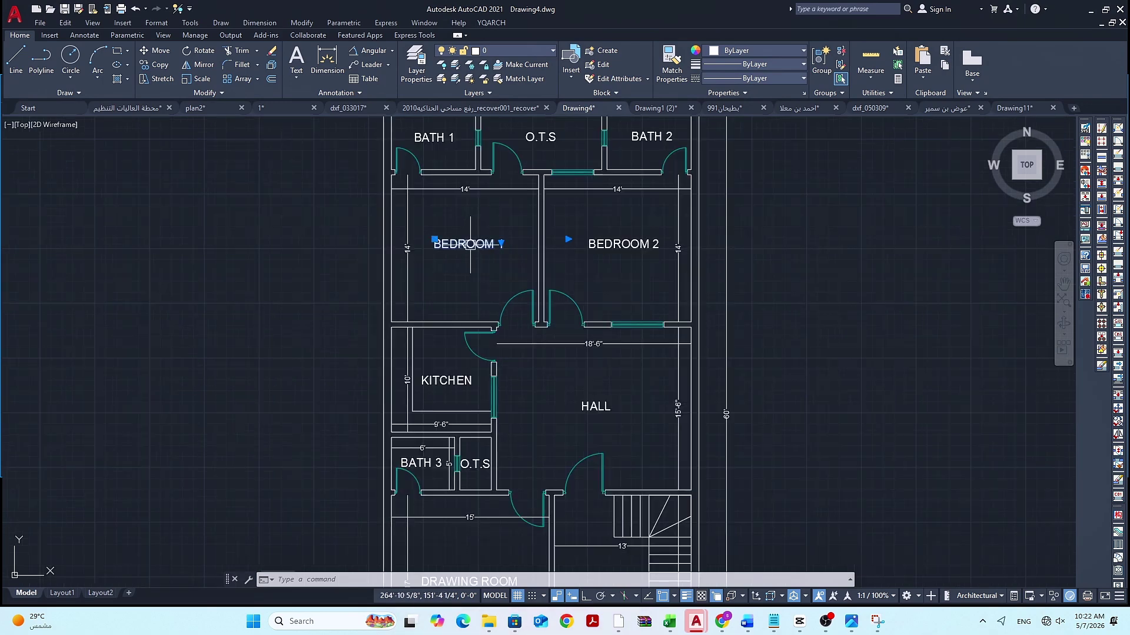
left_click(754, 52)
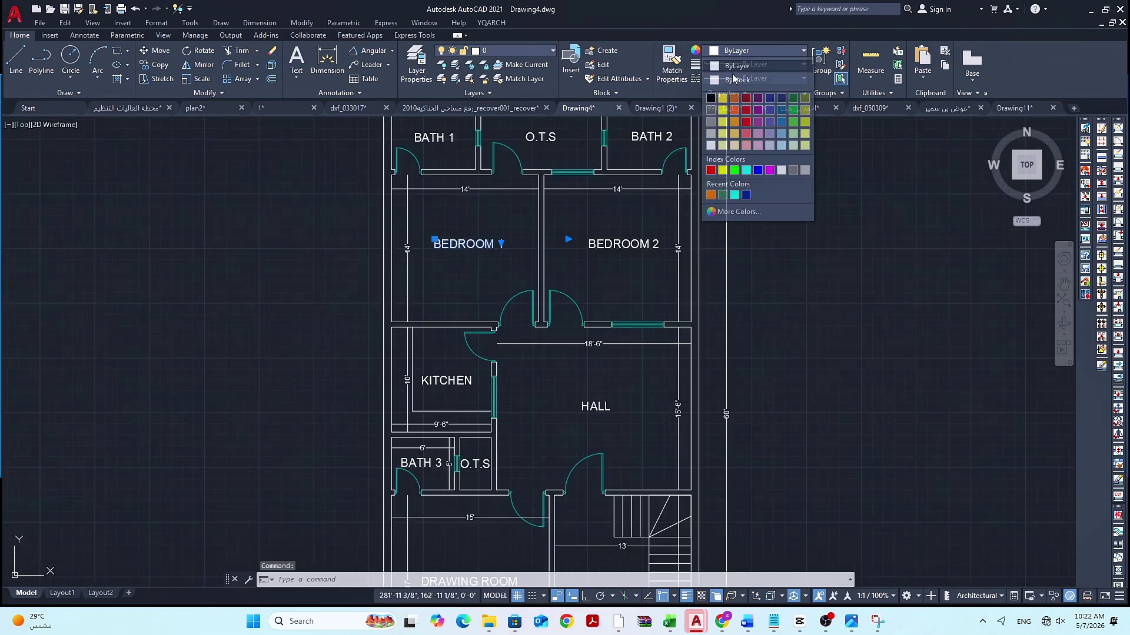
left_click(747, 136)
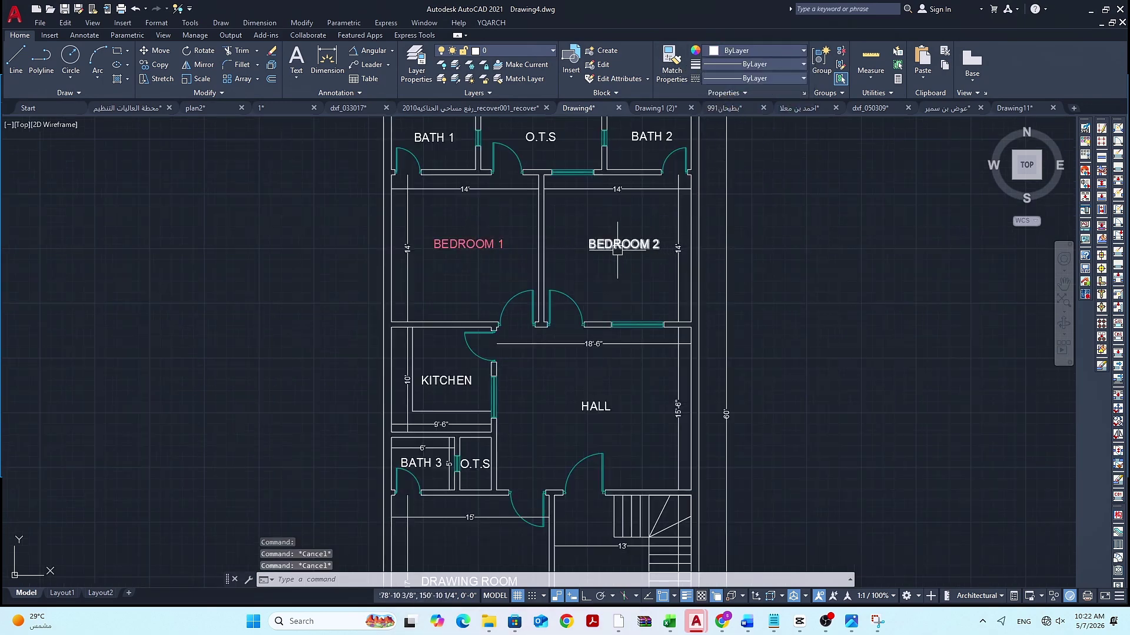
Match the BEDROOM 1 label's properties onto the BEDROOM 2, HALL, KITCHEN, BATH 3 and adjoining O.T.S labels
type("ma")
key("Return")
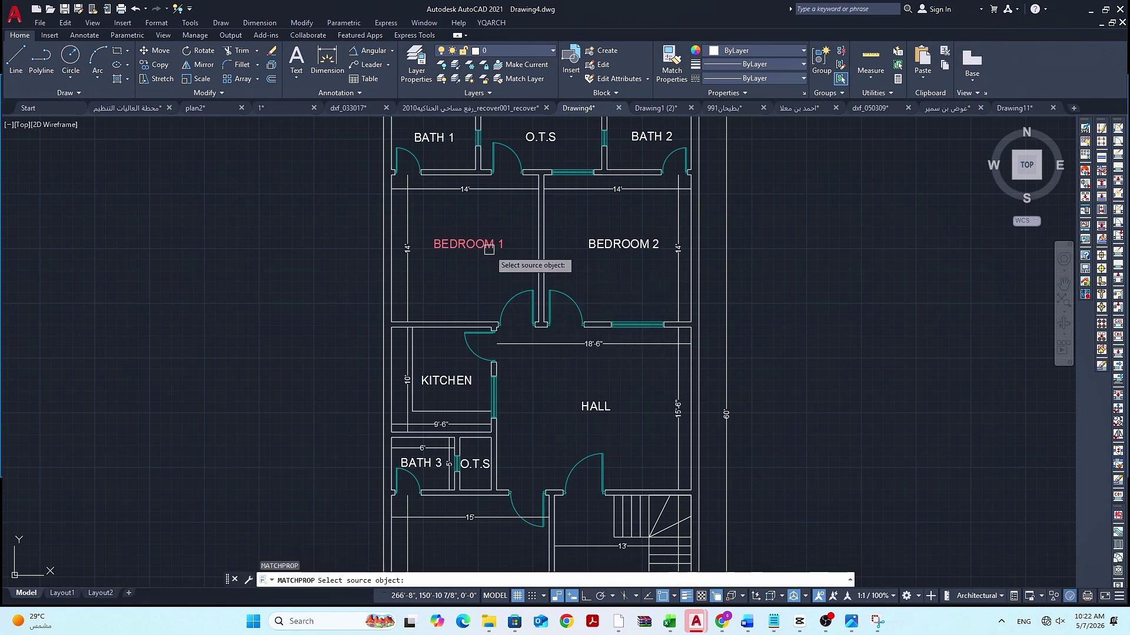
left_click(502, 255)
left_click(623, 245)
left_click(607, 400)
left_click(465, 382)
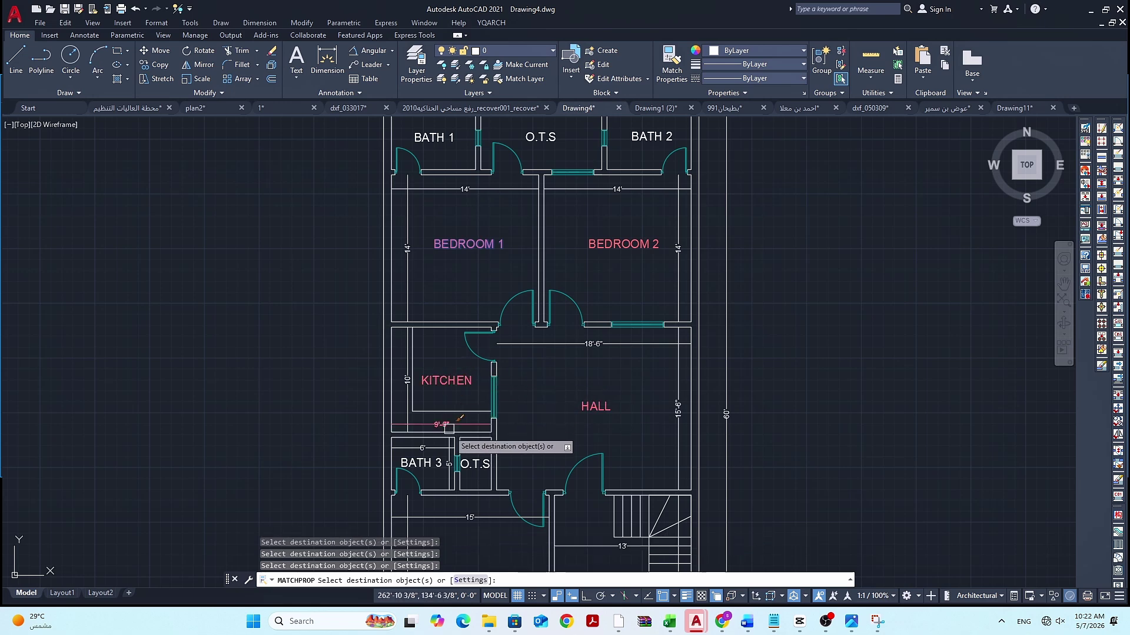
left_click(471, 463)
Match the same label properties onto DRAWING ROOM, CAR PORCH, the upper O.T.S, BATH 1 and BATH 2, and end the command
scroll(588, 411, "down", 4)
scroll(558, 464, "up", 2)
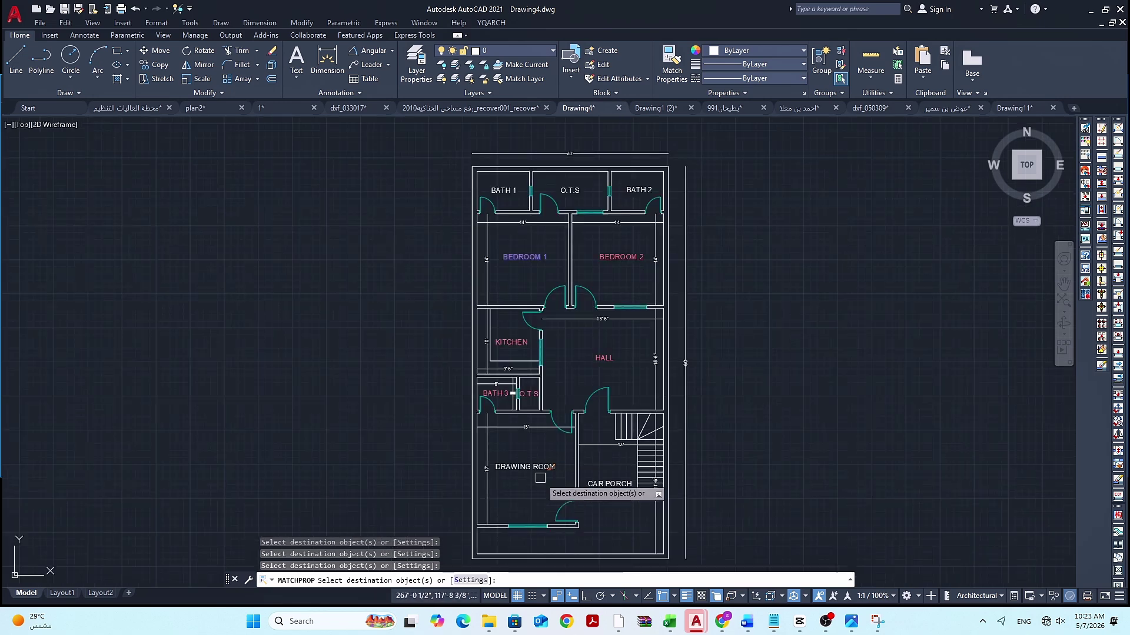
left_click(529, 468)
scroll(566, 199, "up", 2)
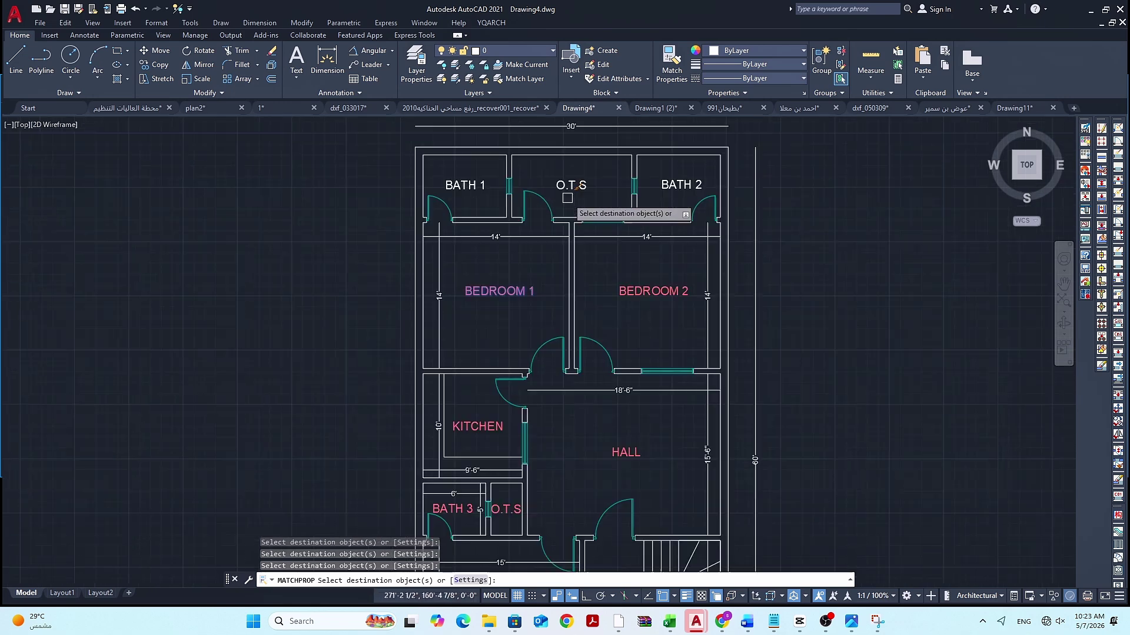
left_click(570, 185)
left_click(463, 185)
left_click(680, 184)
scroll(541, 177, "down", 2)
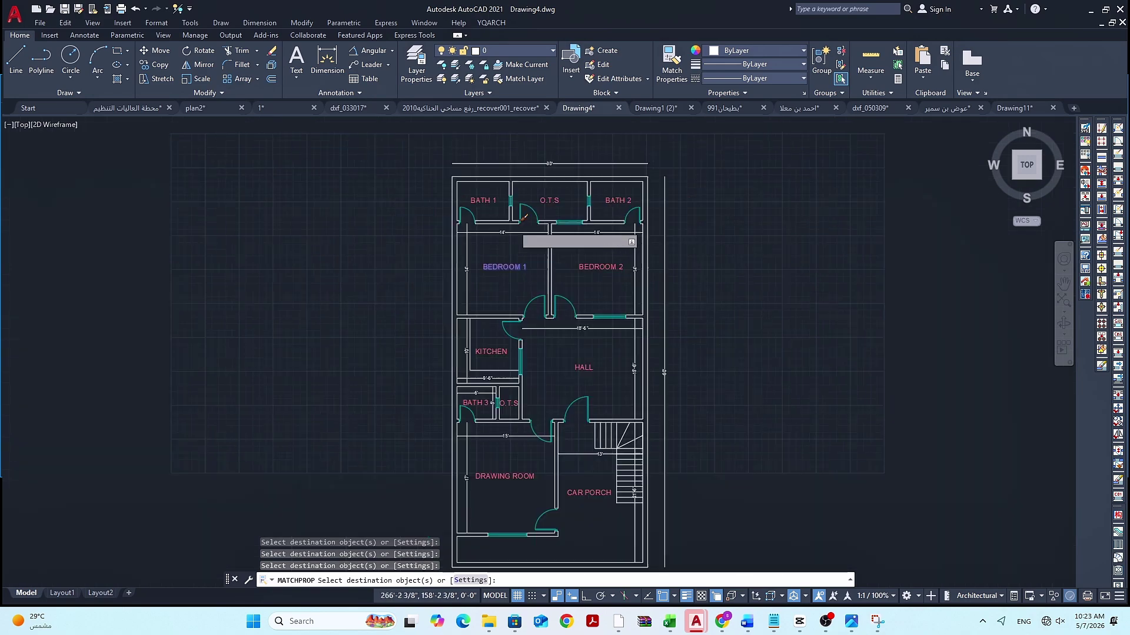
key("Escape")
key("Escape")
key("Escape")
scroll(606, 306, "up", 2)
scroll(603, 306, "down", 3)
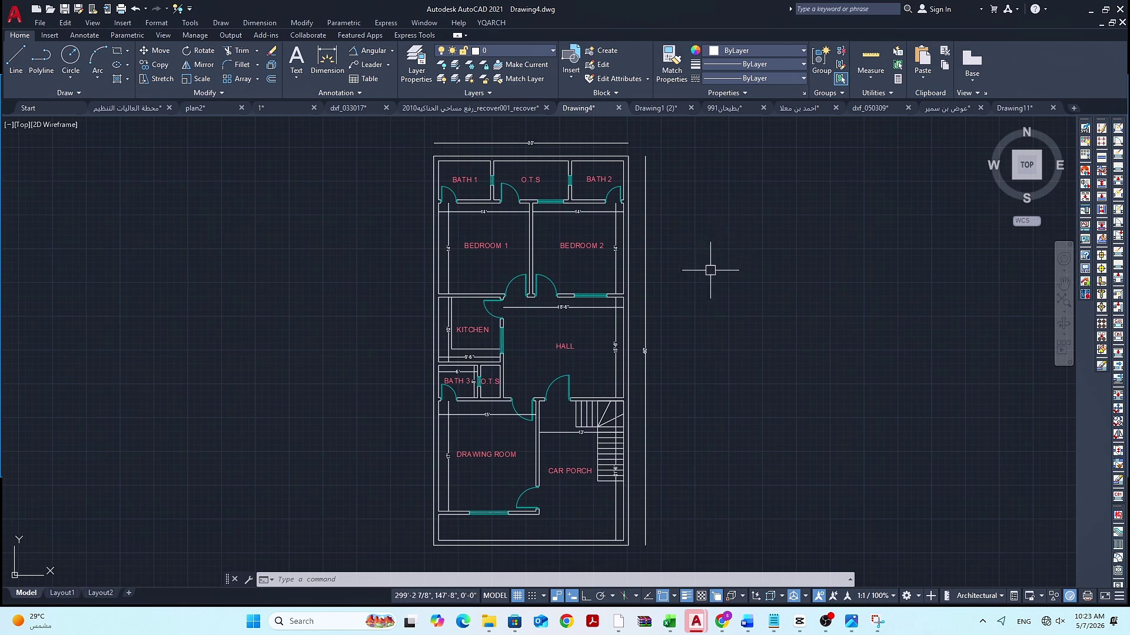
middle_click_drag(710, 270, 723, 273)
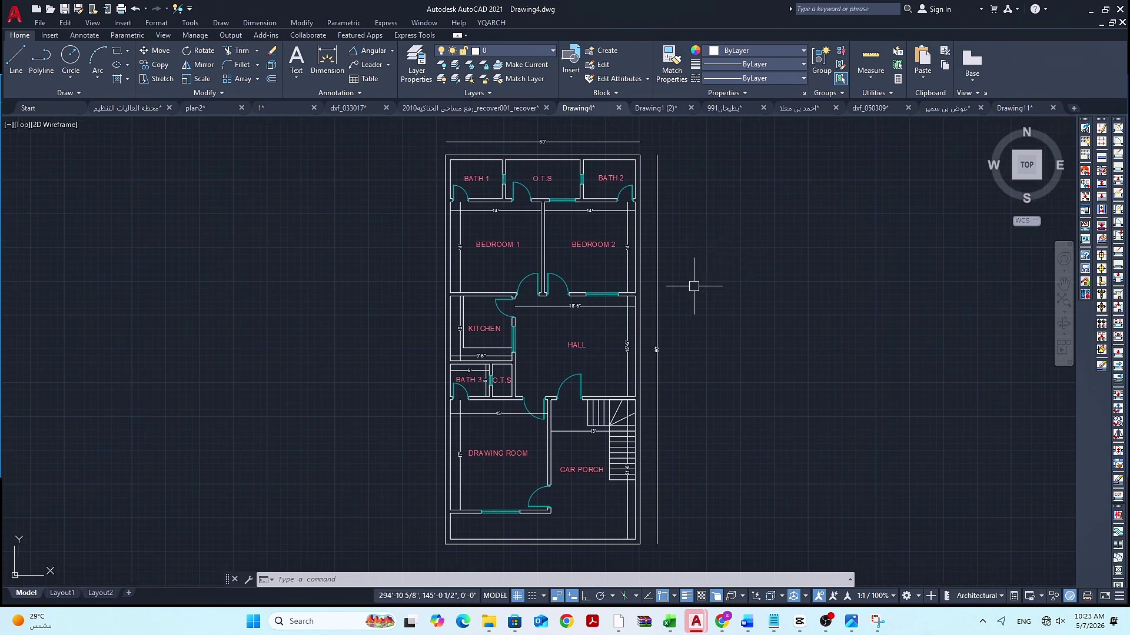